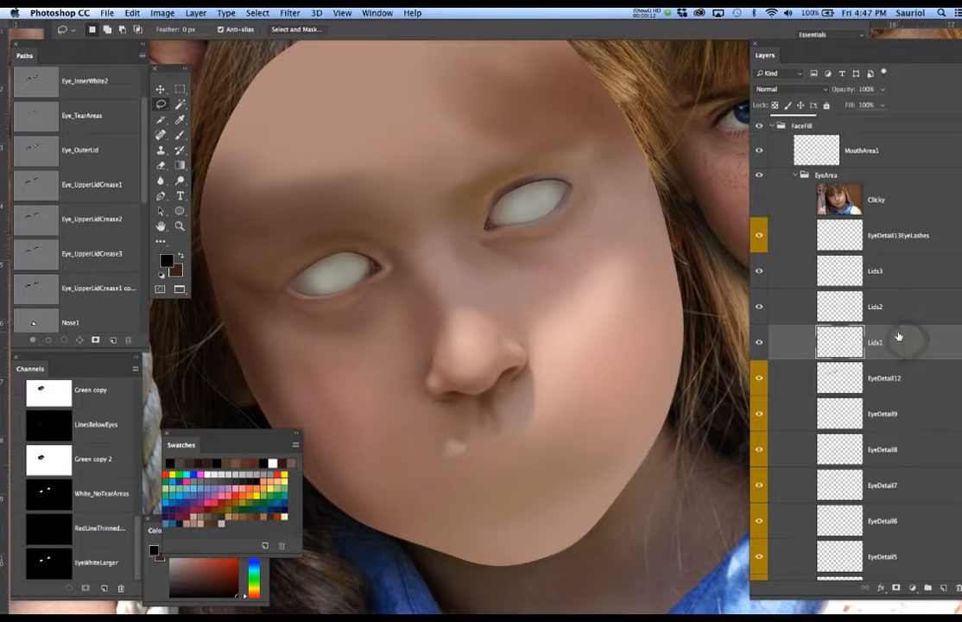
Step: Show the Clicky reference photo layer in the EyeArea group
{"action": "left_click", "coordinate": [759, 200]}
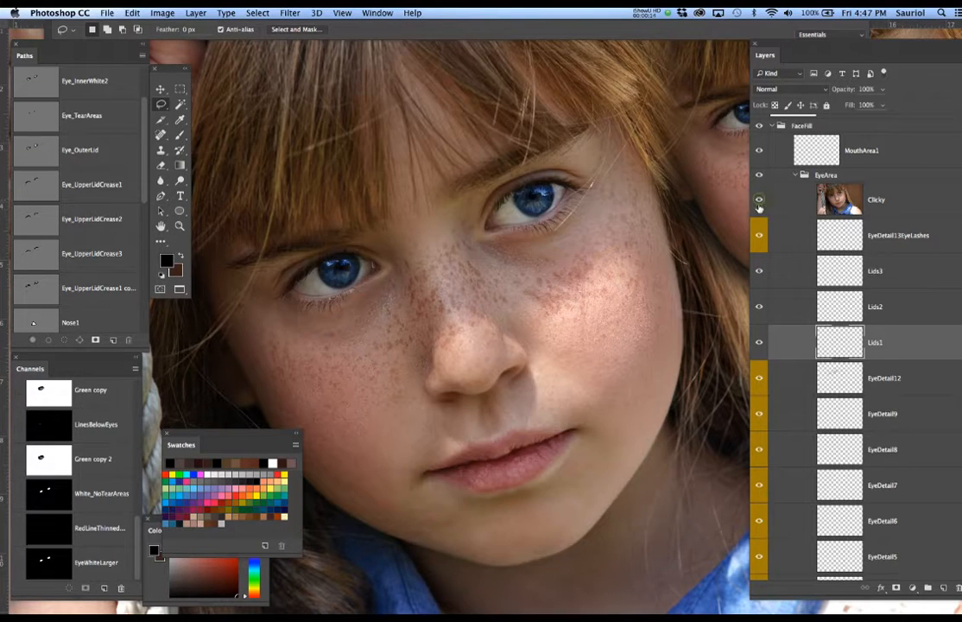
{"action": "left_click", "coordinate": [339, 259]}
{"action": "left_click_drag", "start_coordinate": [419, 243], "coordinate": [462, 202]}
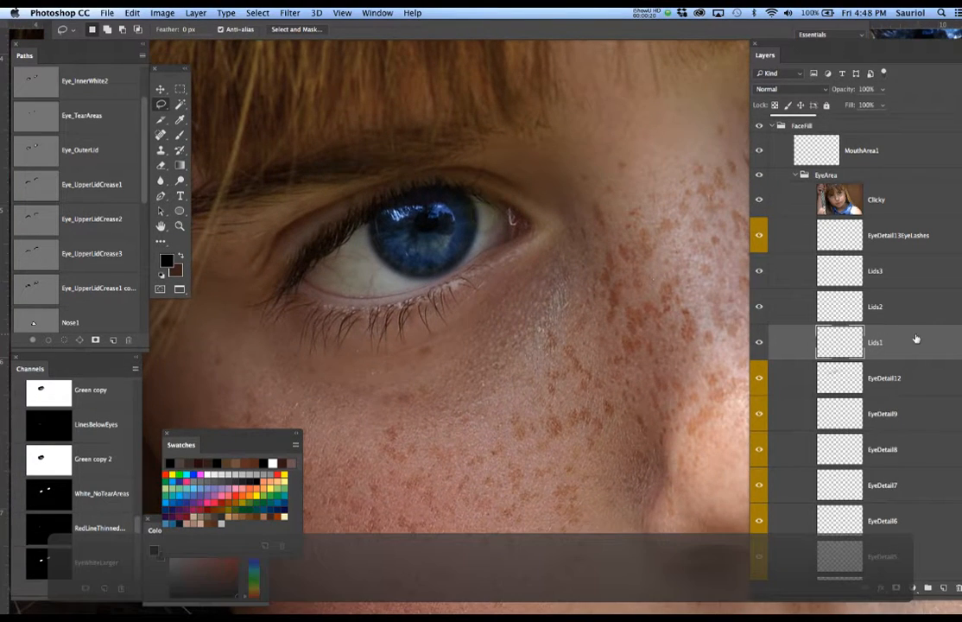
Step: Add a layer mask to each of the Lids1, Lids2 and Lids3 layers, and make the Lids1 layer content active
{"action": "left_click", "coordinate": [920, 284], "text": "shift"}
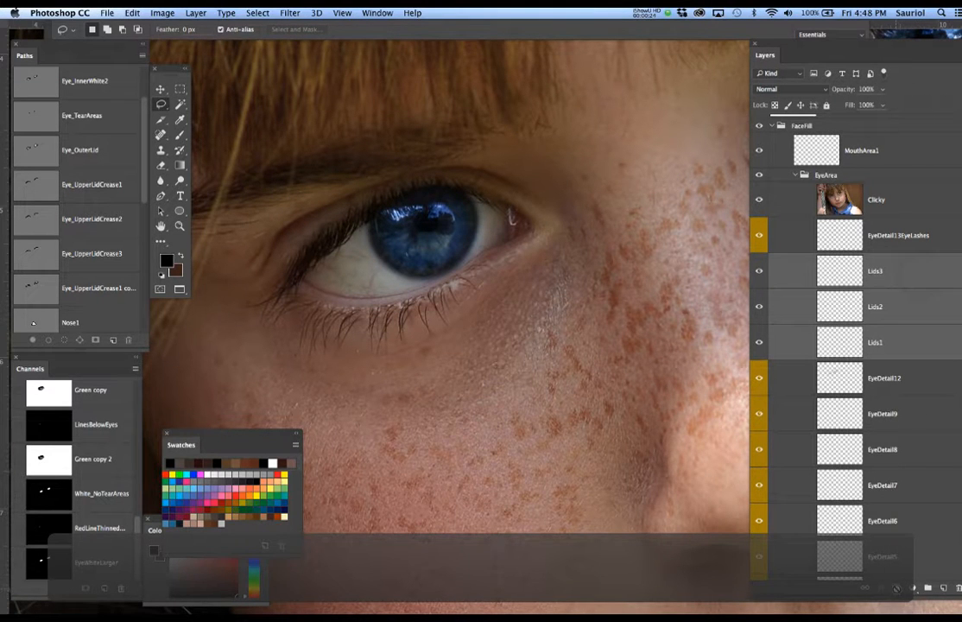
{"action": "left_click", "coordinate": [905, 411]}
{"action": "left_click", "coordinate": [911, 345]}
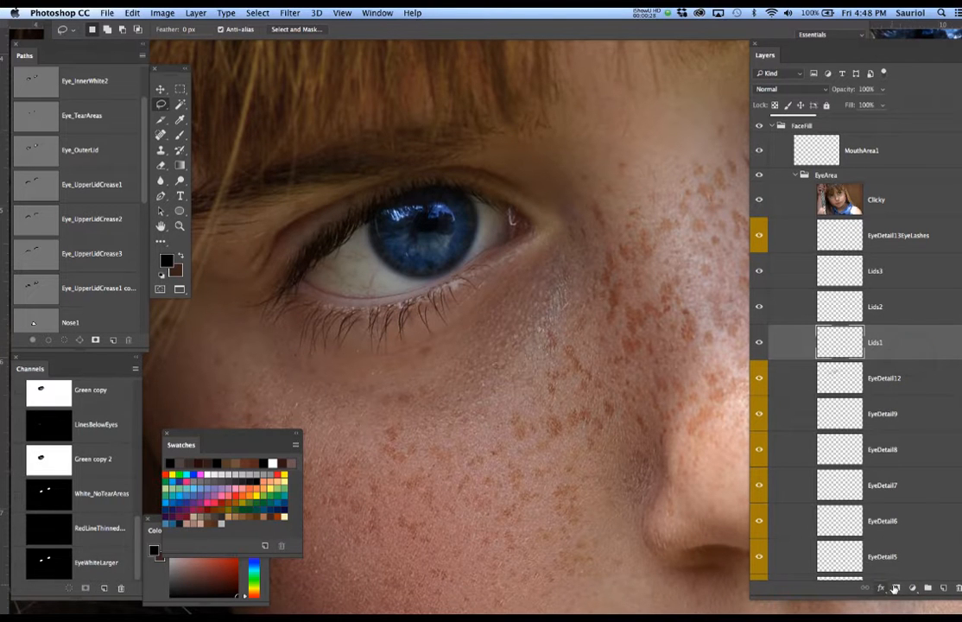
{"action": "left_click", "coordinate": [895, 588]}
{"action": "left_click", "coordinate": [921, 313]}
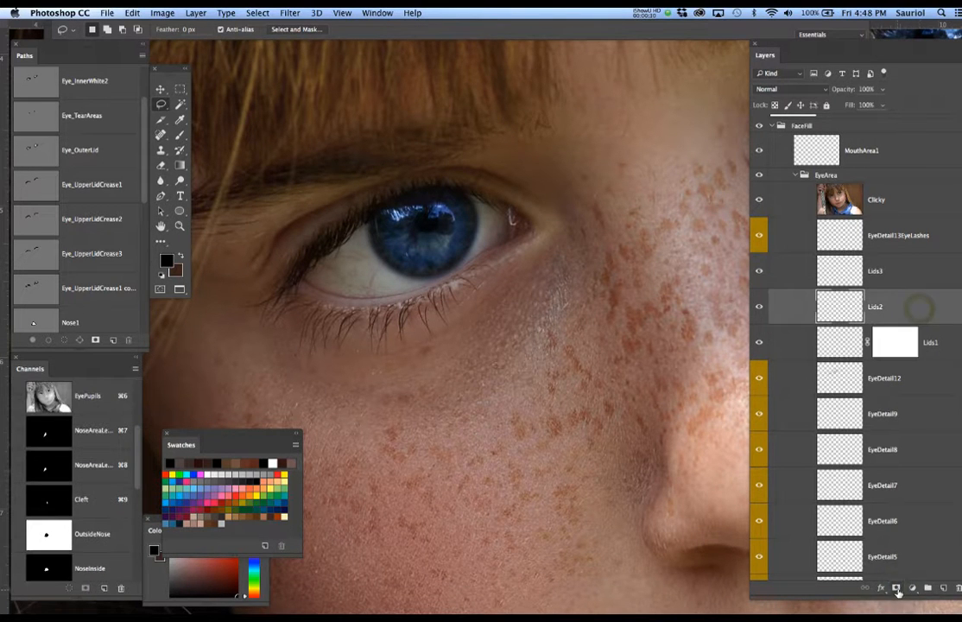
{"action": "left_click", "coordinate": [897, 588]}
{"action": "left_click", "coordinate": [917, 276]}
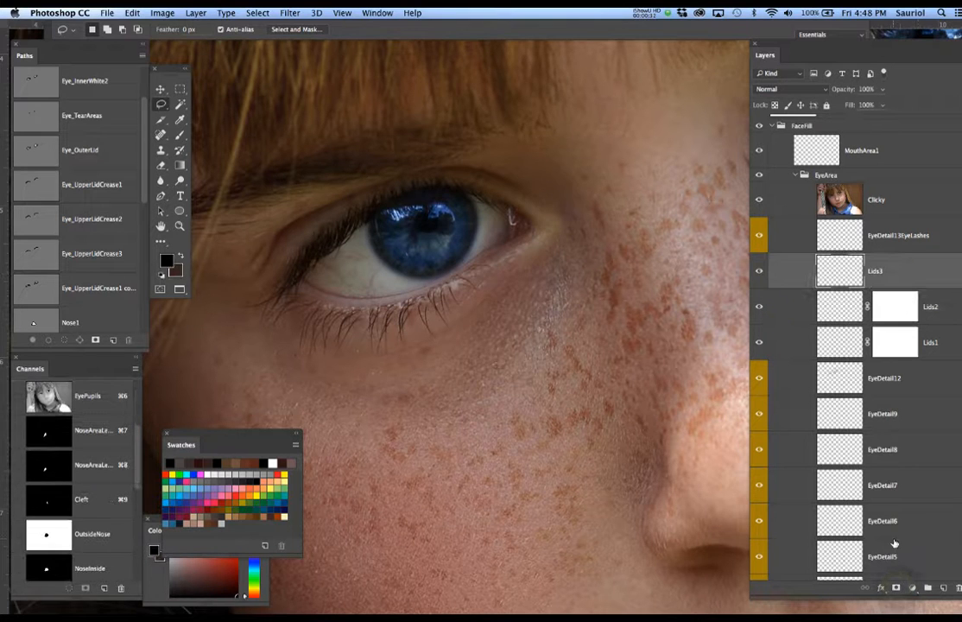
{"action": "left_click", "coordinate": [896, 589]}
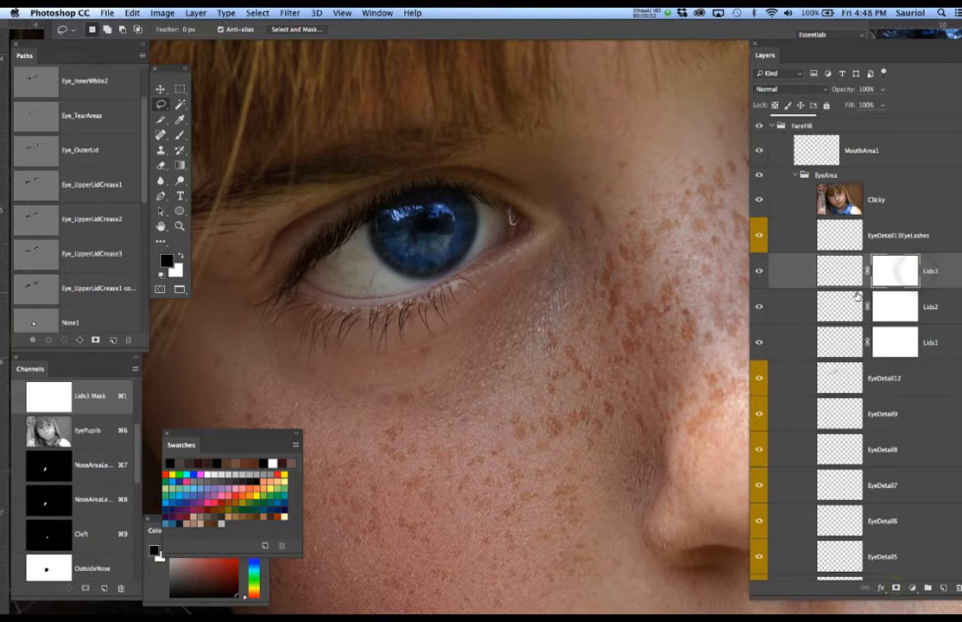
{"action": "left_click", "coordinate": [839, 346]}
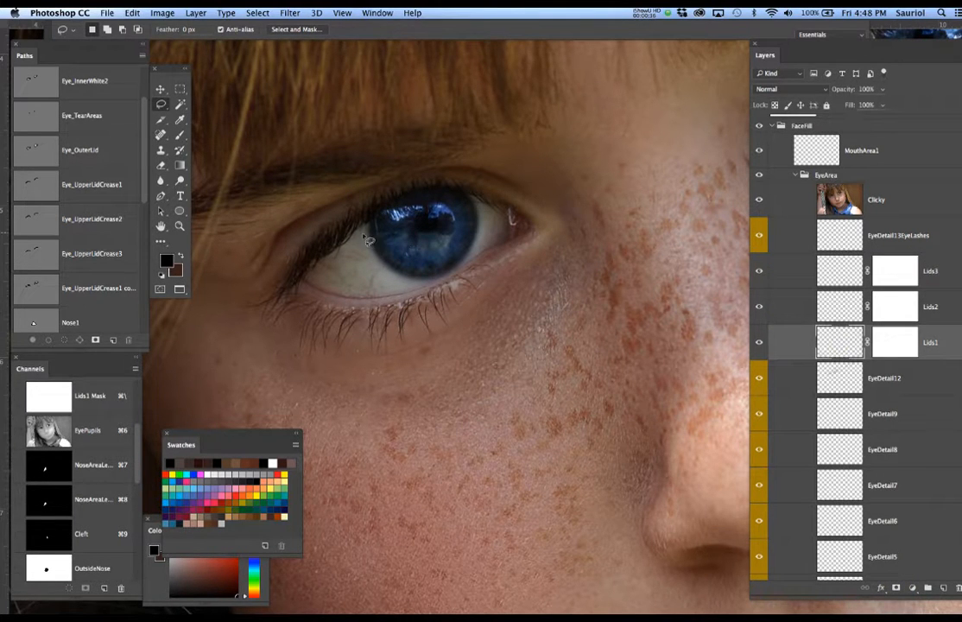
Step: Examine the outlines of the Eye_OuterLid path, the three Eye_UpperLidCrease paths and the Eye_UpperLidCrease1 copy against the reference eye
{"action": "scroll", "coordinate": [57, 174], "scroll_direction": "up", "scroll_amount": 2}
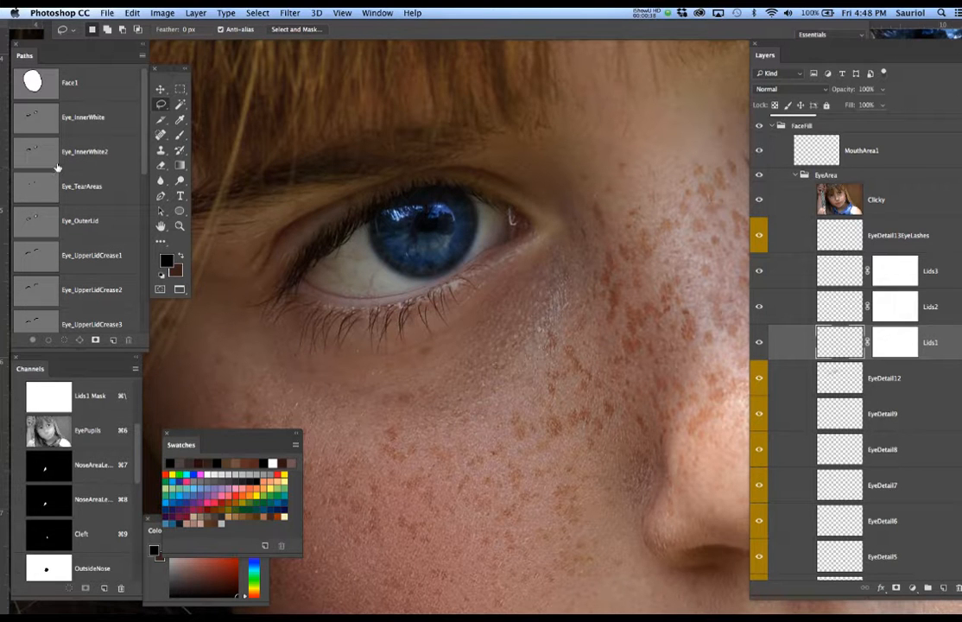
{"action": "left_click", "coordinate": [38, 248]}
{"action": "scroll", "coordinate": [40, 241], "scroll_direction": "down", "scroll_amount": 1}
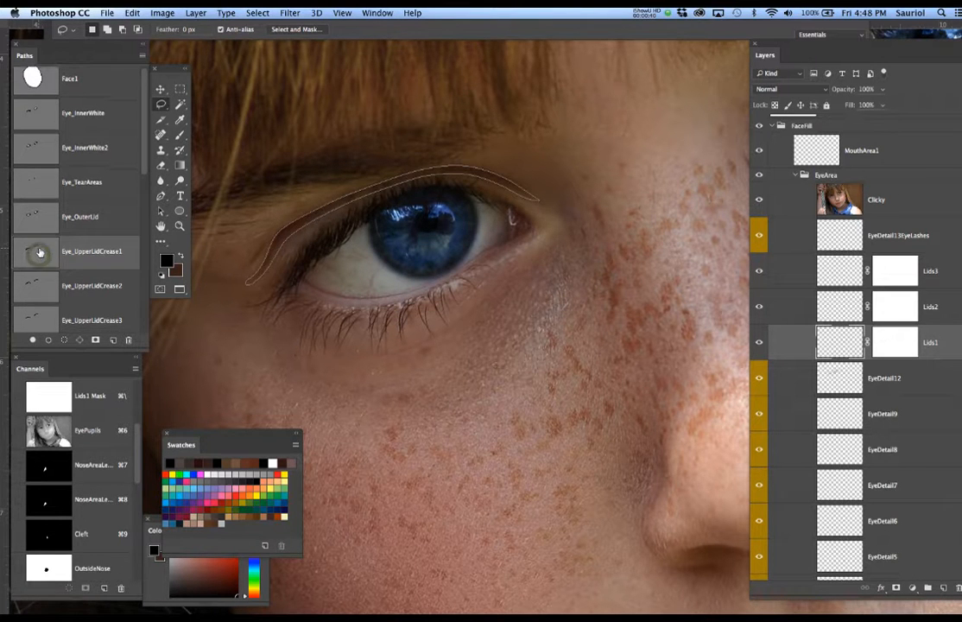
{"action": "left_click", "coordinate": [41, 219]}
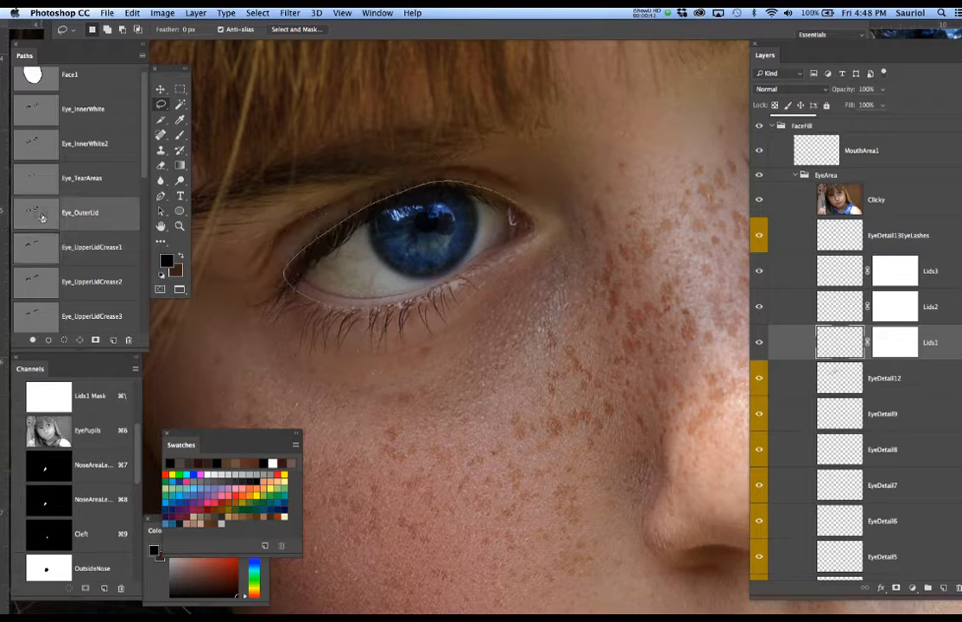
{"action": "left_click", "coordinate": [38, 248]}
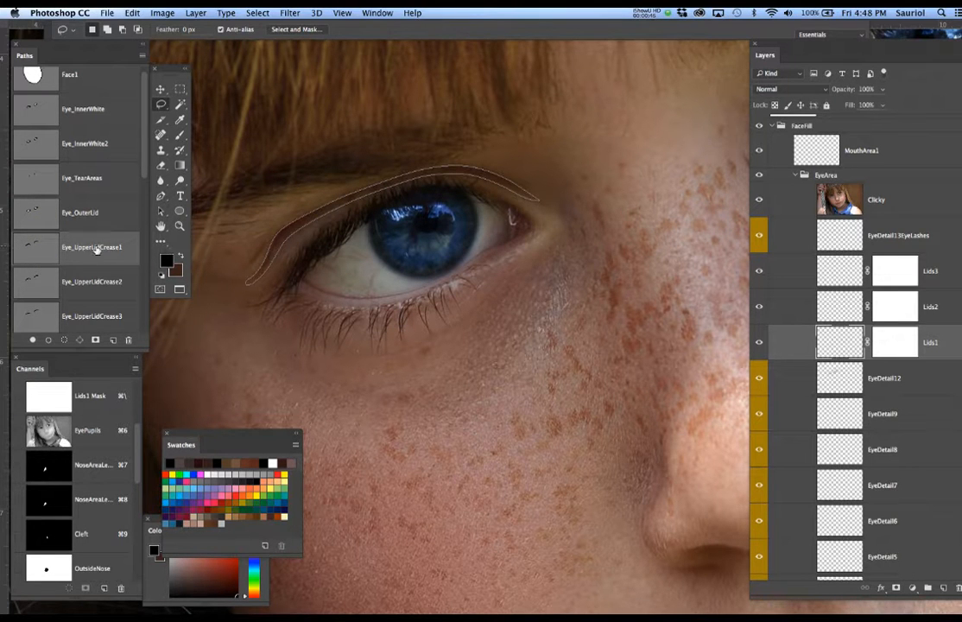
{"action": "left_click", "coordinate": [103, 285]}
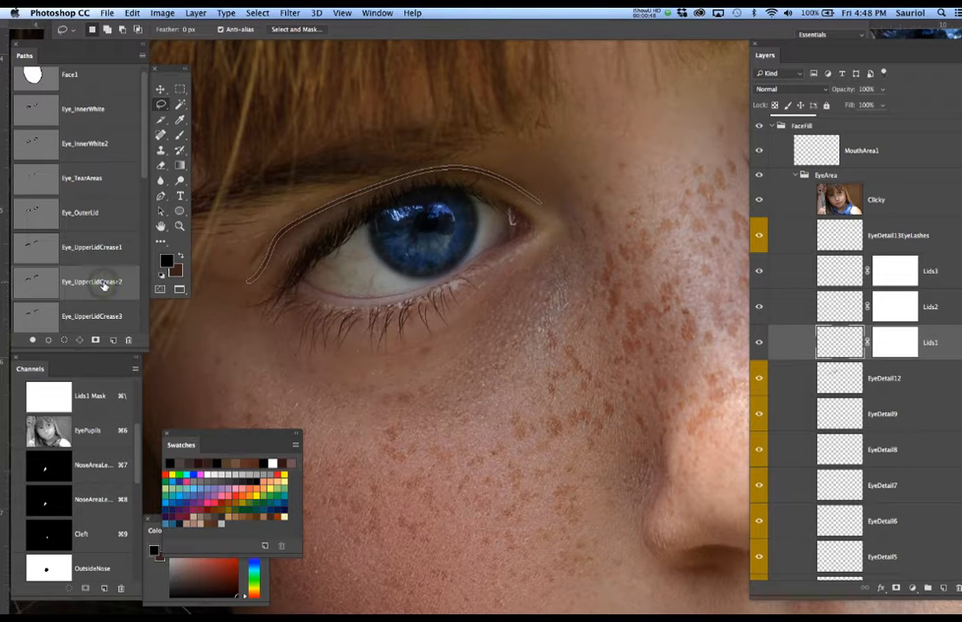
{"action": "left_click", "coordinate": [96, 317]}
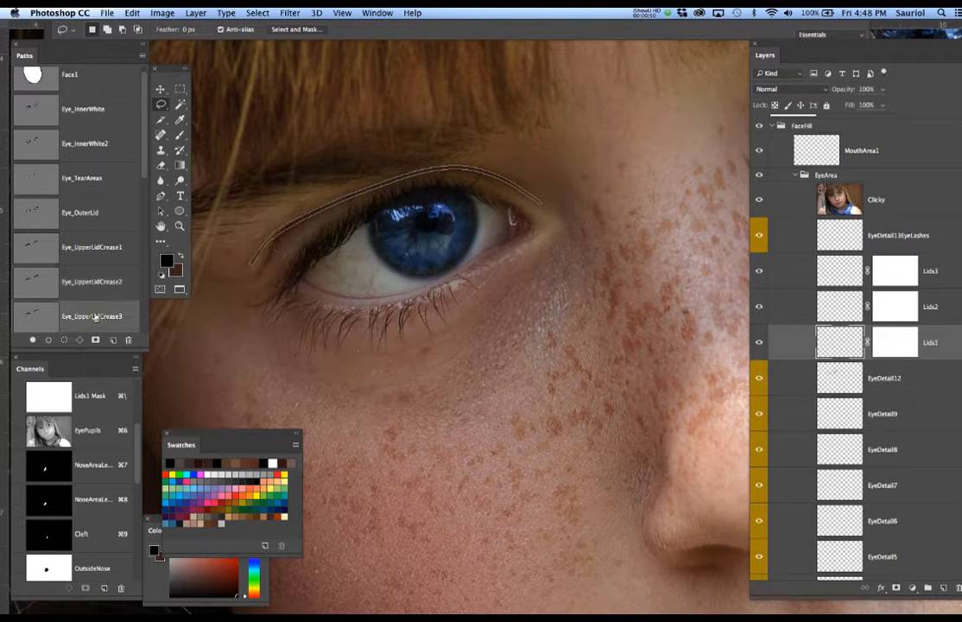
{"action": "scroll", "coordinate": [108, 289], "scroll_direction": "down", "scroll_amount": 3}
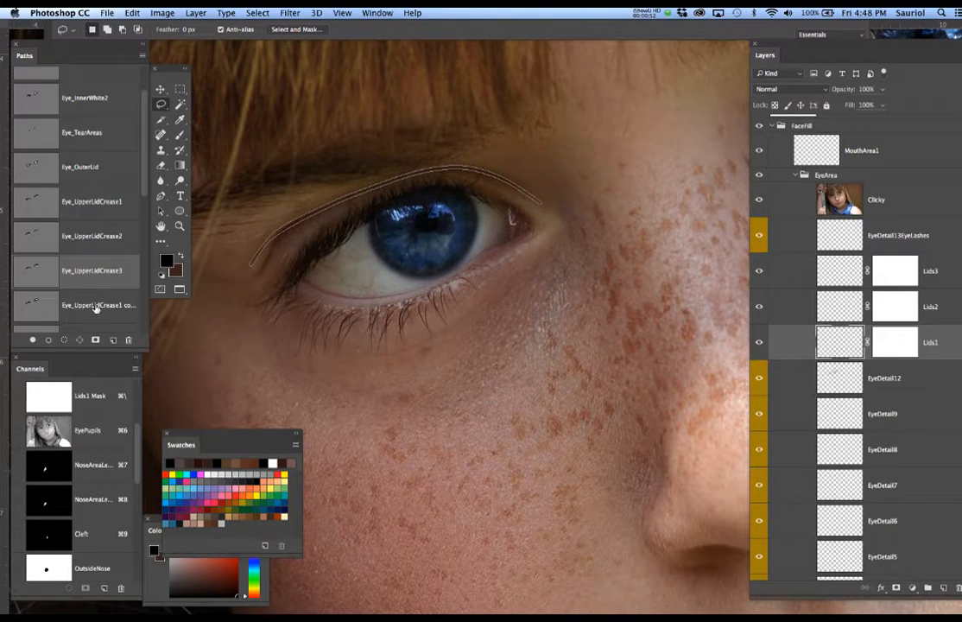
{"action": "left_click", "coordinate": [97, 307]}
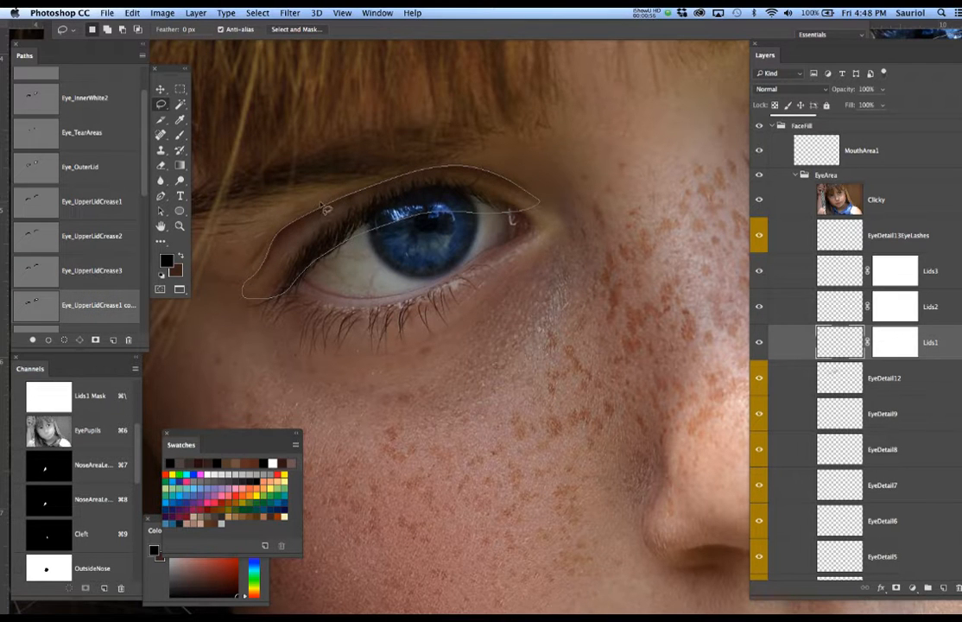
{"action": "left_click", "coordinate": [110, 270]}
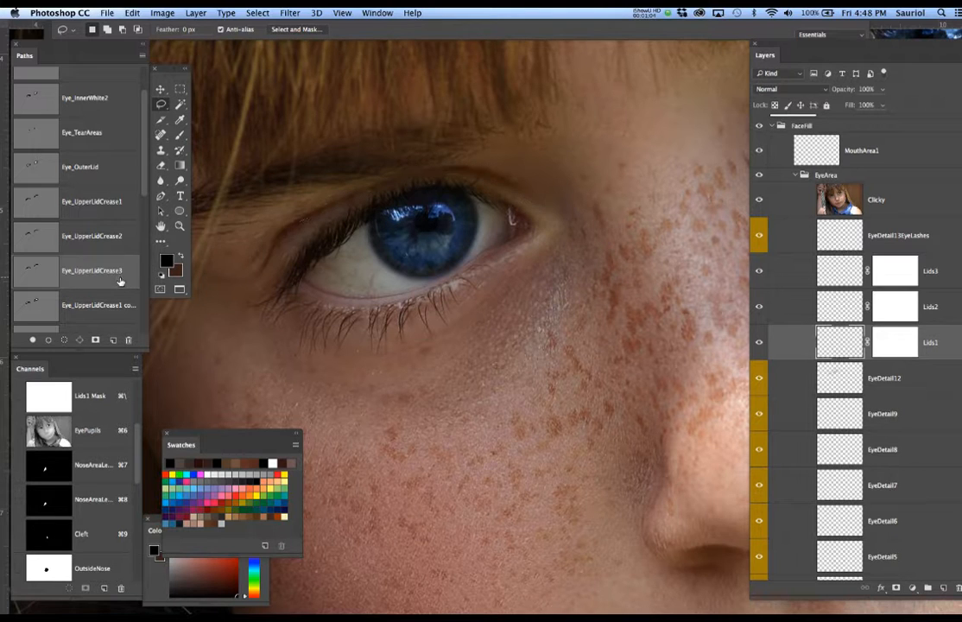
{"action": "key", "text": "Escape"}
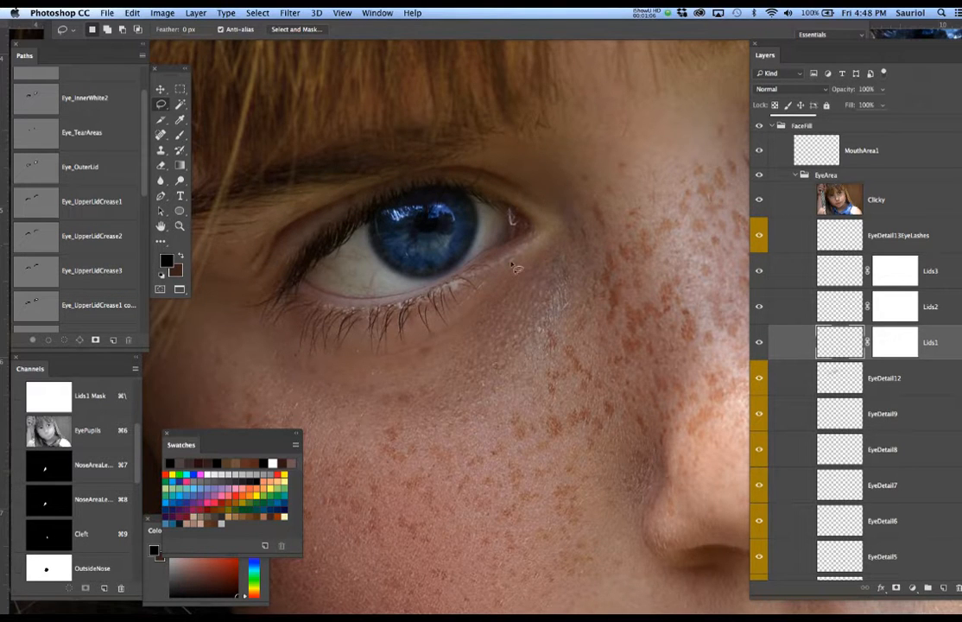
Step: Check the Eye_UpperLidCrease3 path on the other eye and load the Eye_UpperLidCrease1 path as a selection
{"action": "scroll", "coordinate": [514, 268], "scroll_direction": "down", "scroll_amount": 5}
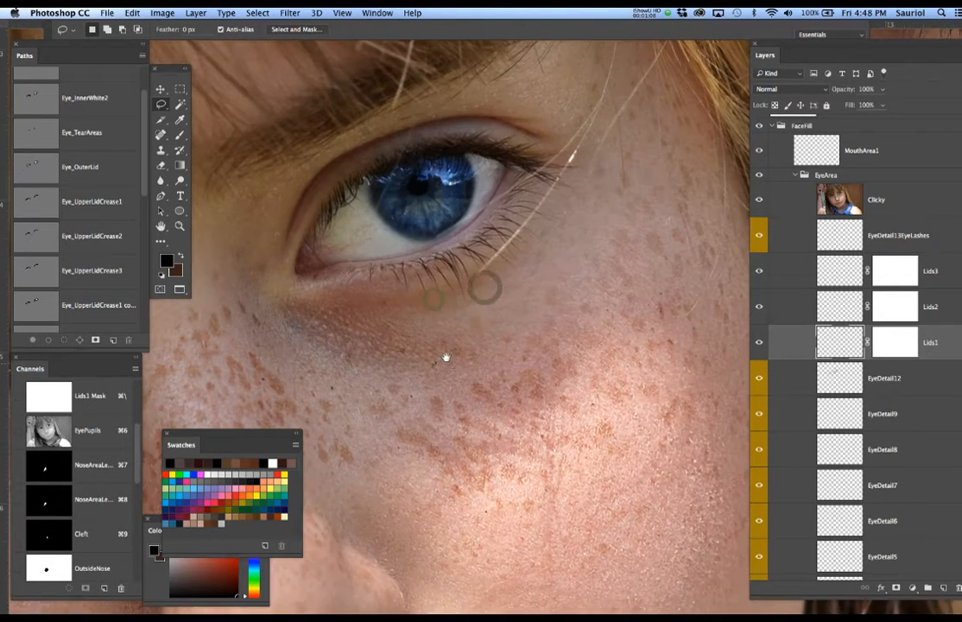
{"action": "scroll", "coordinate": [446, 356], "scroll_direction": "up", "scroll_amount": 2}
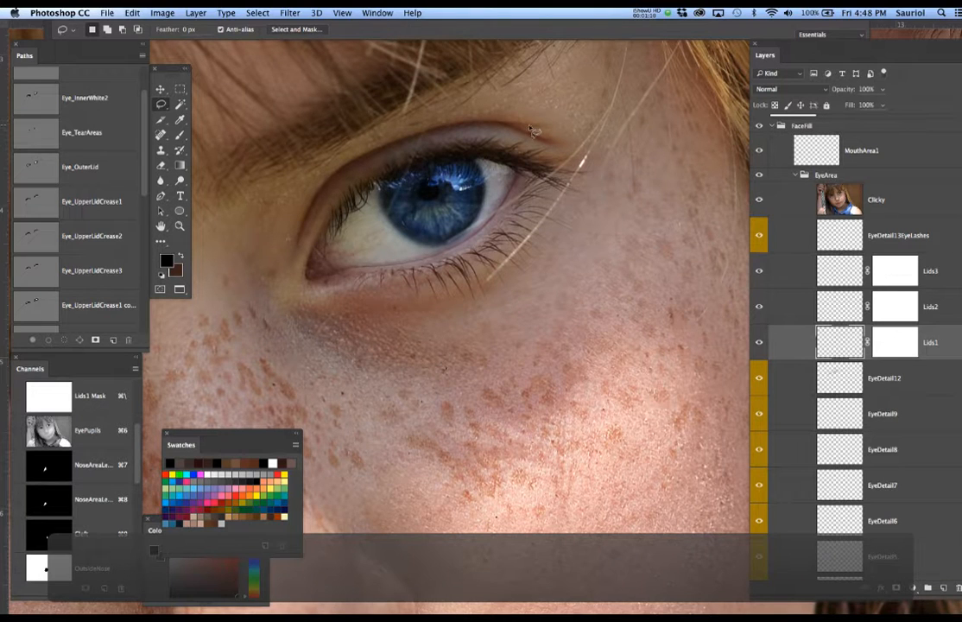
{"action": "left_click", "coordinate": [118, 279]}
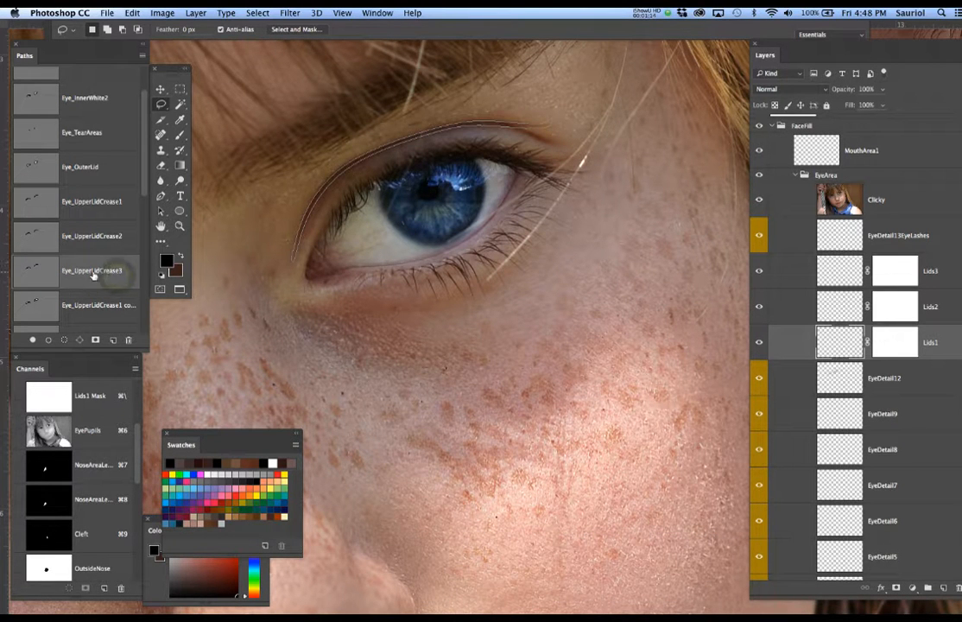
{"action": "left_click", "coordinate": [95, 272]}
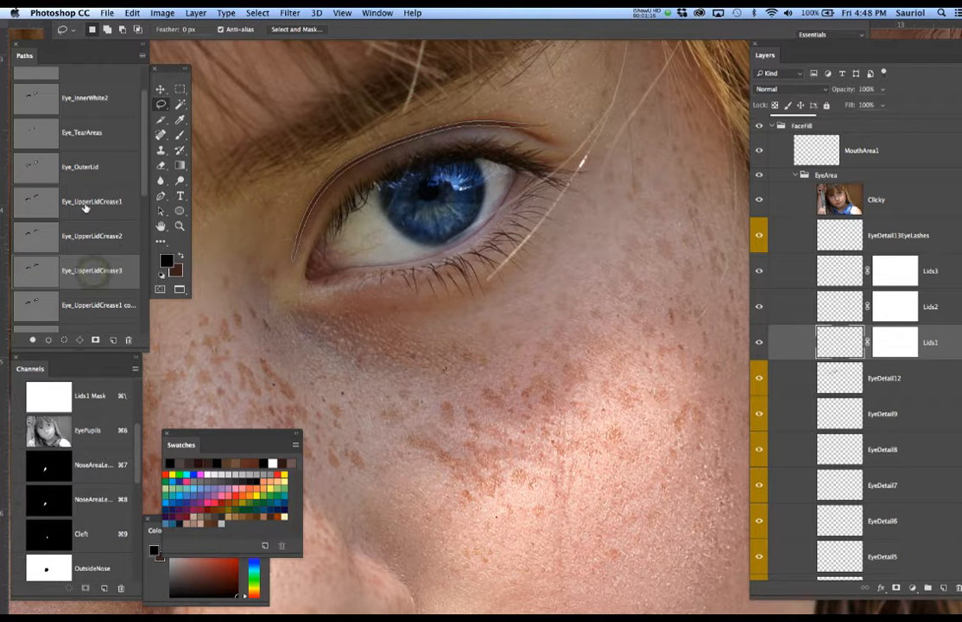
{"action": "left_click", "coordinate": [43, 197], "text": "super"}
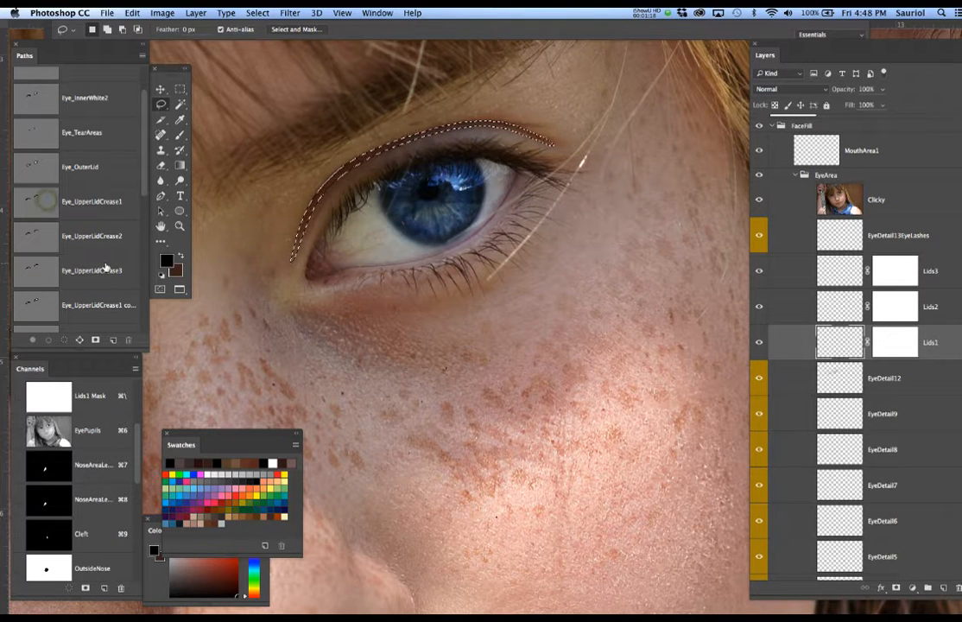
Step: Compare the upper lid crease paths with the selection, keeping the Eye_UpperLidCrease1 shape selected
{"action": "left_click", "coordinate": [98, 204]}
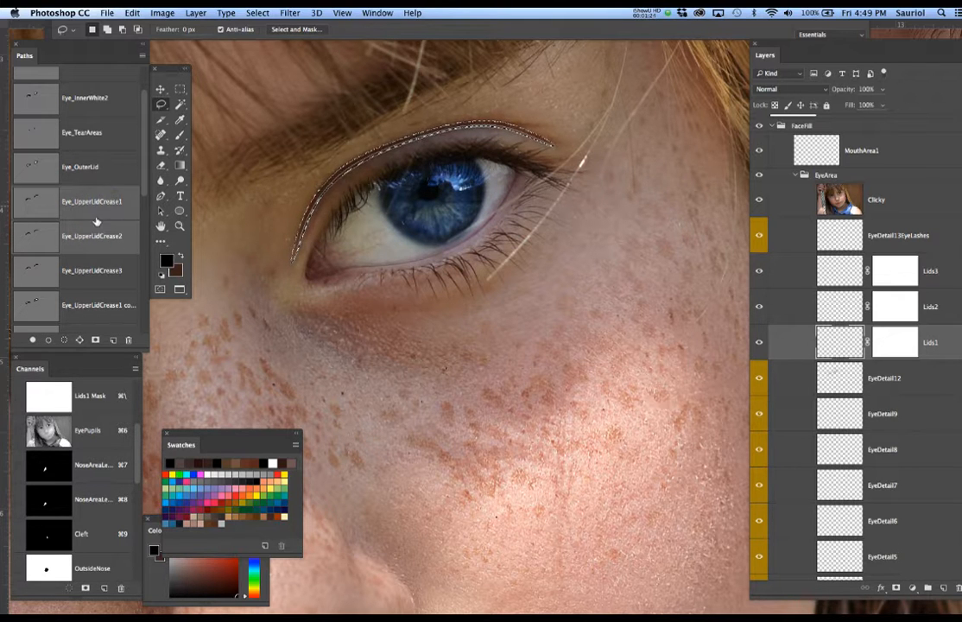
{"action": "left_click", "coordinate": [121, 248]}
{"action": "left_click", "coordinate": [120, 207]}
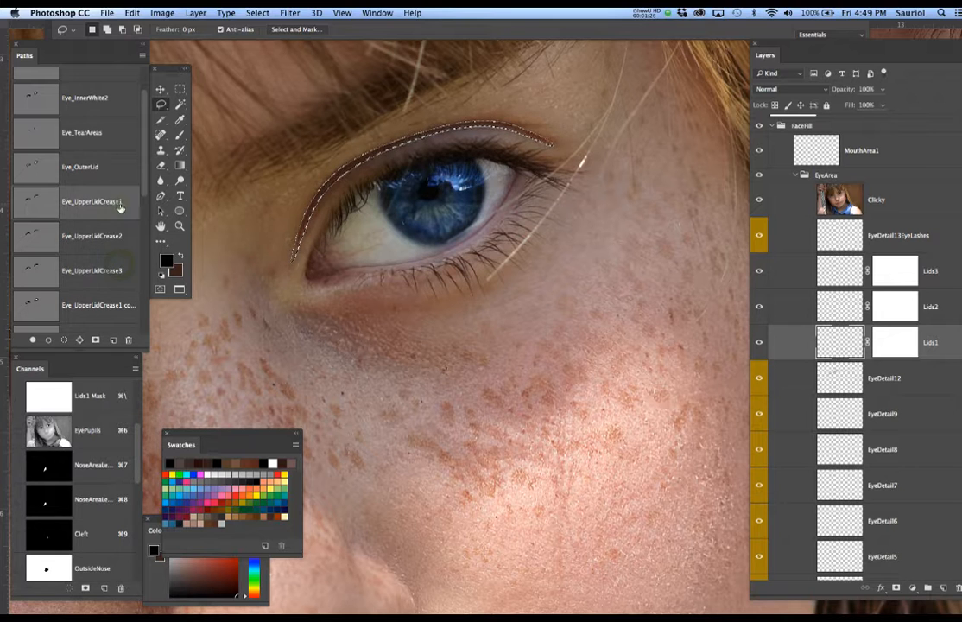
{"action": "left_click", "coordinate": [118, 208], "text": "ctrl"}
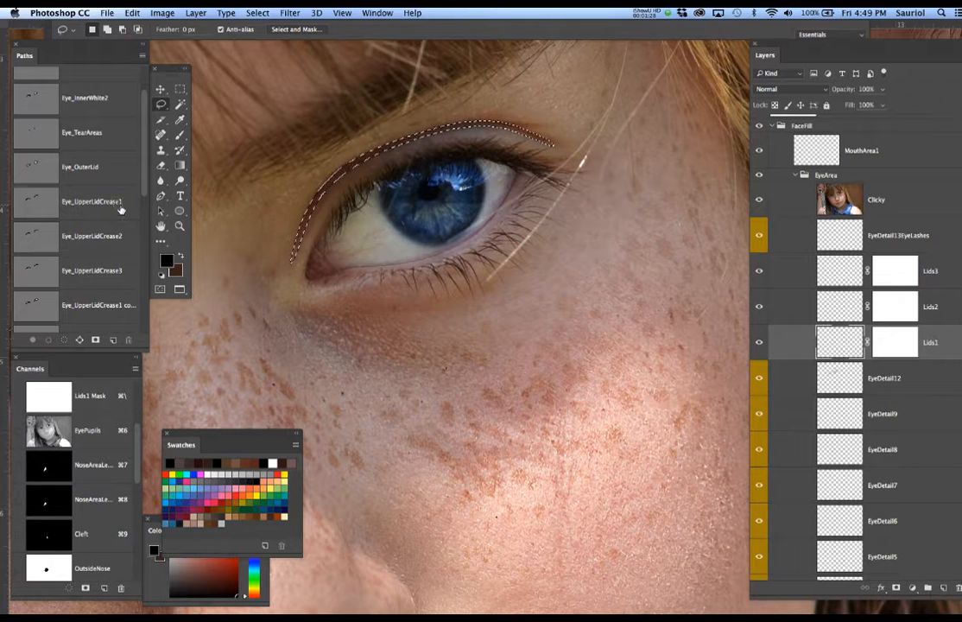
{"action": "left_click", "coordinate": [35, 234], "text": "ctrl+shift"}
{"action": "left_click", "coordinate": [47, 198], "text": "ctrl+shift"}
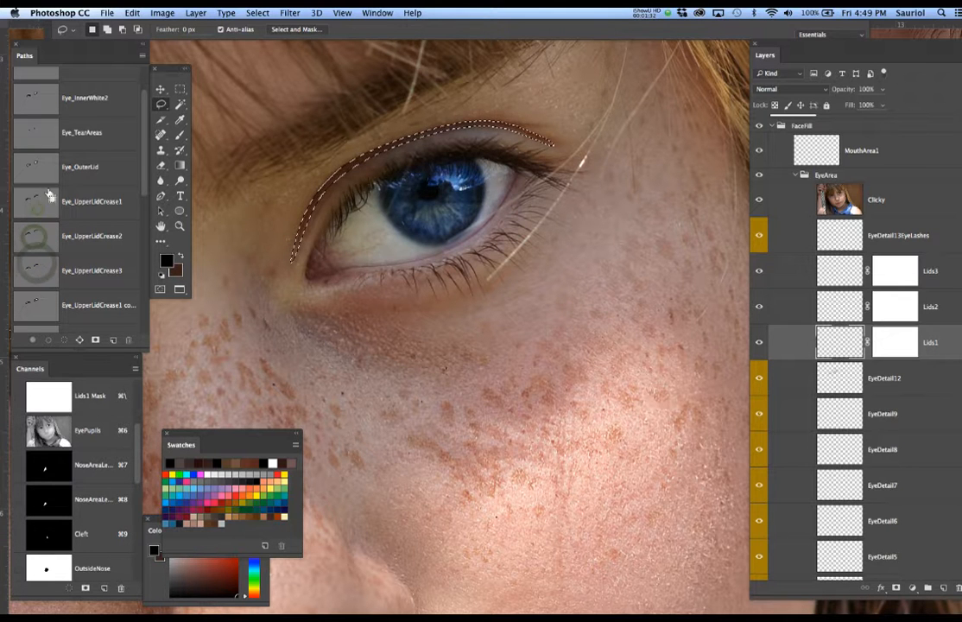
{"action": "left_click", "coordinate": [48, 172], "text": "ctrl+shift"}
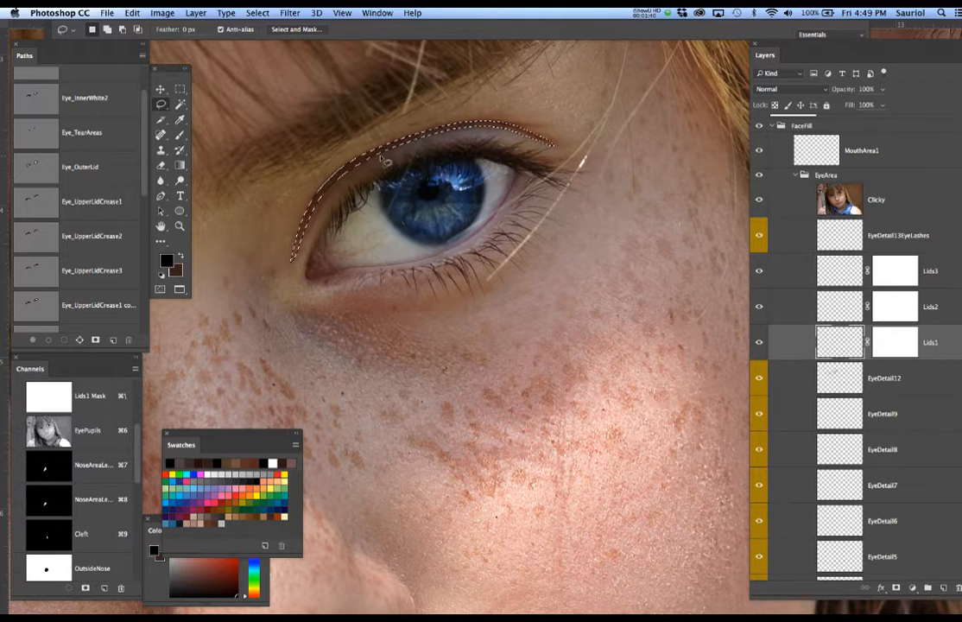
Step: Expand the upper lid crease selection by 2 pixels
{"action": "scroll", "coordinate": [365, 164], "scroll_direction": "up", "scroll_amount": 4}
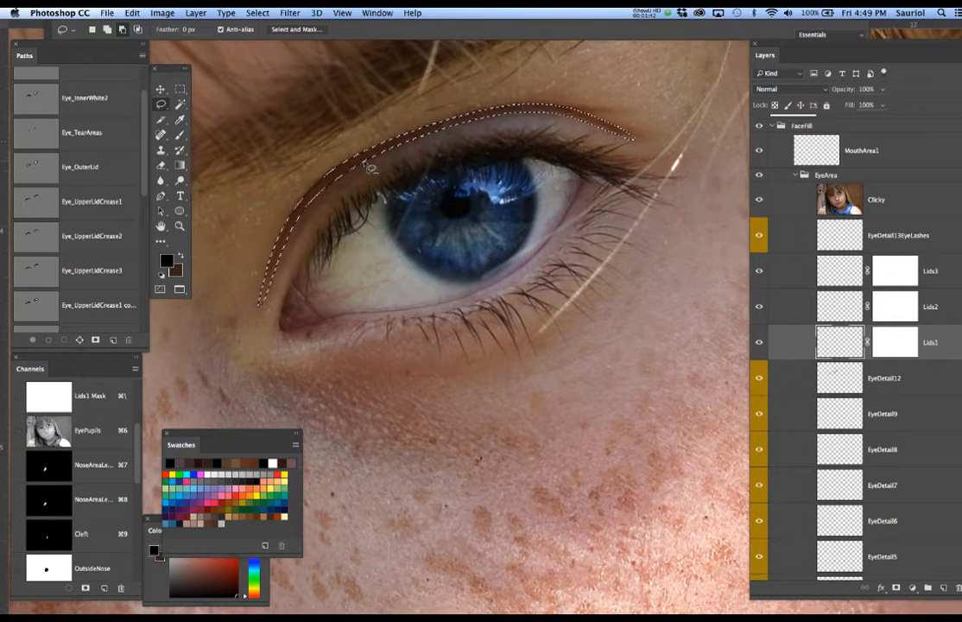
{"action": "left_click", "coordinate": [289, 13]}
{"action": "mouse_move", "coordinate": [257, 13]}
{"action": "mouse_move", "coordinate": [332, 170]}
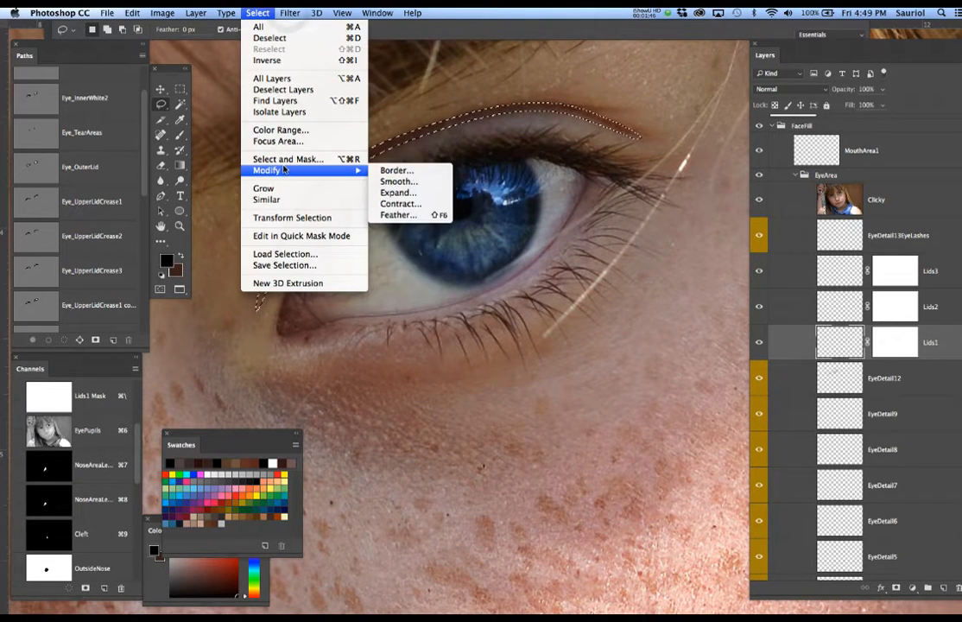
{"action": "left_click", "coordinate": [413, 193]}
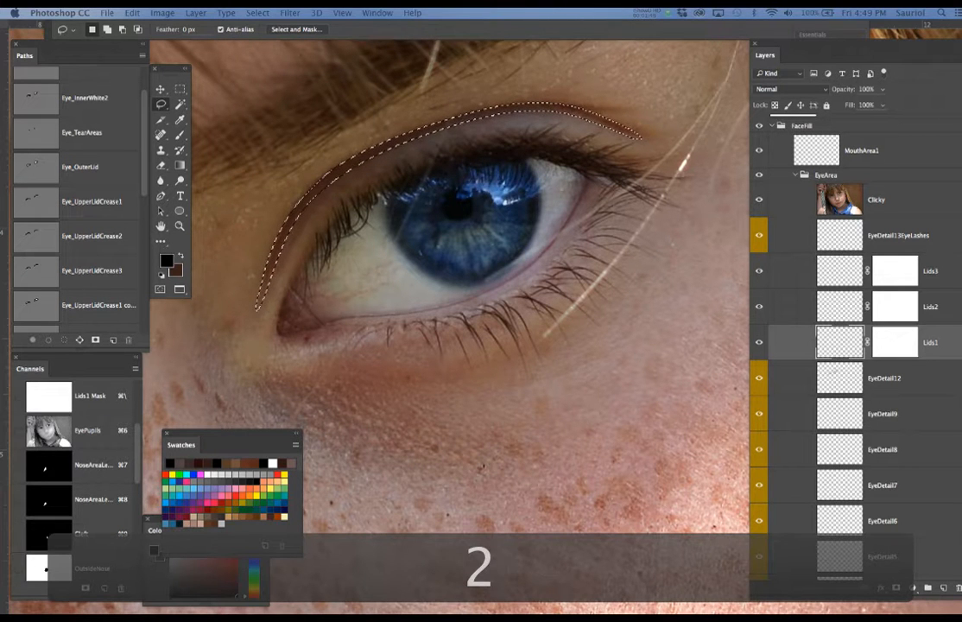
{"action": "key", "text": "Return"}
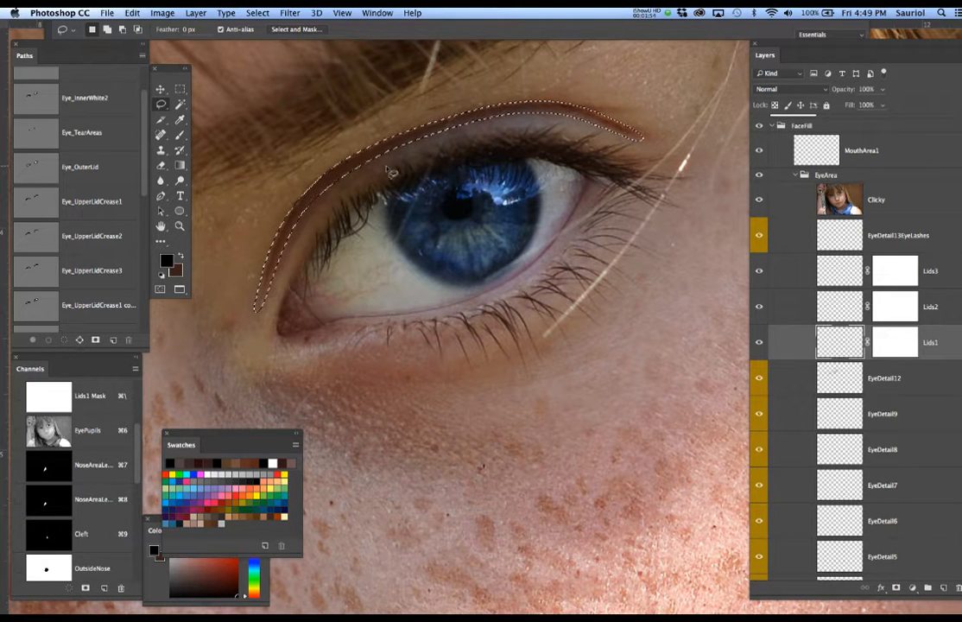
Step: With the Brush tool, sample the reddish brown of the upper lid crease as the foreground color and hide the selection outline
{"action": "key", "text": "b"}
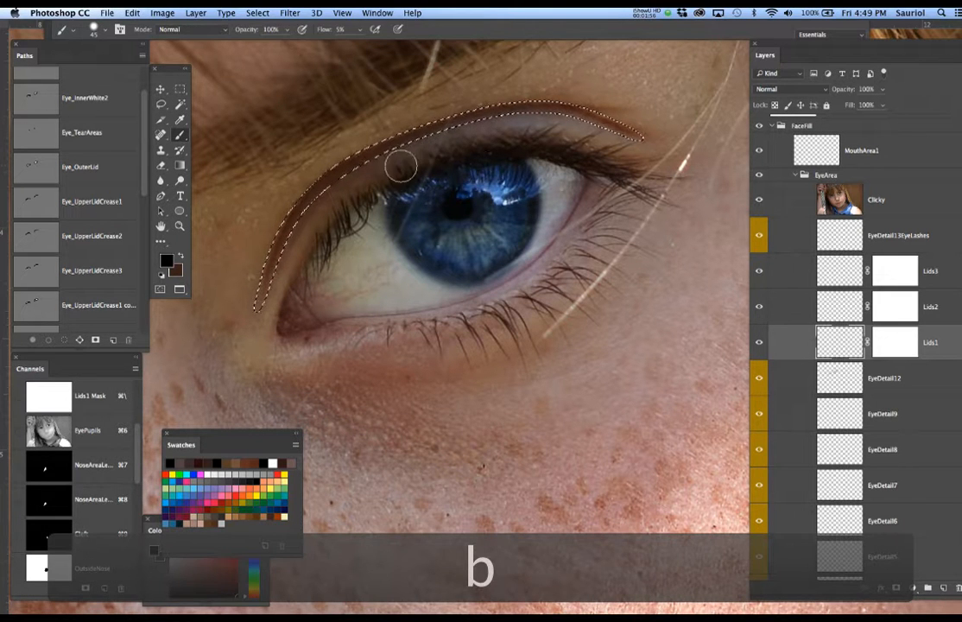
{"action": "left_click", "coordinate": [595, 111], "text": "alt"}
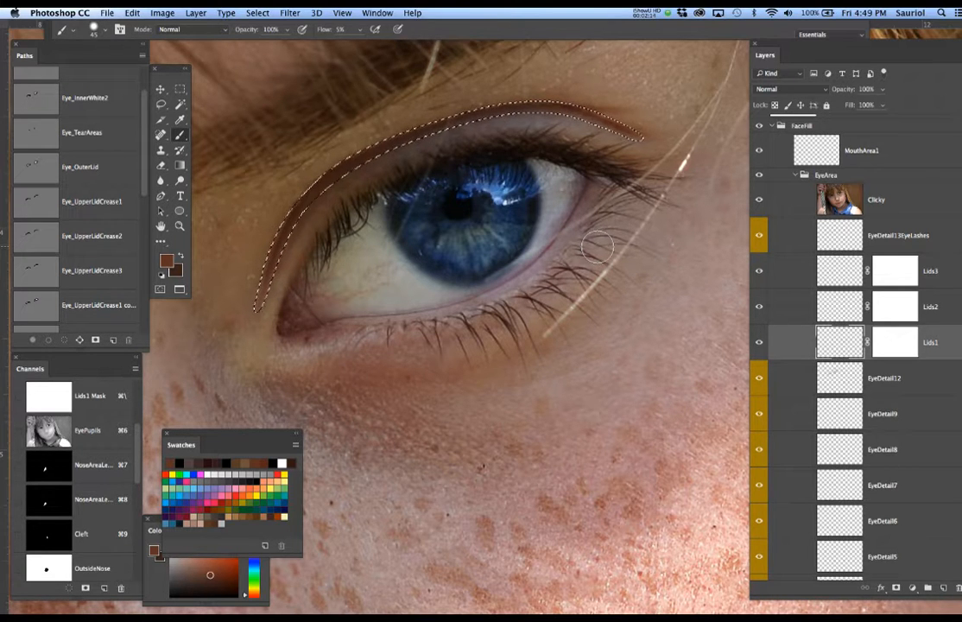
{"action": "key", "text": "super+h"}
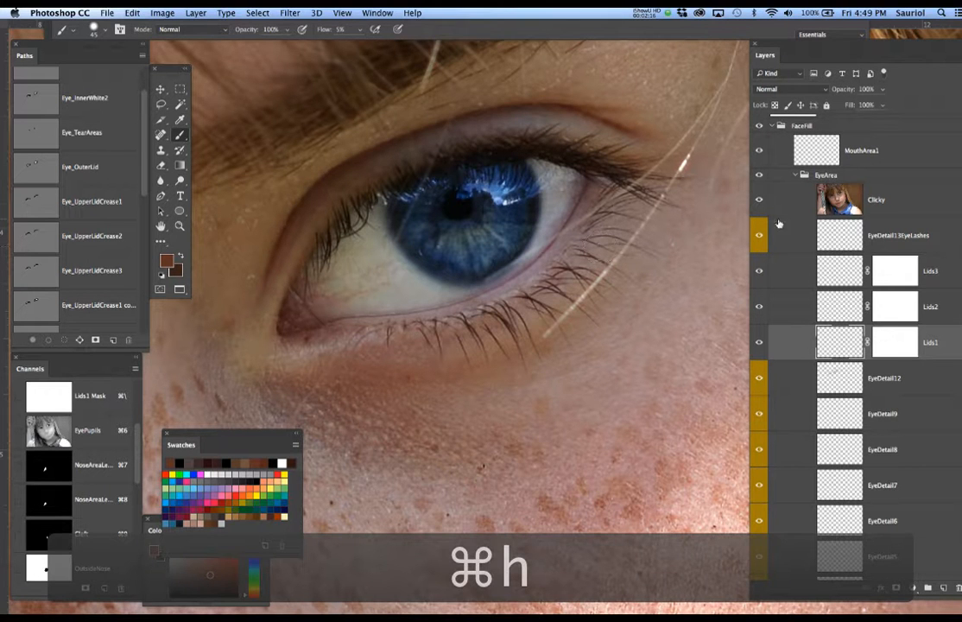
Step: Hide the Clicky reference photo and show the cut-out eyes on Layer 31 beneath the painted eyes for reference
{"action": "left_click", "coordinate": [760, 200]}
{"action": "scroll", "coordinate": [585, 189], "scroll_direction": "down", "scroll_amount": 2}
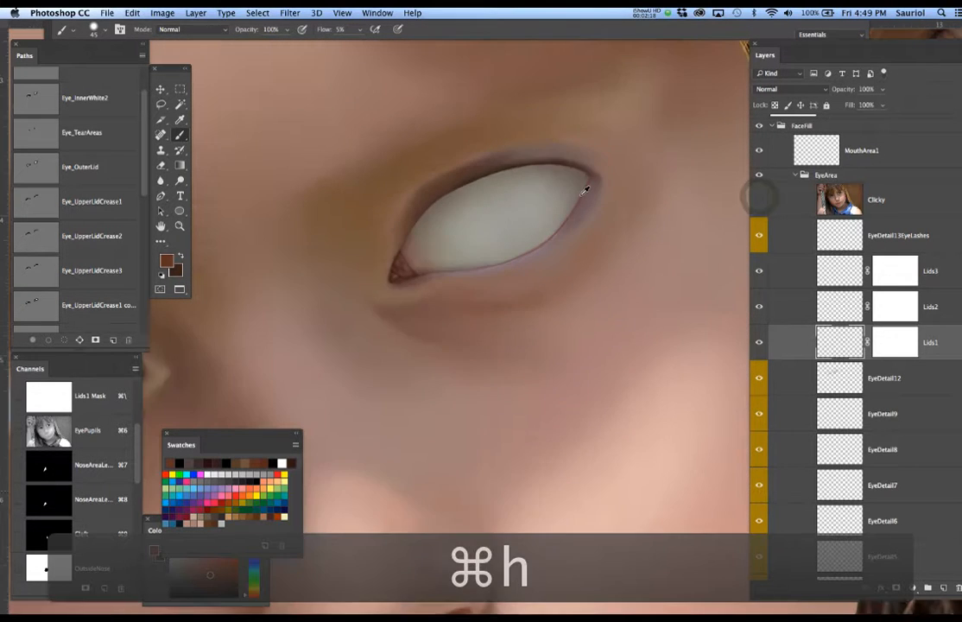
{"action": "scroll", "coordinate": [585, 189], "scroll_direction": "down", "scroll_amount": 3}
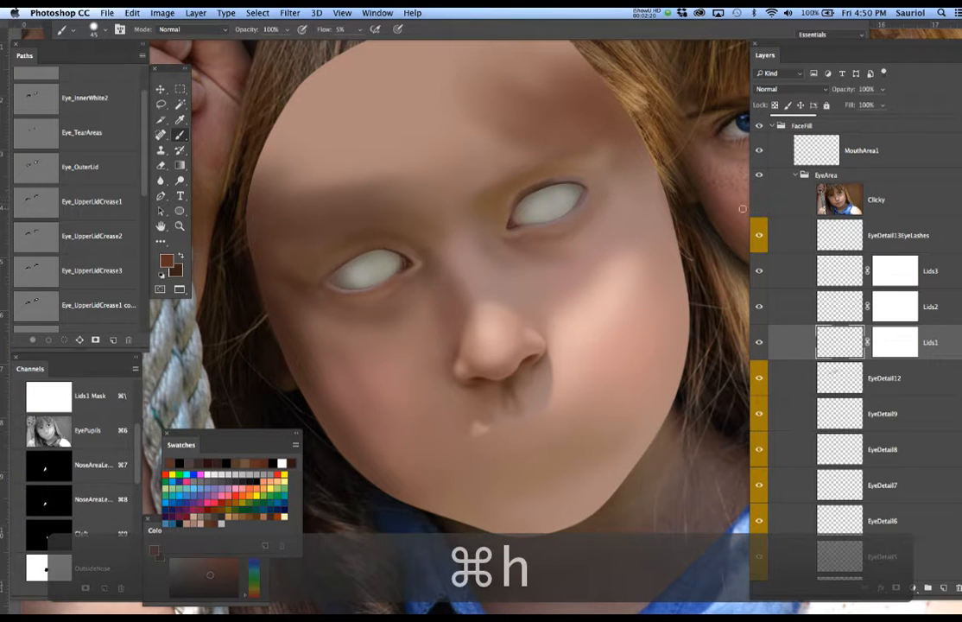
{"action": "scroll", "coordinate": [812, 201], "scroll_direction": "up", "scroll_amount": 3}
{"action": "scroll", "coordinate": [811, 201], "scroll_direction": "up", "scroll_amount": 2}
{"action": "left_click", "coordinate": [763, 196]}
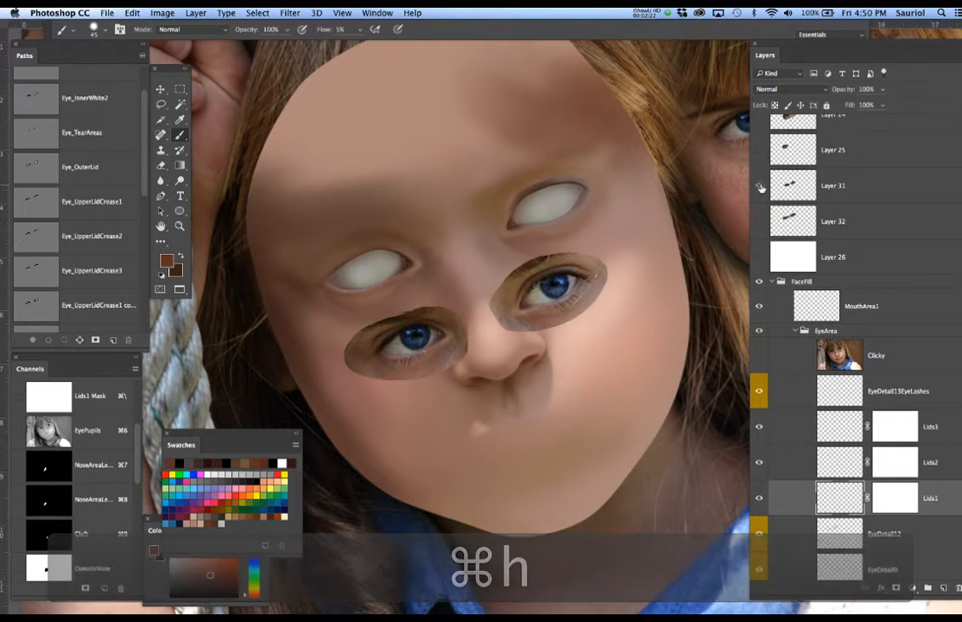
{"action": "key", "text": "super+h"}
{"action": "scroll", "coordinate": [561, 229], "scroll_direction": "up", "scroll_amount": 3}
{"action": "scroll", "coordinate": [561, 231], "scroll_direction": "up", "scroll_amount": 2}
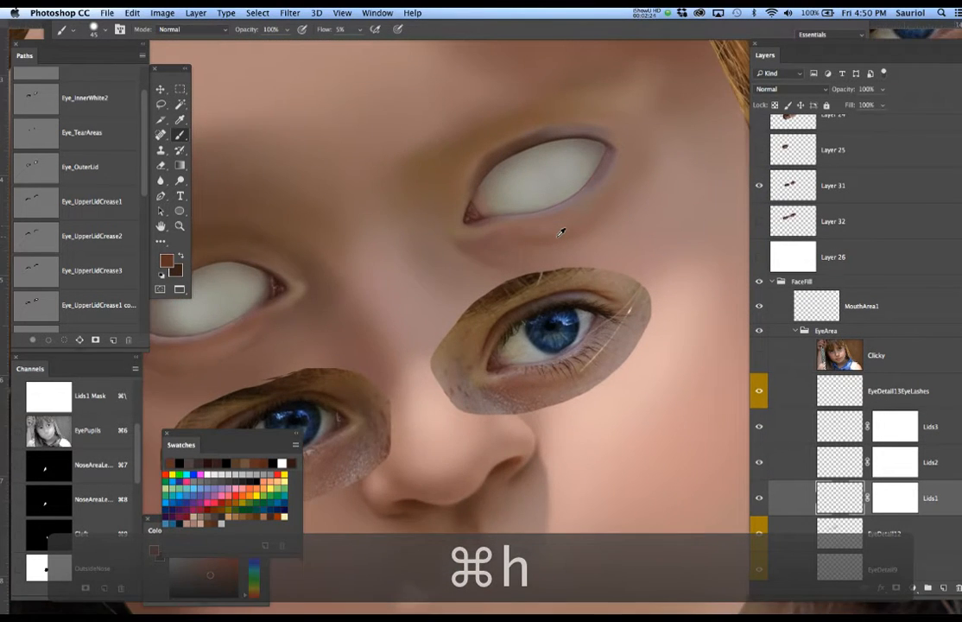
Step: With the brush enlarged to 150 pixels, paint the sampled reddish brown along the upper lid creases of both eyes on the Lids1 layer
{"action": "key", "text": "bracketright"}
{"action": "key", "text": "bracketright"}
{"action": "key", "text": "bracketright"}
{"action": "key", "text": "bracketright"}
{"action": "key", "text": "bracketright"}
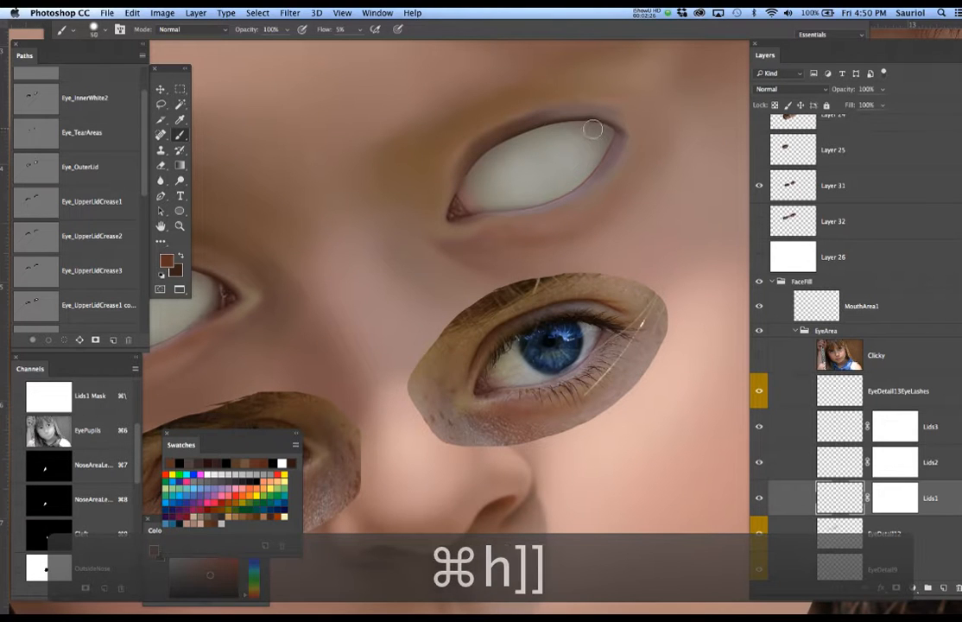
{"action": "key", "text": "bracketright"}
{"action": "key", "text": "bracketright"}
{"action": "key", "text": "bracketright"}
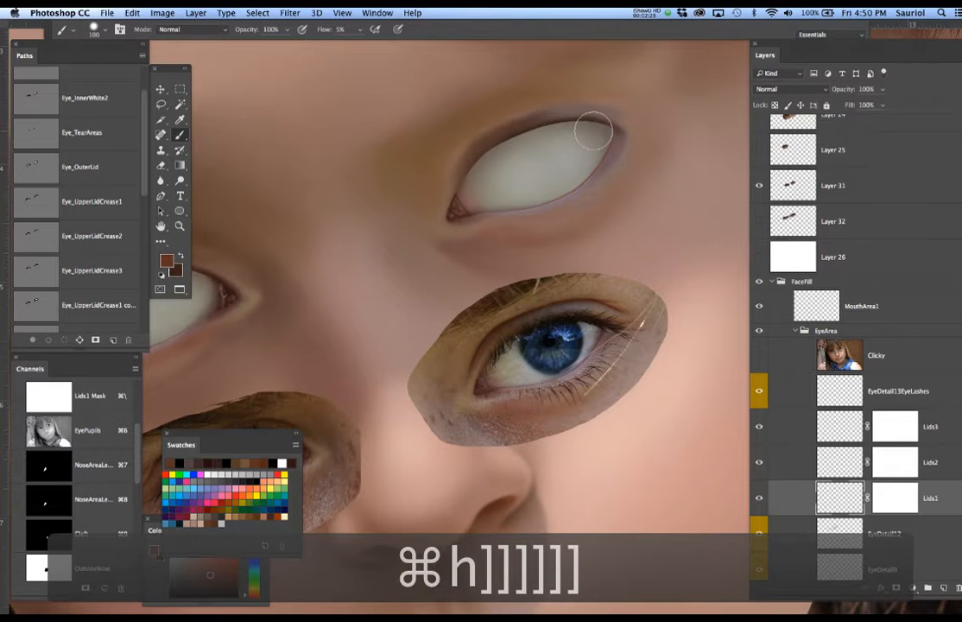
{"action": "left_click", "coordinate": [759, 354]}
{"action": "left_click", "coordinate": [759, 354]}
{"action": "mouse_move", "coordinate": [656, 105]}
{"action": "left_mouse_down"}
{"action": "mouse_move", "coordinate": [545, 95]}
{"action": "mouse_move", "coordinate": [584, 101]}
{"action": "mouse_move", "coordinate": [537, 102]}
{"action": "mouse_move", "coordinate": [555, 99]}
{"action": "mouse_move", "coordinate": [467, 126]}
{"action": "mouse_move", "coordinate": [550, 89]}
{"action": "mouse_move", "coordinate": [452, 141]}
{"action": "mouse_move", "coordinate": [548, 97]}
{"action": "mouse_move", "coordinate": [467, 133]}
{"action": "mouse_move", "coordinate": [459, 158]}
{"action": "mouse_move", "coordinate": [421, 204]}
{"action": "mouse_move", "coordinate": [442, 188]}
{"action": "mouse_move", "coordinate": [421, 223]}
{"action": "mouse_move", "coordinate": [482, 130]}
{"action": "mouse_move", "coordinate": [541, 114]}
{"action": "mouse_move", "coordinate": [489, 134]}
{"action": "mouse_move", "coordinate": [585, 120]}
{"action": "mouse_move", "coordinate": [566, 109]}
{"action": "mouse_move", "coordinate": [638, 113]}
{"action": "mouse_move", "coordinate": [479, 140]}
{"action": "mouse_move", "coordinate": [630, 80]}
{"action": "mouse_move", "coordinate": [661, 87]}
{"action": "mouse_move", "coordinate": [656, 102]}
{"action": "mouse_move", "coordinate": [481, 122]}
{"action": "mouse_move", "coordinate": [437, 157]}
{"action": "left_mouse_up"}
{"action": "mouse_move", "coordinate": [369, 216]}
{"action": "left_mouse_down"}
{"action": "mouse_move", "coordinate": [485, 191]}
{"action": "mouse_move", "coordinate": [455, 195]}
{"action": "mouse_move", "coordinate": [445, 152]}
{"action": "left_mouse_up"}
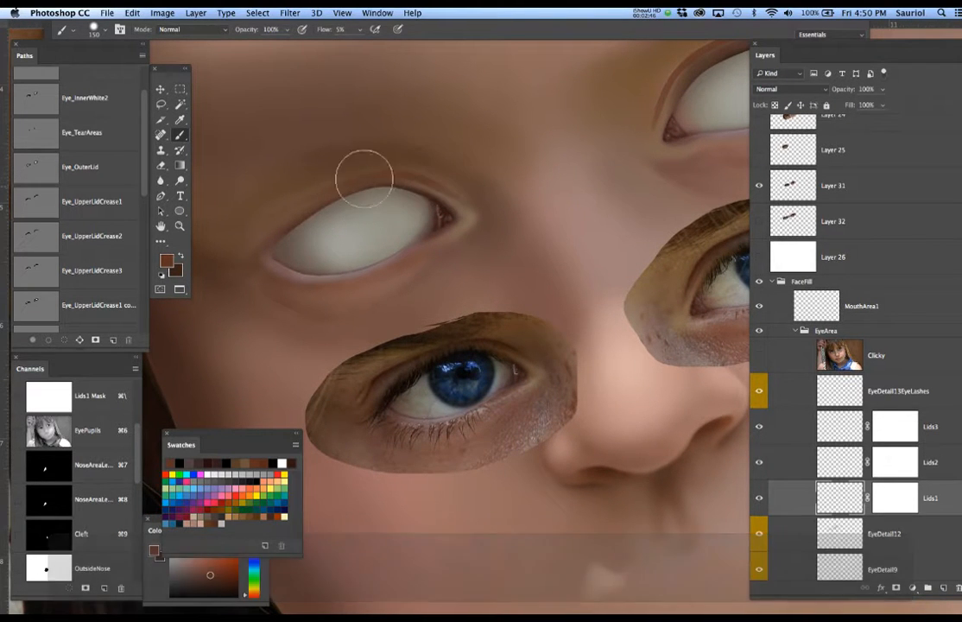
{"action": "mouse_move", "coordinate": [229, 249]}
{"action": "left_mouse_down"}
{"action": "mouse_move", "coordinate": [296, 197]}
{"action": "mouse_move", "coordinate": [308, 208]}
{"action": "mouse_move", "coordinate": [340, 204]}
{"action": "mouse_move", "coordinate": [405, 176]}
{"action": "left_mouse_up"}
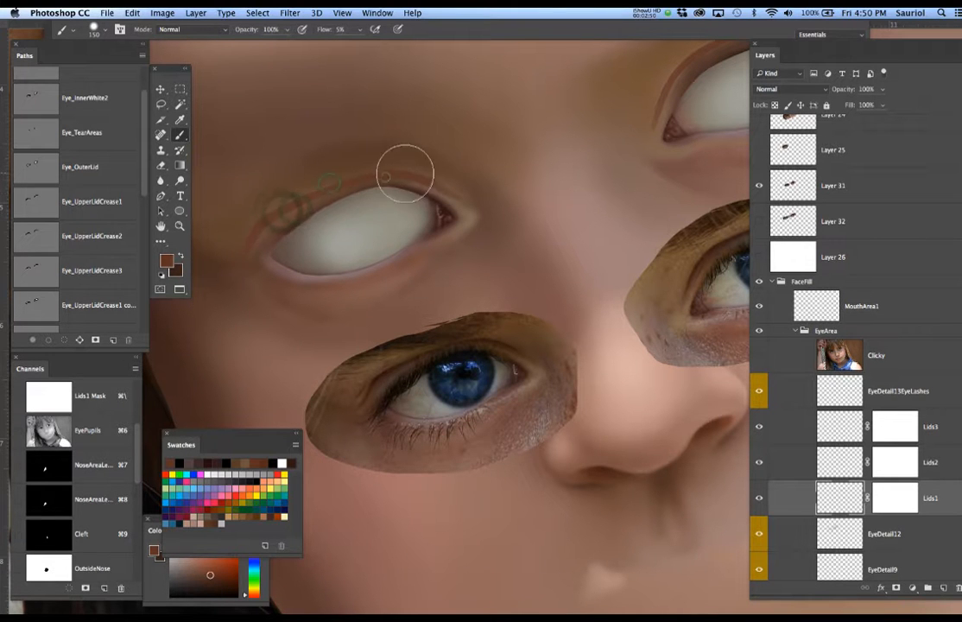
{"action": "mouse_move", "coordinate": [275, 224]}
{"action": "left_mouse_down"}
{"action": "mouse_move", "coordinate": [307, 192]}
{"action": "mouse_move", "coordinate": [459, 197]}
{"action": "left_mouse_up"}
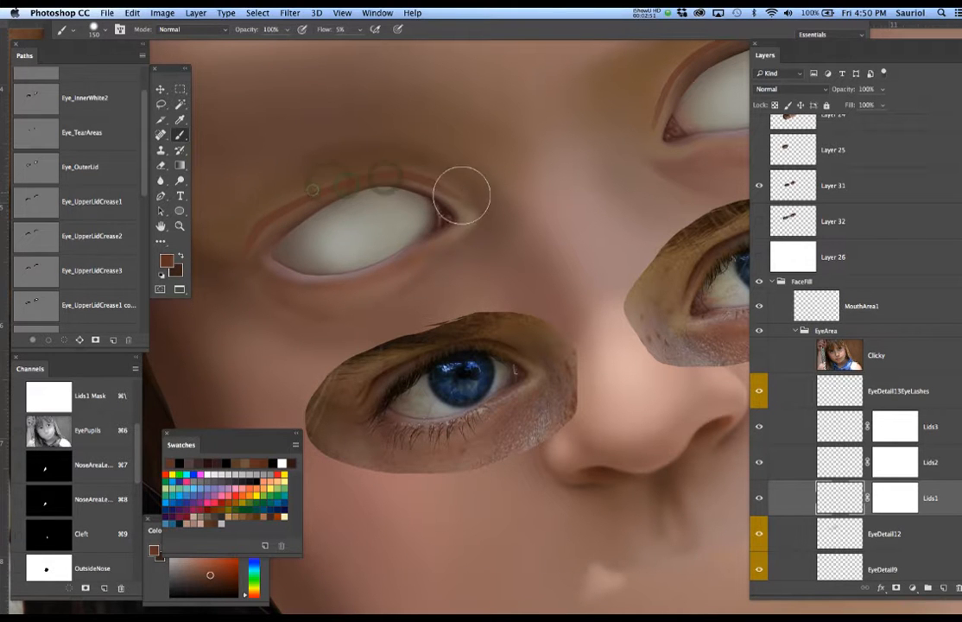
Step: Sample a darker brown from the reference eye's crease and, with a 70-pixel brush, deepen the matching painted eye's upper lid crease
{"action": "left_click", "coordinate": [386, 370], "text": "alt"}
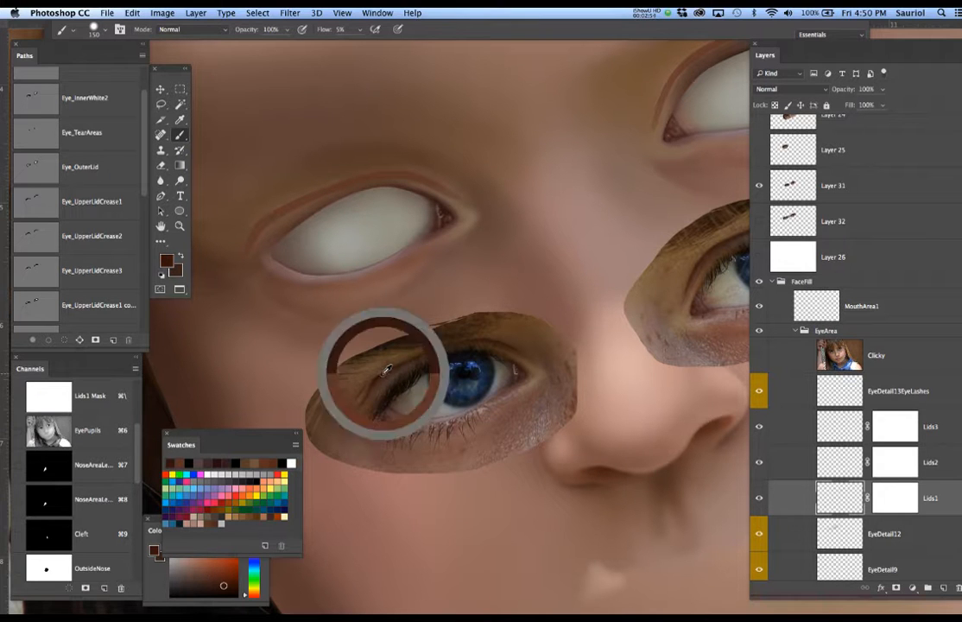
{"action": "key", "text": "bracketleft"}
{"action": "key", "text": "bracketleft"}
{"action": "key", "text": "bracketleft"}
{"action": "key", "text": "bracketleft"}
{"action": "key", "text": "bracketleft"}
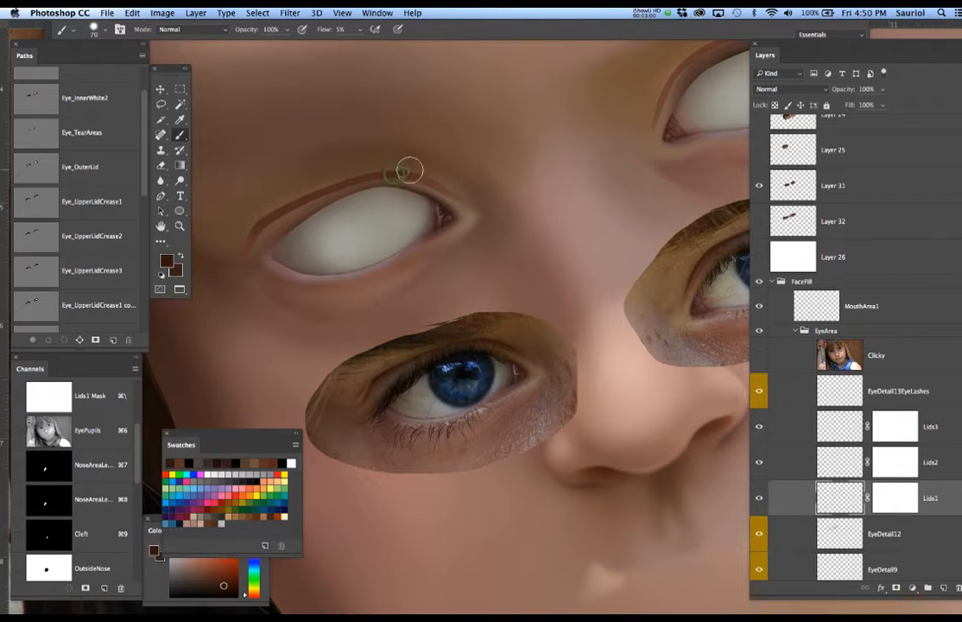
{"action": "mouse_move", "coordinate": [429, 173]}
{"action": "left_mouse_down"}
{"action": "mouse_move", "coordinate": [360, 171]}
{"action": "mouse_move", "coordinate": [264, 214]}
{"action": "left_mouse_up"}
Step: Deepen the other eye's upper lid crease with the same dark brown on the Lids1 layer
{"action": "scroll", "coordinate": [365, 268], "scroll_direction": "down", "scroll_amount": 2}
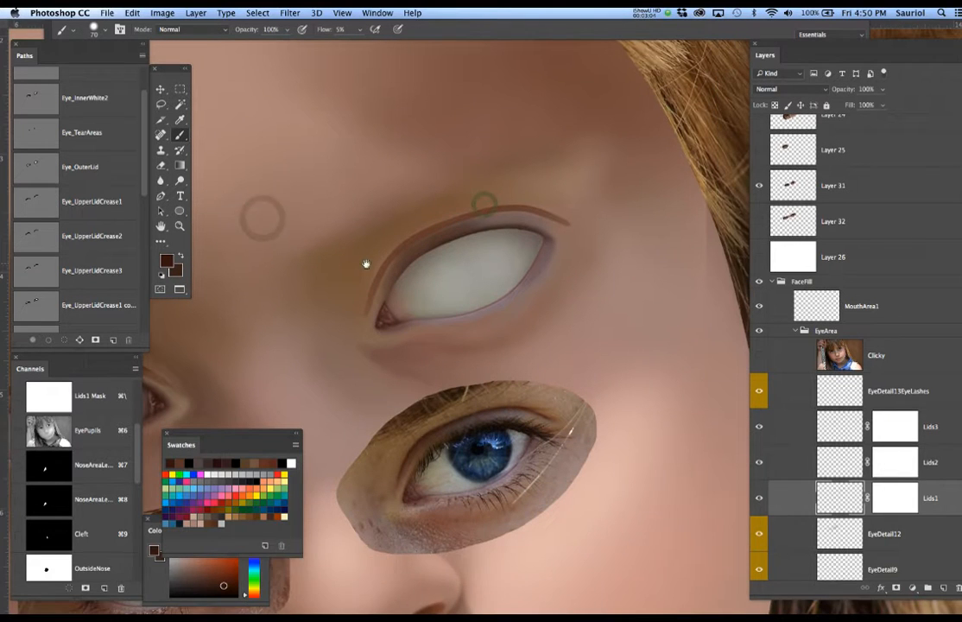
{"action": "key", "text": "]"}
{"action": "mouse_move", "coordinate": [471, 210]}
{"action": "left_mouse_down"}
{"action": "mouse_move", "coordinate": [516, 198]}
{"action": "mouse_move", "coordinate": [410, 214]}
{"action": "mouse_move", "coordinate": [380, 261]}
{"action": "left_mouse_up"}
{"action": "mouse_move", "coordinate": [511, 202]}
{"action": "left_mouse_down"}
{"action": "mouse_move", "coordinate": [462, 215]}
{"action": "mouse_move", "coordinate": [381, 260]}
{"action": "mouse_move", "coordinate": [460, 208]}
{"action": "mouse_move", "coordinate": [517, 196]}
{"action": "mouse_move", "coordinate": [518, 206]}
{"action": "mouse_move", "coordinate": [485, 226]}
{"action": "mouse_move", "coordinate": [522, 198]}
{"action": "mouse_move", "coordinate": [455, 212]}
{"action": "mouse_move", "coordinate": [377, 268]}
{"action": "left_mouse_up"}
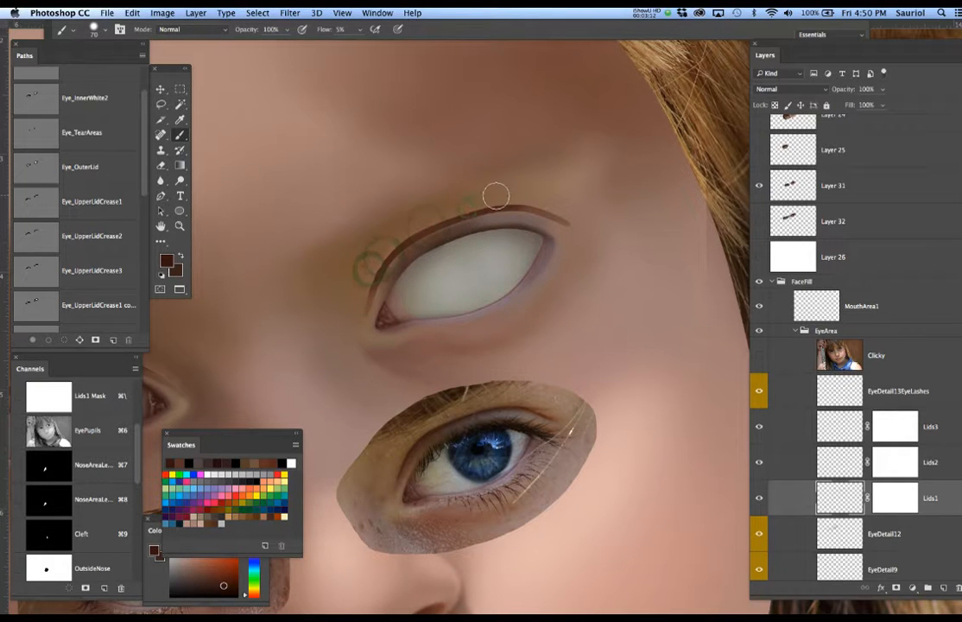
Step: Deselect and soften the Lids1 creases with a Gaussian Blur of 7.4 pixels, then return to the Brush tool and check both eyes
{"action": "key", "text": "super+d"}
{"action": "left_click", "coordinate": [290, 13]}
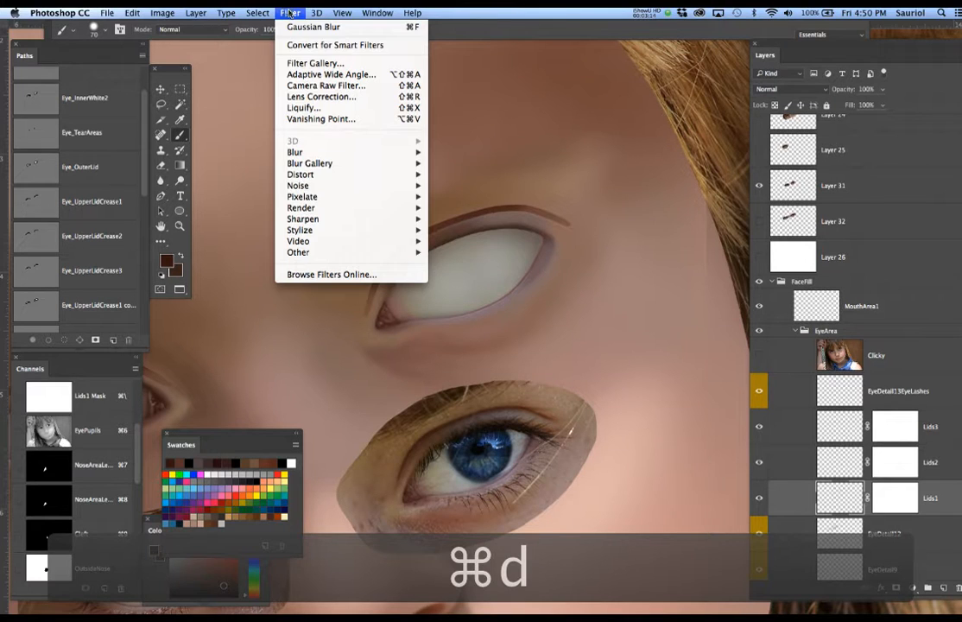
{"action": "mouse_move", "coordinate": [388, 152]}
{"action": "left_click", "coordinate": [456, 196]}
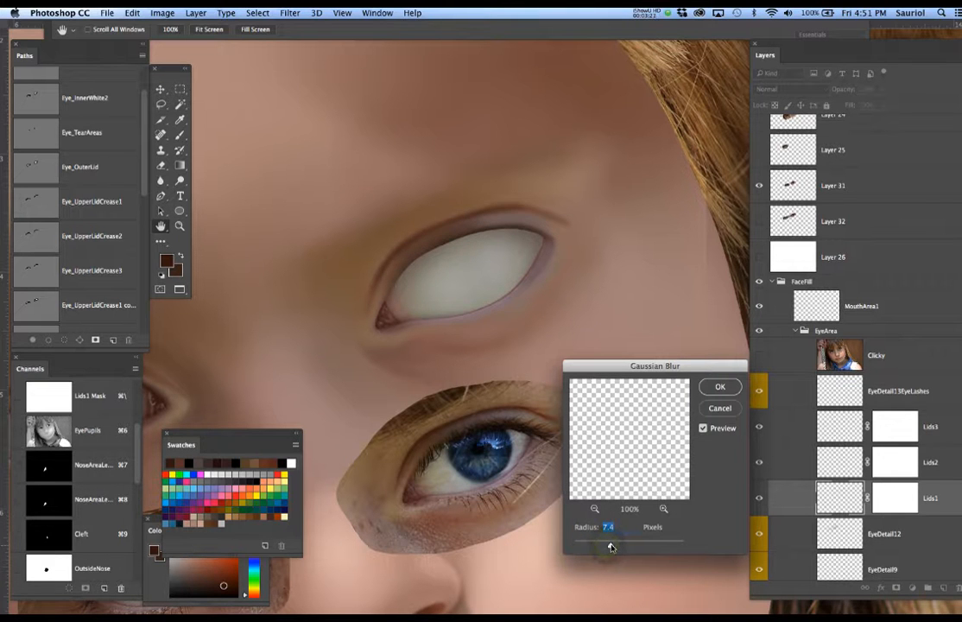
{"action": "left_click", "coordinate": [712, 387]}
{"action": "key", "text": "b"}
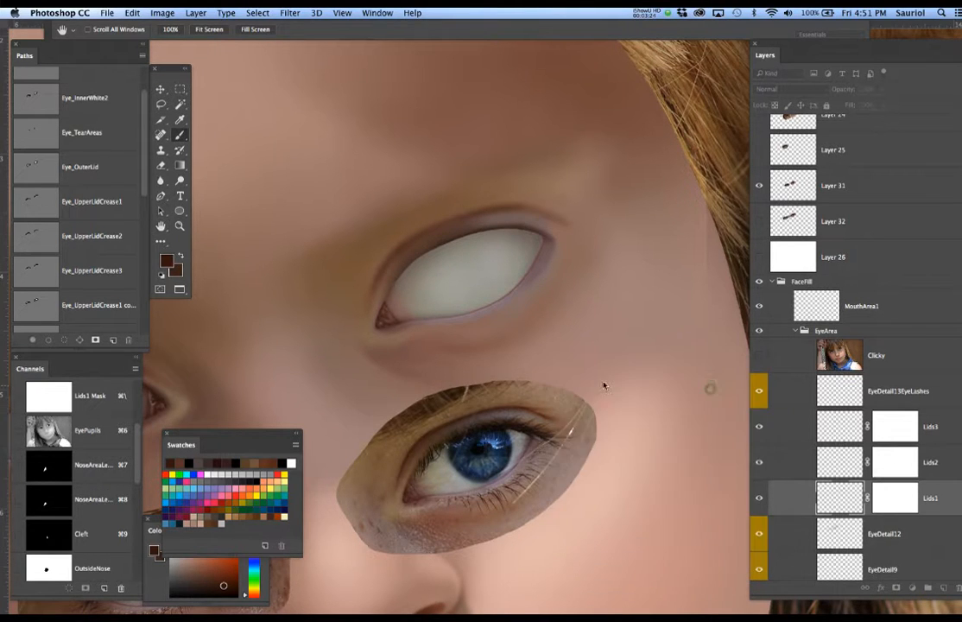
{"action": "left_click_drag", "start_coordinate": [341, 342], "coordinate": [450, 283]}
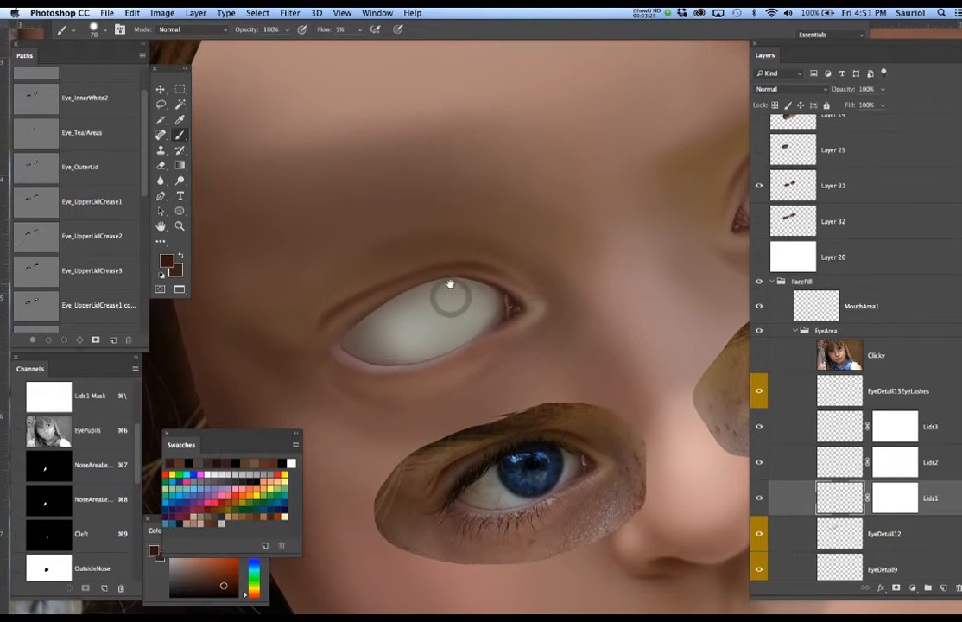
{"action": "scroll", "coordinate": [450, 283], "scroll_direction": "right", "scroll_amount": 5}
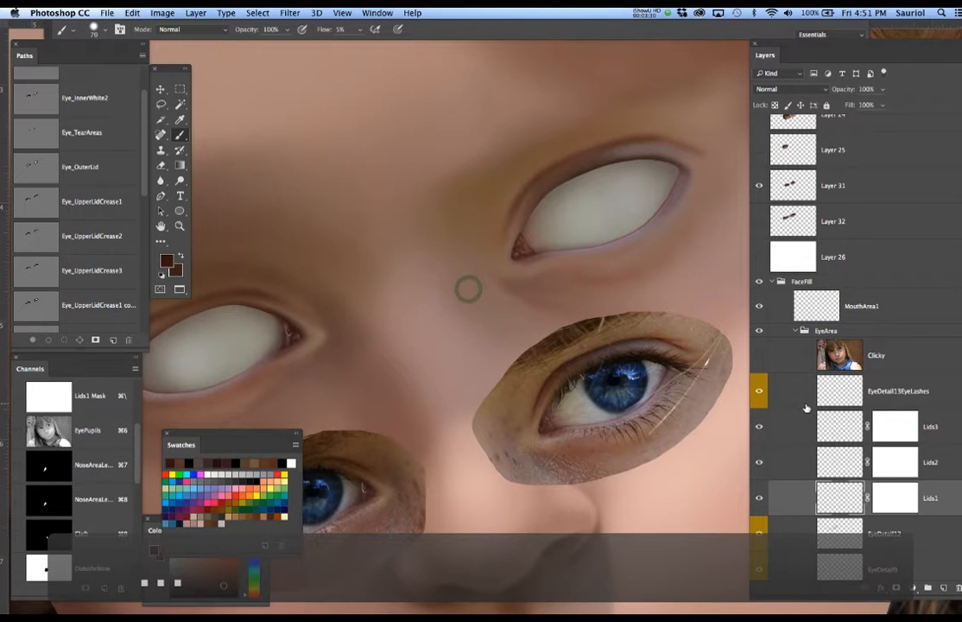
Step: Make Lids2 the active layer and load the Eye_UpperLidCrease2 path as a selection
{"action": "left_click", "coordinate": [842, 462]}
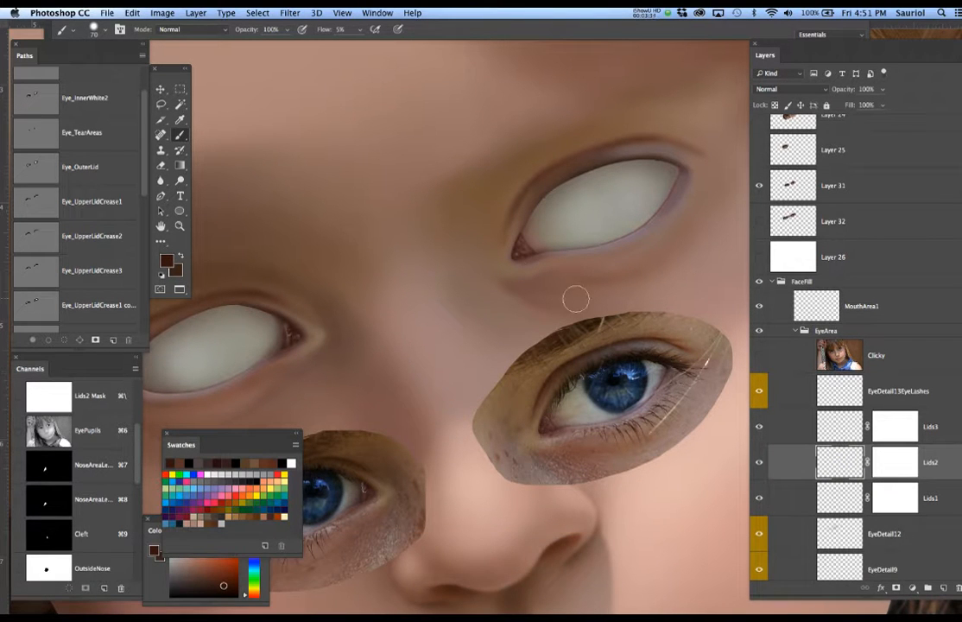
{"action": "left_click", "coordinate": [32, 206], "text": "super"}
{"action": "left_click", "coordinate": [36, 237], "text": "shift+super"}
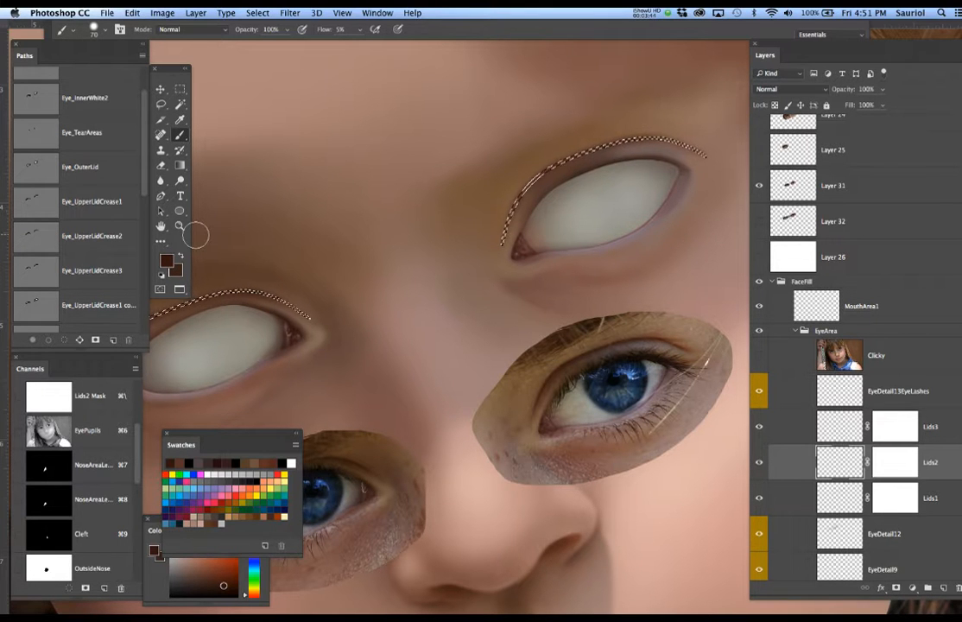
Step: Feather the upper lid crease selection by 2 pixels and hide the selection outline
{"action": "key", "text": "F6"}
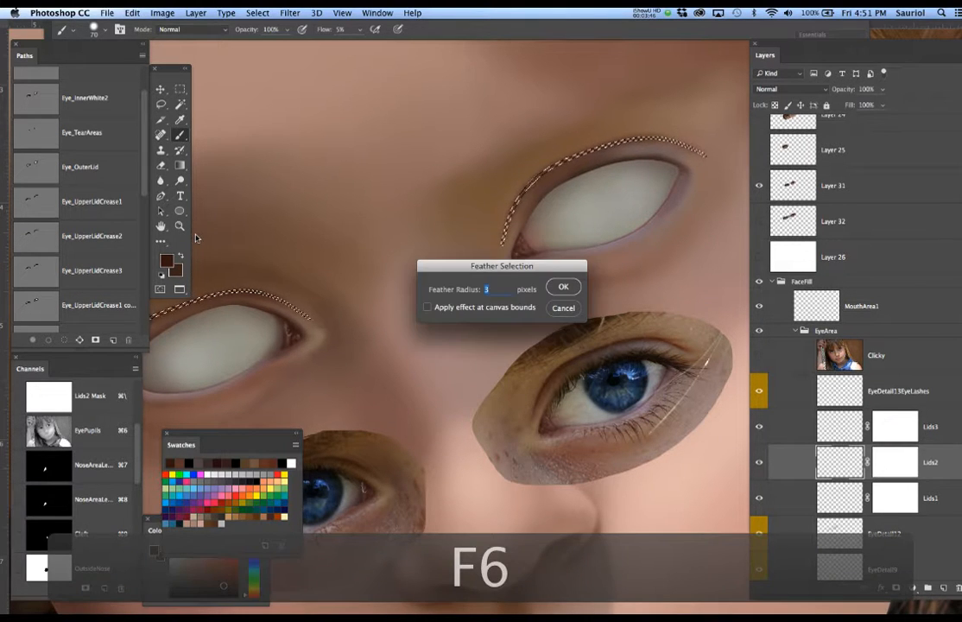
{"action": "type", "text": "2"}
{"action": "key", "text": "Return"}
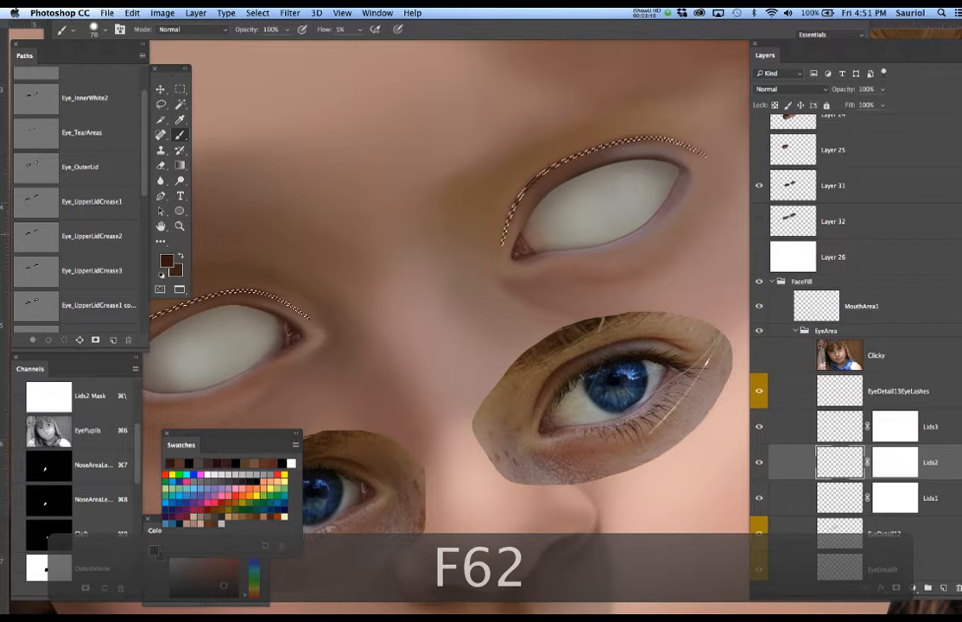
{"action": "key", "text": "super+h"}
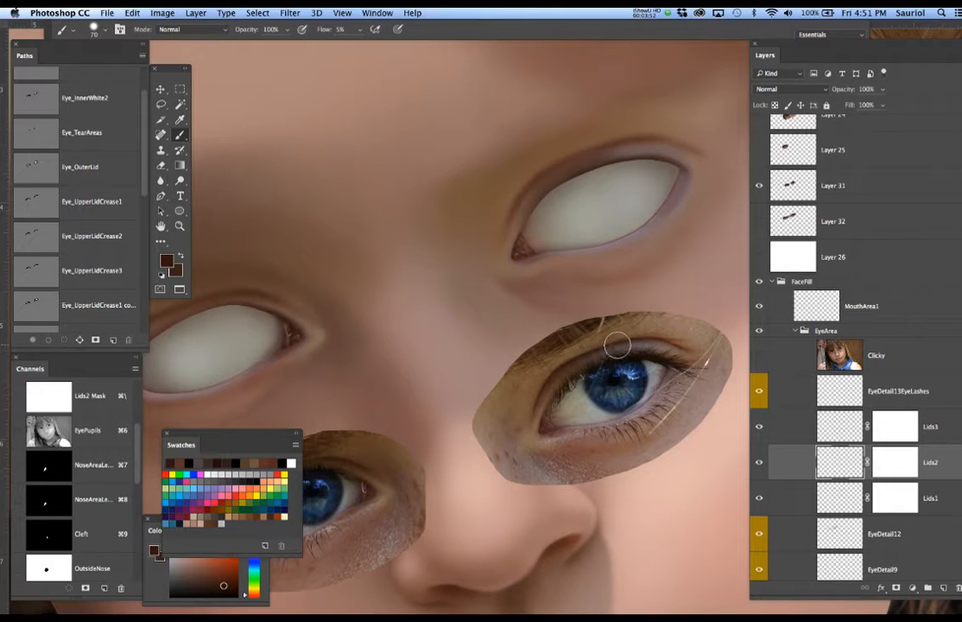
Step: Sample a reddish brown from the reference eye's crease and paint it along the upper lid creases on the Lids2 layer
{"action": "scroll", "coordinate": [620, 340], "scroll_direction": "up", "scroll_amount": 5}
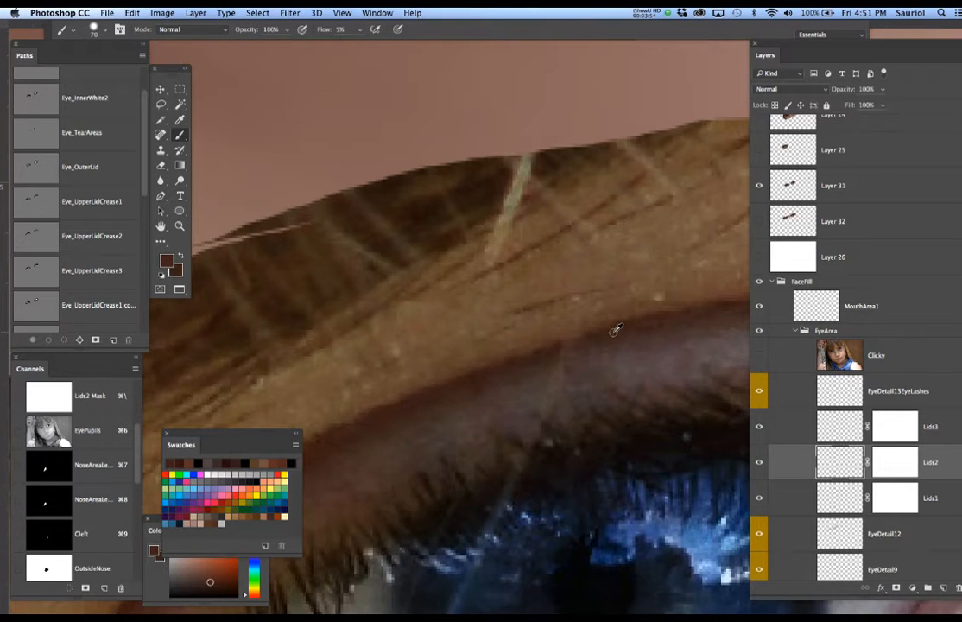
{"action": "scroll", "coordinate": [617, 328], "scroll_direction": "down", "scroll_amount": 5}
{"action": "scroll", "coordinate": [618, 326], "scroll_direction": "up", "scroll_amount": 3}
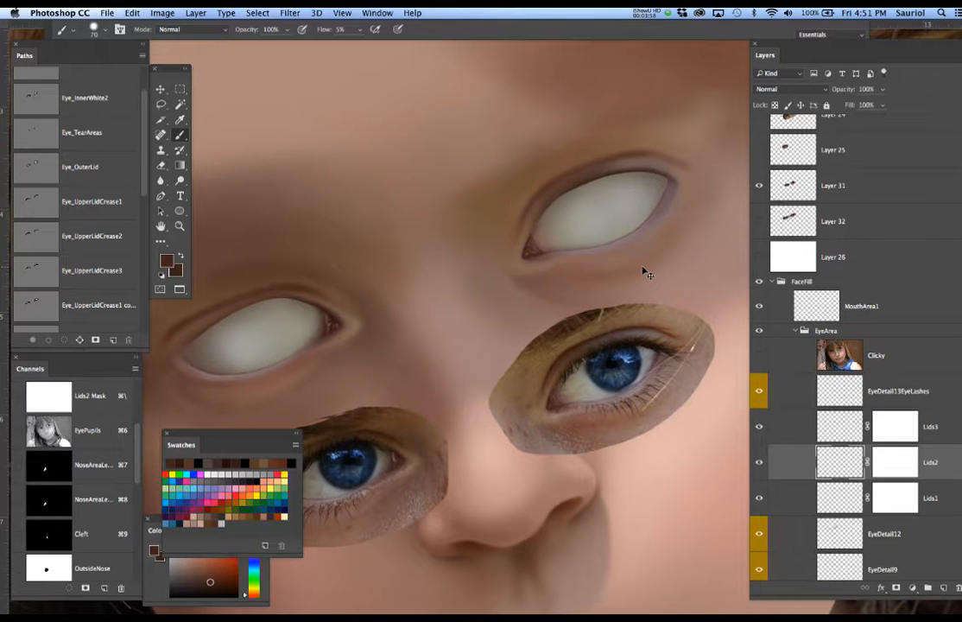
{"action": "key", "text": "super+h"}
{"action": "key", "text": "super+h"}
{"action": "left_click_drag", "start_coordinate": [522, 209], "coordinate": [590, 164]}
{"action": "left_click_drag", "start_coordinate": [511, 197], "coordinate": [482, 226]}
{"action": "left_click_drag", "start_coordinate": [417, 245], "coordinate": [514, 154]}
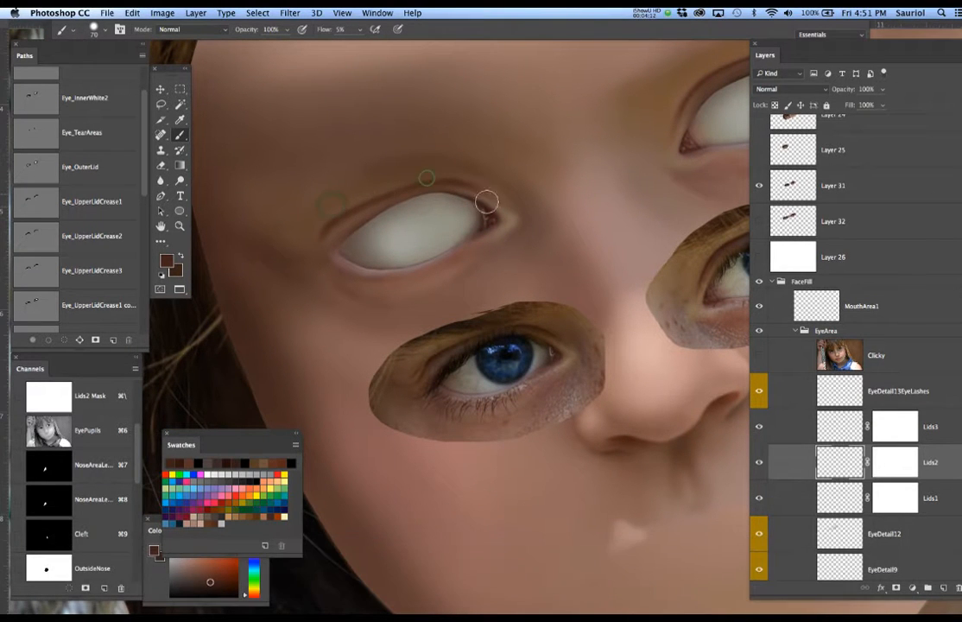
Step: Sample a darker brown from the reference eye's outer crease, adjust it in the Color Picker and deepen the painted crease with it
{"action": "scroll", "coordinate": [435, 353], "scroll_direction": "up", "scroll_amount": 6}
{"action": "key", "text": "i"}
{"action": "left_click", "coordinate": [436, 328]}
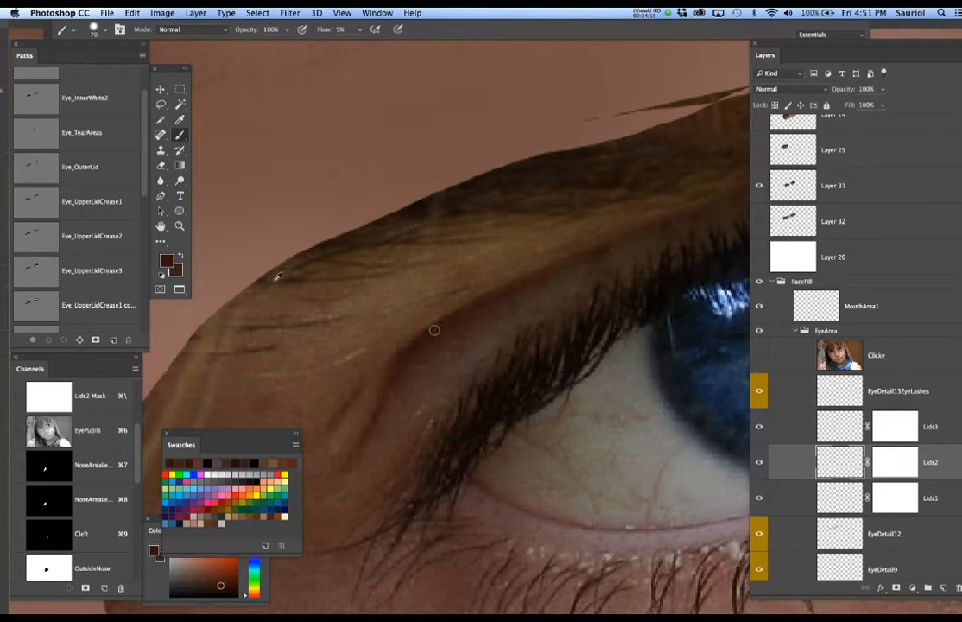
{"action": "left_click", "coordinate": [167, 261]}
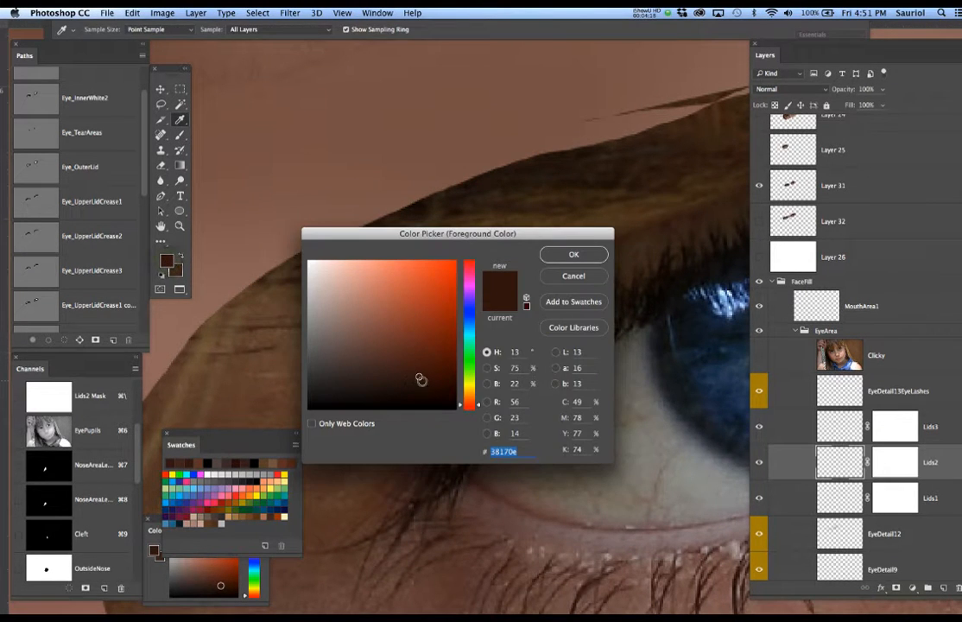
{"action": "left_click", "coordinate": [563, 254]}
{"action": "key", "text": "b"}
{"action": "scroll", "coordinate": [440, 285], "scroll_direction": "down", "scroll_amount": 5}
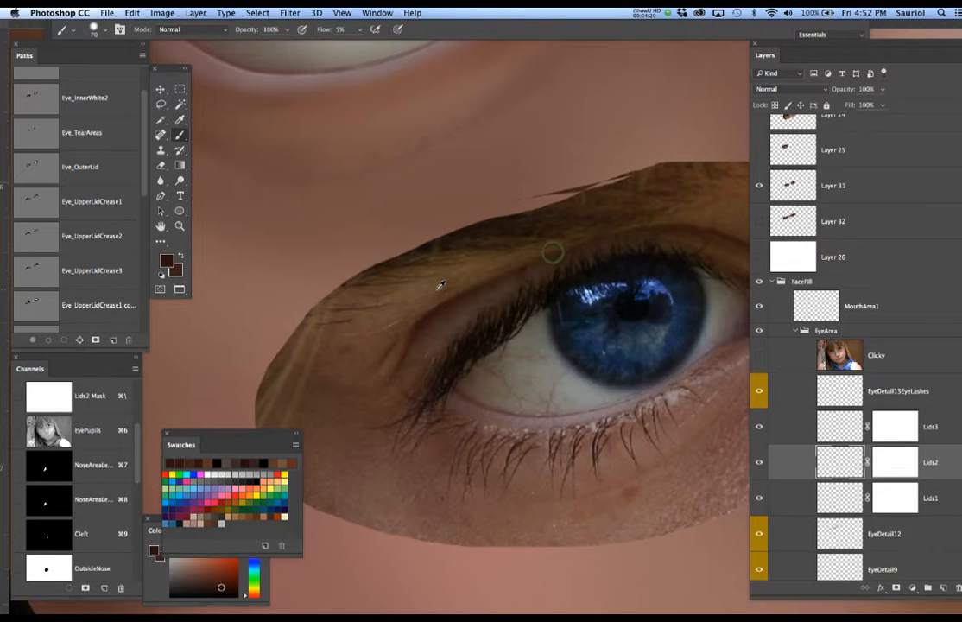
{"action": "scroll", "coordinate": [441, 285], "scroll_direction": "down", "scroll_amount": 2}
{"action": "left_click_drag", "start_coordinate": [411, 259], "coordinate": [434, 330]}
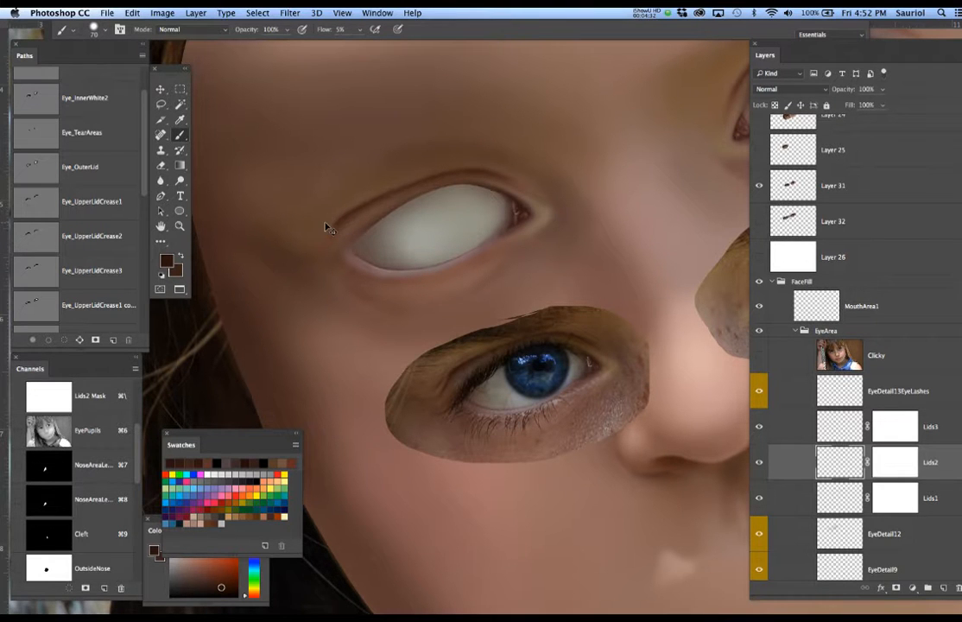
Step: Check the selection outline and compare the painted upper lid creases of both eyes with the reference eyes
{"action": "key", "text": "super+h"}
{"action": "key", "text": "super+h"}
{"action": "scroll", "coordinate": [497, 266], "scroll_direction": "left", "scroll_amount": 5}
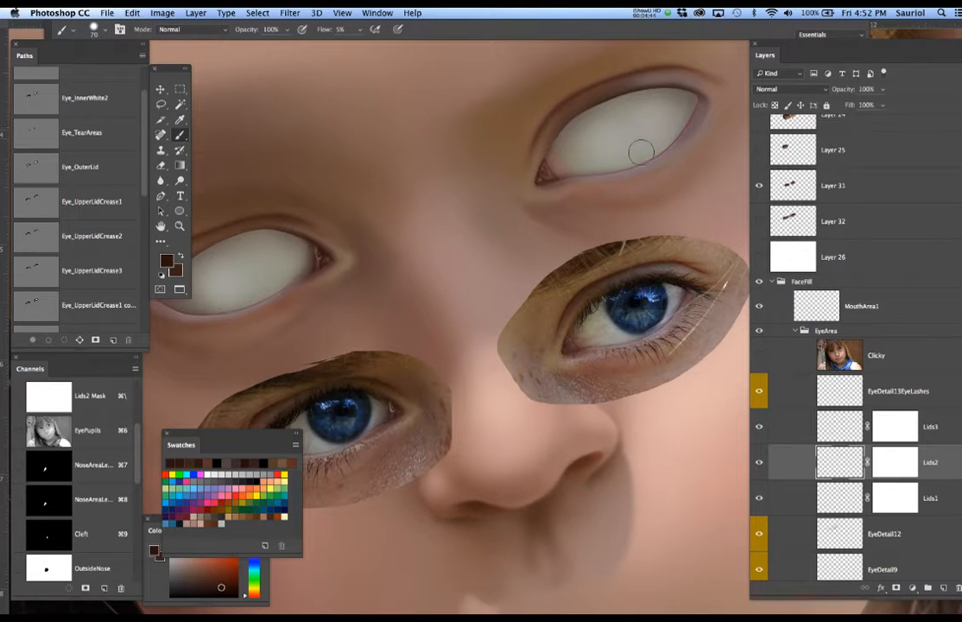
{"action": "scroll", "coordinate": [583, 177], "scroll_direction": "up", "scroll_amount": 3}
{"action": "scroll", "coordinate": [583, 177], "scroll_direction": "right", "scroll_amount": 3}
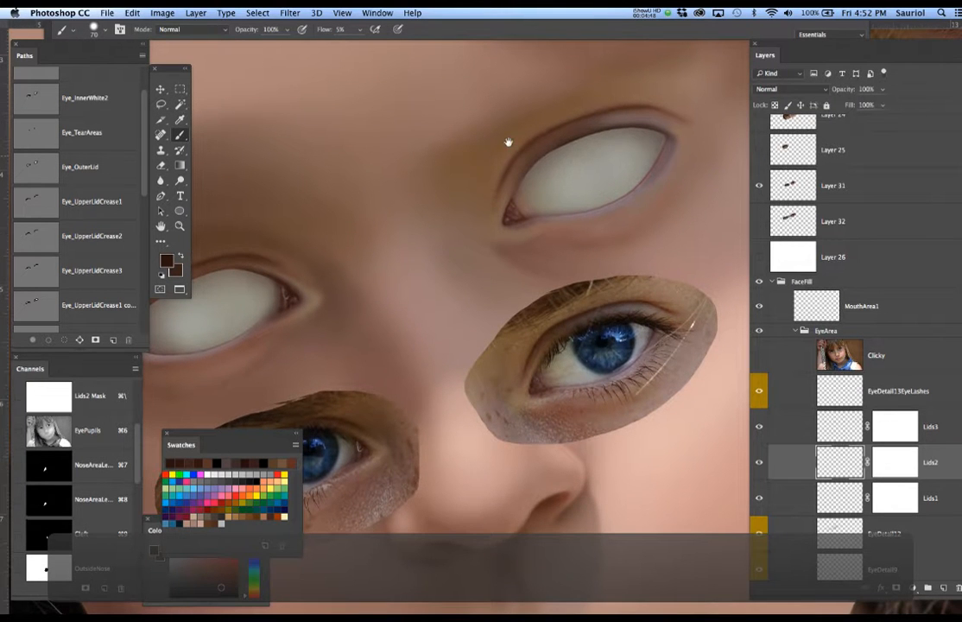
{"action": "left_click_drag", "start_coordinate": [509, 144], "coordinate": [550, 125]}
{"action": "left_click_drag", "start_coordinate": [435, 321], "coordinate": [489, 303]}
{"action": "scroll", "coordinate": [501, 258], "scroll_direction": "up", "scroll_amount": 2}
Step: On the Lids3 layer, load the Eye_UpperLidCrease3 path as a selection, feather it by 2 pixels and hide its outline
{"action": "left_click", "coordinate": [842, 427]}
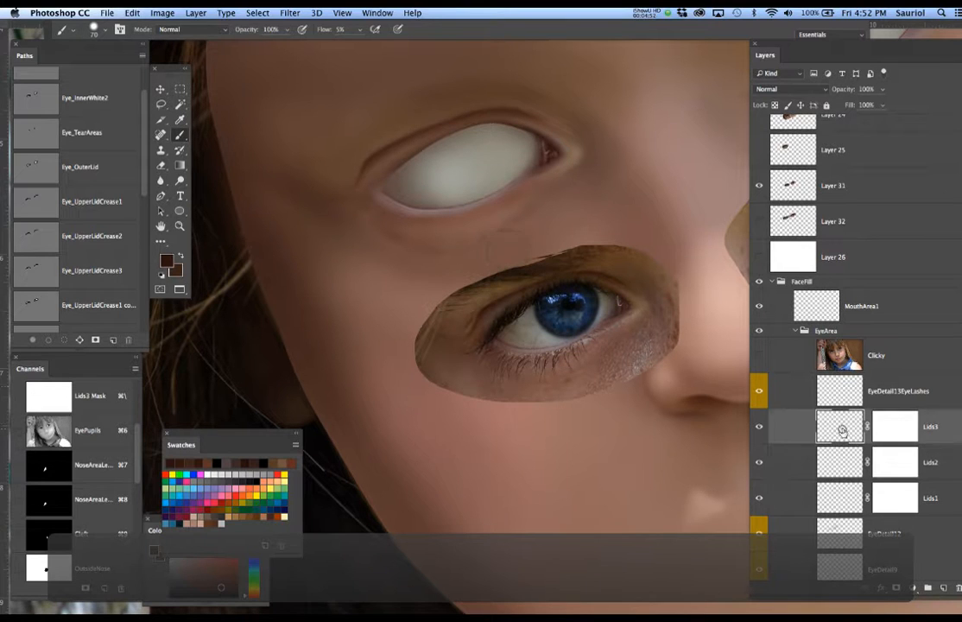
{"action": "left_click", "coordinate": [48, 274]}
{"action": "left_click", "coordinate": [45, 273], "text": "super"}
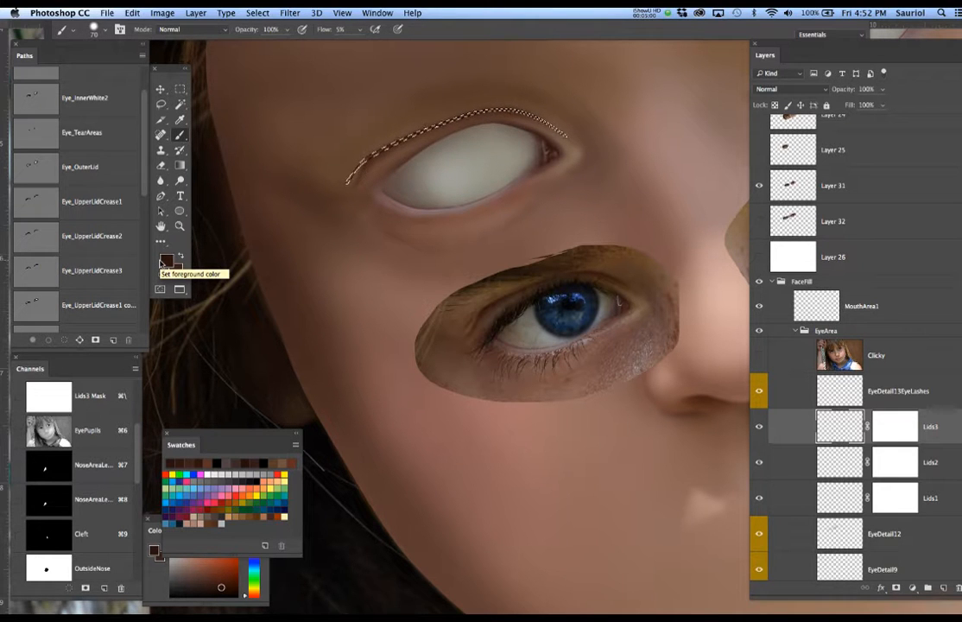
{"action": "key", "text": "shift+F6"}
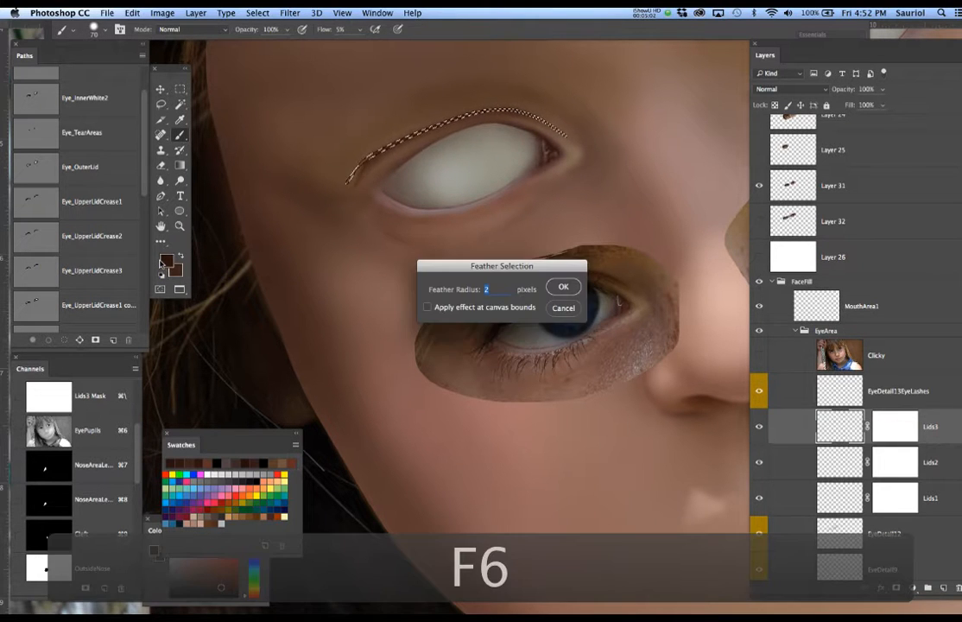
{"action": "key", "text": "Return"}
{"action": "key", "text": "super+h"}
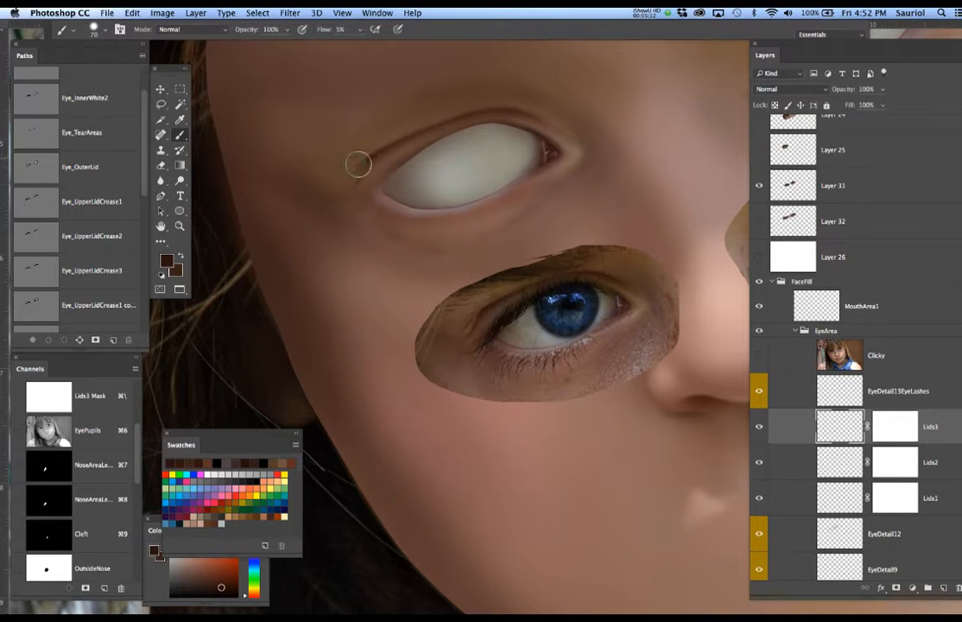
Step: Sample a reddish brown from the reference eye's crease and paint it along the outer end of the upper lid crease on Lids3
{"action": "key", "text": "h"}
{"action": "left_click_drag", "start_coordinate": [581, 187], "coordinate": [388, 155]}
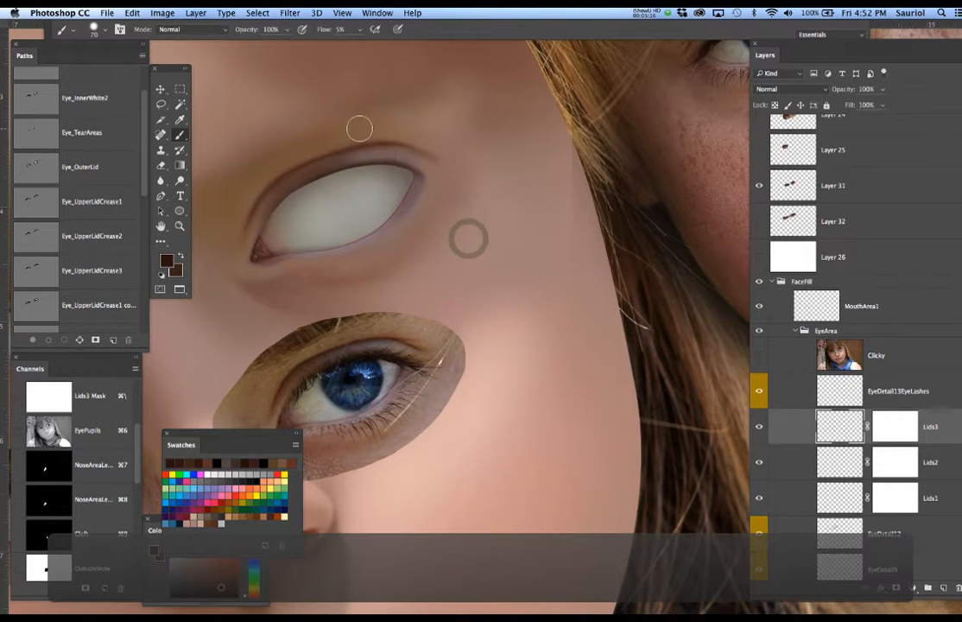
{"action": "left_click", "coordinate": [404, 335], "text": "alt"}
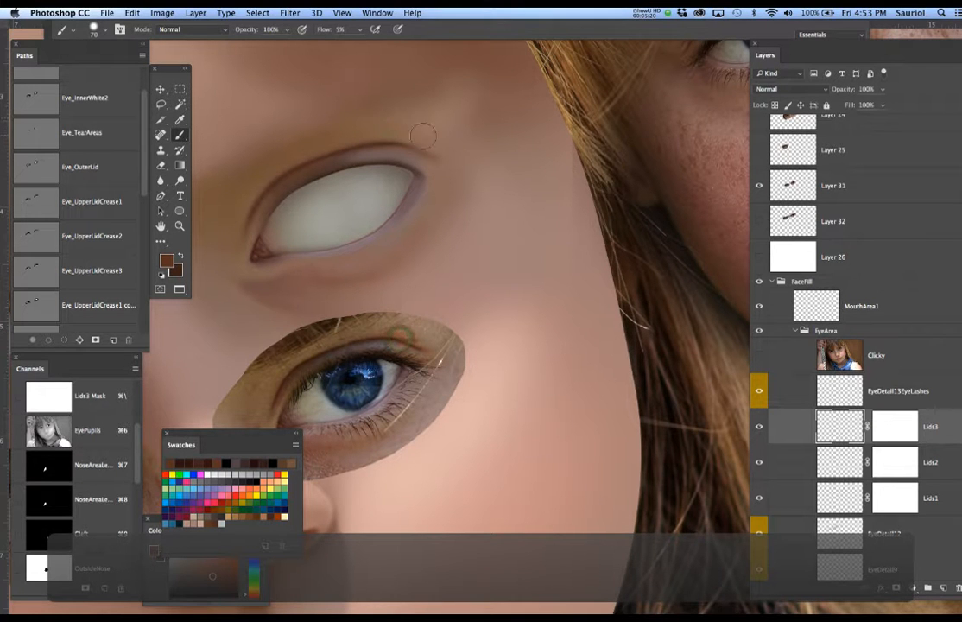
{"action": "left_click", "coordinate": [396, 137]}
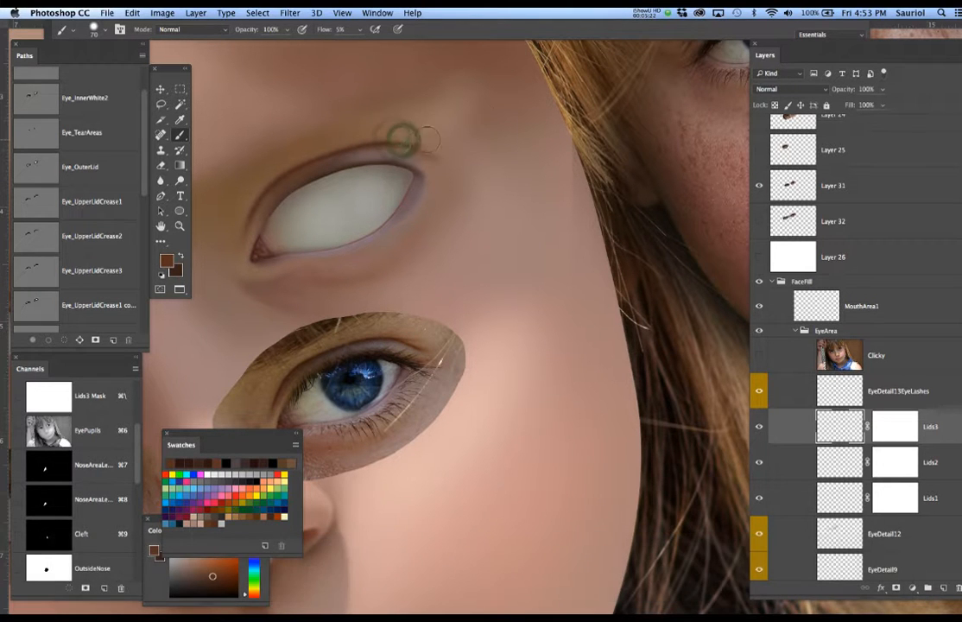
{"action": "left_click", "coordinate": [418, 136]}
{"action": "scroll", "coordinate": [522, 150], "scroll_direction": "left", "scroll_amount": 3}
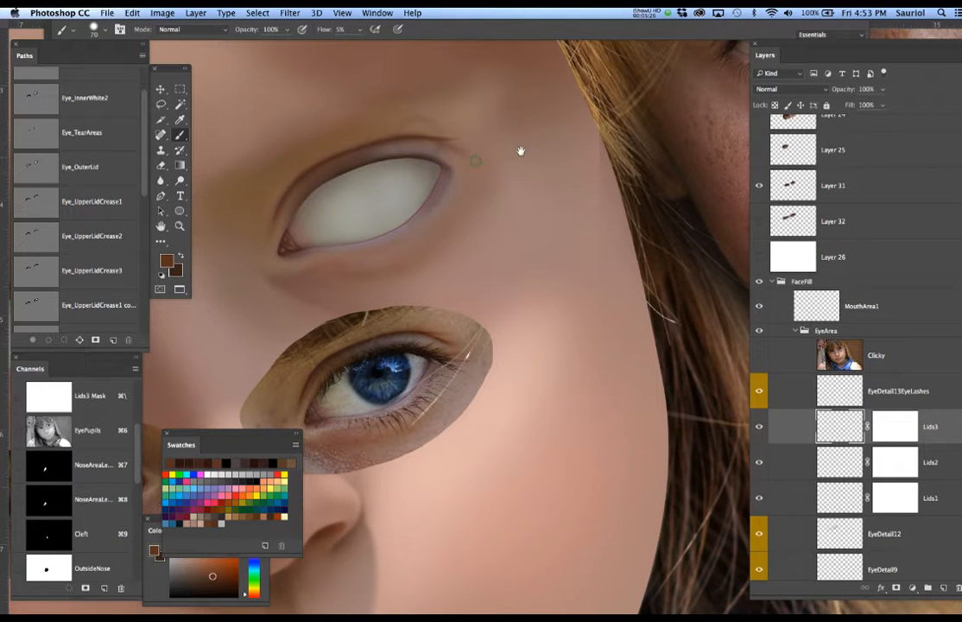
{"action": "left_click", "coordinate": [470, 121]}
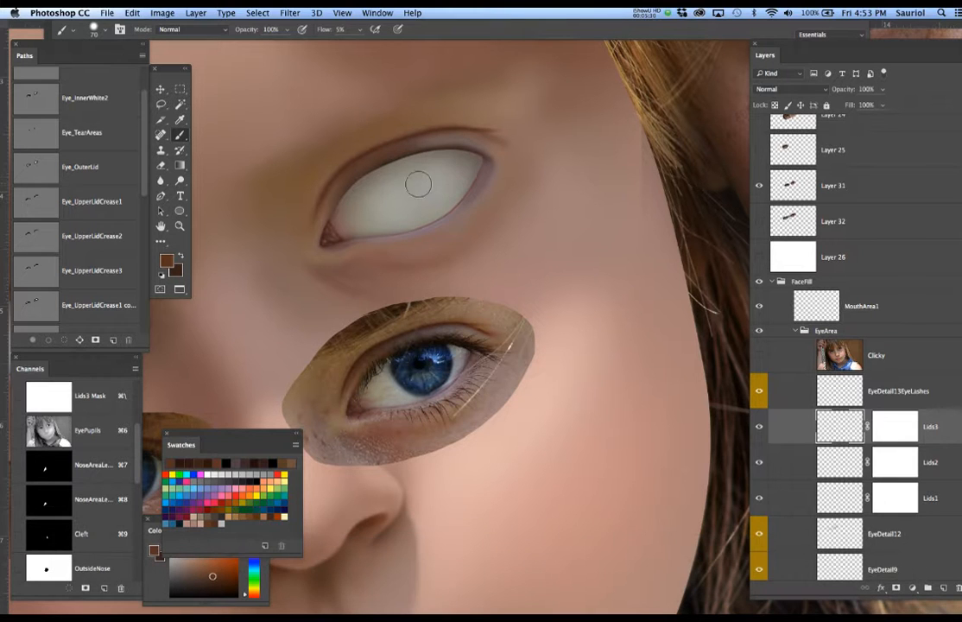
{"action": "scroll", "coordinate": [410, 185], "scroll_direction": "down", "scroll_amount": 5}
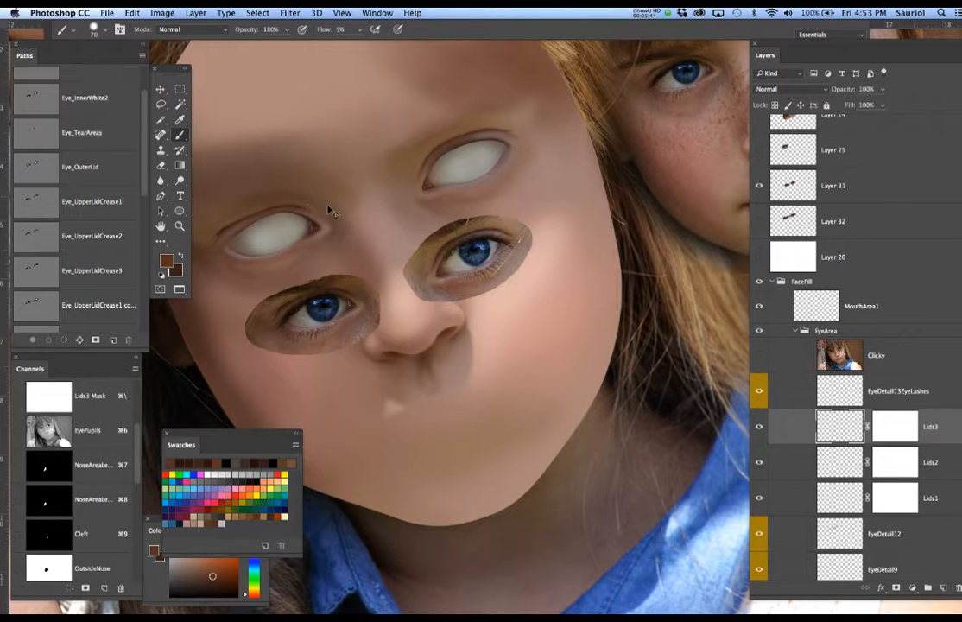
Step: Save the document, drop the crease selection and make the EyeDetail13EyeLashes layer active
{"action": "key", "text": "super+s"}
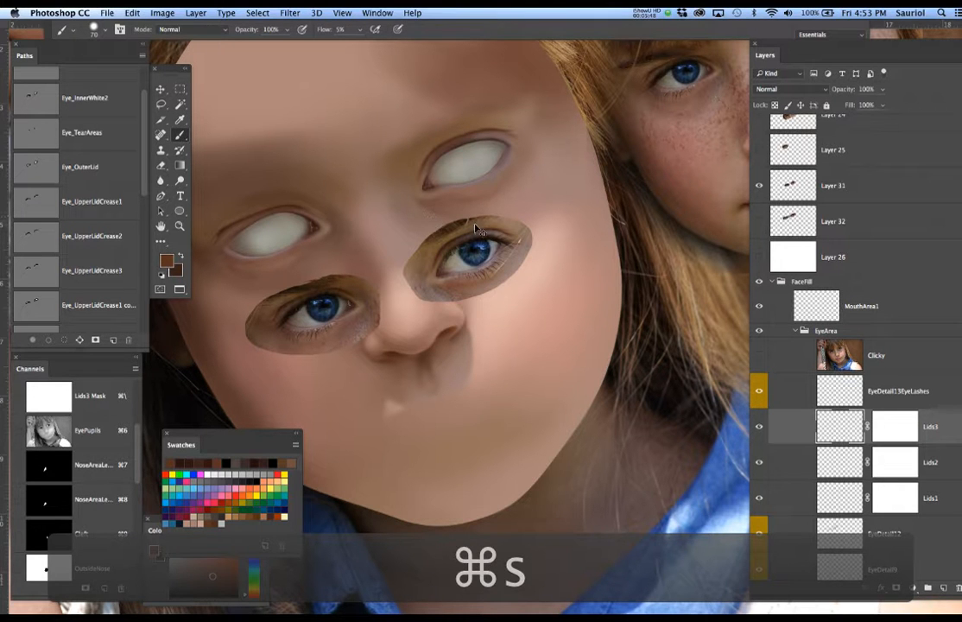
{"action": "key", "text": "super+d"}
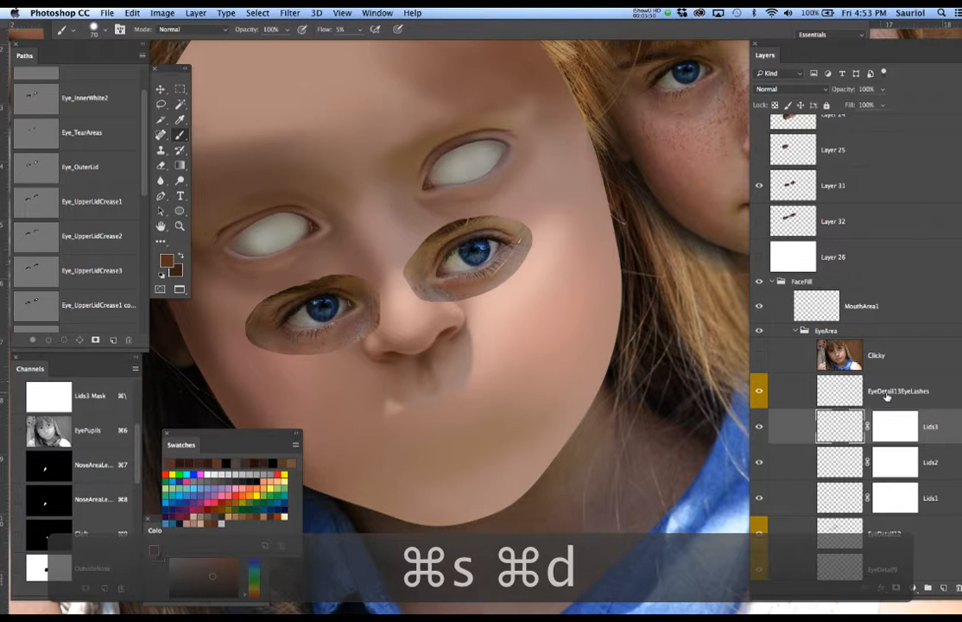
{"action": "left_click", "coordinate": [873, 391]}
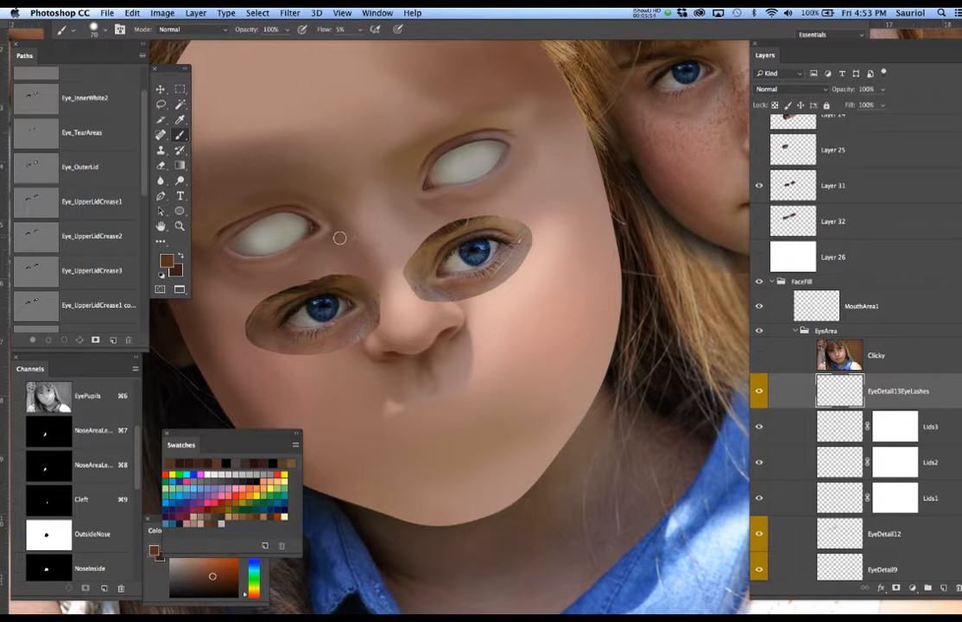
{"action": "left_click_drag", "start_coordinate": [338, 234], "coordinate": [424, 253]}
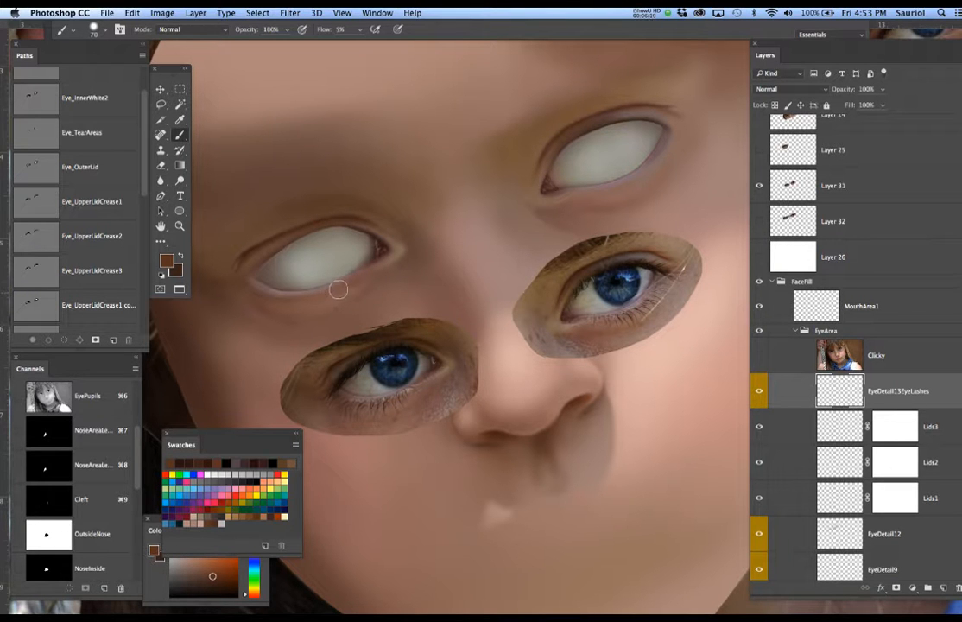
Step: Show the Clicky photo layer briefly to examine the original eyes and lashes, then hide it again
{"action": "left_click", "coordinate": [758, 356]}
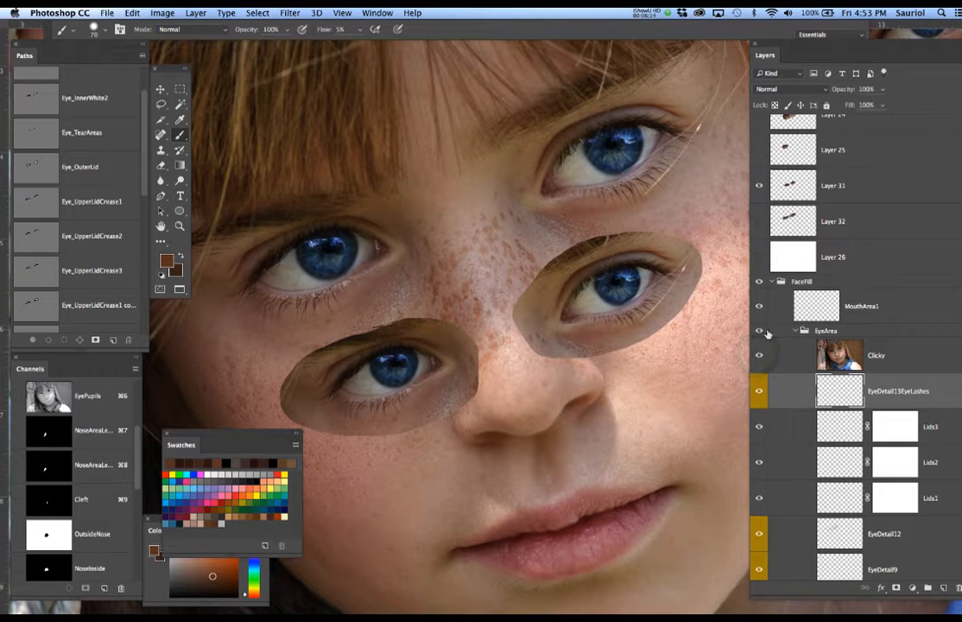
{"action": "scroll", "coordinate": [778, 204], "scroll_direction": "up", "scroll_amount": 4}
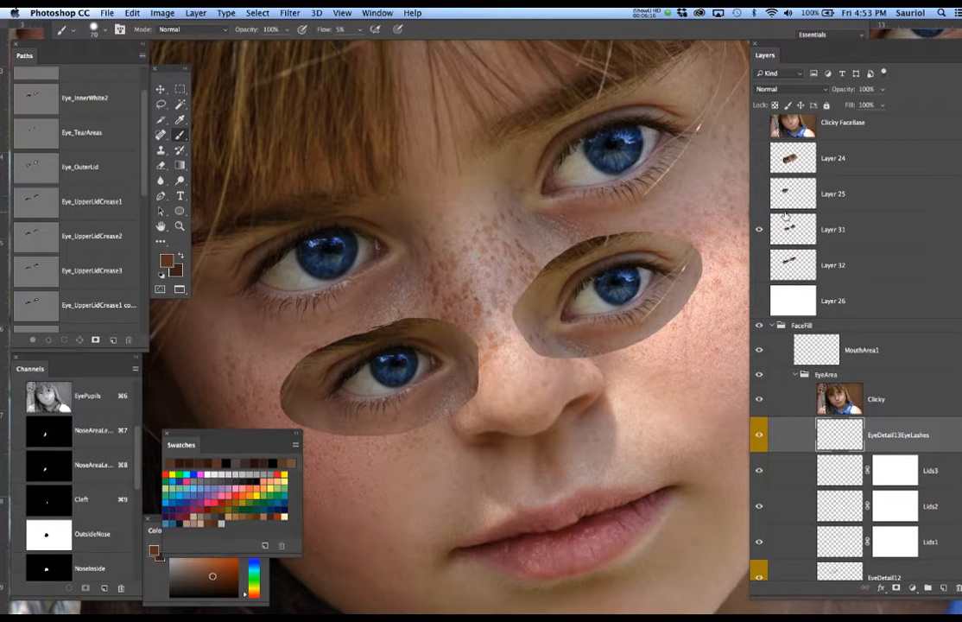
{"action": "scroll", "coordinate": [782, 220], "scroll_direction": "down", "scroll_amount": 1}
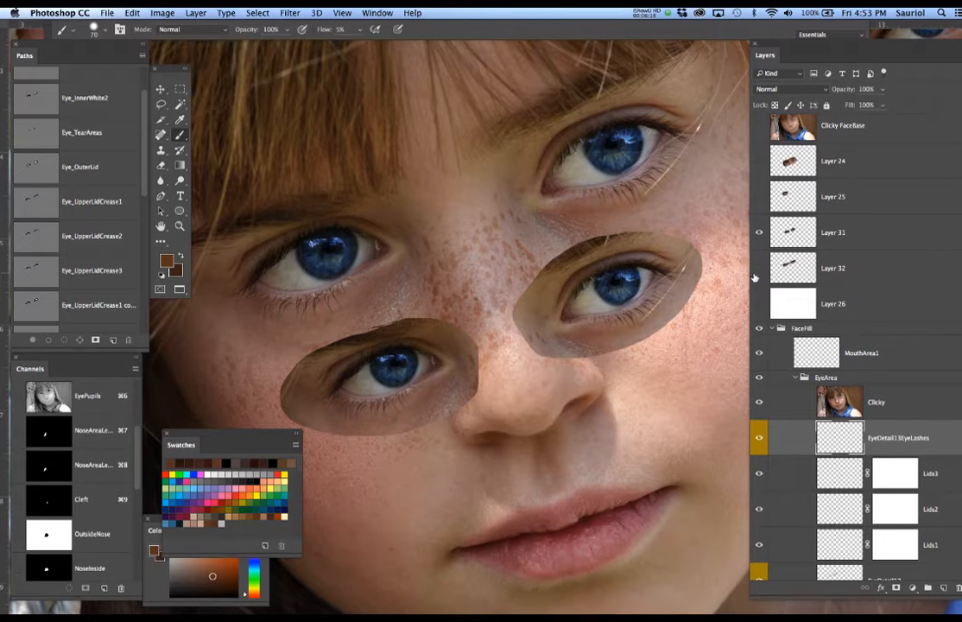
{"action": "left_click", "coordinate": [760, 402]}
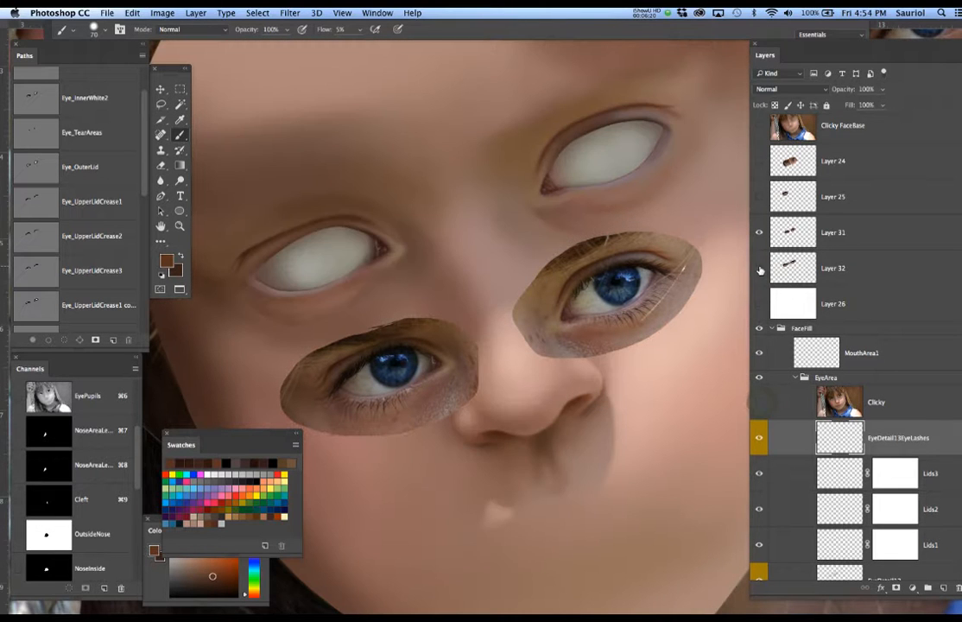
Step: Isolate the eye cutout on white by showing Layer 32 and Layer 26 and hiding Layer 31, saving the document
{"action": "left_click", "coordinate": [760, 270]}
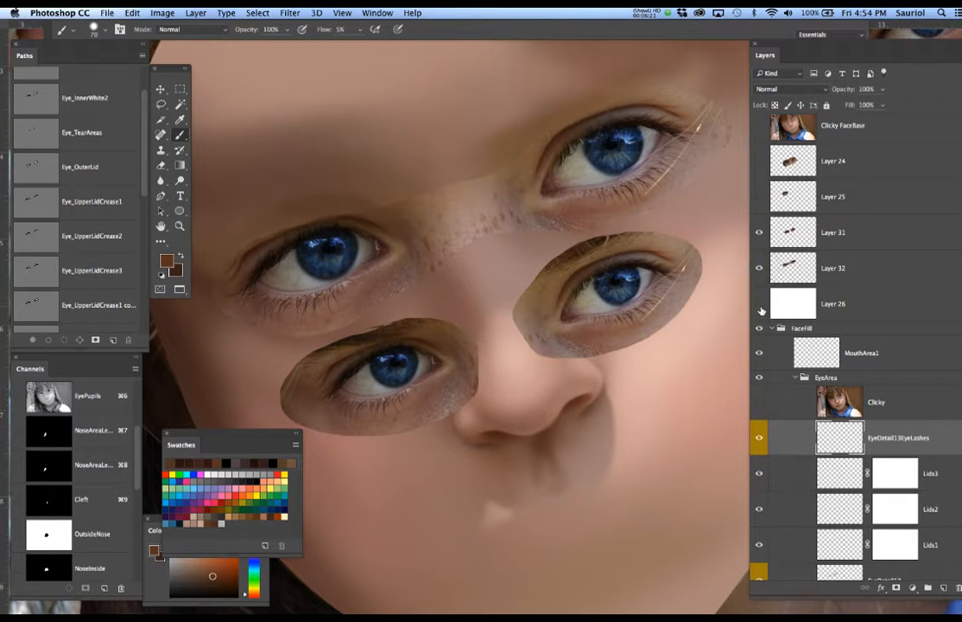
{"action": "left_click", "coordinate": [760, 305]}
{"action": "key", "text": "super+s"}
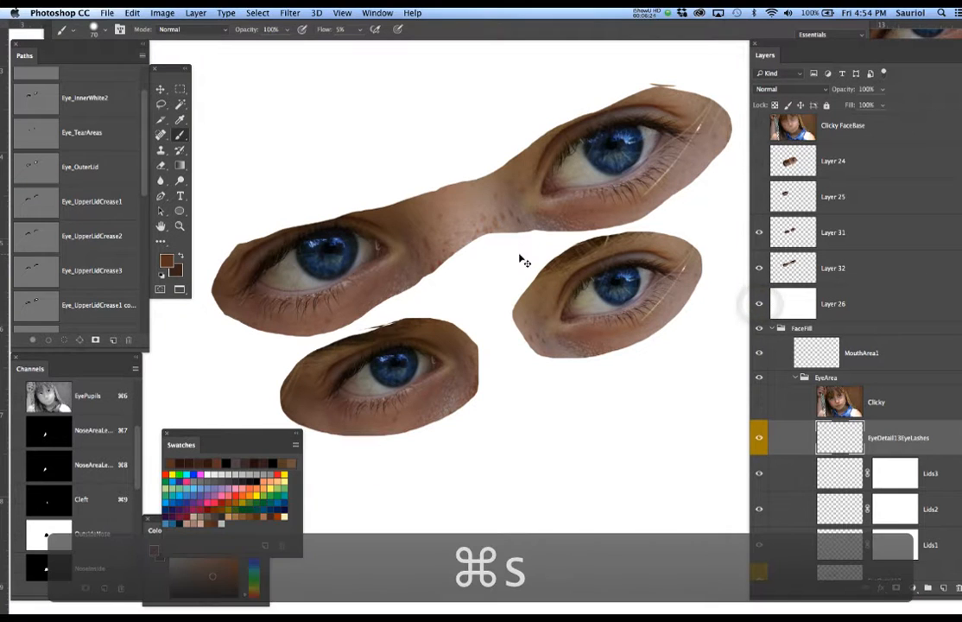
{"action": "left_click", "coordinate": [759, 232]}
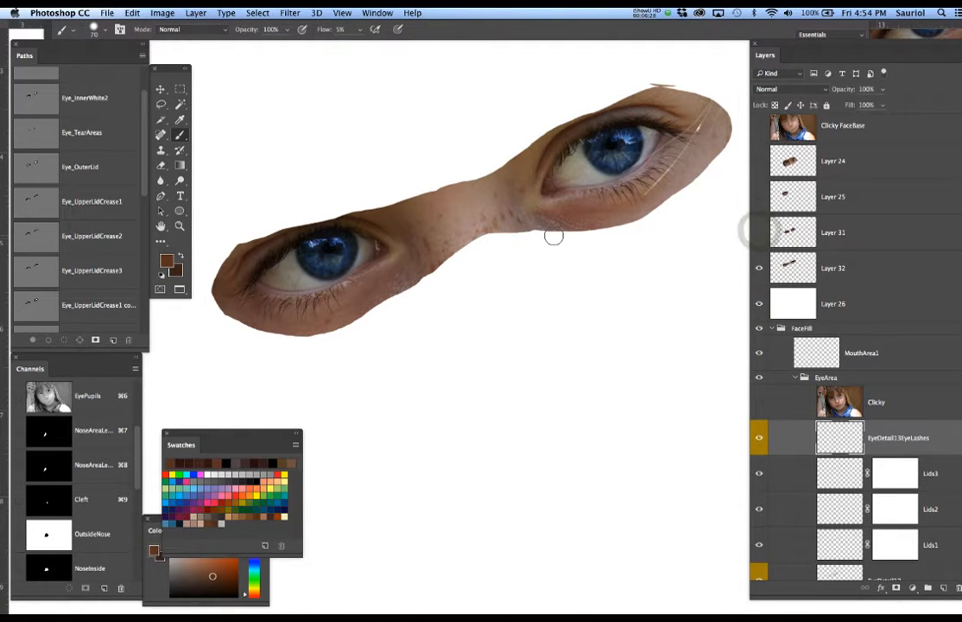
Step: Boost the lash contrast on Layer 32 with Levels, setting the input black point to 4 and the white point to 129
{"action": "key", "text": "super+i"}
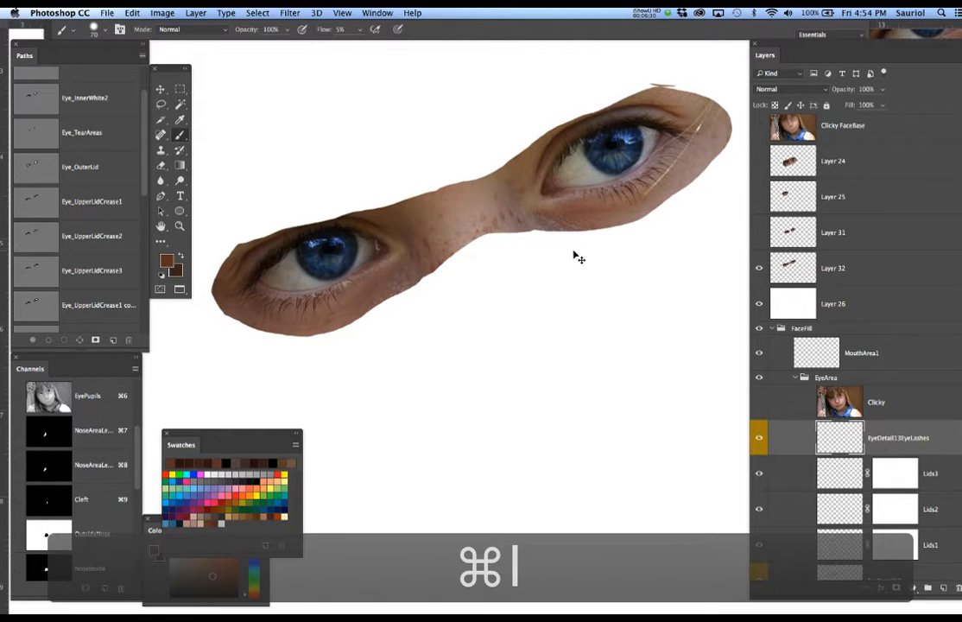
{"action": "left_click", "coordinate": [577, 220]}
{"action": "left_click", "coordinate": [840, 269]}
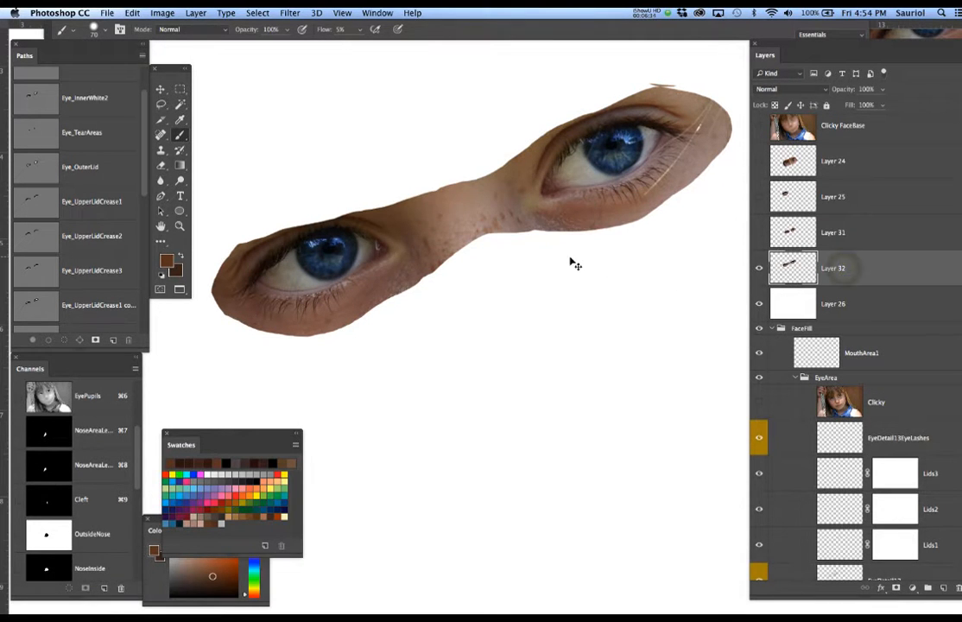
{"action": "key", "text": "super+l"}
{"action": "left_click_drag", "start_coordinate": [583, 312], "coordinate": [523, 289]}
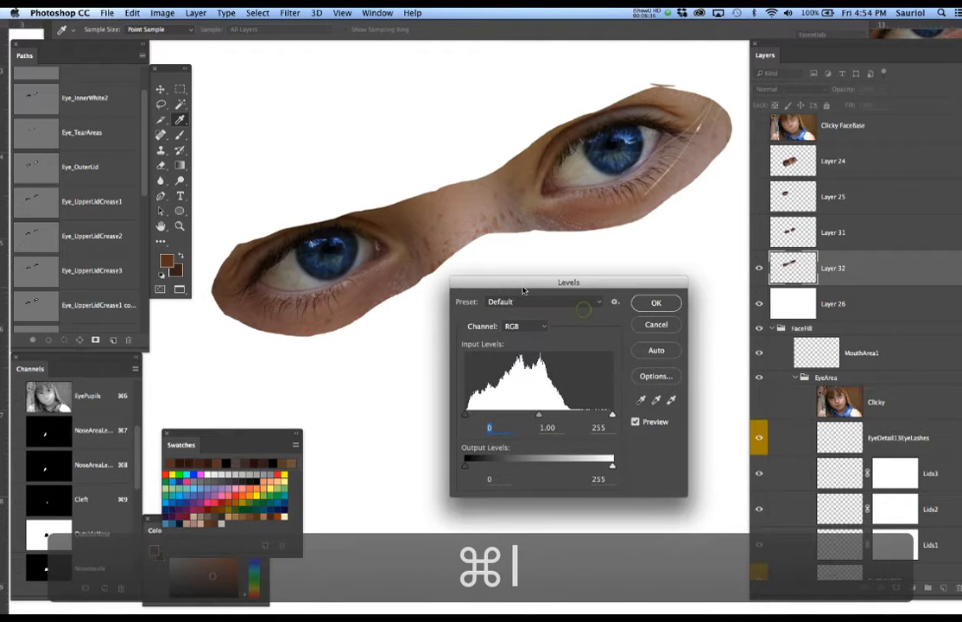
{"action": "left_click", "coordinate": [296, 246], "text": "super"}
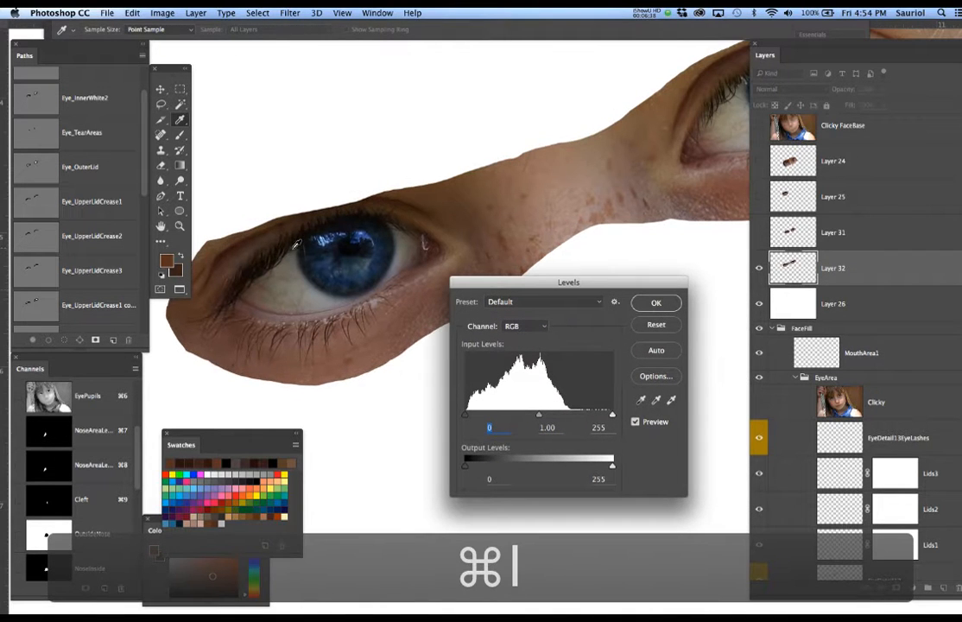
{"action": "left_click_drag", "start_coordinate": [503, 287], "coordinate": [508, 322]}
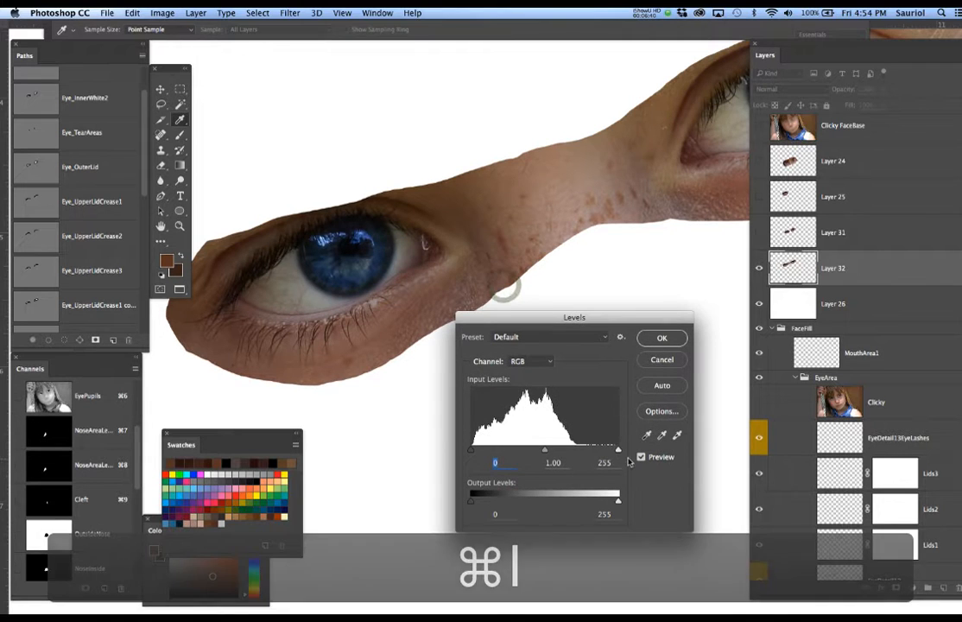
{"action": "left_click_drag", "start_coordinate": [601, 455], "coordinate": [559, 454]}
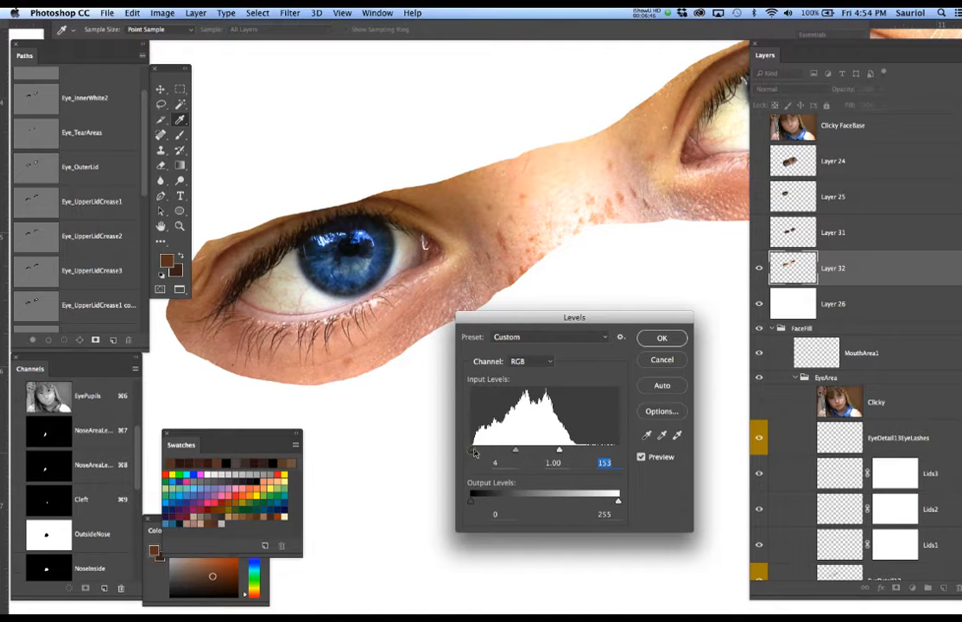
{"action": "left_click_drag", "start_coordinate": [481, 451], "coordinate": [473, 452]}
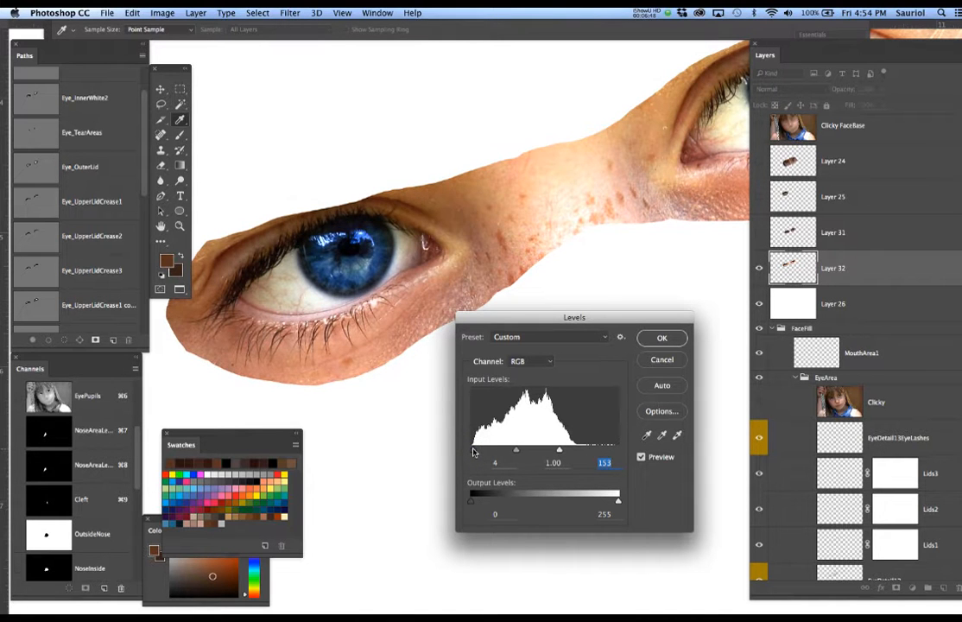
{"action": "left_click_drag", "start_coordinate": [545, 452], "coordinate": [547, 454]}
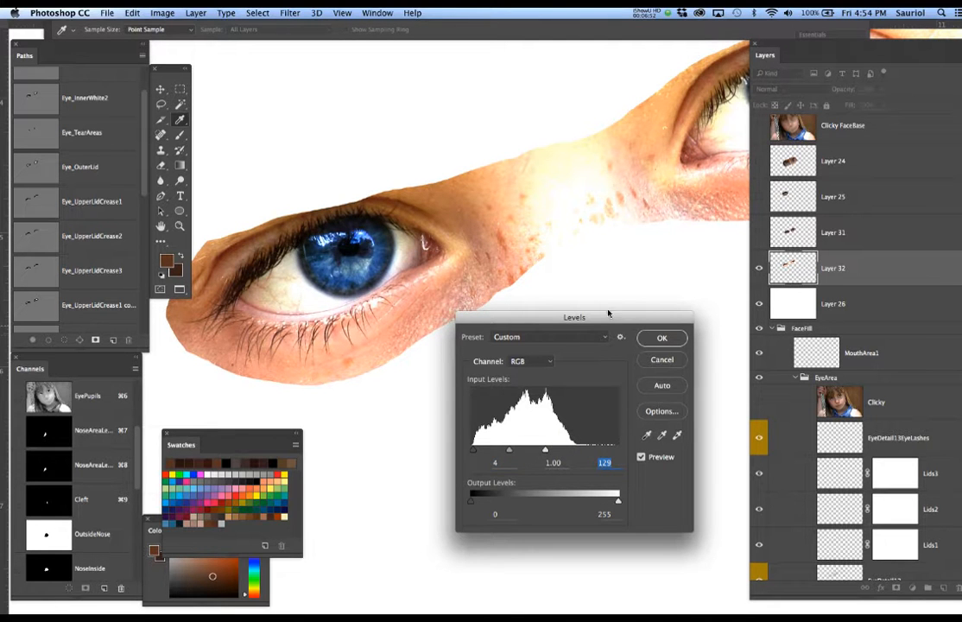
{"action": "left_click", "coordinate": [659, 339]}
Step: Apply the Levels adjustment and load the eye cutout on Layer 32 as a selection
{"action": "key", "text": "b"}
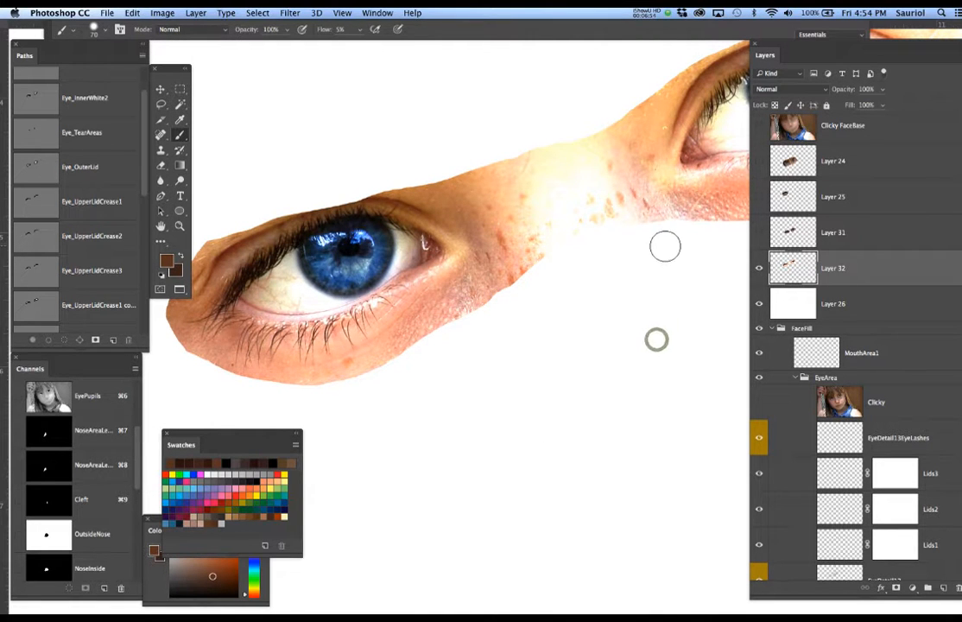
{"action": "left_click_drag", "start_coordinate": [659, 232], "coordinate": [582, 269]}
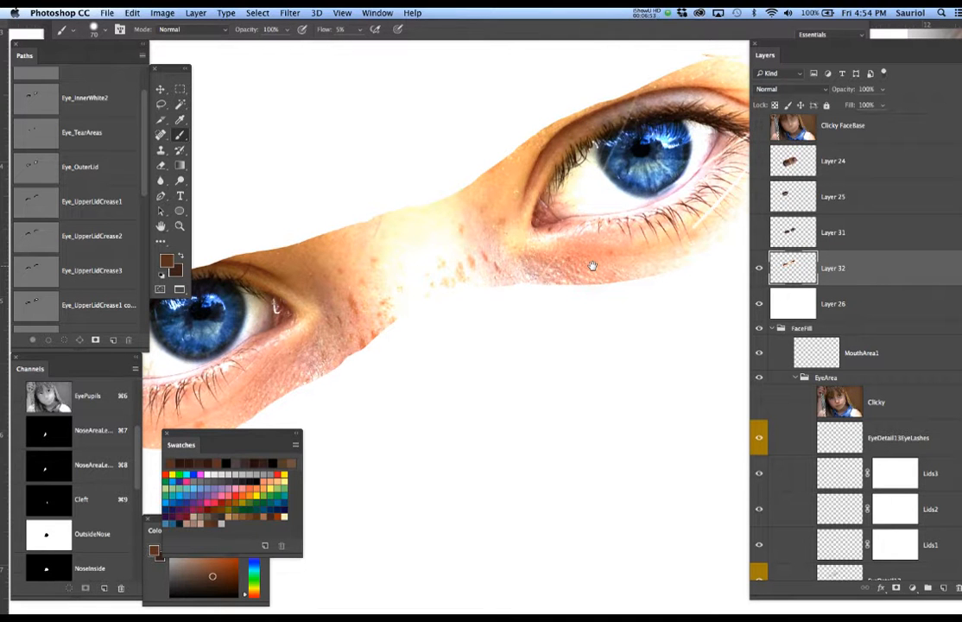
{"action": "left_click_drag", "start_coordinate": [603, 257], "coordinate": [620, 253]}
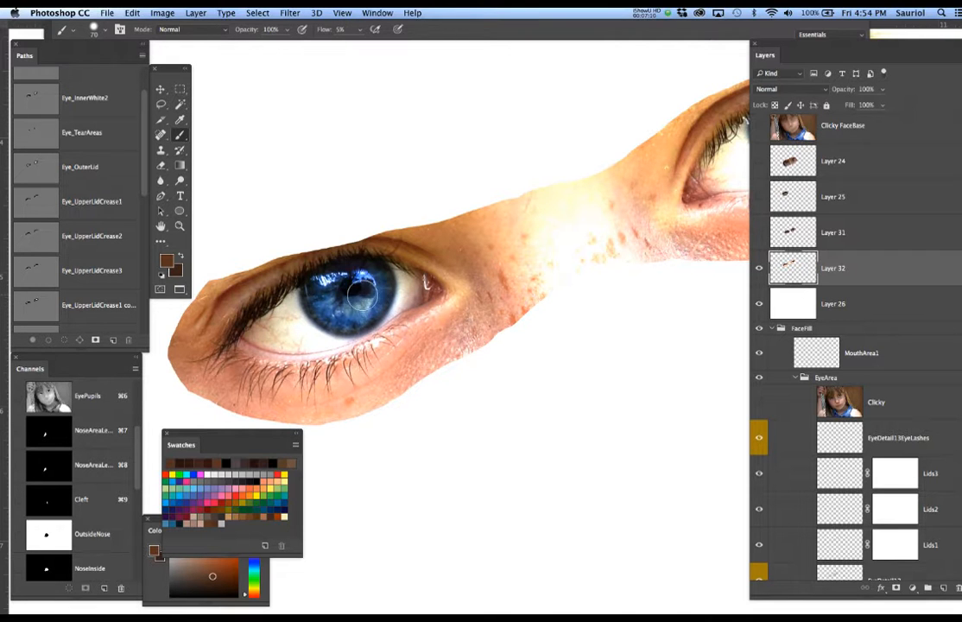
{"action": "left_click", "coordinate": [796, 270], "text": "super"}
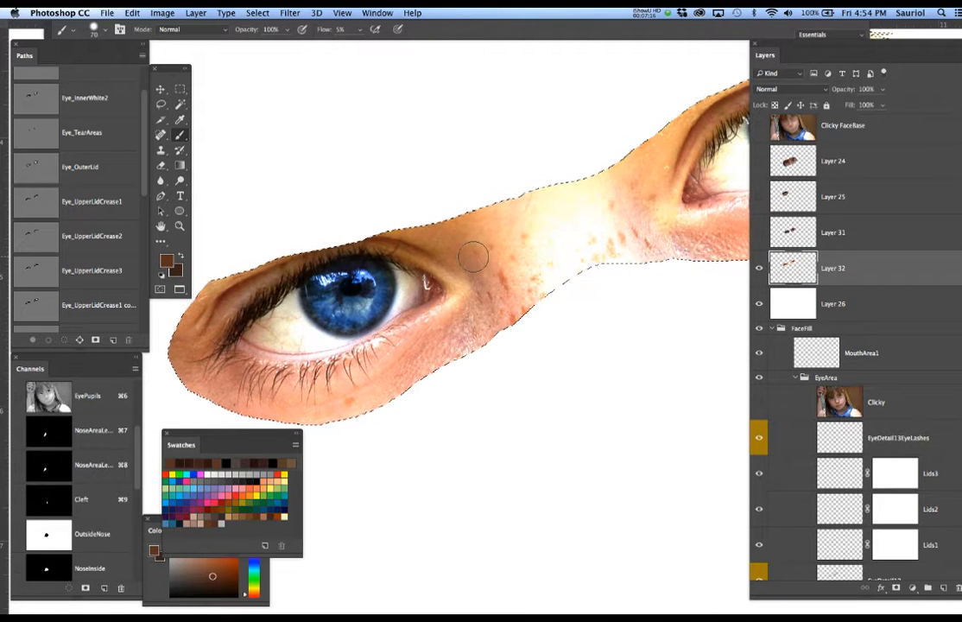
Step: Select the darkest upper lash tones within the cutout using Color Range, sampling a near-black lash with Fuzziness 76
{"action": "left_click", "coordinate": [258, 13]}
{"action": "left_click", "coordinate": [281, 129]}
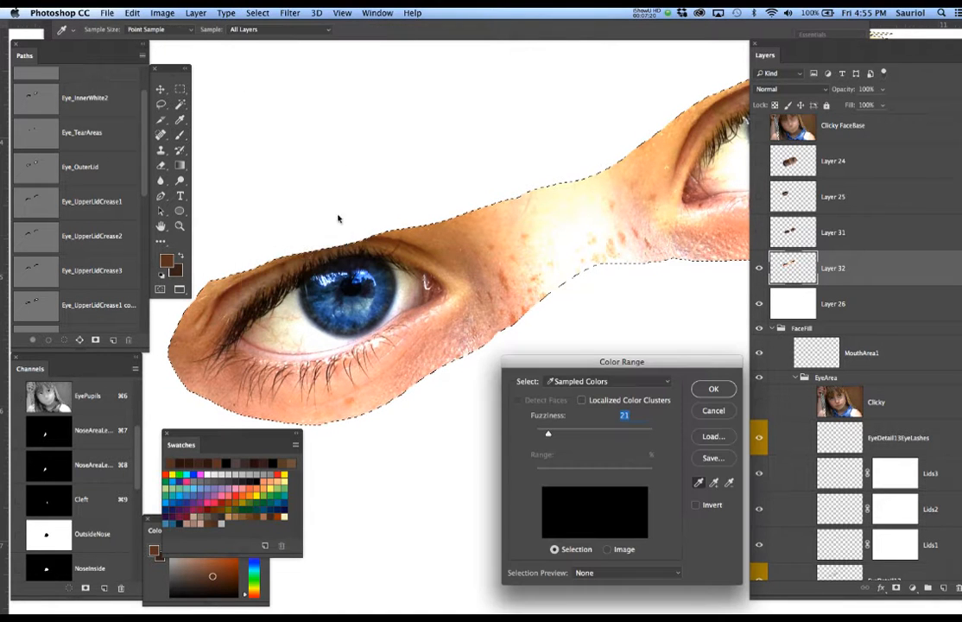
{"action": "scroll", "coordinate": [312, 268], "scroll_direction": "up", "scroll_amount": 5}
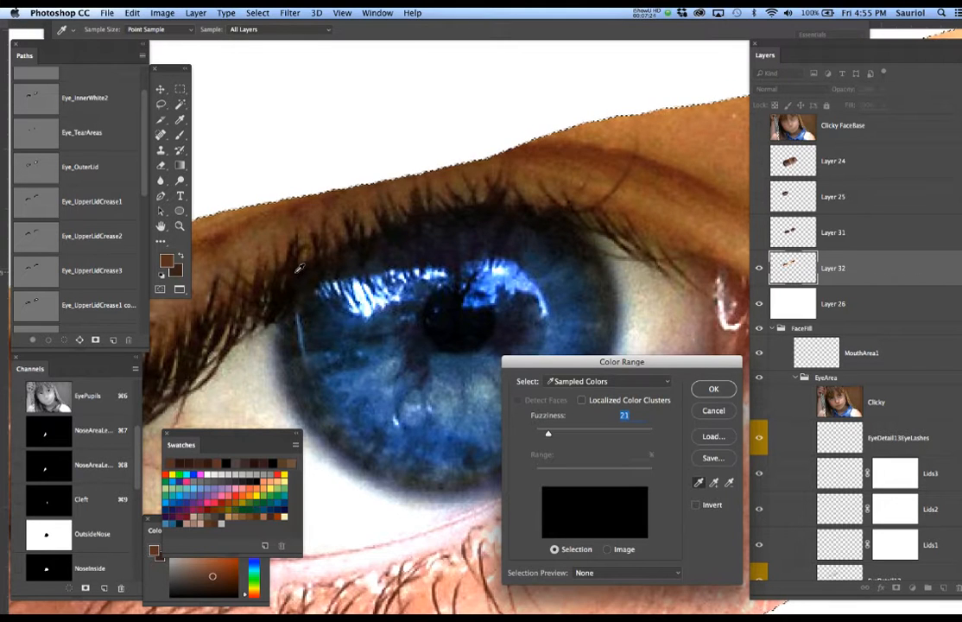
{"action": "left_click", "coordinate": [295, 273]}
{"action": "left_click_drag", "start_coordinate": [548, 439], "coordinate": [453, 99]}
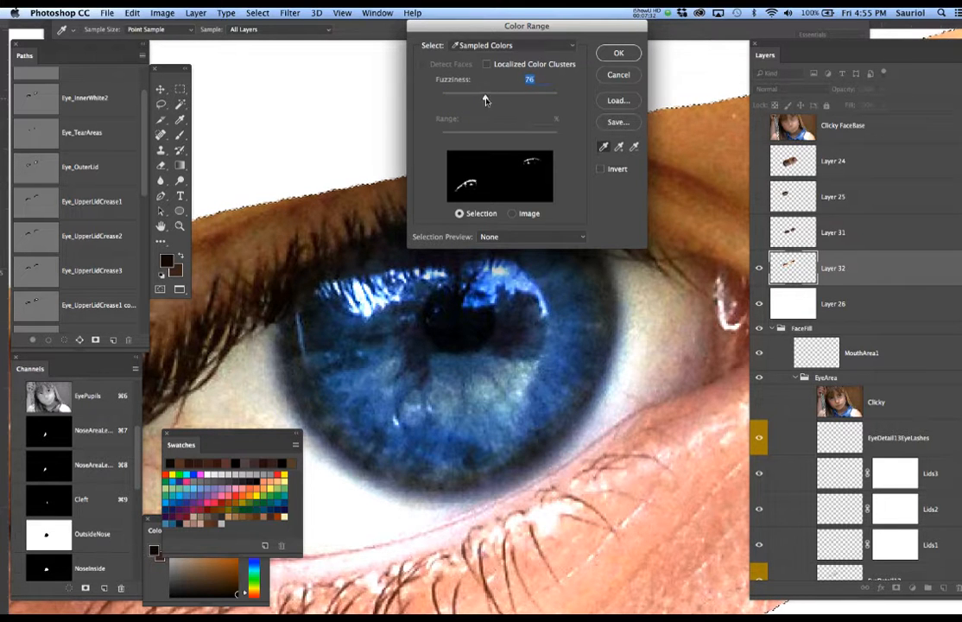
{"action": "left_click_drag", "start_coordinate": [509, 34], "coordinate": [594, 77]}
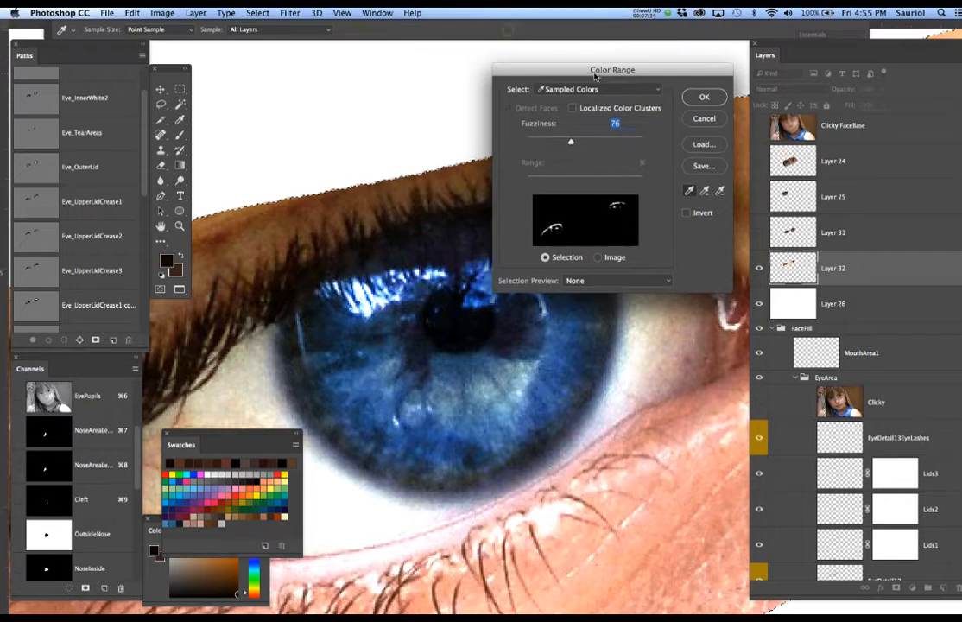
{"action": "left_click", "coordinate": [704, 96]}
{"action": "key", "text": "b"}
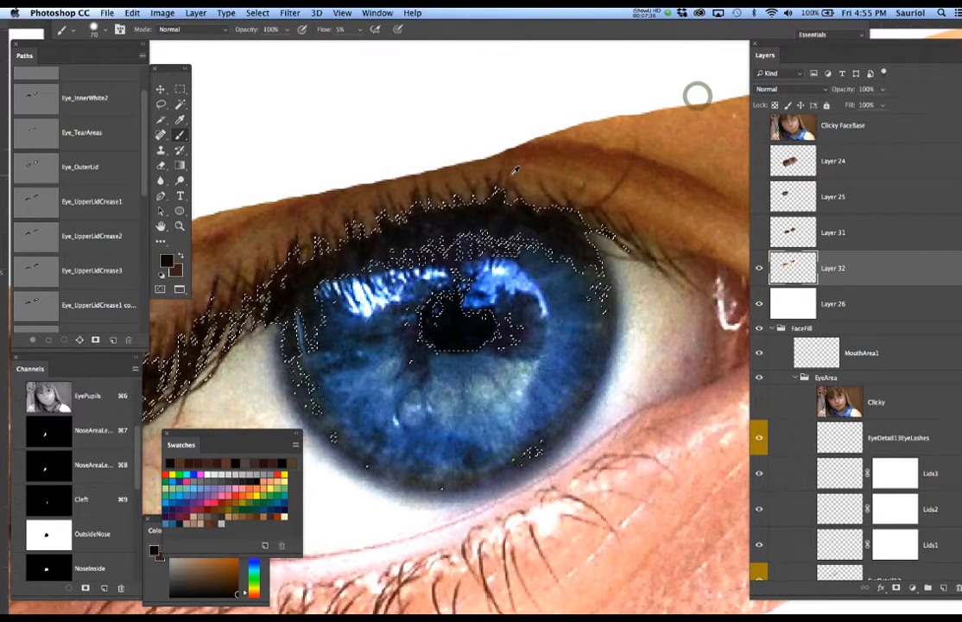
Step: Examine how well the color selection covers the upper and lower lashes, with its outline hidden and shown
{"action": "key", "text": "super+h"}
{"action": "scroll", "coordinate": [514, 172], "scroll_direction": "down", "scroll_amount": 3}
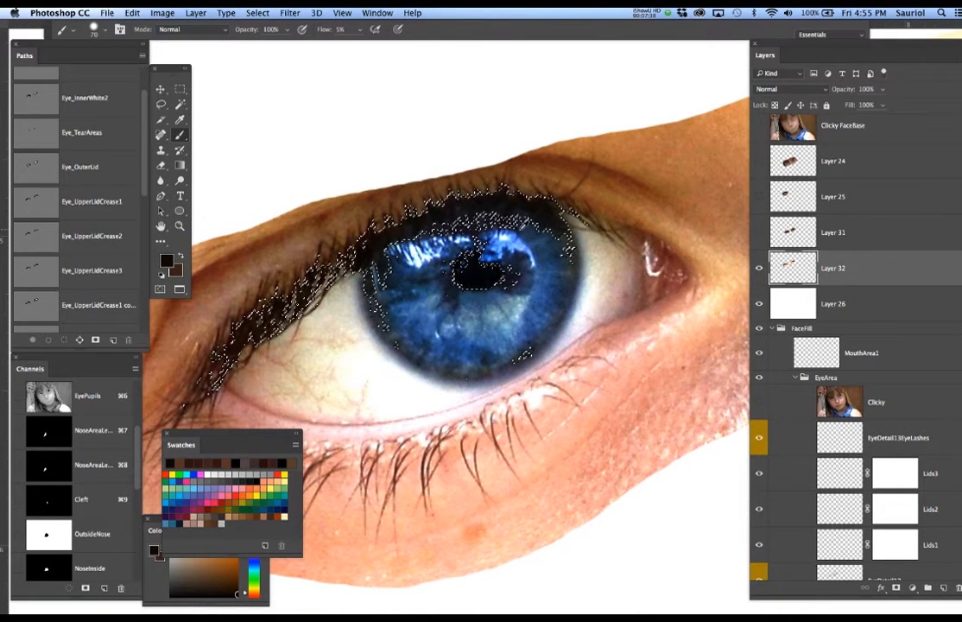
{"action": "scroll", "coordinate": [486, 324], "scroll_direction": "down", "scroll_amount": 5}
{"action": "scroll", "coordinate": [492, 318], "scroll_direction": "left", "scroll_amount": 2}
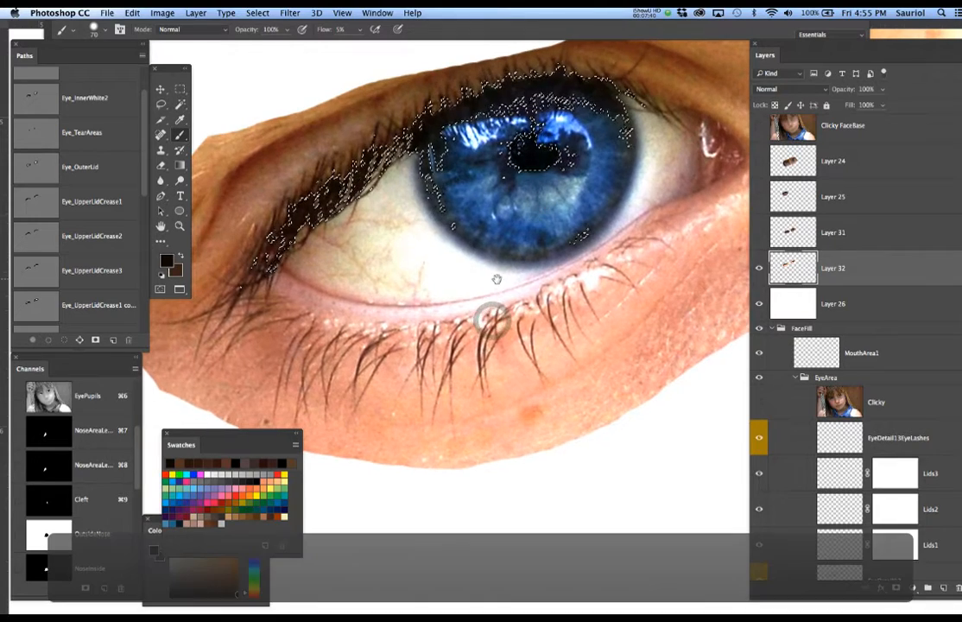
{"action": "scroll", "coordinate": [383, 346], "scroll_direction": "up", "scroll_amount": 3}
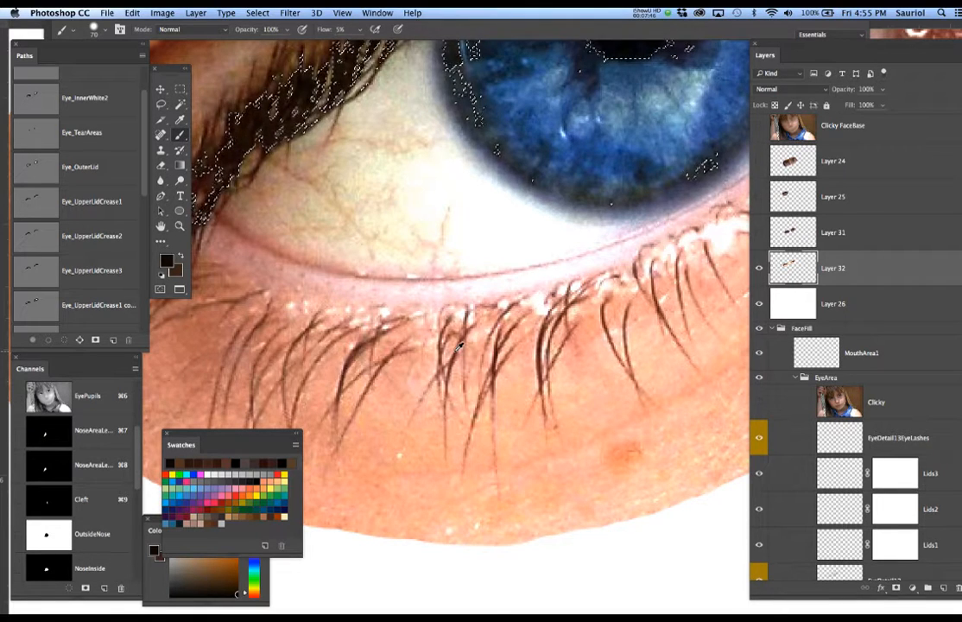
{"action": "scroll", "coordinate": [469, 327], "scroll_direction": "down", "scroll_amount": 5}
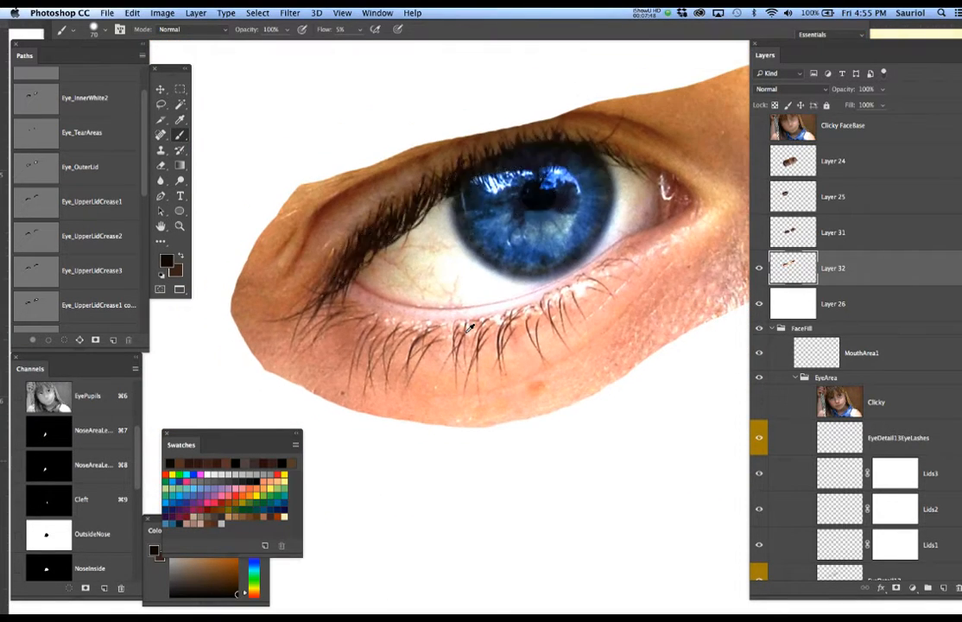
{"action": "scroll", "coordinate": [468, 326], "scroll_direction": "down", "scroll_amount": 2}
{"action": "left_click_drag", "start_coordinate": [544, 294], "coordinate": [483, 309]}
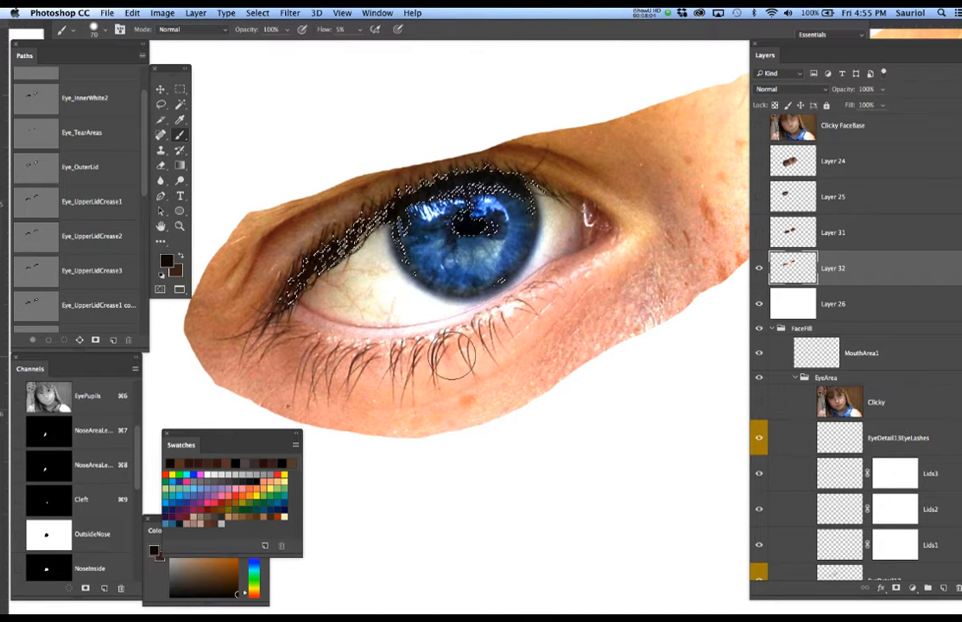
Step: Hide Layer 32 and add a new empty layer directly above the white Layer 26
{"action": "left_click", "coordinate": [760, 273]}
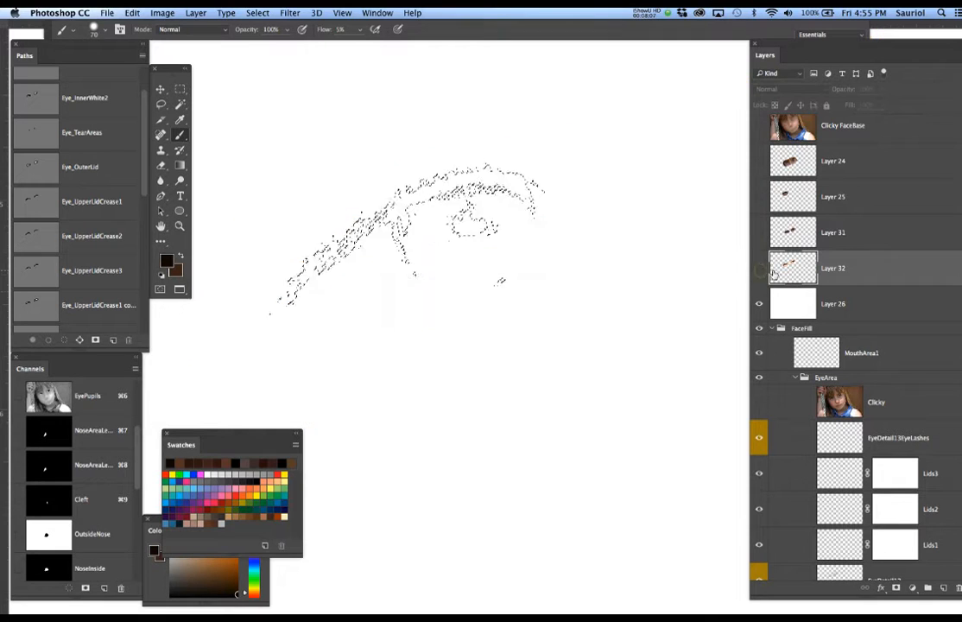
{"action": "left_click", "coordinate": [861, 306]}
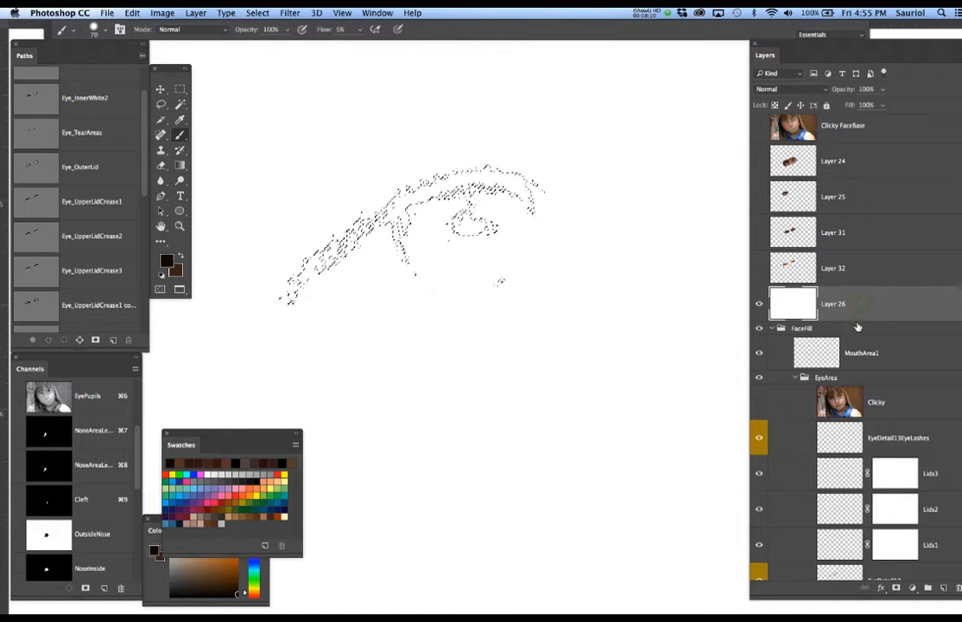
{"action": "left_click", "coordinate": [944, 588]}
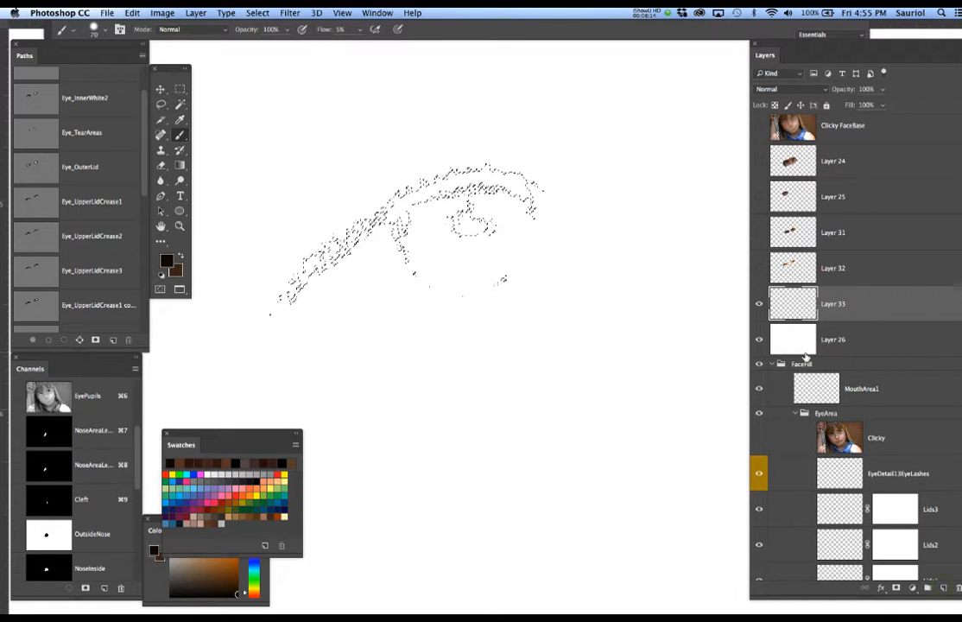
Step: Try filling the dark lash selection on Layer 33 with the near-black foreground color, then undo the fill
{"action": "key", "text": "super+h"}
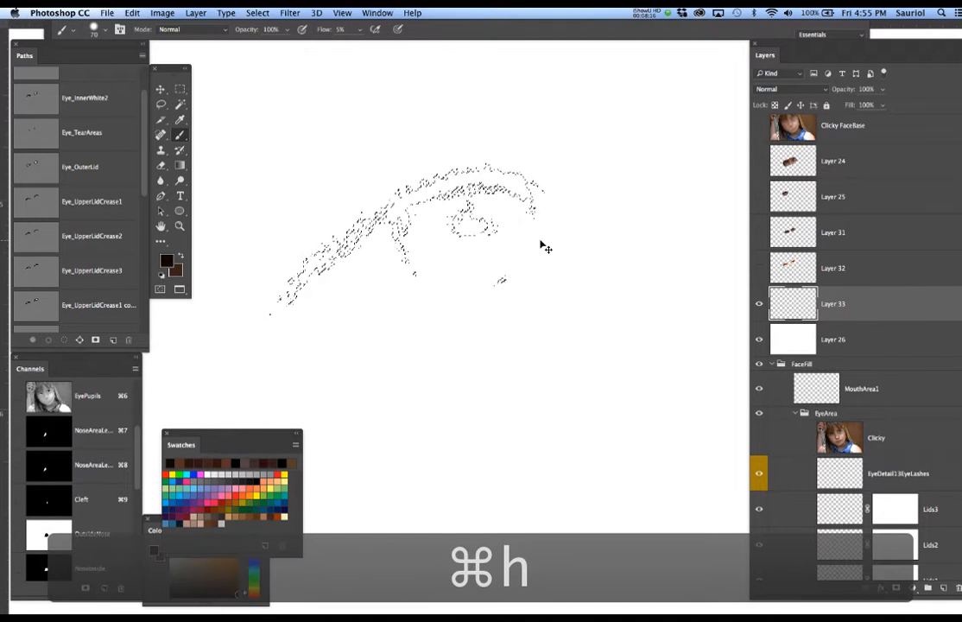
{"action": "key", "text": "alt"}
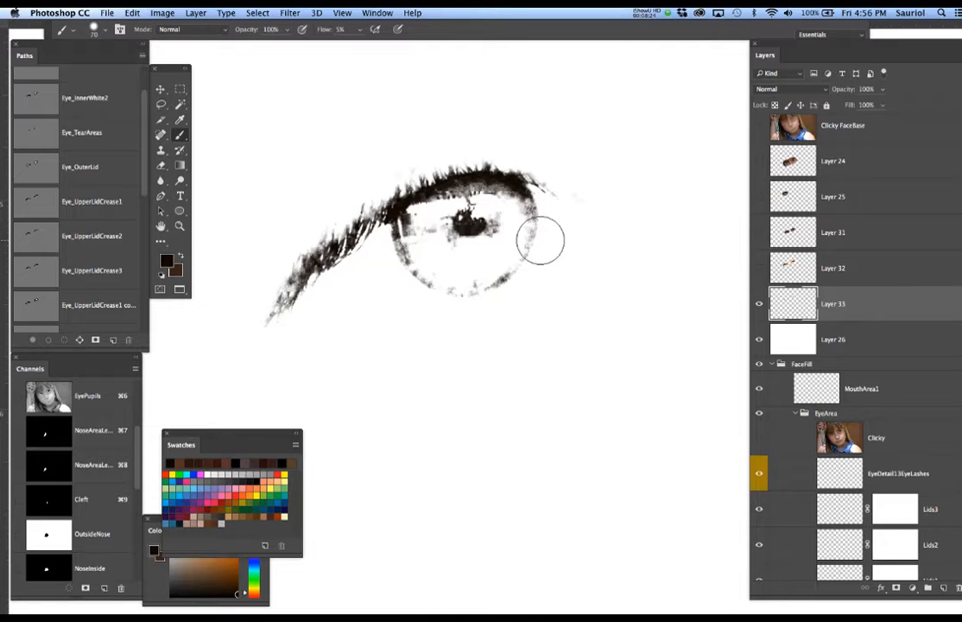
{"action": "key", "text": "super+z"}
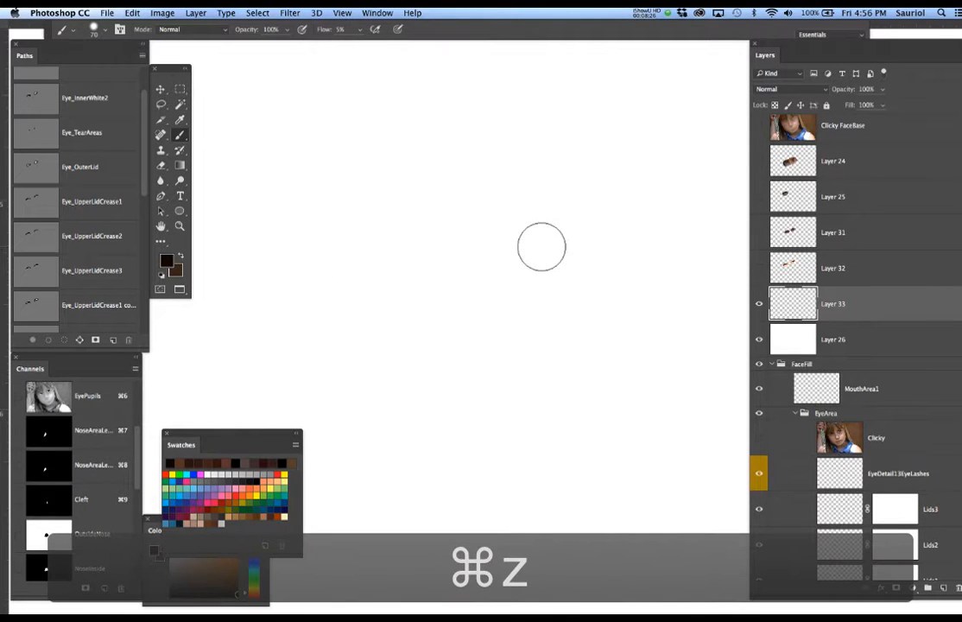
Step: Hide Layer 33, show Layer 32 again and load its eye cutout as a selection
{"action": "left_click", "coordinate": [759, 340]}
{"action": "left_click", "coordinate": [759, 340]}
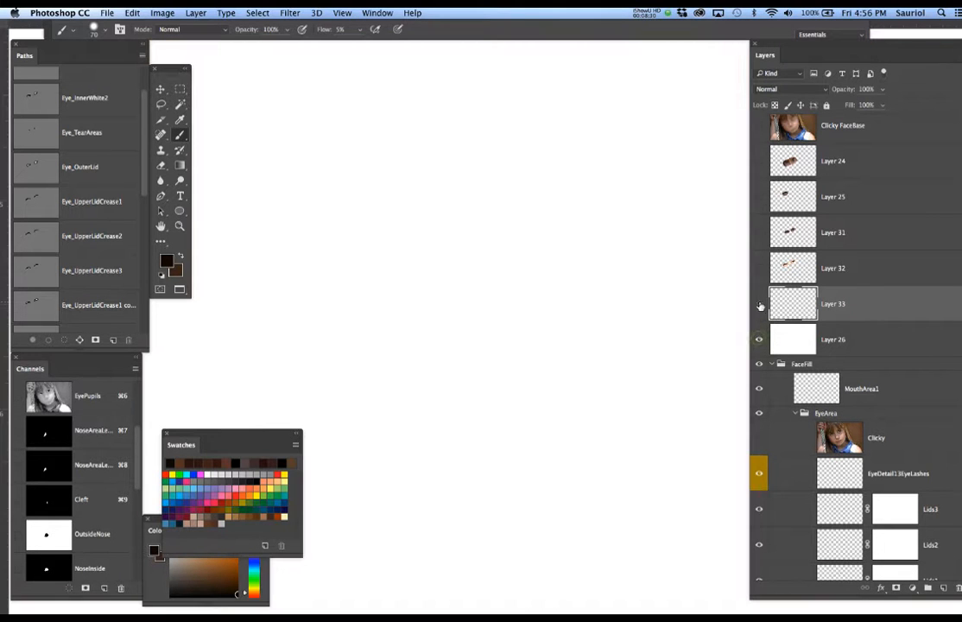
{"action": "left_click", "coordinate": [759, 304]}
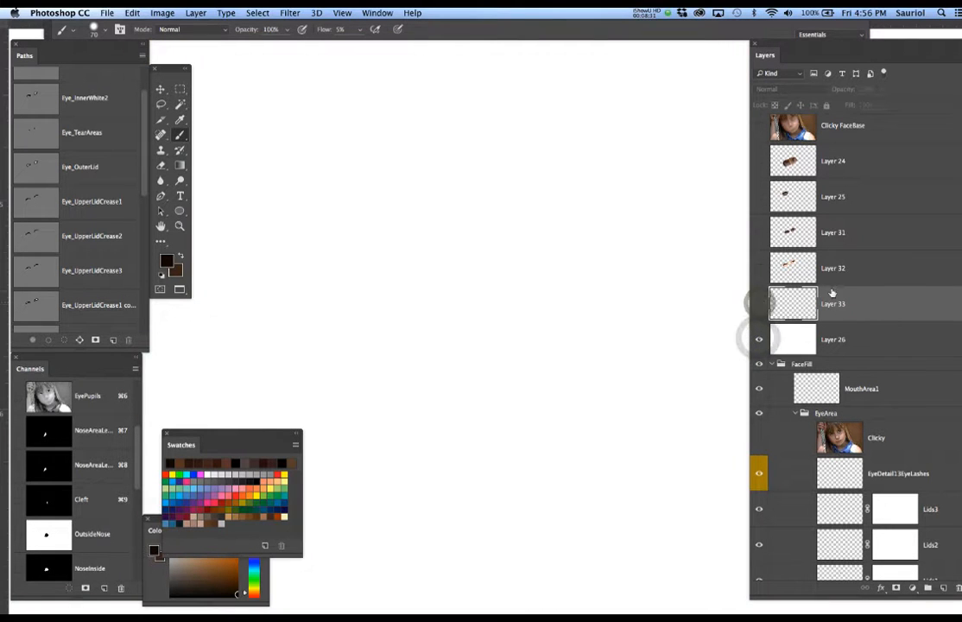
{"action": "left_click", "coordinate": [760, 269]}
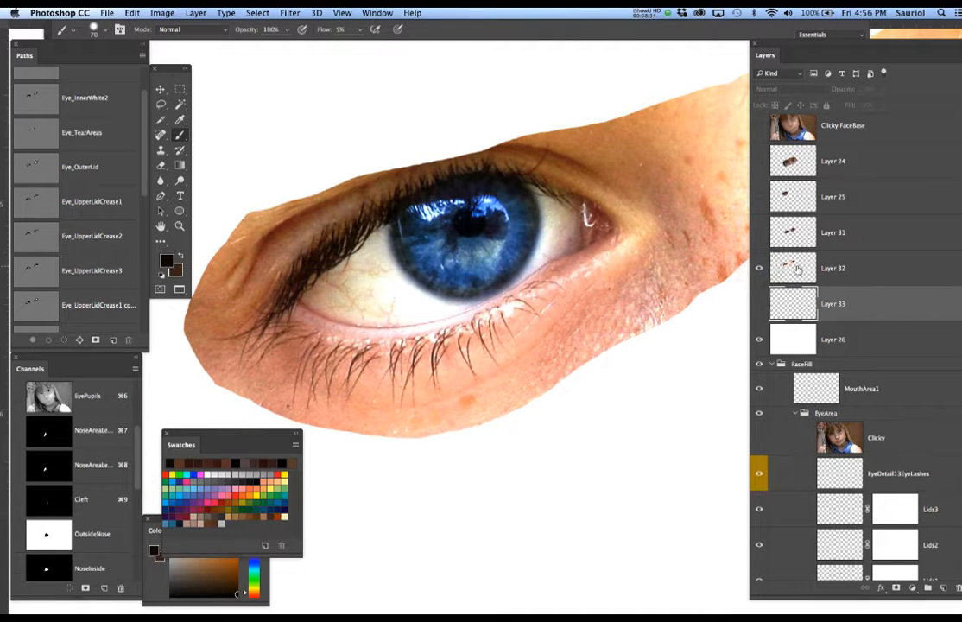
{"action": "left_click", "coordinate": [795, 268], "text": "super"}
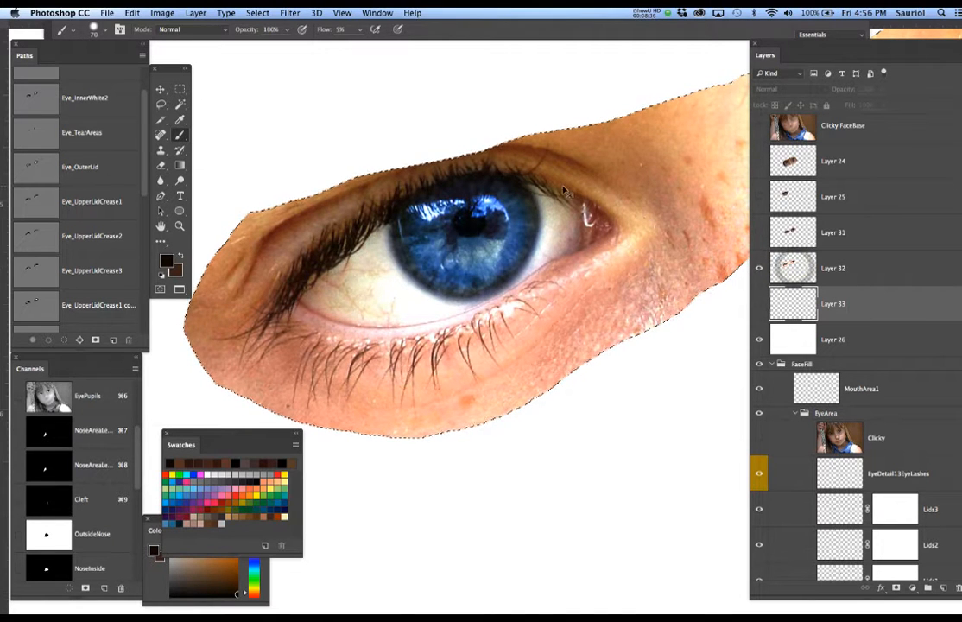
Step: Select the lash tones with Color Range, sampling the reddish brown of a lower lash and setting Fuzziness to 121
{"action": "left_click", "coordinate": [257, 13]}
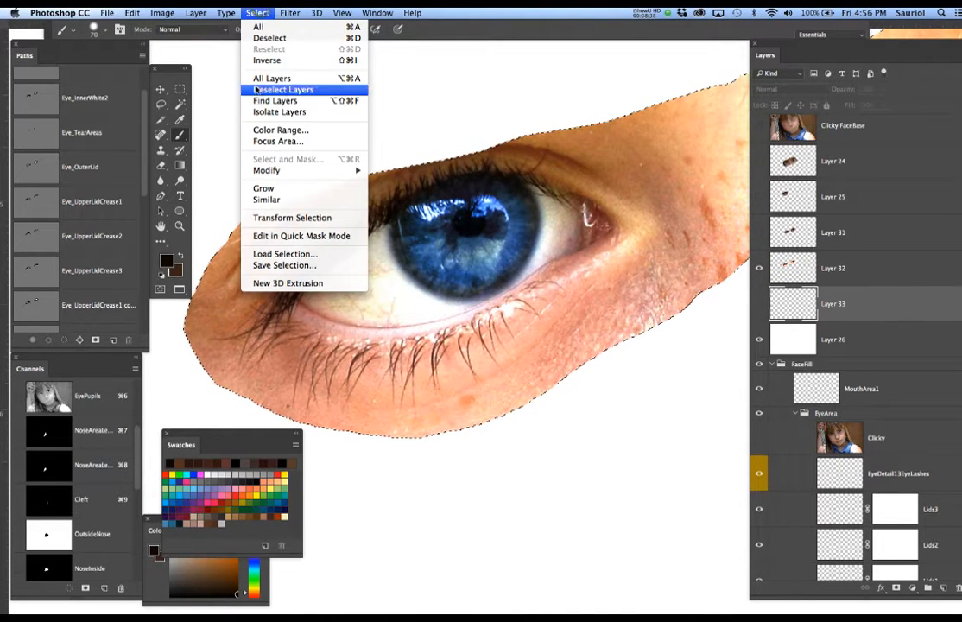
{"action": "left_click", "coordinate": [279, 130]}
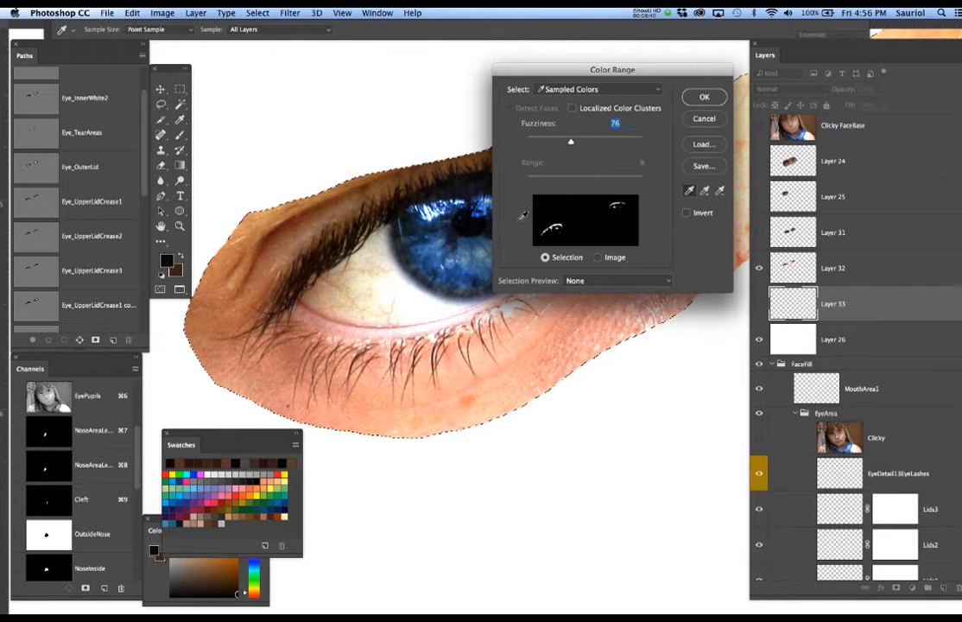
{"action": "scroll", "coordinate": [455, 273], "scroll_direction": "up", "scroll_amount": 8}
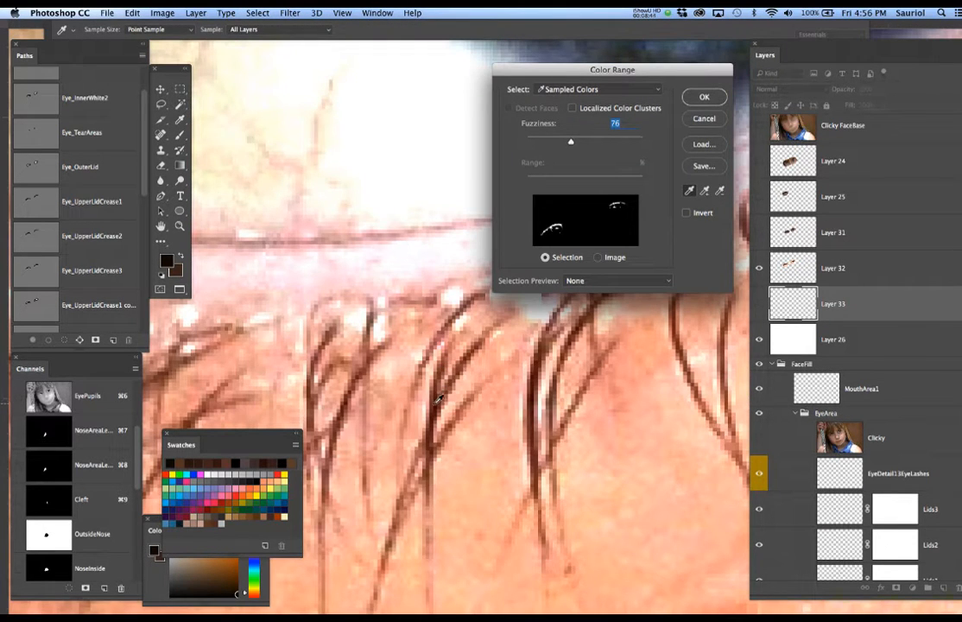
{"action": "left_click", "coordinate": [437, 398]}
{"action": "scroll", "coordinate": [387, 198], "scroll_direction": "down", "scroll_amount": 5}
{"action": "scroll", "coordinate": [388, 198], "scroll_direction": "down", "scroll_amount": 2}
{"action": "scroll", "coordinate": [409, 117], "scroll_direction": "down", "scroll_amount": 3}
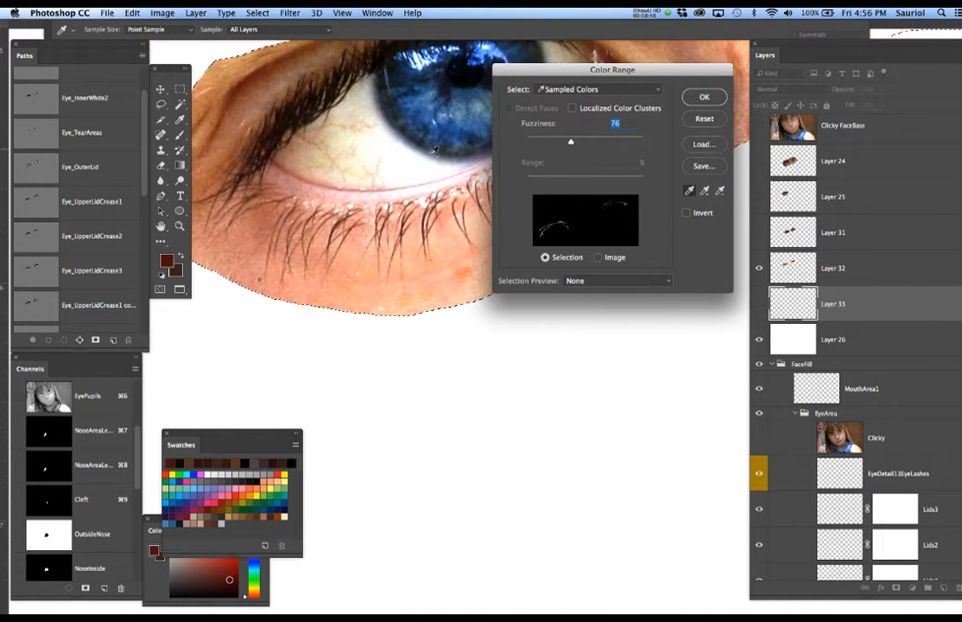
{"action": "left_click_drag", "start_coordinate": [570, 145], "coordinate": [601, 145]}
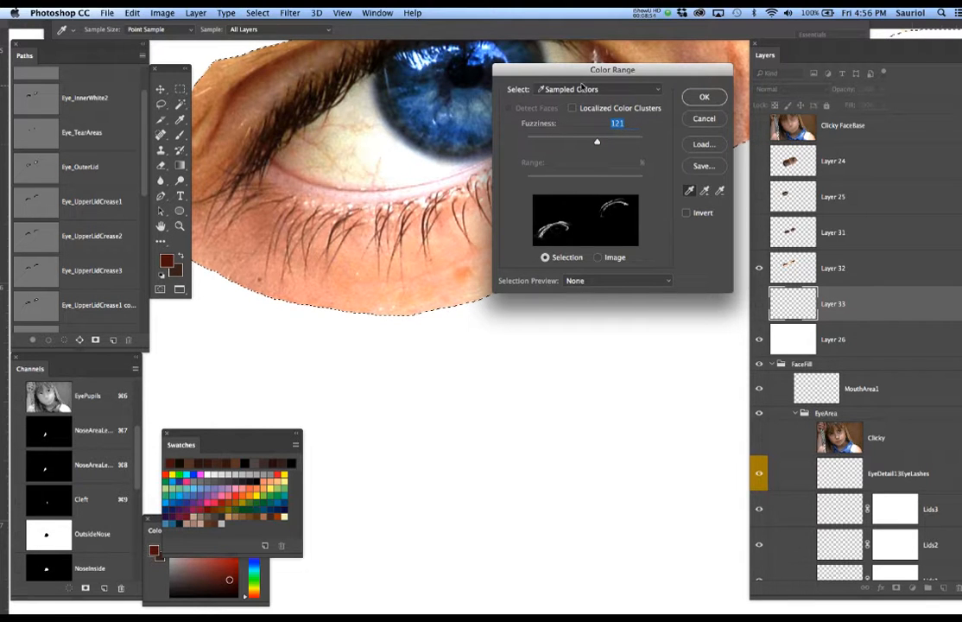
{"action": "left_click_drag", "start_coordinate": [563, 76], "coordinate": [618, 120]}
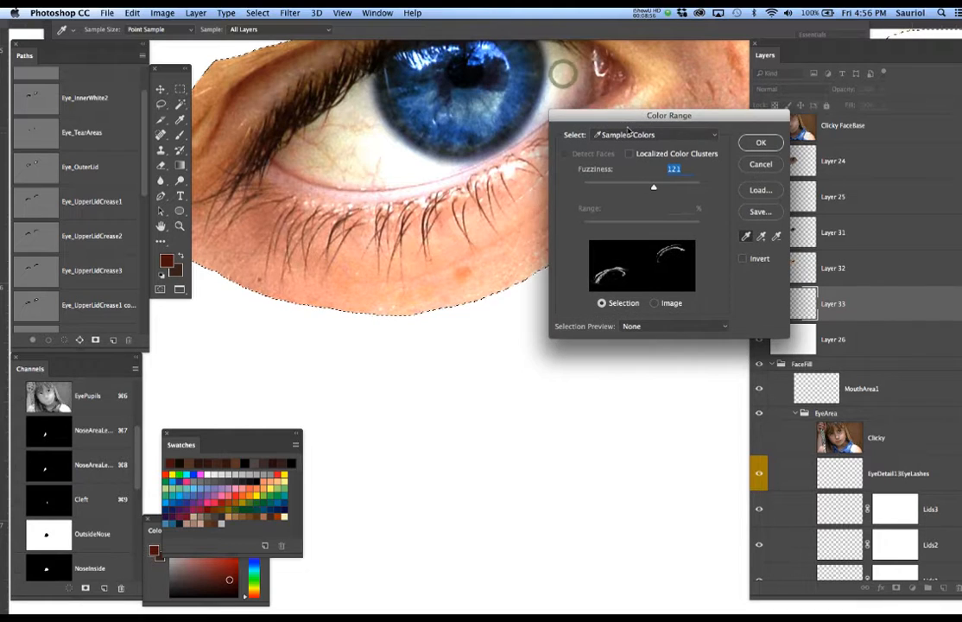
{"action": "left_click", "coordinate": [757, 142]}
Step: Hide Layer 32, show Layer 33 and fill the lash selection there with the sampled reddish-brown foreground color, keeping the selection outline hidden
{"action": "scroll", "coordinate": [462, 266], "scroll_direction": "up", "scroll_amount": 2}
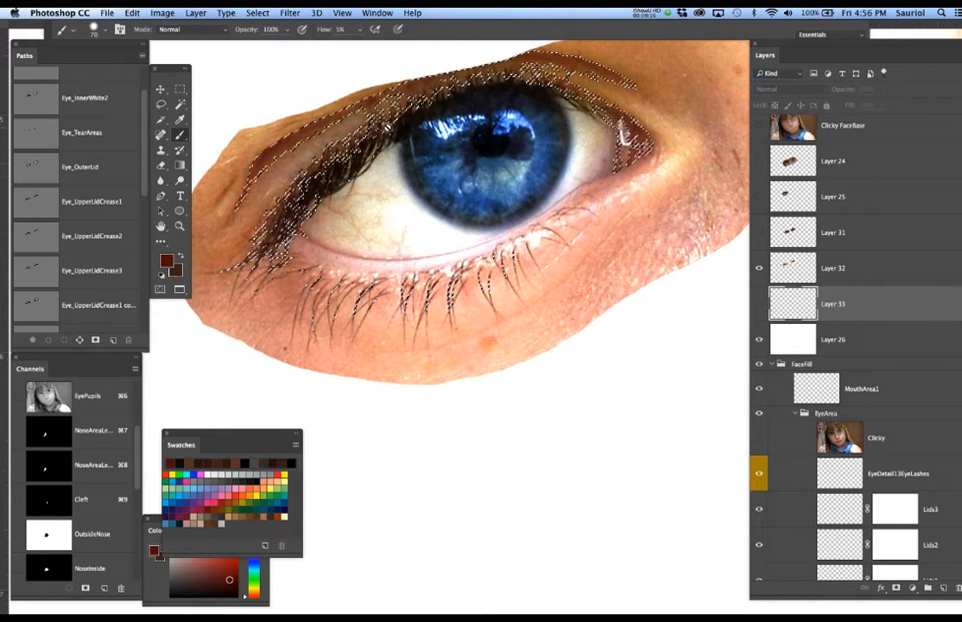
{"action": "left_click", "coordinate": [760, 271]}
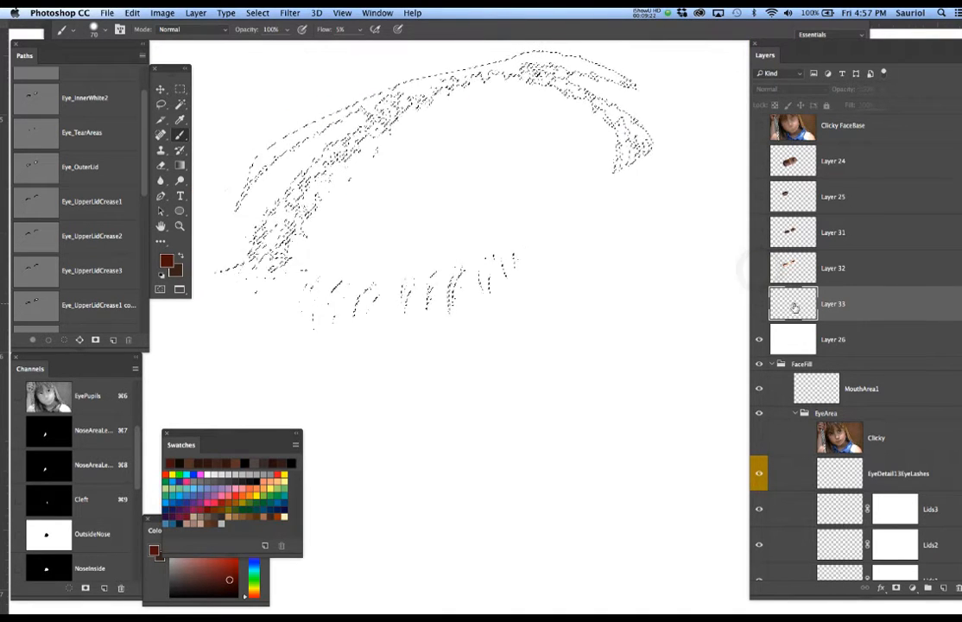
{"action": "left_click", "coordinate": [759, 304]}
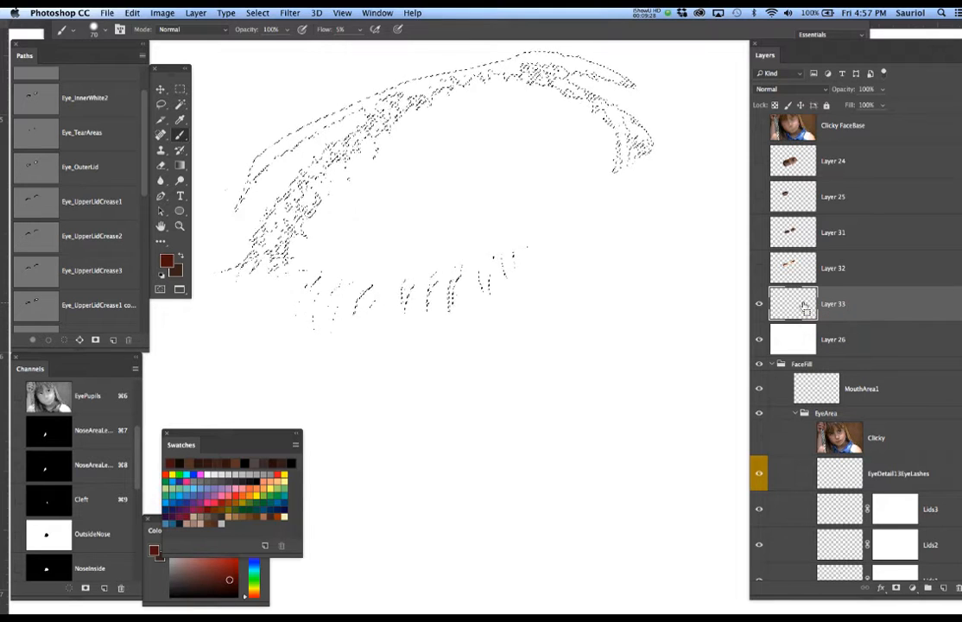
{"action": "key", "text": "super+h"}
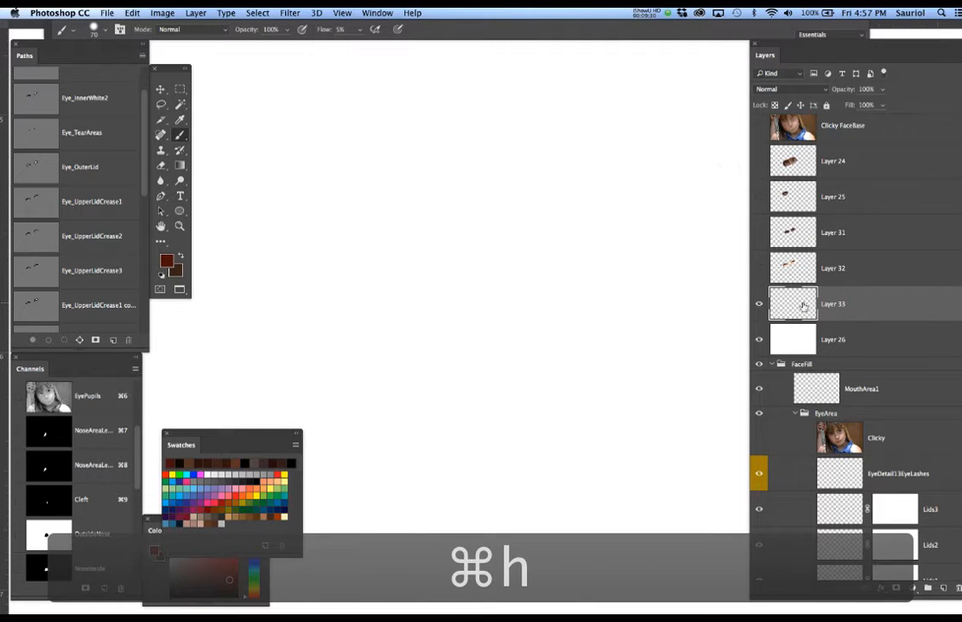
{"action": "key", "text": "alt+BackSpace"}
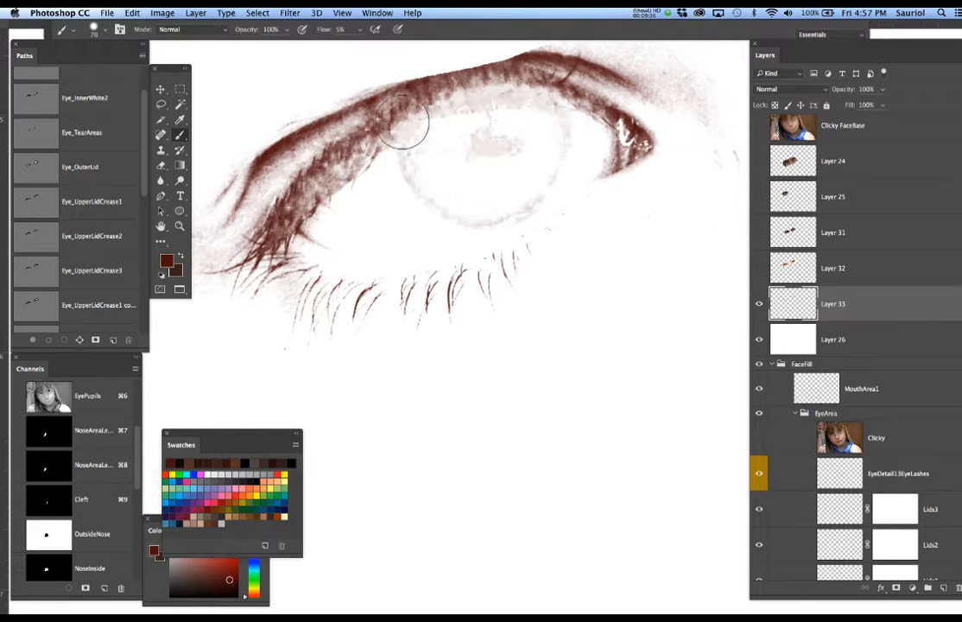
Step: Reveal the reddish-brown lash selection outline and save the selection as a new channel named Eyelashes1
{"action": "left_click_drag", "start_coordinate": [587, 273], "coordinate": [608, 292]}
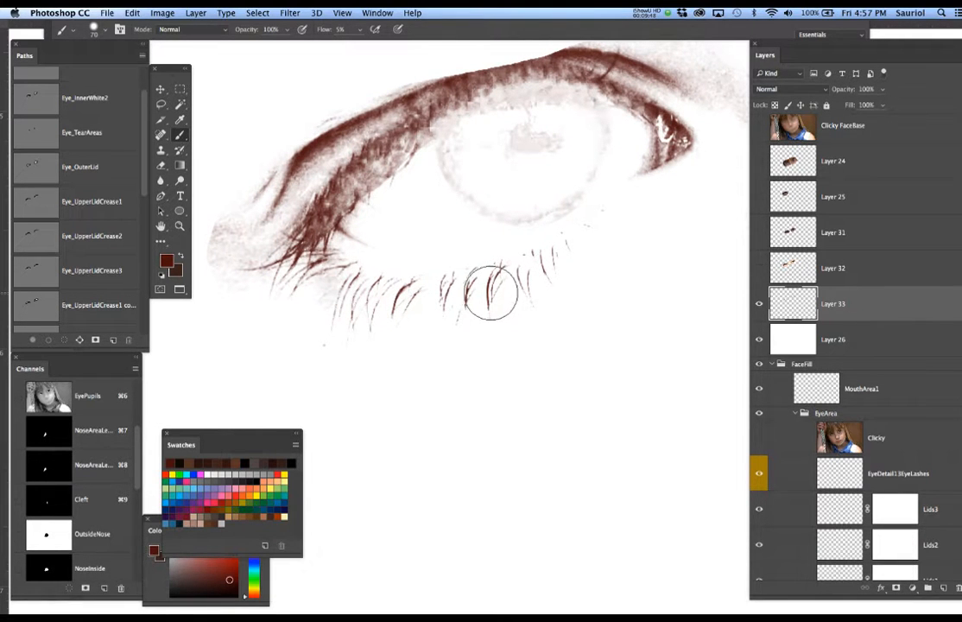
{"action": "left_click", "coordinate": [415, 205], "text": "alt+super"}
{"action": "left_click", "coordinate": [415, 205], "text": "alt+super"}
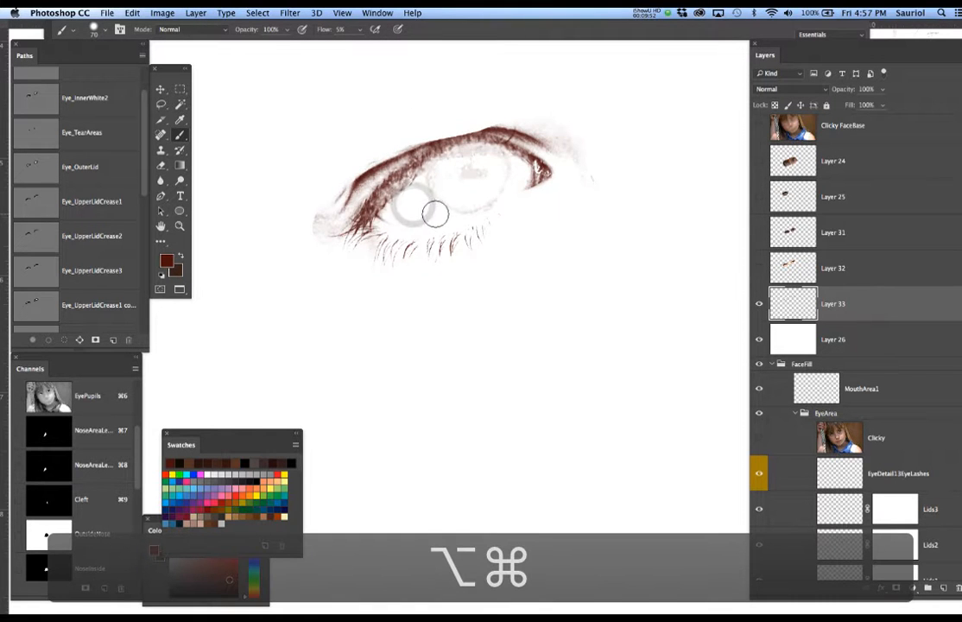
{"action": "left_click", "coordinate": [437, 215], "text": "alt+super"}
{"action": "scroll", "coordinate": [462, 213], "scroll_direction": "right", "scroll_amount": 5}
{"action": "scroll", "coordinate": [462, 212], "scroll_direction": "up", "scroll_amount": 3}
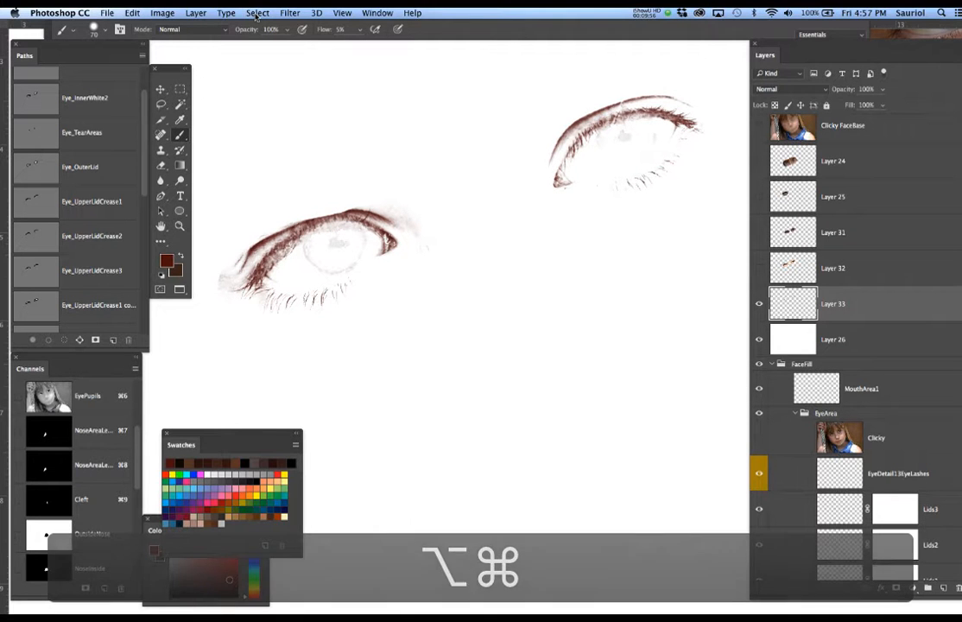
{"action": "key", "text": "super+h"}
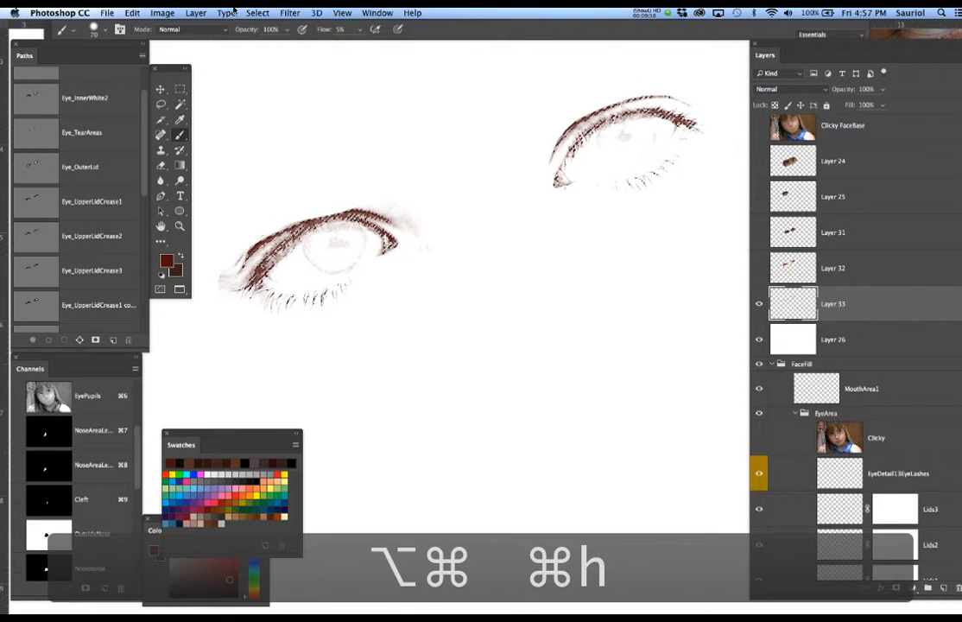
{"action": "left_click", "coordinate": [257, 13]}
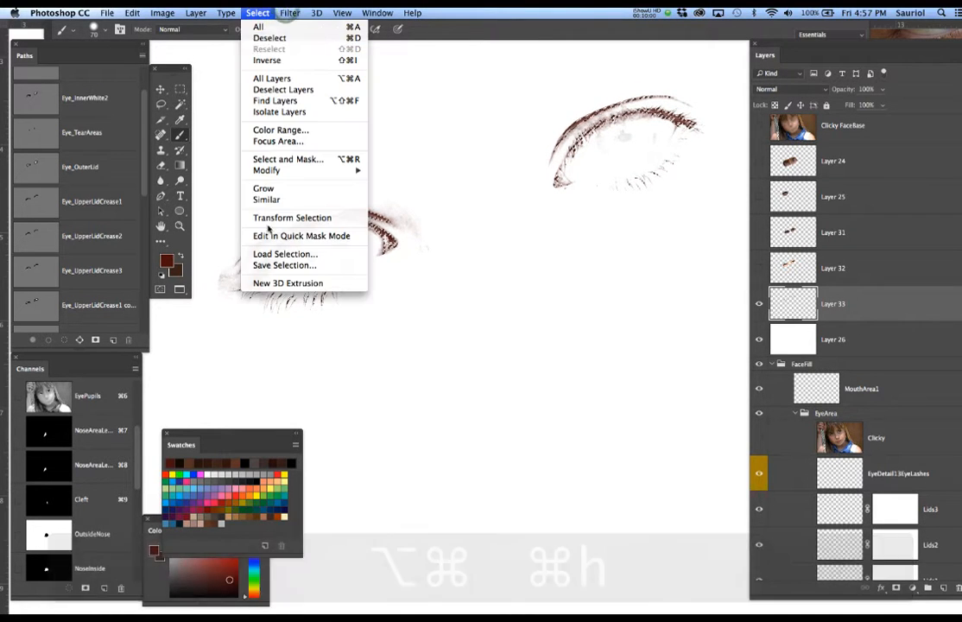
{"action": "left_click", "coordinate": [268, 266]}
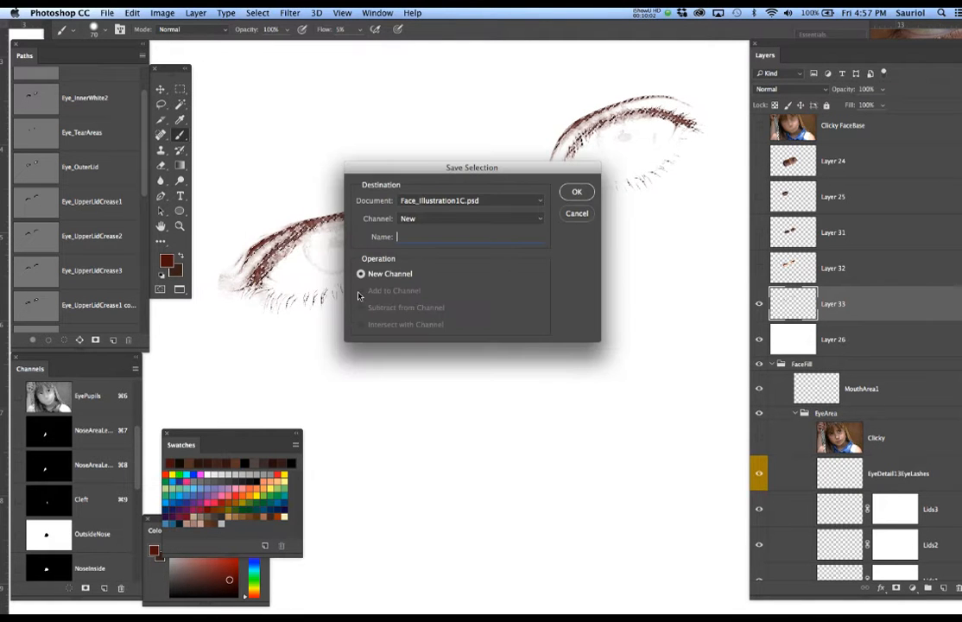
{"action": "type", "text": "E"}
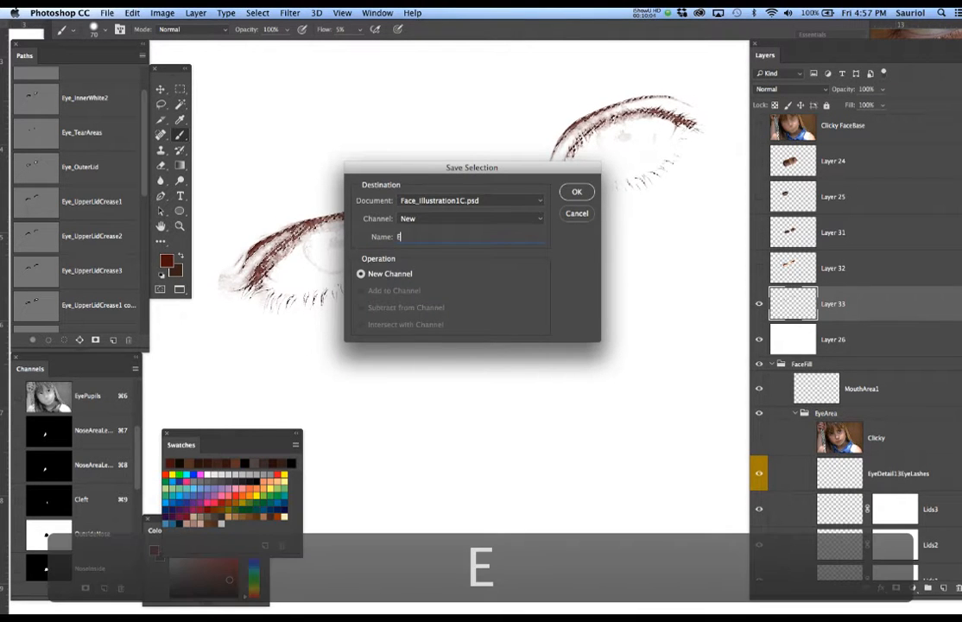
{"action": "type", "text": "yelashes"}
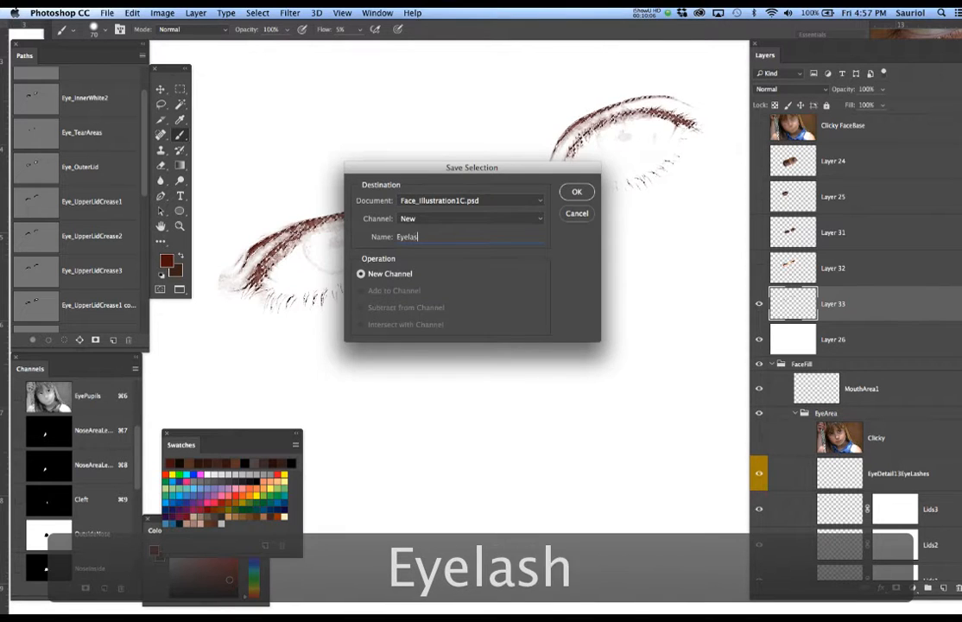
{"action": "key", "text": "Return"}
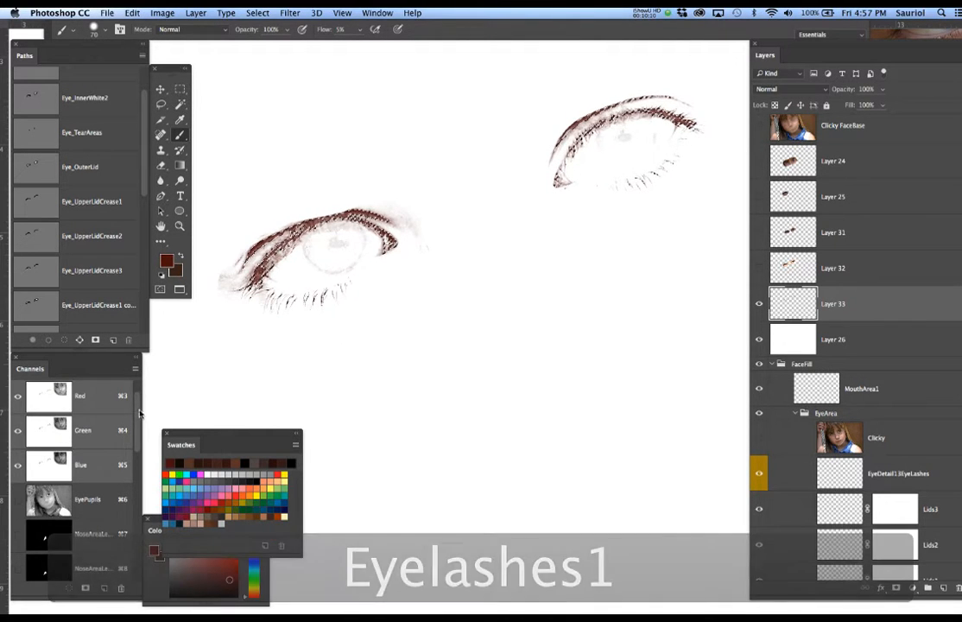
Step: Locate the saved Eyelashes1 channel at the end of the channel list and clear the lash selection
{"action": "scroll", "coordinate": [121, 449], "scroll_direction": "down", "scroll_amount": 10}
{"action": "scroll", "coordinate": [117, 528], "scroll_direction": "down", "scroll_amount": 1}
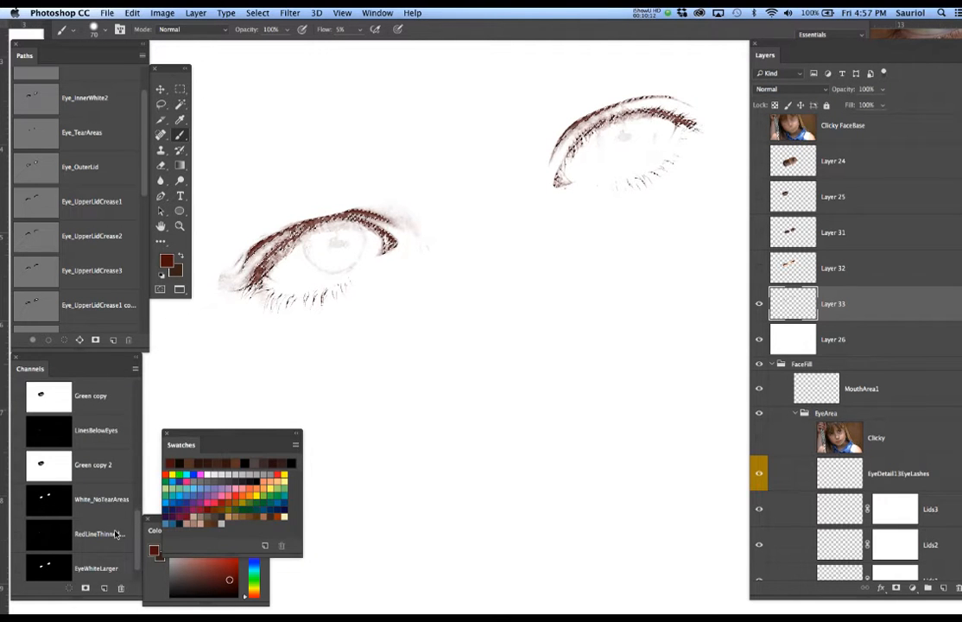
{"action": "scroll", "coordinate": [87, 561], "scroll_direction": "down", "scroll_amount": 1}
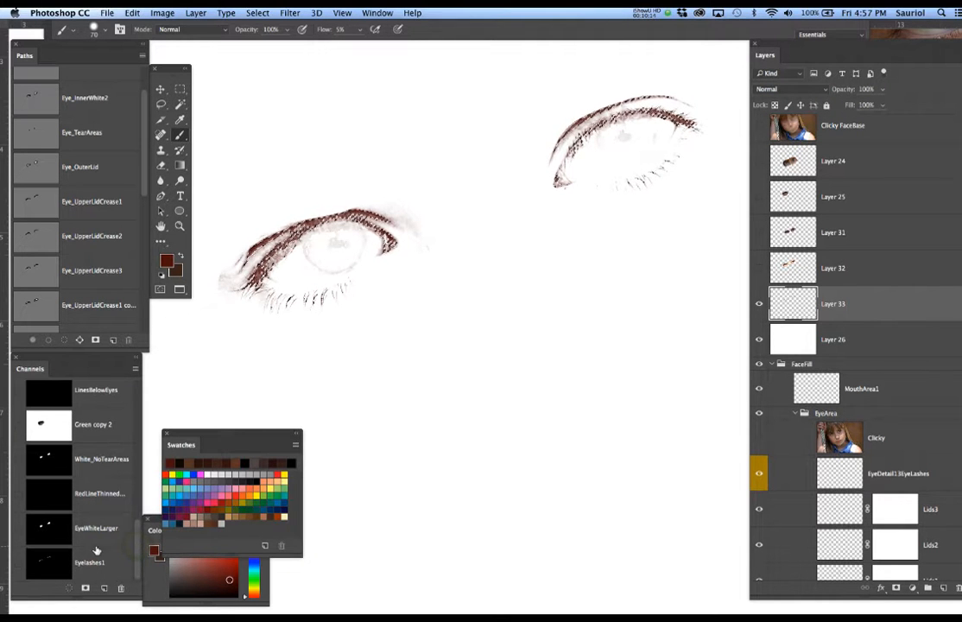
{"action": "key", "text": "super+d"}
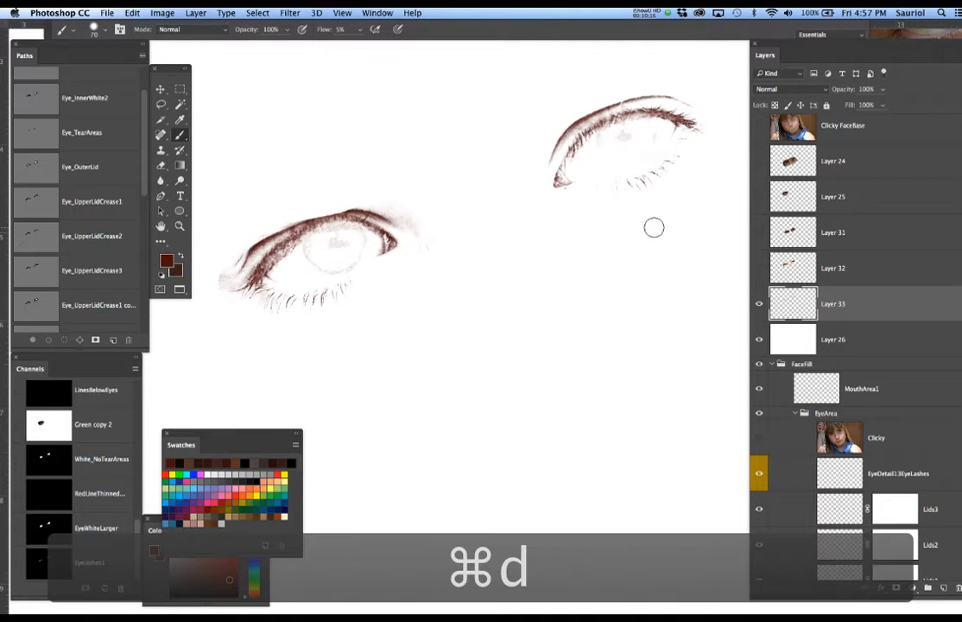
Step: Show Layer 32, make it the active layer and load its eye cutout as a selection
{"action": "left_click", "coordinate": [759, 269]}
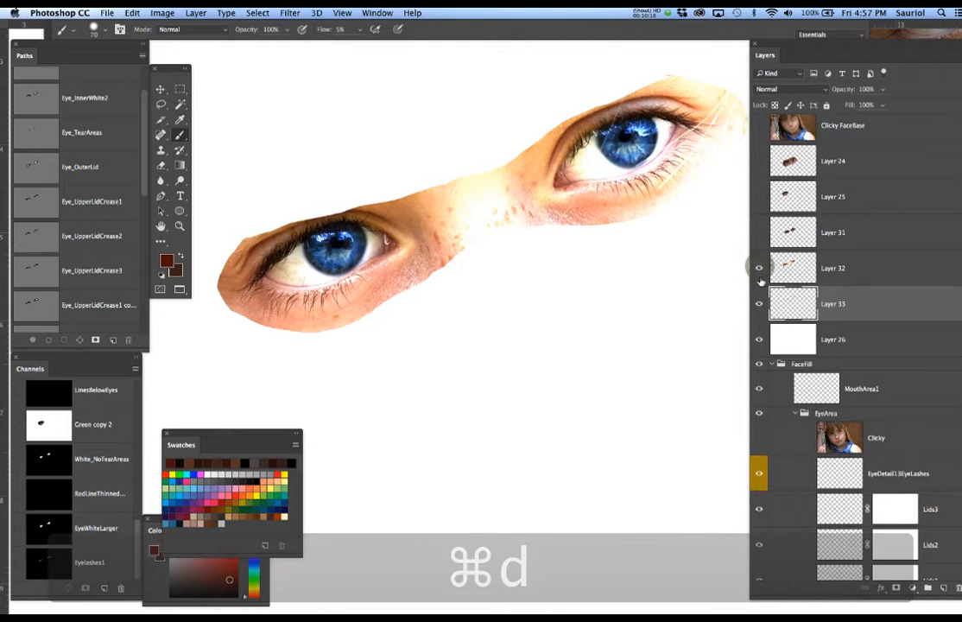
{"action": "left_click", "coordinate": [871, 268]}
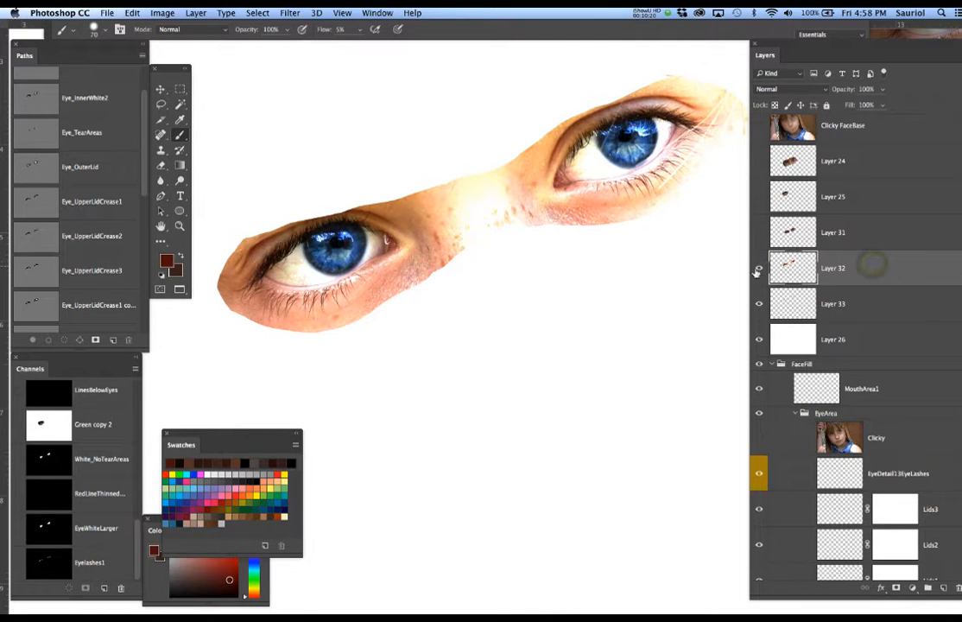
{"action": "left_click", "coordinate": [792, 273], "text": "super"}
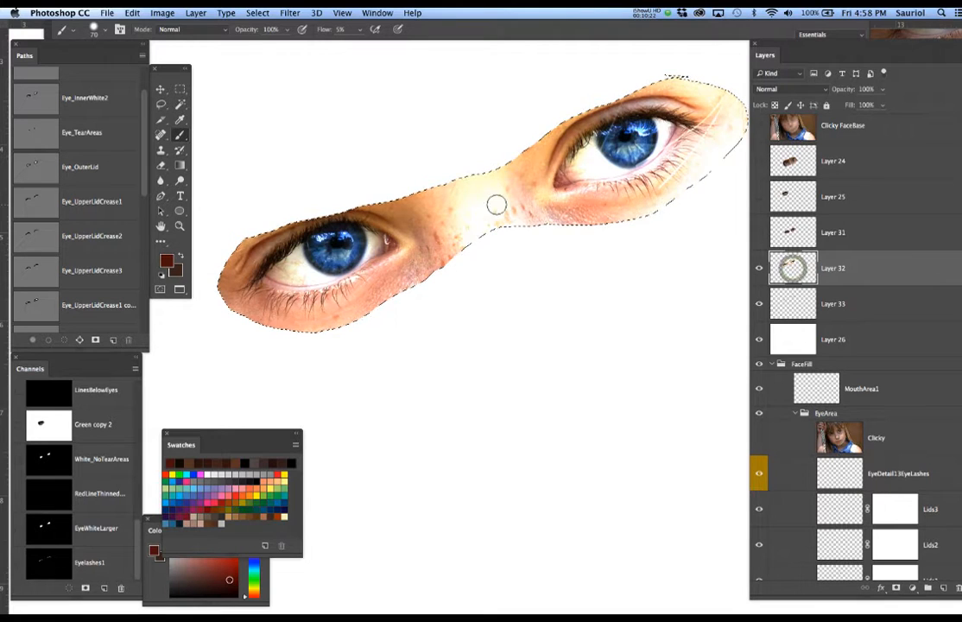
Step: Select the darkest lash tones with Color Range, sampling near-black from the upper lashes above the iris and setting Fuzziness to 107
{"action": "left_click", "coordinate": [257, 13]}
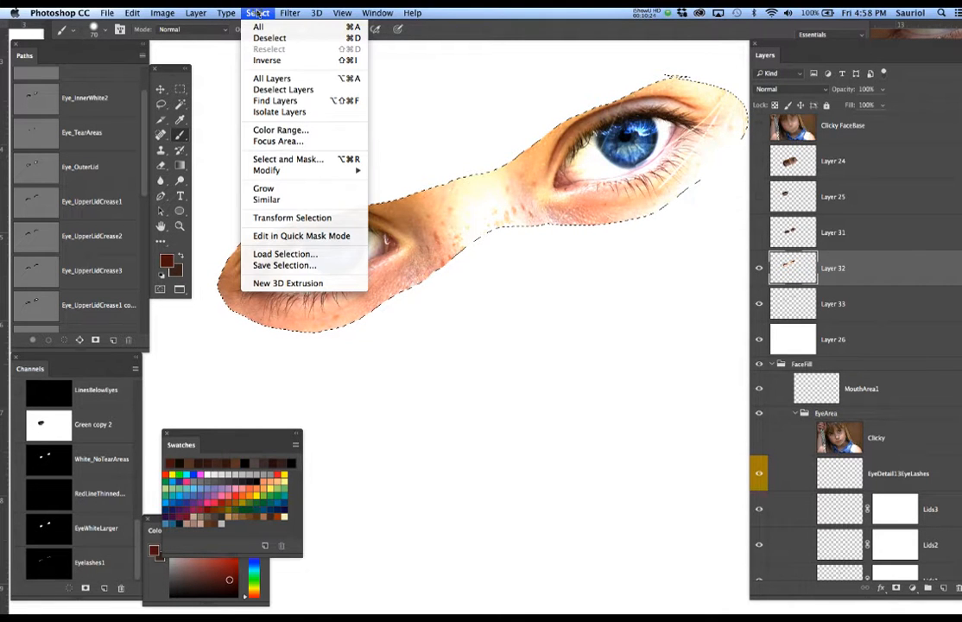
{"action": "left_click", "coordinate": [280, 129]}
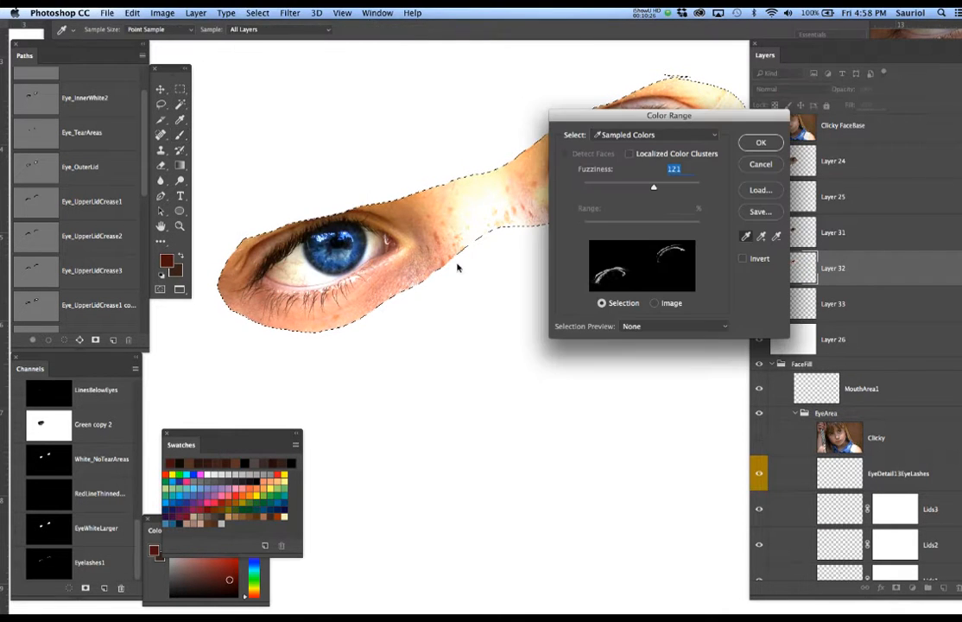
{"action": "scroll", "coordinate": [347, 248], "scroll_direction": "up", "scroll_amount": 5}
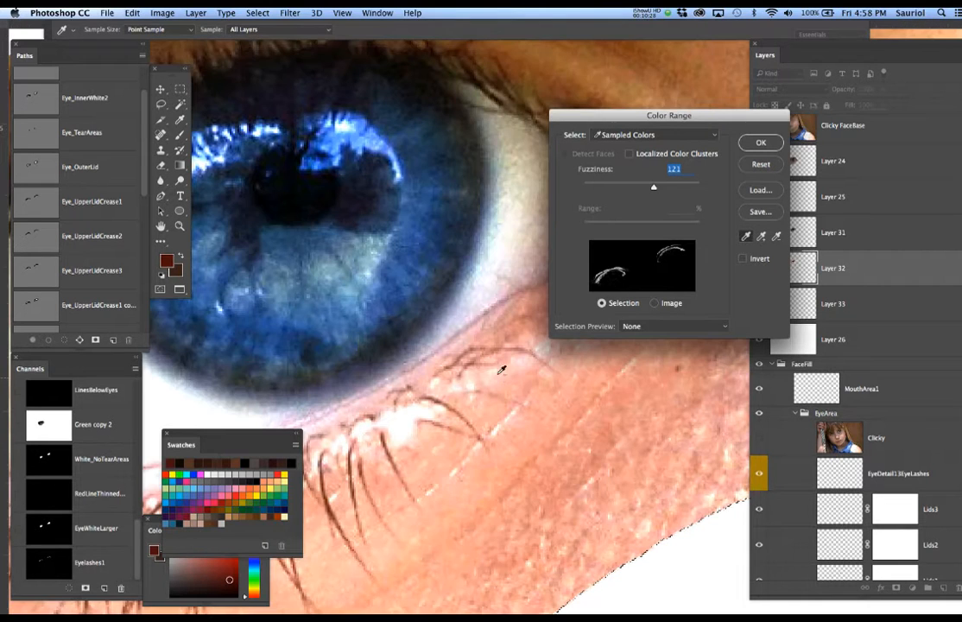
{"action": "scroll", "coordinate": [354, 97], "scroll_direction": "up", "scroll_amount": 2}
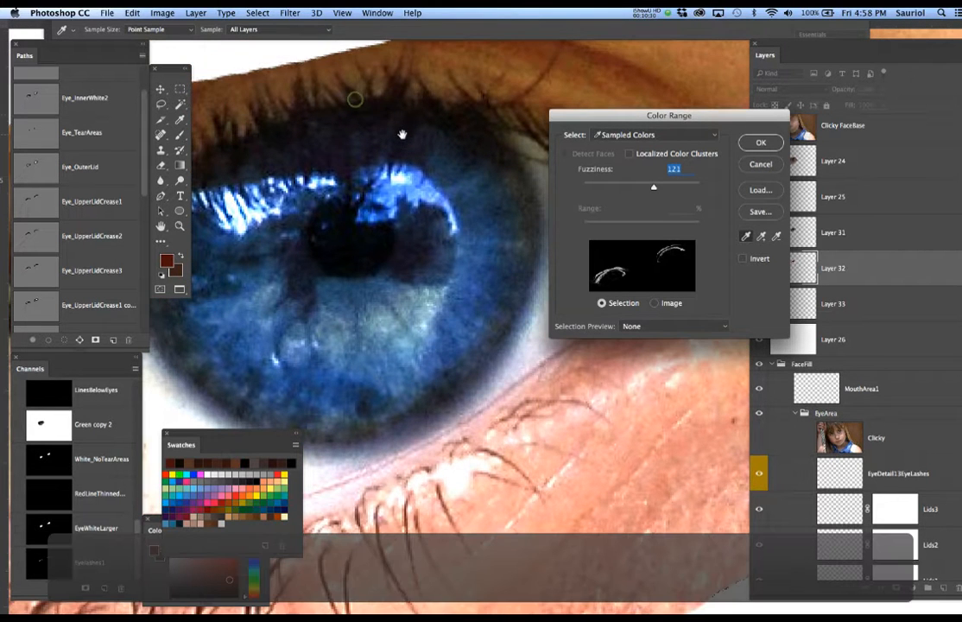
{"action": "left_click", "coordinate": [345, 115]}
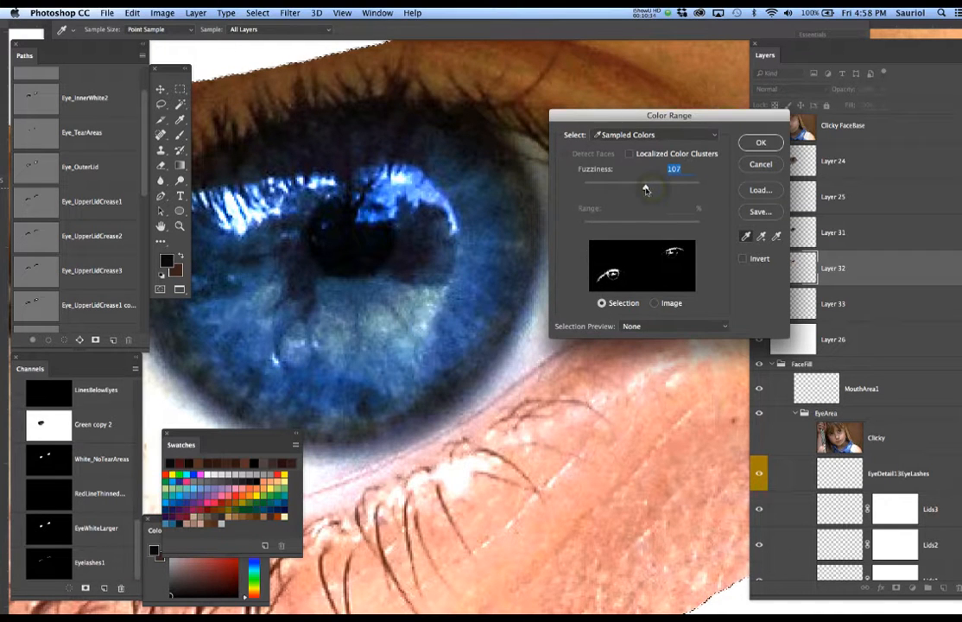
{"action": "left_click", "coordinate": [760, 143]}
{"action": "key", "text": "b"}
{"action": "scroll", "coordinate": [458, 153], "scroll_direction": "down", "scroll_amount": 3}
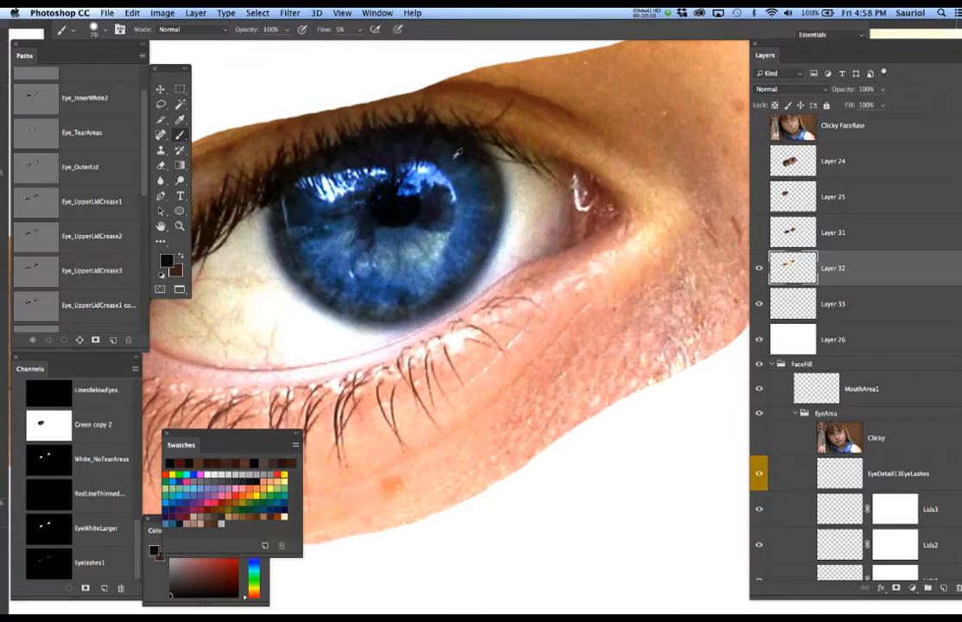
{"action": "scroll", "coordinate": [458, 153], "scroll_direction": "down", "scroll_amount": 2}
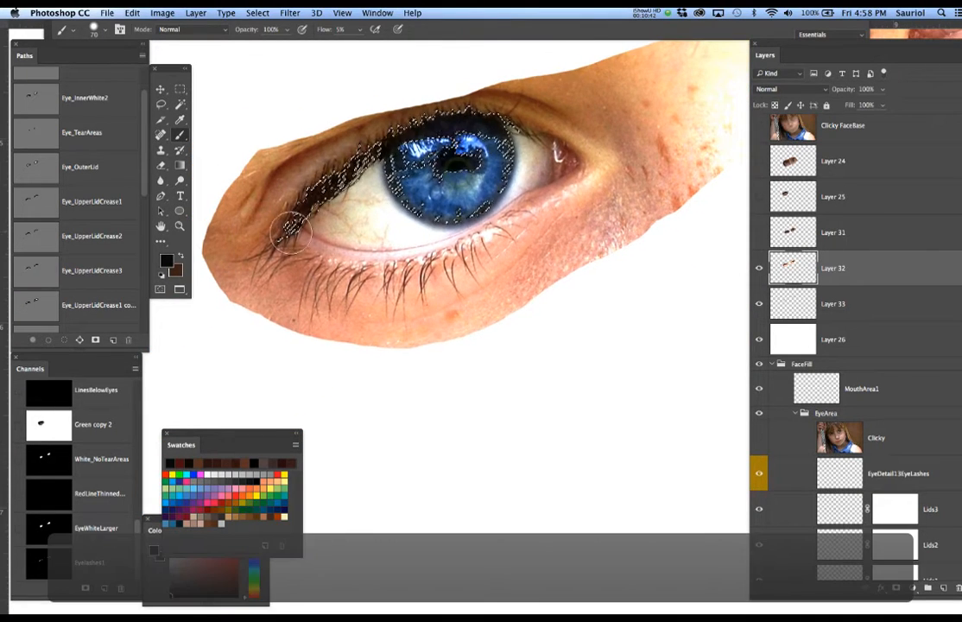
{"action": "scroll", "coordinate": [292, 229], "scroll_direction": "up", "scroll_amount": 2}
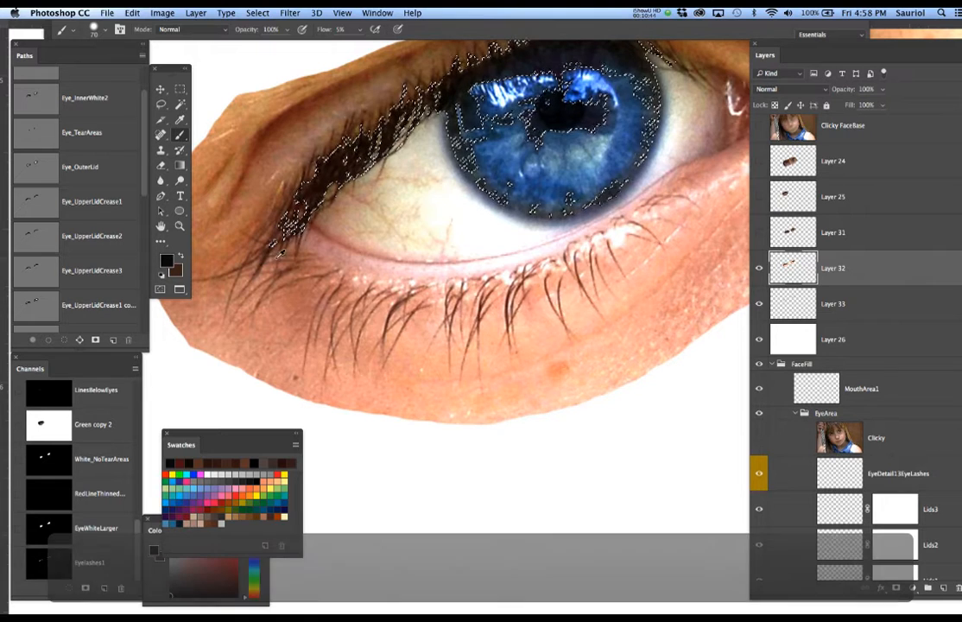
{"action": "scroll", "coordinate": [440, 208], "scroll_direction": "down", "scroll_amount": 2}
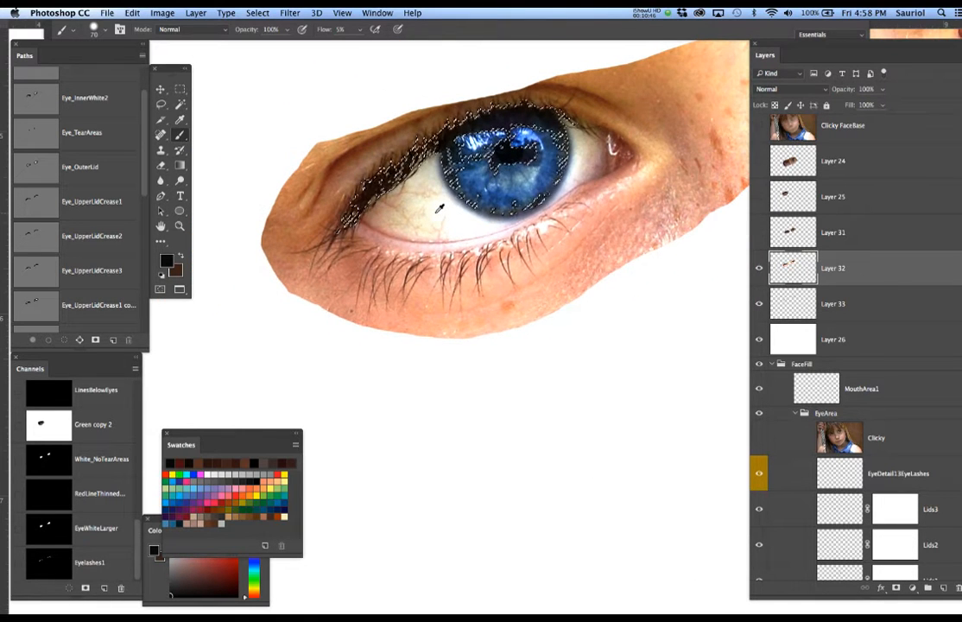
Step: Hide Layers 32 and 33 and add a new empty layer directly above Layer 33
{"action": "left_click", "coordinate": [758, 269]}
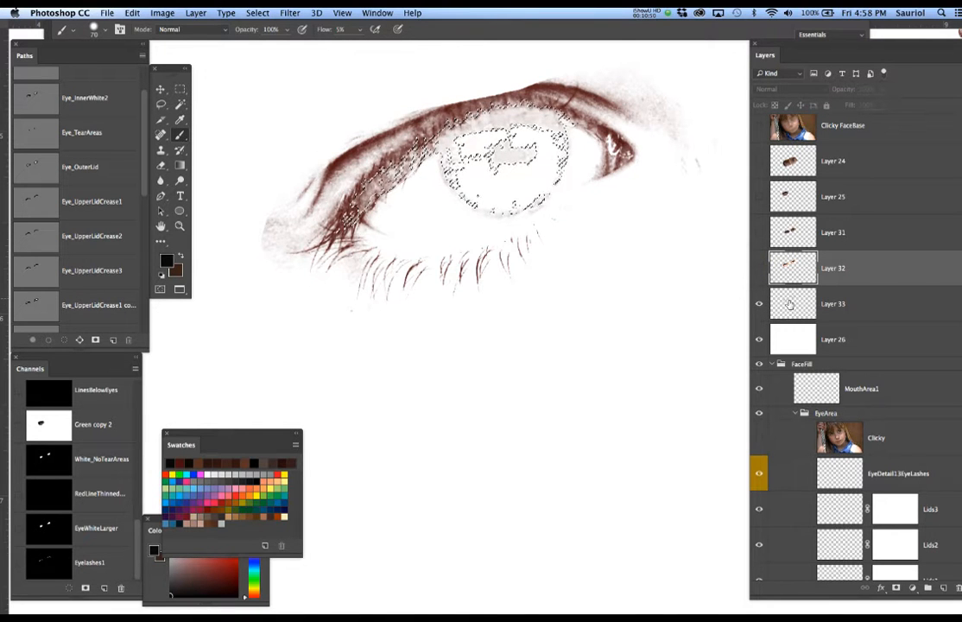
{"action": "left_click", "coordinate": [759, 304]}
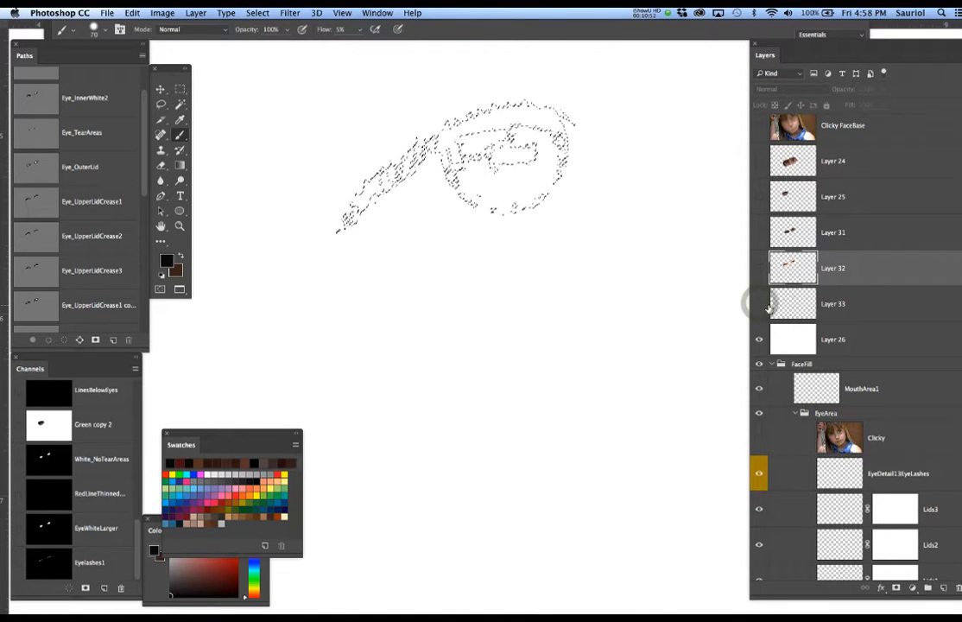
{"action": "left_click", "coordinate": [850, 318]}
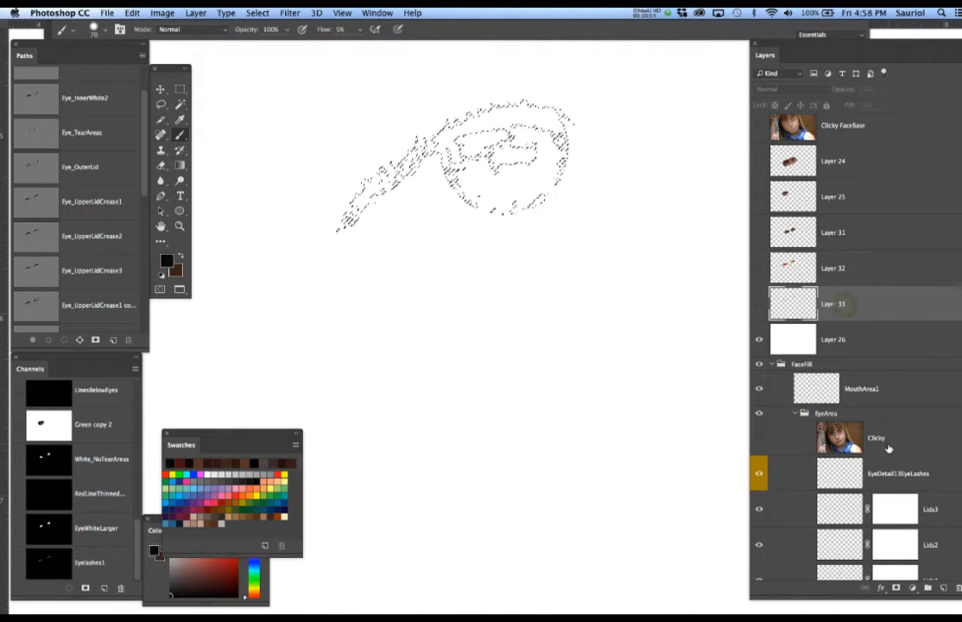
{"action": "left_click", "coordinate": [945, 588]}
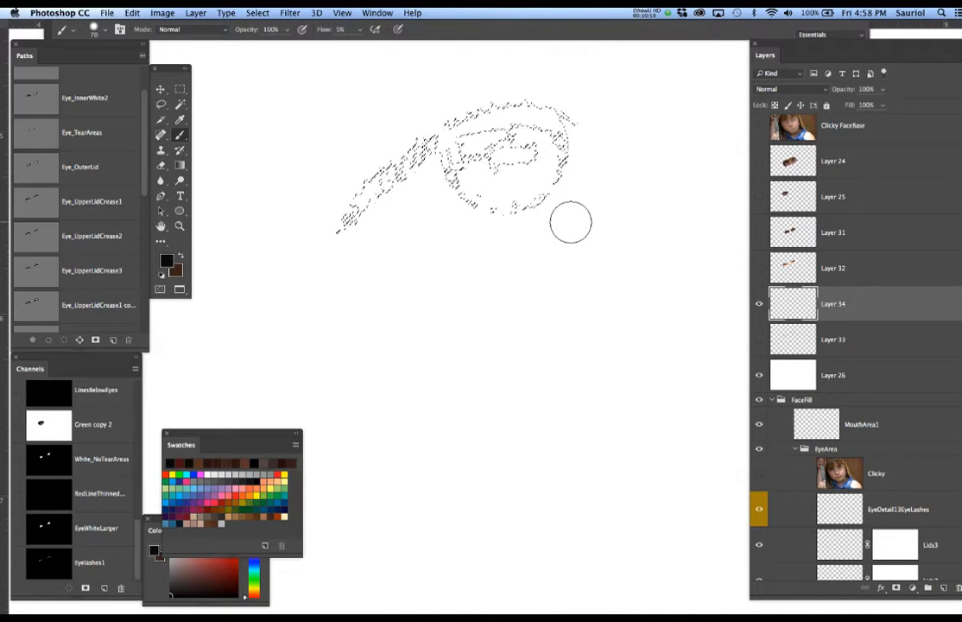
Step: Try filling the dark lash selection on Layer 34 with near-black, undo the fill and delete Layers 33 and 34
{"action": "key", "text": "alt"}
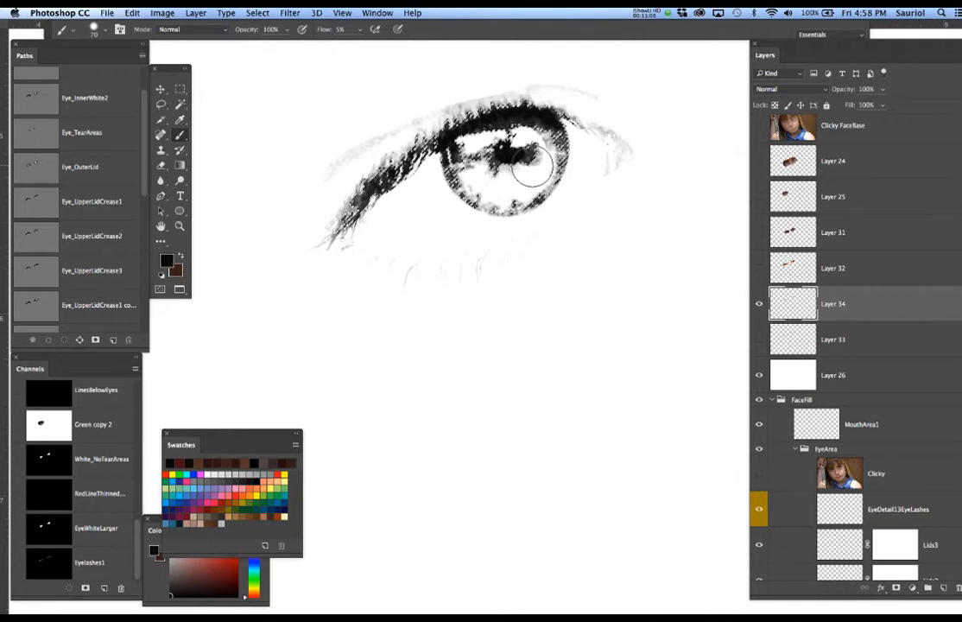
{"action": "key", "text": "super+z"}
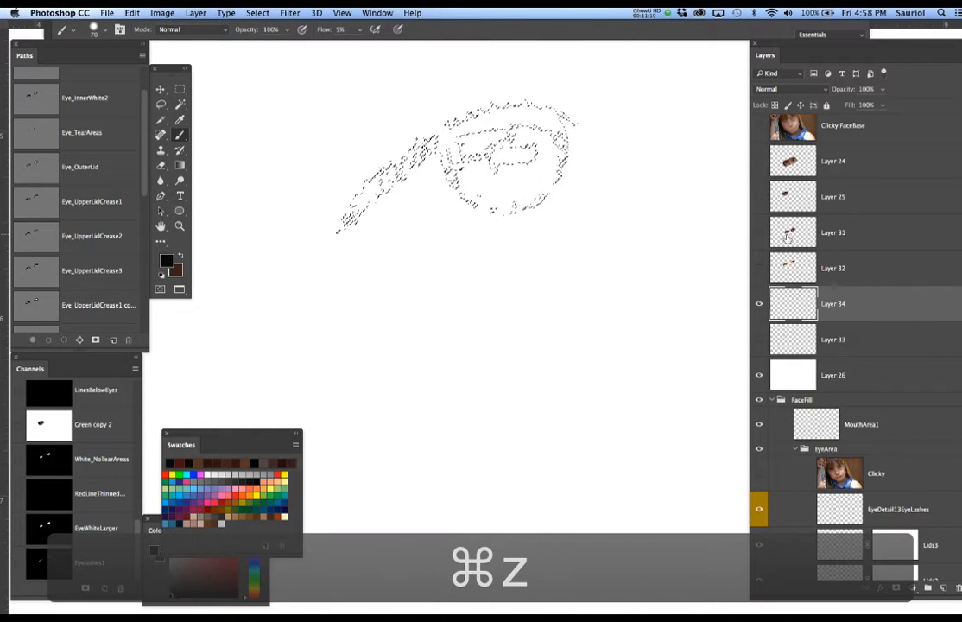
{"action": "left_click", "coordinate": [846, 341], "text": "shift"}
{"action": "left_click_drag", "start_coordinate": [868, 307], "coordinate": [944, 587]}
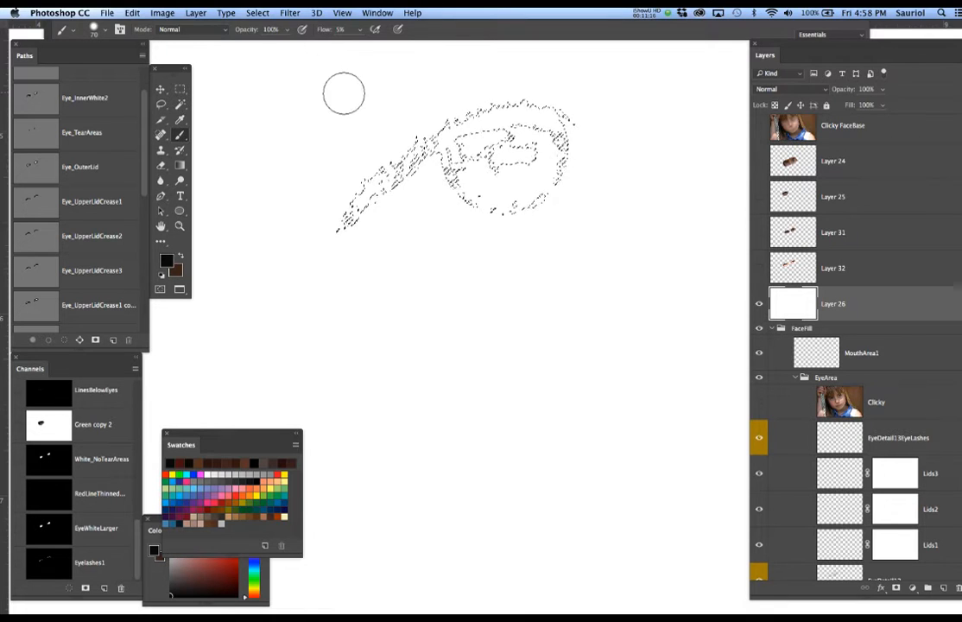
Step: Save the dark lash selection as a new channel named Eyelashes2 and clear the selection
{"action": "left_click", "coordinate": [258, 13]}
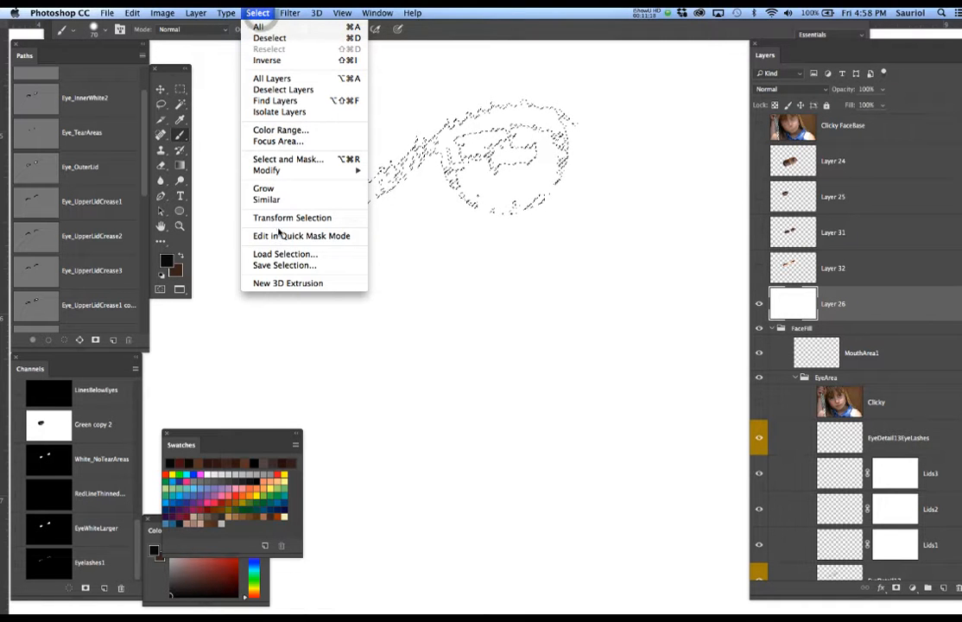
{"action": "left_click", "coordinate": [284, 265]}
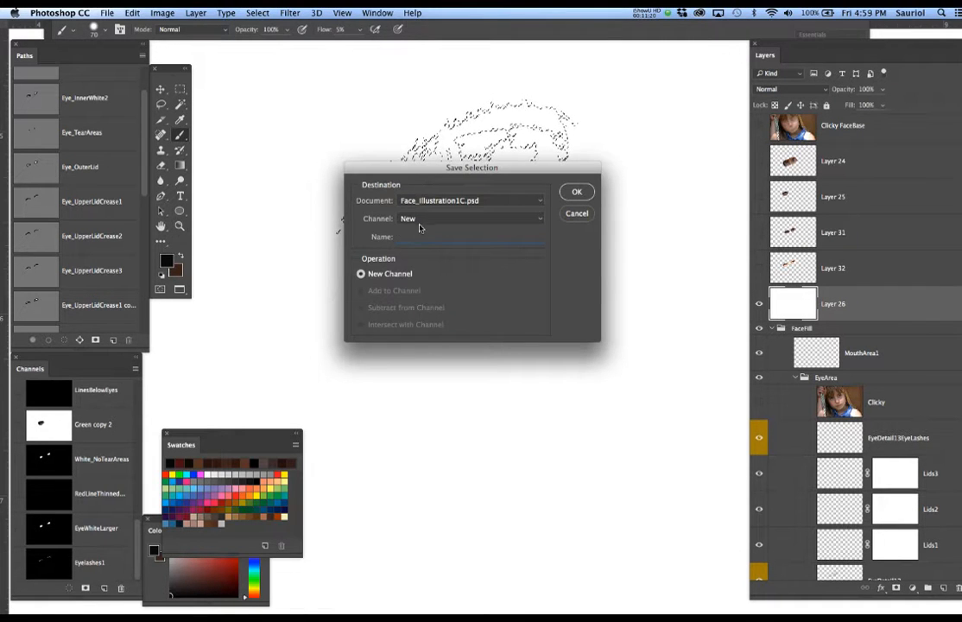
{"action": "type", "text": "E"}
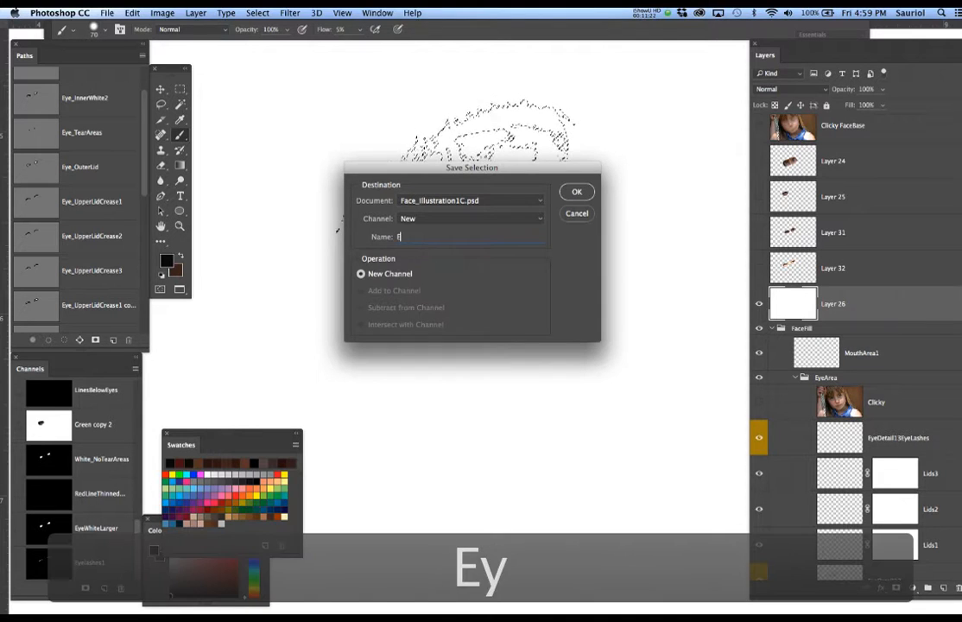
{"action": "type", "text": "yelashes"}
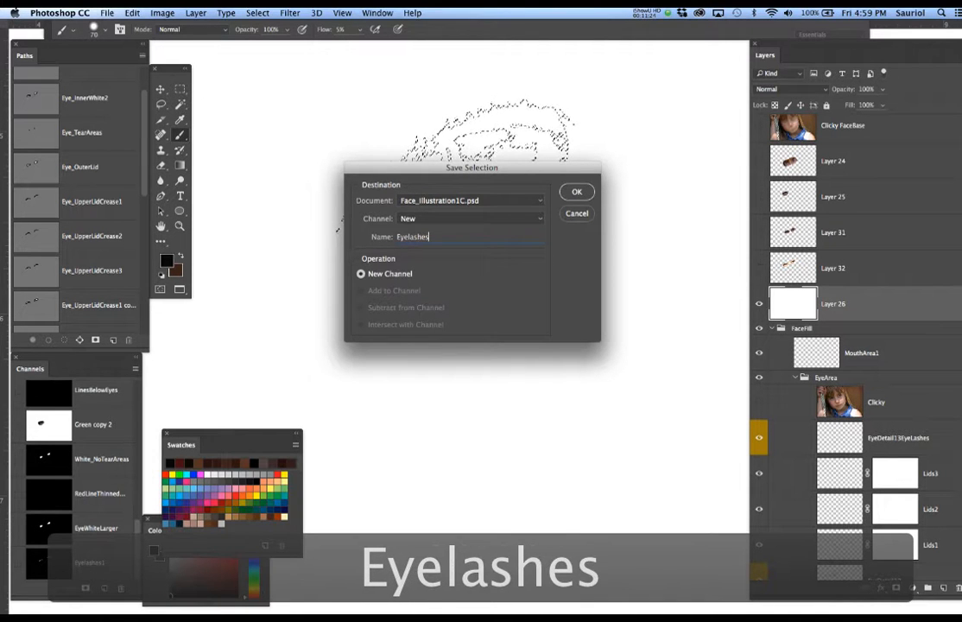
{"action": "type", "text": "2"}
{"action": "key", "text": "Return"}
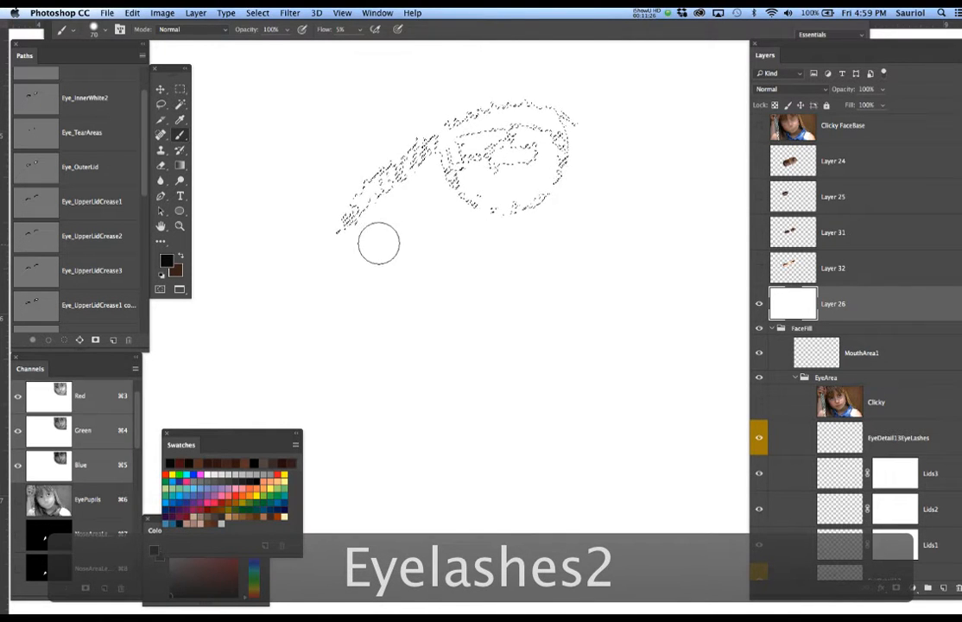
{"action": "key", "text": "super+d"}
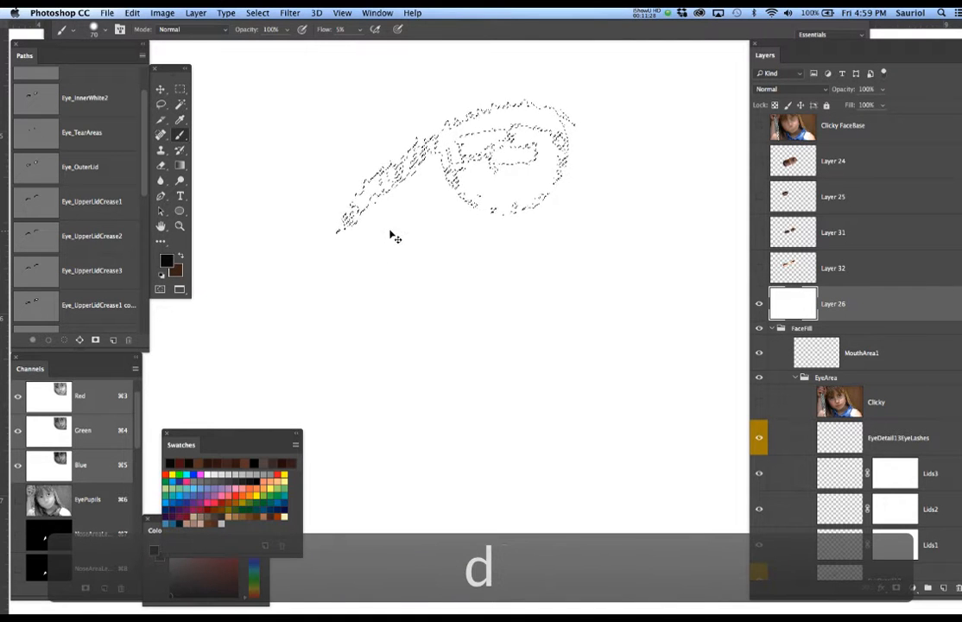
Step: Hide the white Layer 26 and make EyeDetail13EyeLashes the active layer
{"action": "left_click", "coordinate": [759, 306]}
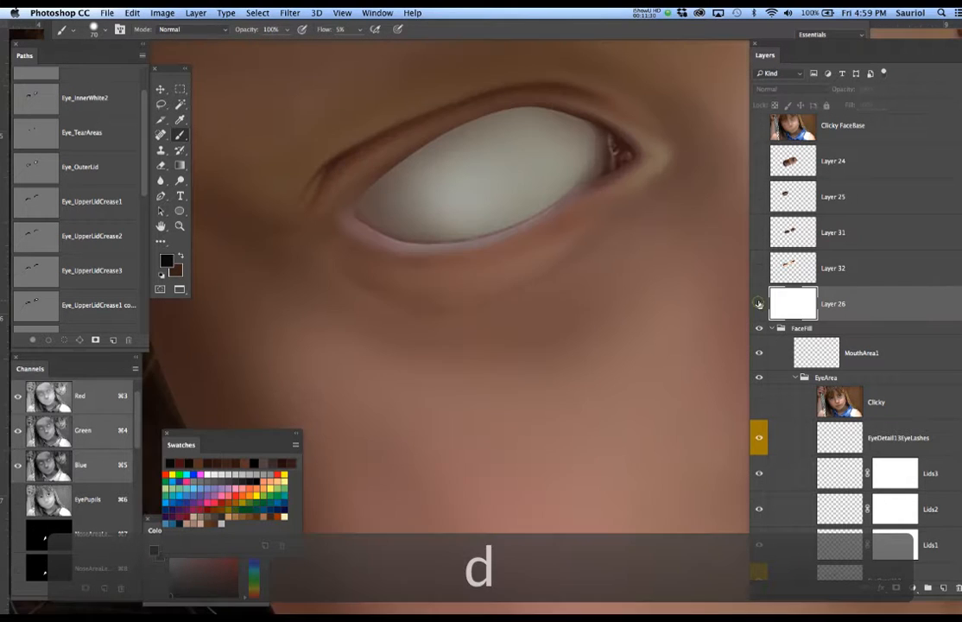
{"action": "scroll", "coordinate": [863, 388], "scroll_direction": "down", "scroll_amount": 2}
{"action": "left_click", "coordinate": [895, 377]}
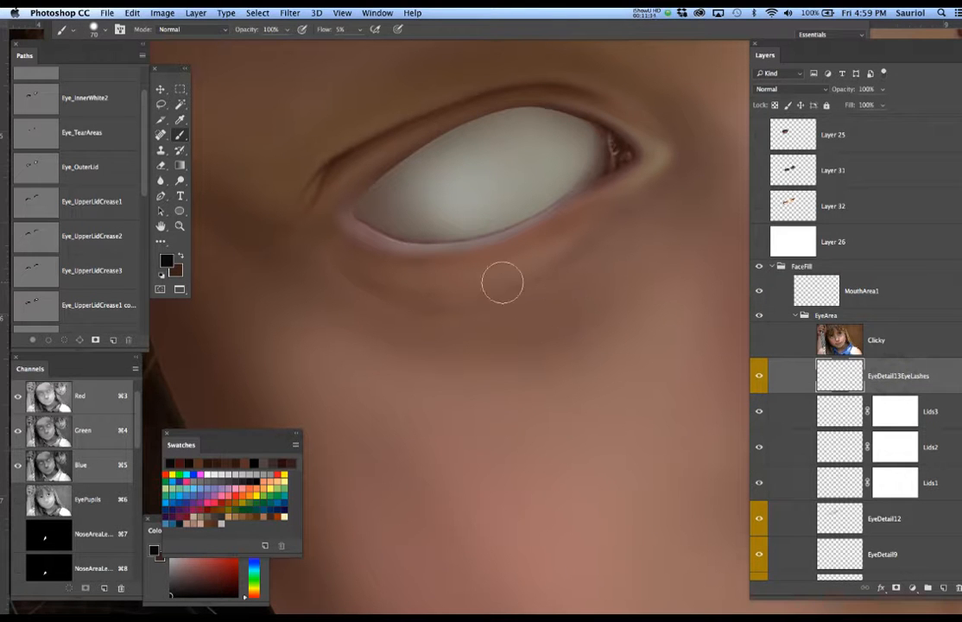
Step: Display the Eyelashes1 channel on its own for retouching and set the Brush's flow to 50%
{"action": "scroll", "coordinate": [136, 404], "scroll_direction": "down", "scroll_amount": 5}
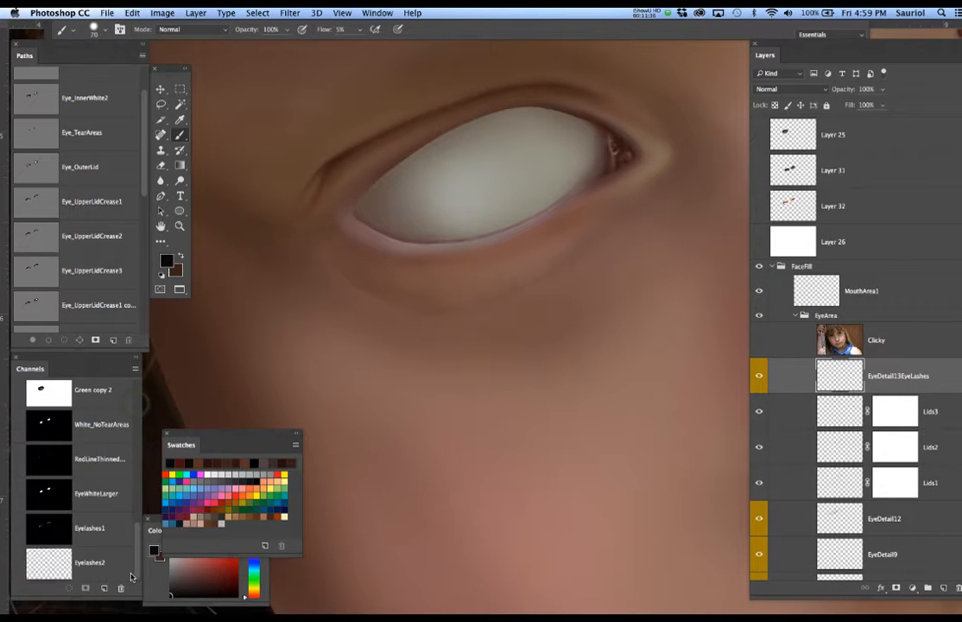
{"action": "left_click", "coordinate": [55, 528]}
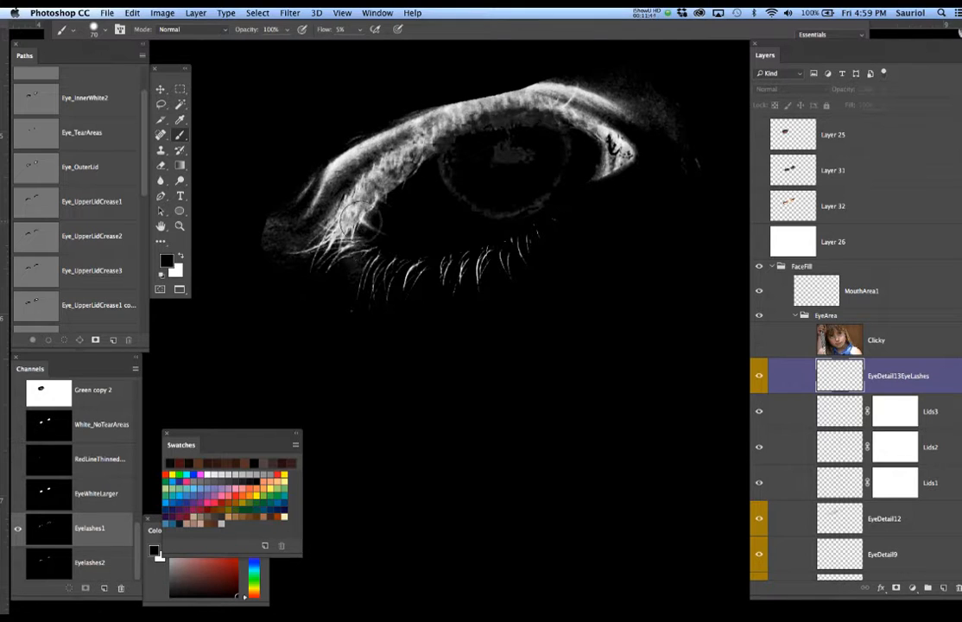
{"action": "key", "text": "b"}
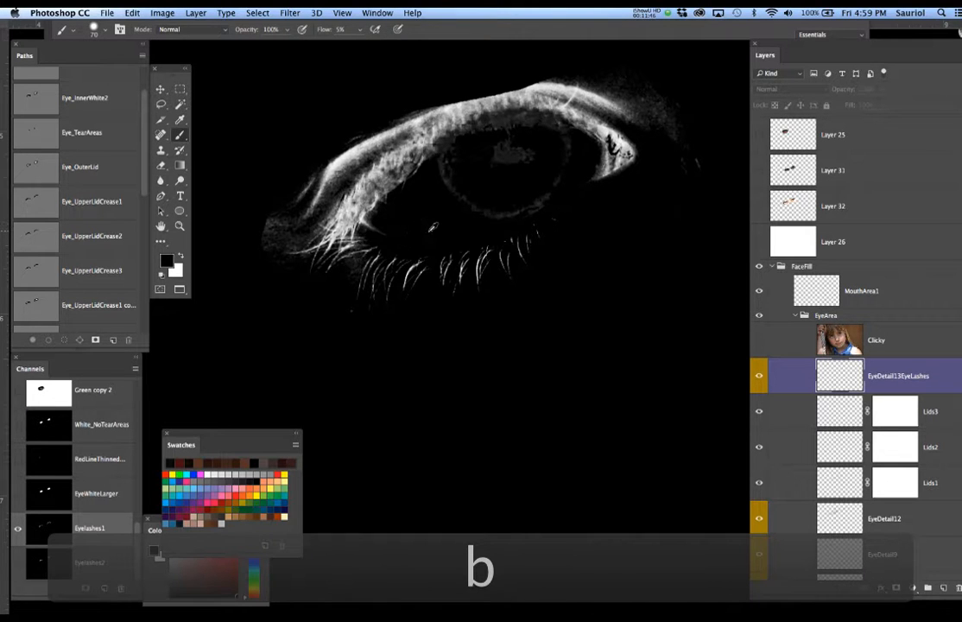
{"action": "right_click", "coordinate": [431, 229]}
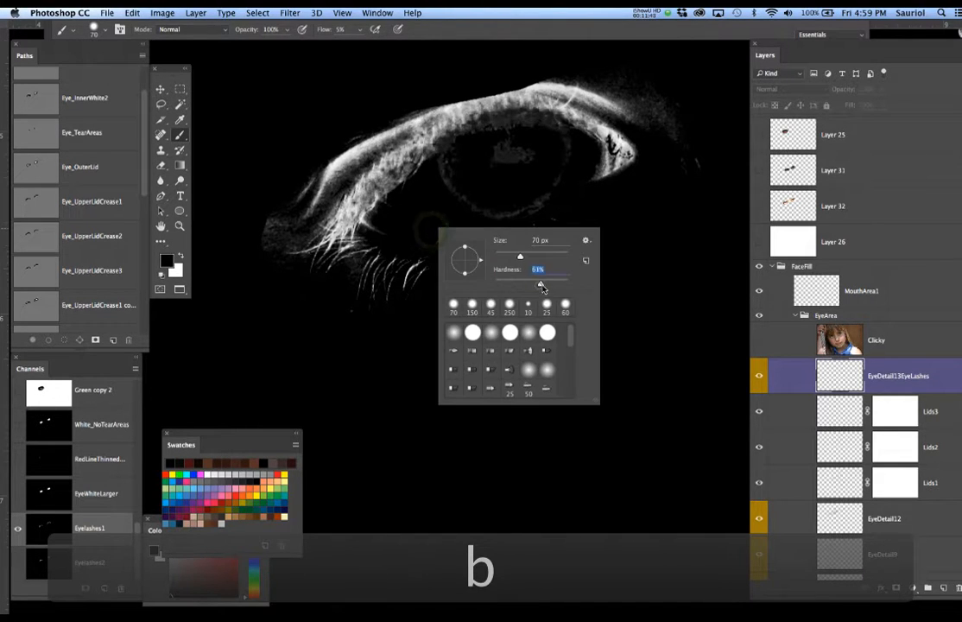
{"action": "left_click", "coordinate": [329, 31]}
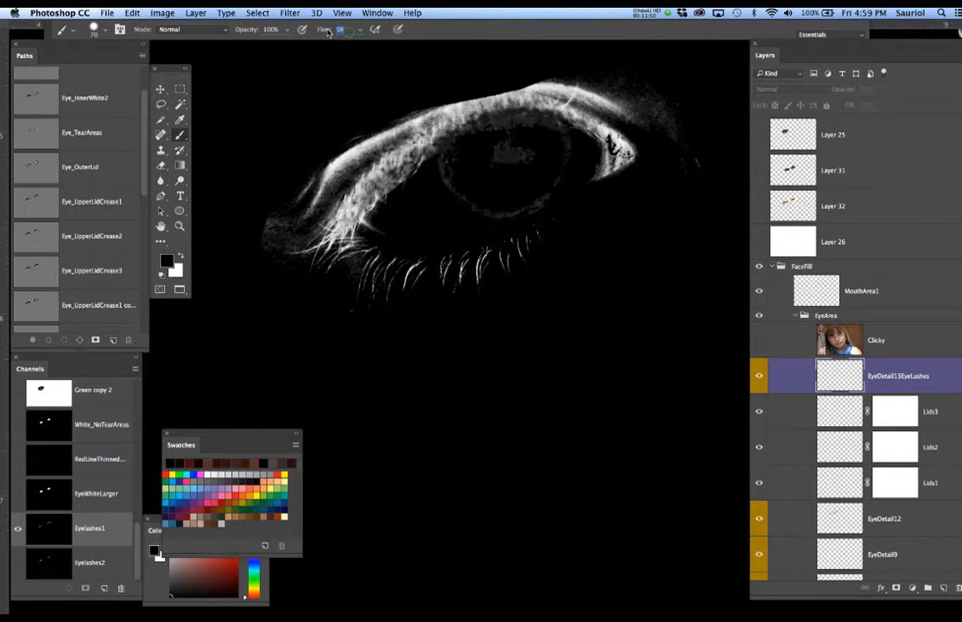
{"action": "type", "text": "50"}
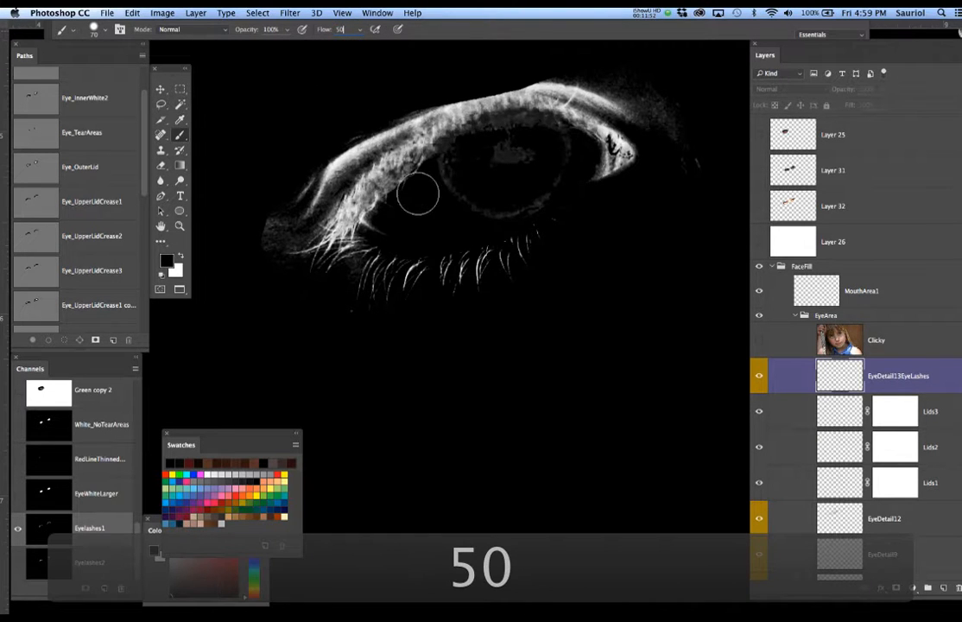
Step: Paint black over the inner corner, iris and upper lash line of the first eye in Eyelashes1, shrinking the brush to 30 px near the outer corner
{"action": "key", "text": "bracketright"}
{"action": "key", "text": "bracketright"}
{"action": "key", "text": "bracketright"}
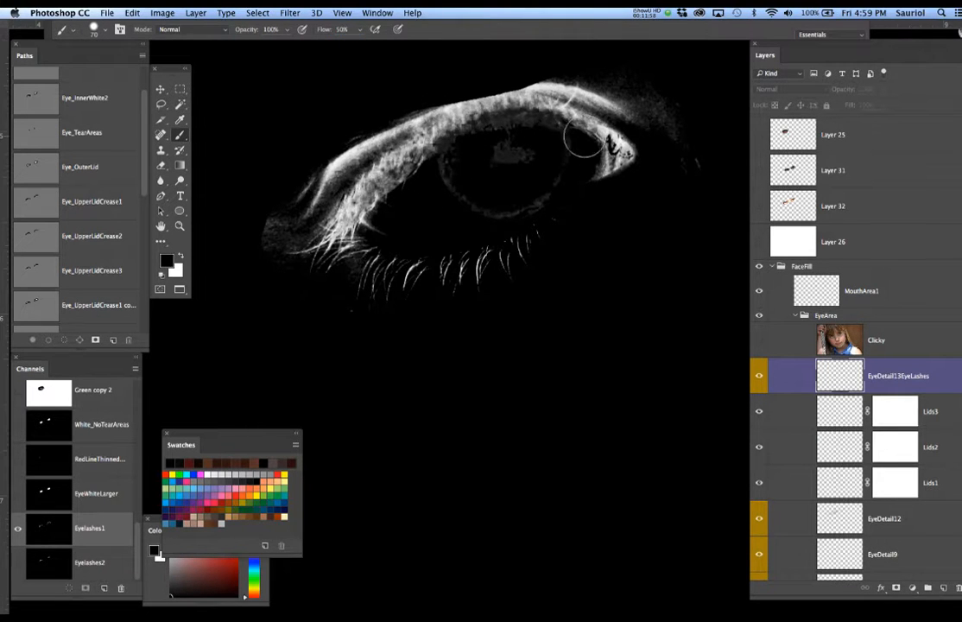
{"action": "left_click", "coordinate": [607, 145]}
{"action": "mouse_move", "coordinate": [532, 205]}
{"action": "left_mouse_down"}
{"action": "mouse_move", "coordinate": [440, 180]}
{"action": "mouse_move", "coordinate": [443, 166]}
{"action": "mouse_move", "coordinate": [457, 142]}
{"action": "mouse_move", "coordinate": [548, 104]}
{"action": "mouse_move", "coordinate": [680, 98]}
{"action": "mouse_move", "coordinate": [645, 140]}
{"action": "mouse_move", "coordinate": [695, 175]}
{"action": "mouse_move", "coordinate": [560, 132]}
{"action": "mouse_move", "coordinate": [602, 131]}
{"action": "mouse_move", "coordinate": [524, 134]}
{"action": "mouse_move", "coordinate": [507, 152]}
{"action": "mouse_move", "coordinate": [515, 108]}
{"action": "mouse_move", "coordinate": [537, 87]}
{"action": "mouse_move", "coordinate": [441, 148]}
{"action": "left_mouse_up"}
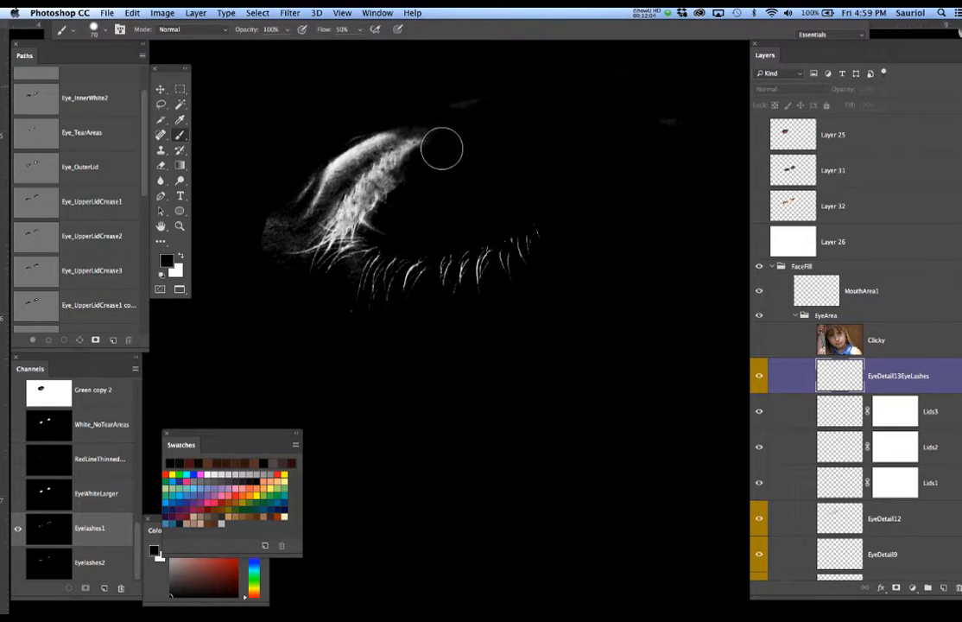
{"action": "mouse_move", "coordinate": [383, 195]}
{"action": "left_mouse_down"}
{"action": "mouse_move", "coordinate": [331, 216]}
{"action": "mouse_move", "coordinate": [338, 210]}
{"action": "mouse_move", "coordinate": [351, 208]}
{"action": "mouse_move", "coordinate": [358, 222]}
{"action": "mouse_move", "coordinate": [323, 224]}
{"action": "left_mouse_up"}
{"action": "key", "text": "bracketleft"}
{"action": "key", "text": "bracketleft"}
{"action": "key", "text": "bracketleft"}
{"action": "key", "text": "bracketleft"}
{"action": "key", "text": "bracketleft"}
{"action": "key", "text": "bracketleft"}
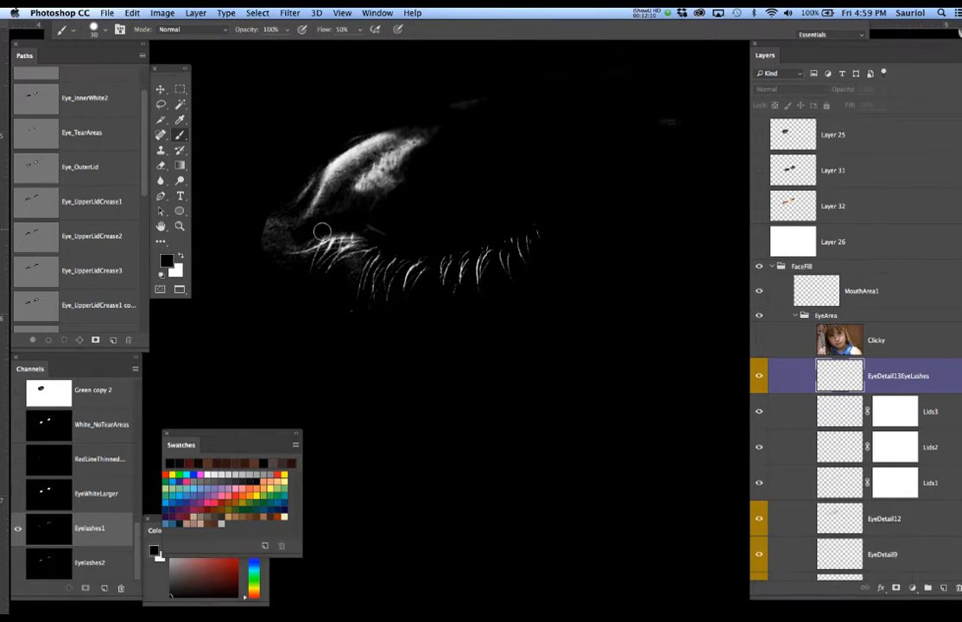
{"action": "mouse_move", "coordinate": [258, 245]}
{"action": "left_mouse_down"}
{"action": "mouse_move", "coordinate": [281, 224]}
{"action": "mouse_move", "coordinate": [360, 215]}
{"action": "left_mouse_up"}
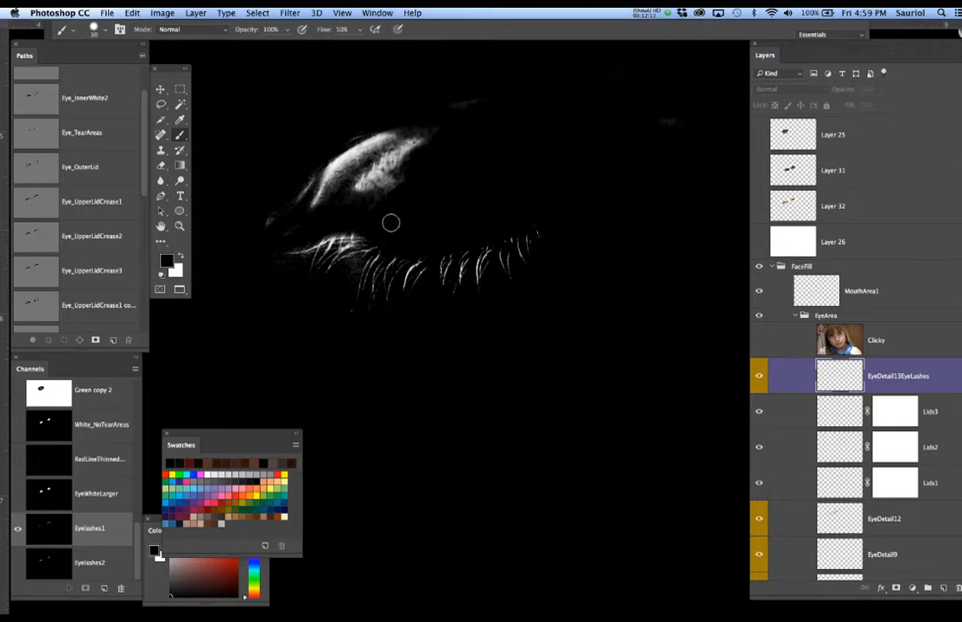
Step: Paint out the remaining upper-lid crease and skin texture above that eye's lower lashes with an 80 px black brush
{"action": "key", "text": "bracketright"}
{"action": "key", "text": "bracketright"}
{"action": "key", "text": "bracketright"}
{"action": "key", "text": "bracketright"}
{"action": "key", "text": "bracketright"}
{"action": "key", "text": "bracketright"}
{"action": "key", "text": "bracketright"}
{"action": "mouse_move", "coordinate": [442, 141]}
{"action": "left_mouse_down"}
{"action": "mouse_move", "coordinate": [372, 133]}
{"action": "mouse_move", "coordinate": [357, 144]}
{"action": "mouse_move", "coordinate": [364, 161]}
{"action": "mouse_move", "coordinate": [392, 167]}
{"action": "mouse_move", "coordinate": [331, 164]}
{"action": "mouse_move", "coordinate": [275, 217]}
{"action": "left_mouse_up"}
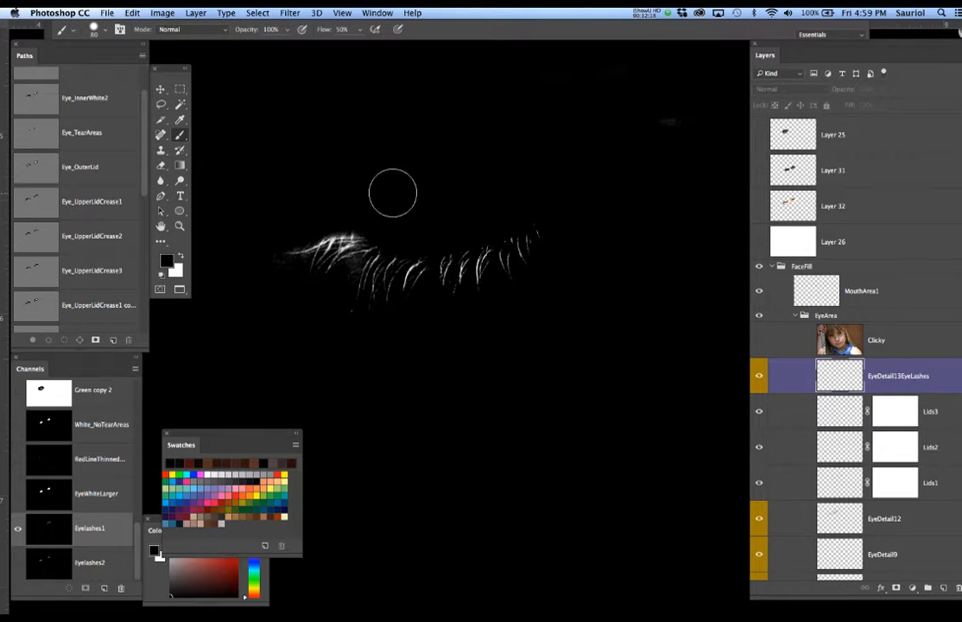
{"action": "left_click_drag", "start_coordinate": [497, 200], "coordinate": [410, 237]}
Step: Paint black over the other eye's upper-lid crease and inner corner in Eyelashes1, reducing the brush to 40 px and keeping its lashes
{"action": "scroll", "coordinate": [406, 242], "scroll_direction": "up", "scroll_amount": 5}
{"action": "key", "text": "bracketright"}
{"action": "key", "text": "bracketright"}
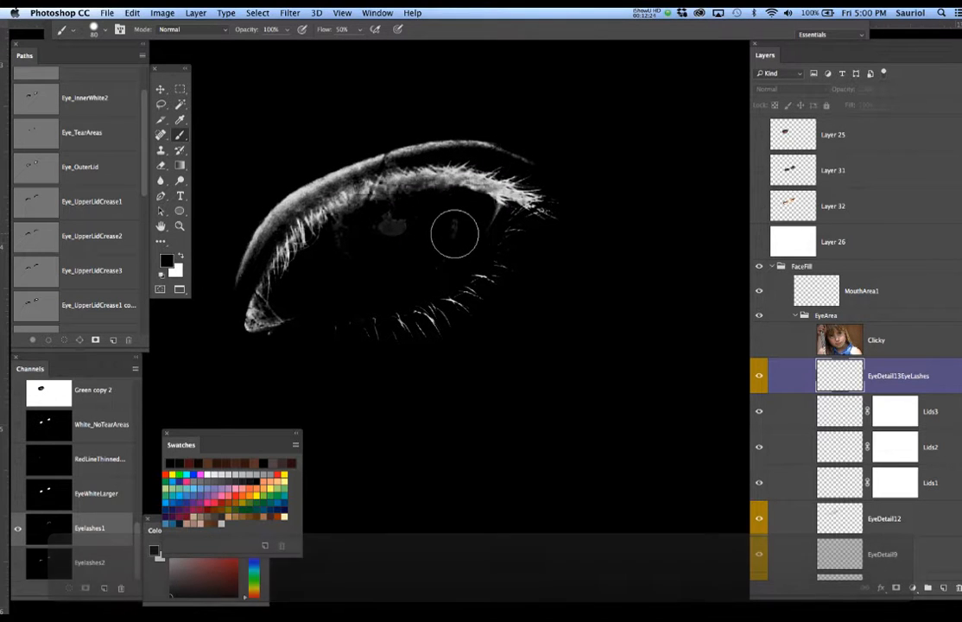
{"action": "mouse_move", "coordinate": [533, 136]}
{"action": "left_mouse_down"}
{"action": "mouse_move", "coordinate": [475, 129]}
{"action": "mouse_move", "coordinate": [423, 134]}
{"action": "left_mouse_up"}
{"action": "key", "text": "bracketleft"}
{"action": "key", "text": "bracketleft"}
{"action": "key", "text": "bracketleft"}
{"action": "key", "text": "bracketleft"}
{"action": "key", "text": "bracketleft"}
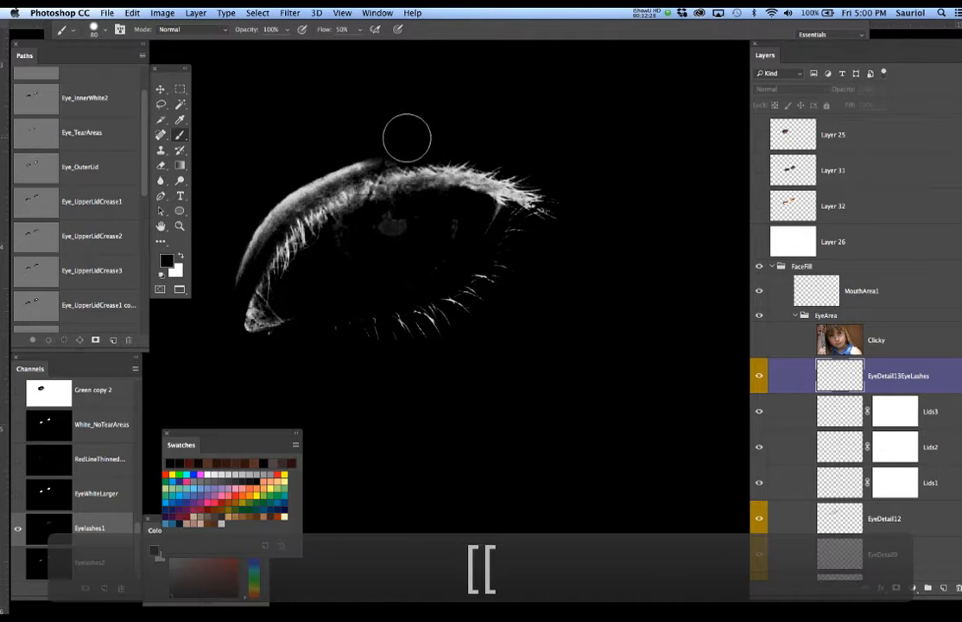
{"action": "mouse_move", "coordinate": [402, 145]}
{"action": "left_mouse_down"}
{"action": "mouse_move", "coordinate": [331, 173]}
{"action": "mouse_move", "coordinate": [386, 150]}
{"action": "mouse_move", "coordinate": [340, 160]}
{"action": "mouse_move", "coordinate": [296, 197]}
{"action": "left_mouse_up"}
{"action": "mouse_move", "coordinate": [322, 162]}
{"action": "left_mouse_down"}
{"action": "mouse_move", "coordinate": [290, 185]}
{"action": "mouse_move", "coordinate": [288, 212]}
{"action": "left_mouse_up"}
{"action": "mouse_move", "coordinate": [220, 303]}
{"action": "left_mouse_down"}
{"action": "mouse_move", "coordinate": [251, 286]}
{"action": "mouse_move", "coordinate": [275, 326]}
{"action": "mouse_move", "coordinate": [258, 321]}
{"action": "left_mouse_up"}
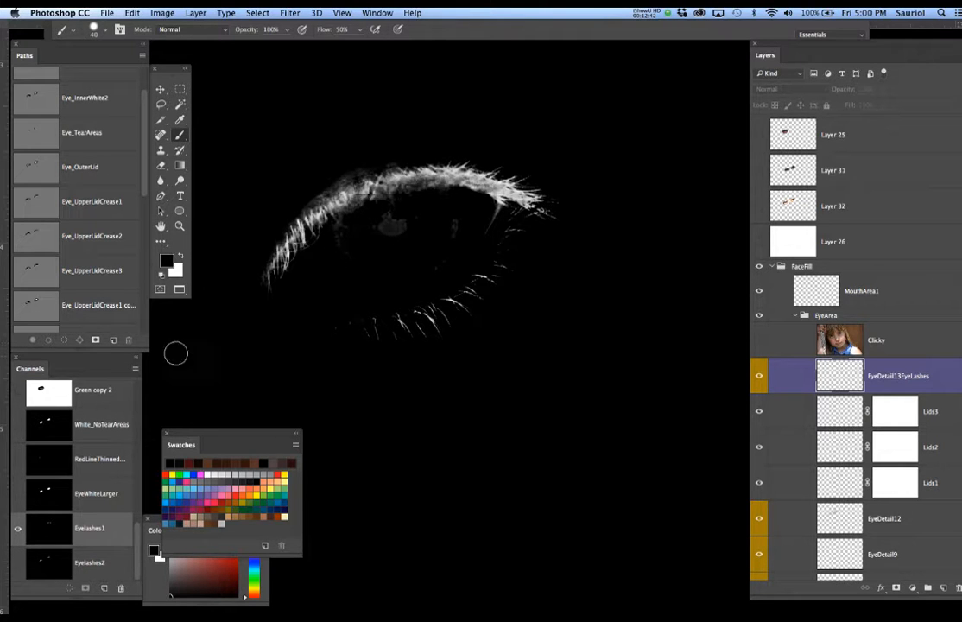
Step: Display the Eyelashes2 channel and paint black over the same eye's pupil and iris ring, enlarging the brush to 70 px
{"action": "left_click", "coordinate": [104, 572]}
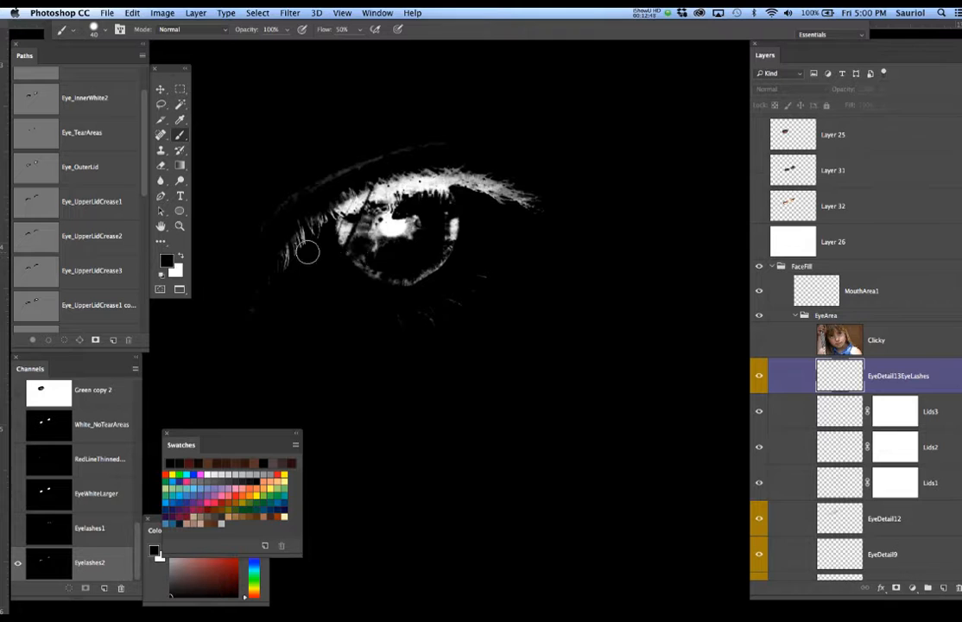
{"action": "left_click_drag", "start_coordinate": [380, 227], "coordinate": [470, 224]}
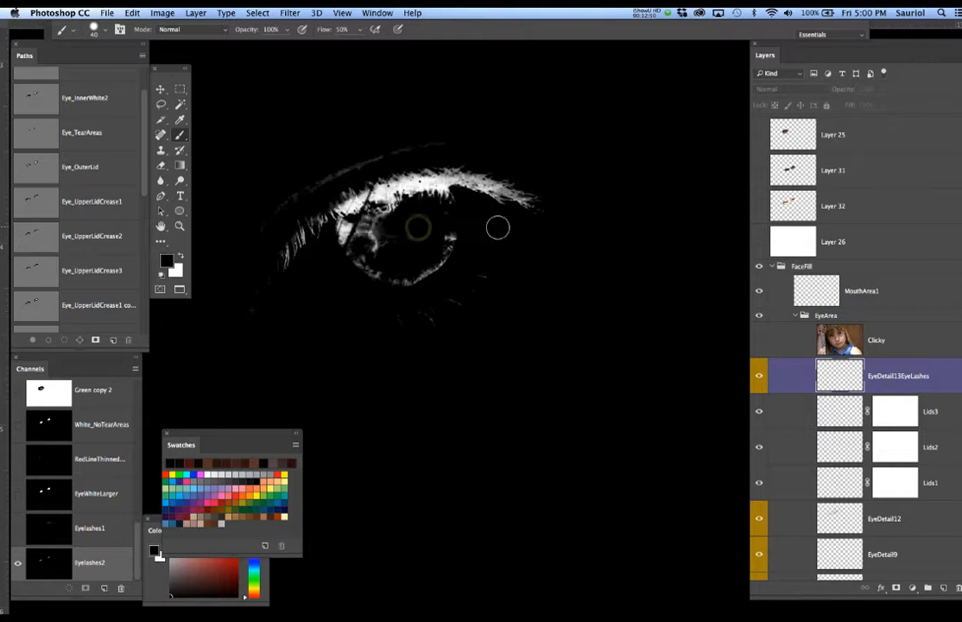
{"action": "key", "text": "bracketright"}
{"action": "key", "text": "bracketright"}
{"action": "key", "text": "bracketright"}
{"action": "key", "text": "bracketright"}
{"action": "mouse_move", "coordinate": [450, 279]}
{"action": "left_mouse_down"}
{"action": "mouse_move", "coordinate": [409, 276]}
{"action": "mouse_move", "coordinate": [387, 285]}
{"action": "mouse_move", "coordinate": [347, 246]}
{"action": "left_mouse_up"}
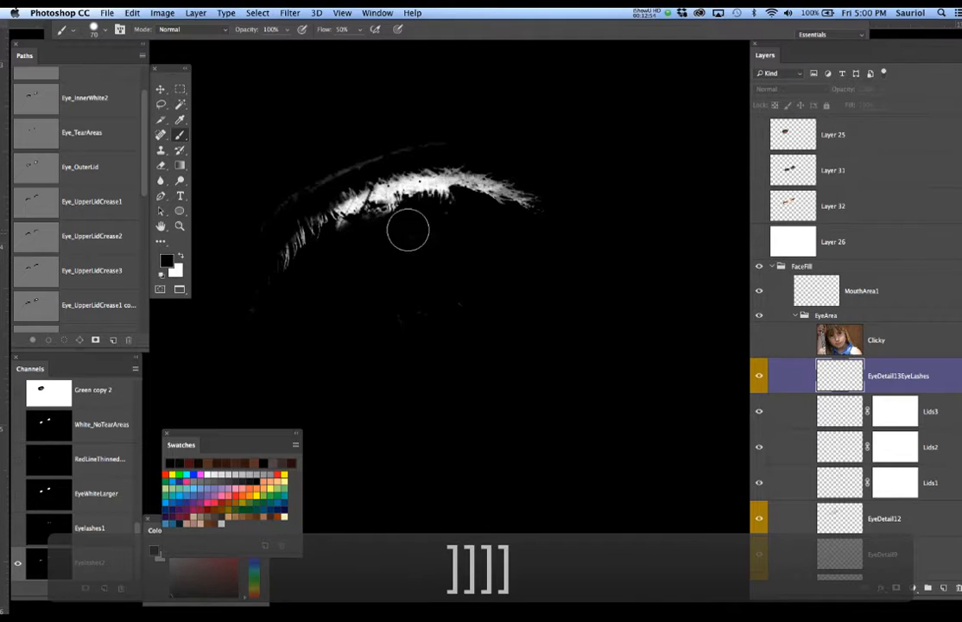
Step: Clean up that eye in Eyelashes2 with a 40 px black brush along the upper lashes' lower edge, the lid crease and stray specks below
{"action": "key", "text": "bracketleft"}
{"action": "key", "text": "bracketleft"}
{"action": "key", "text": "bracketleft"}
{"action": "key", "text": "bracketleft"}
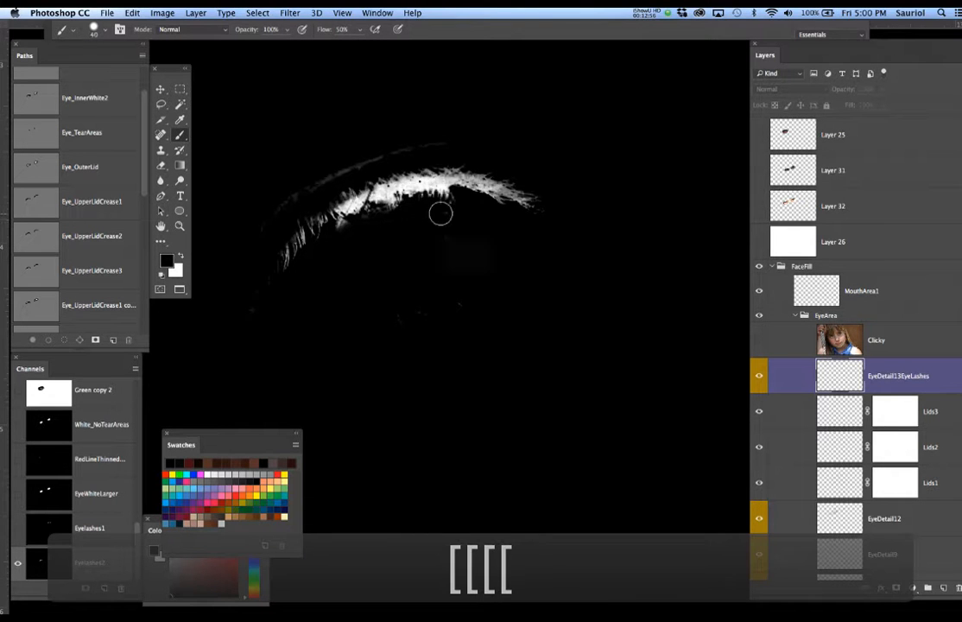
{"action": "left_click_drag", "start_coordinate": [399, 210], "coordinate": [339, 224]}
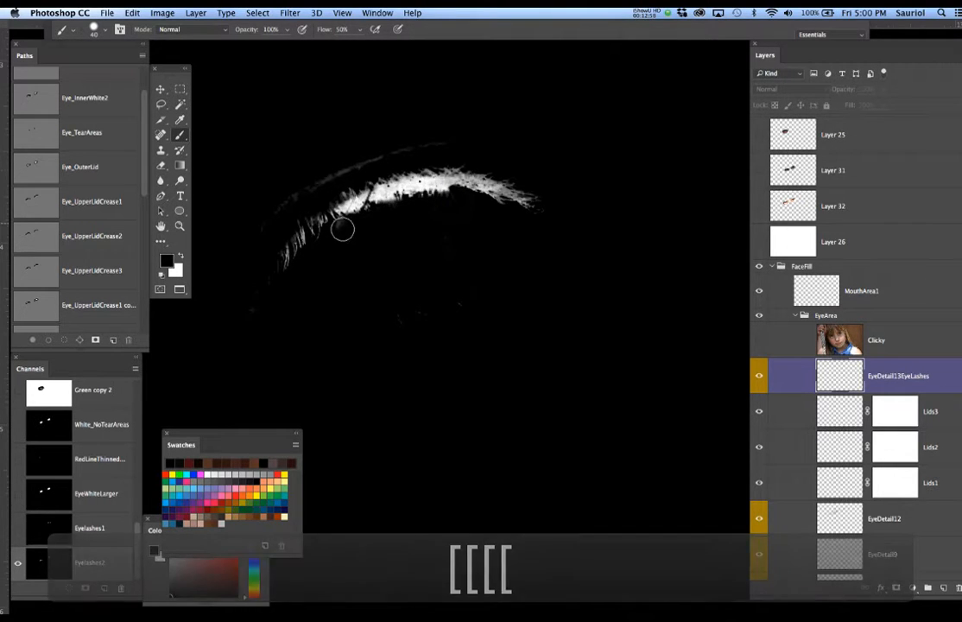
{"action": "left_click_drag", "start_coordinate": [437, 141], "coordinate": [301, 178]}
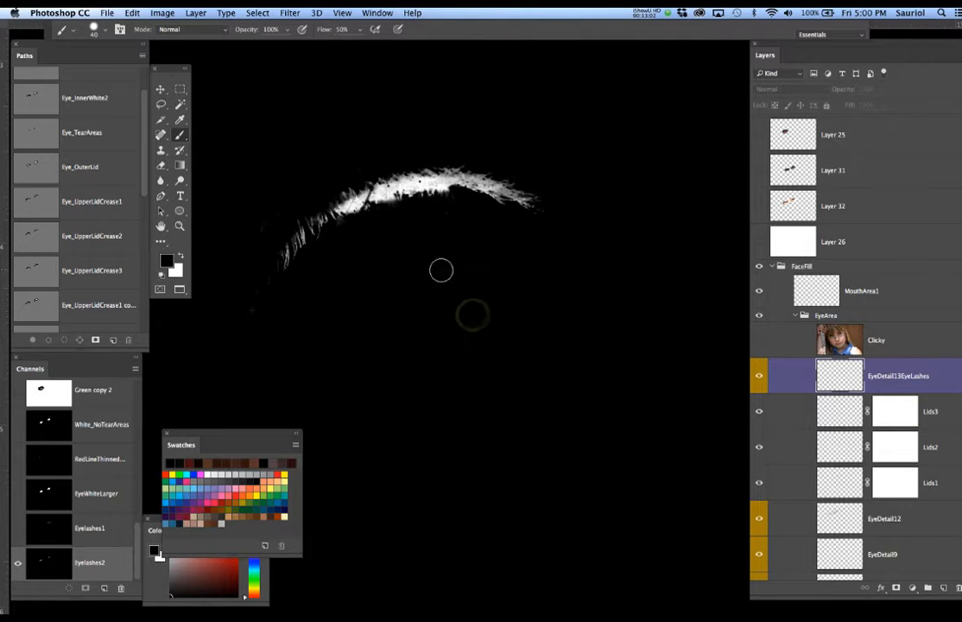
{"action": "left_click_drag", "start_coordinate": [340, 286], "coordinate": [455, 270]}
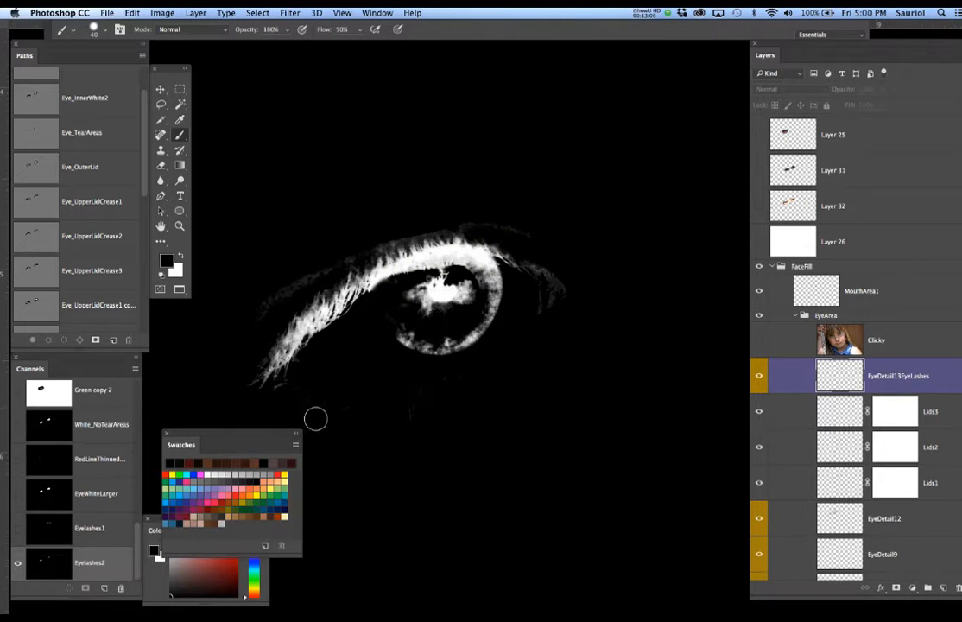
Step: Paint black over the first eye's iris, lid crease and stray specks in Eyelashes2, leaving only the upper lashes
{"action": "mouse_move", "coordinate": [406, 409]}
{"action": "left_mouse_down"}
{"action": "mouse_move", "coordinate": [466, 339]}
{"action": "mouse_move", "coordinate": [499, 284]}
{"action": "mouse_move", "coordinate": [471, 273]}
{"action": "mouse_move", "coordinate": [424, 287]}
{"action": "mouse_move", "coordinate": [445, 273]}
{"action": "mouse_move", "coordinate": [407, 287]}
{"action": "mouse_move", "coordinate": [398, 302]}
{"action": "mouse_move", "coordinate": [499, 290]}
{"action": "mouse_move", "coordinate": [487, 301]}
{"action": "mouse_move", "coordinate": [439, 296]}
{"action": "mouse_move", "coordinate": [383, 344]}
{"action": "mouse_move", "coordinate": [420, 336]}
{"action": "left_mouse_up"}
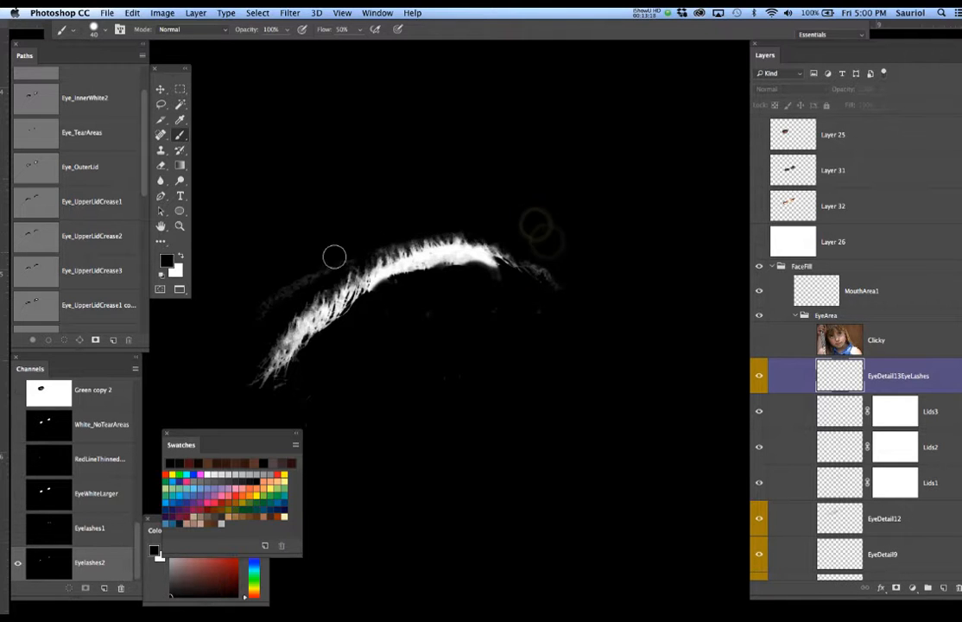
{"action": "left_click", "coordinate": [508, 322], "text": "alt+super"}
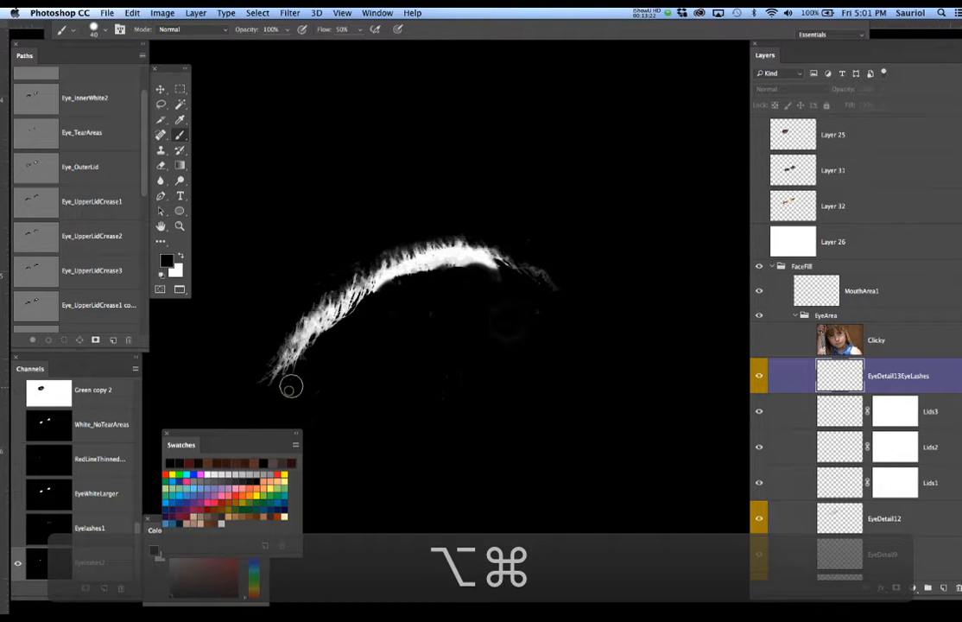
{"action": "left_click", "coordinate": [413, 371], "text": "alt+super"}
{"action": "left_click", "coordinate": [413, 370], "text": "alt+super"}
{"action": "left_click_drag", "start_coordinate": [492, 363], "coordinate": [389, 326]}
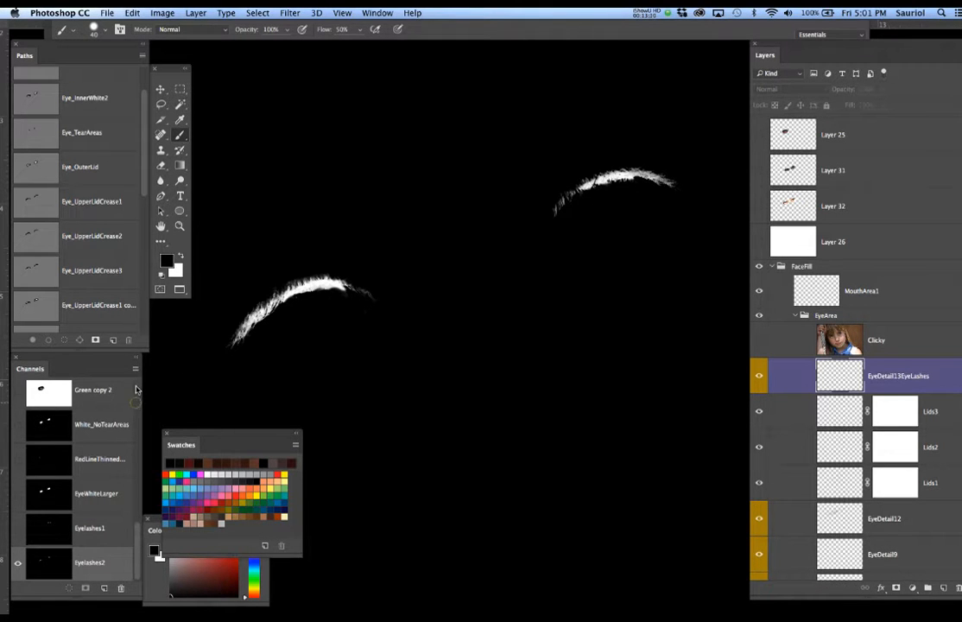
Step: Switch back to the RGB composite view and bring the Eyelashes1 and Eyelashes2 channels into reach in the channel list
{"action": "scroll", "coordinate": [136, 389], "scroll_direction": "up", "scroll_amount": 5}
{"action": "left_click_drag", "start_coordinate": [137, 486], "coordinate": [147, 389]}
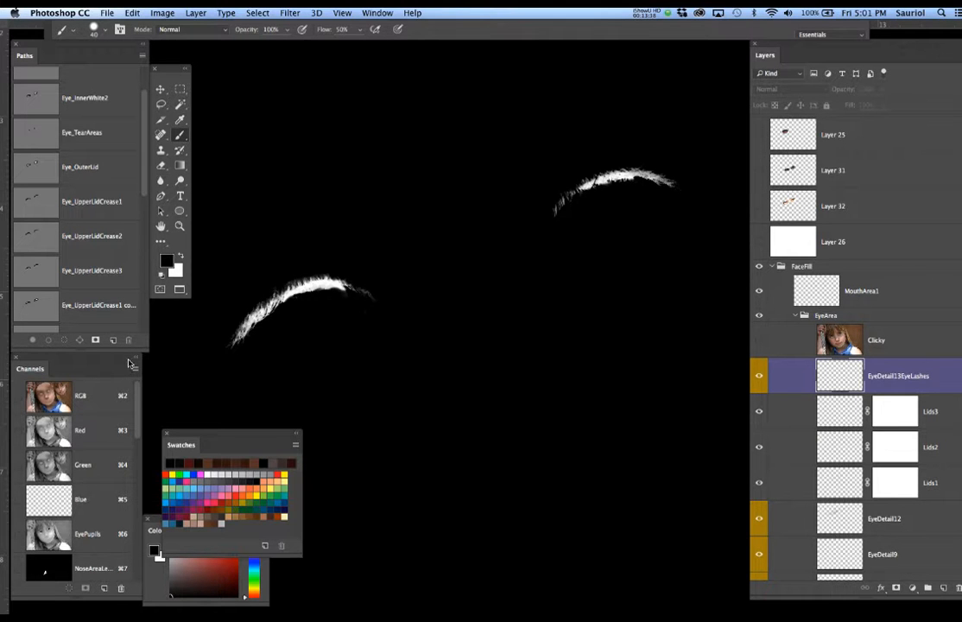
{"action": "left_click", "coordinate": [96, 396]}
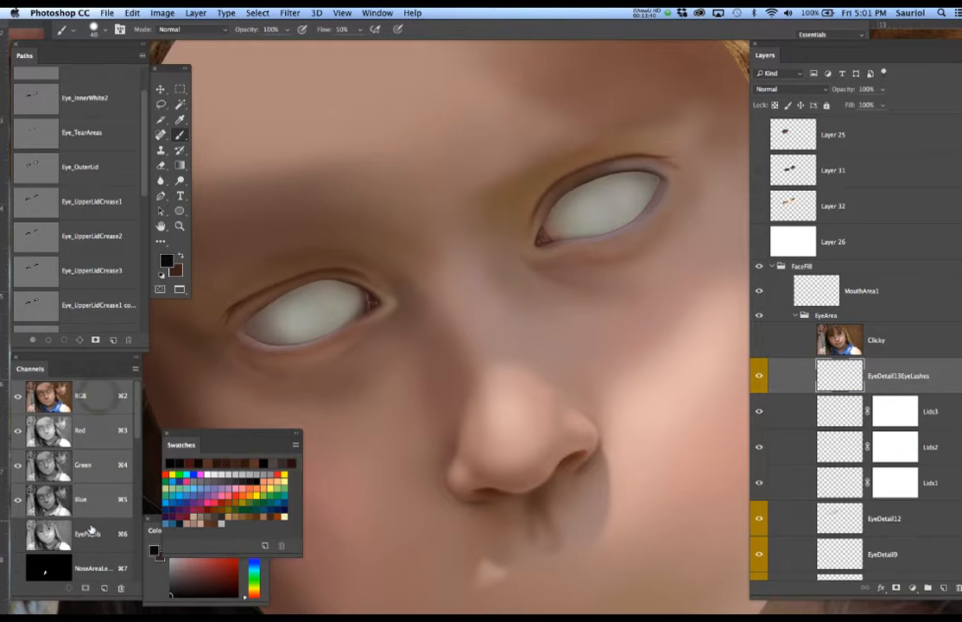
{"action": "scroll", "coordinate": [97, 514], "scroll_direction": "down", "scroll_amount": 10}
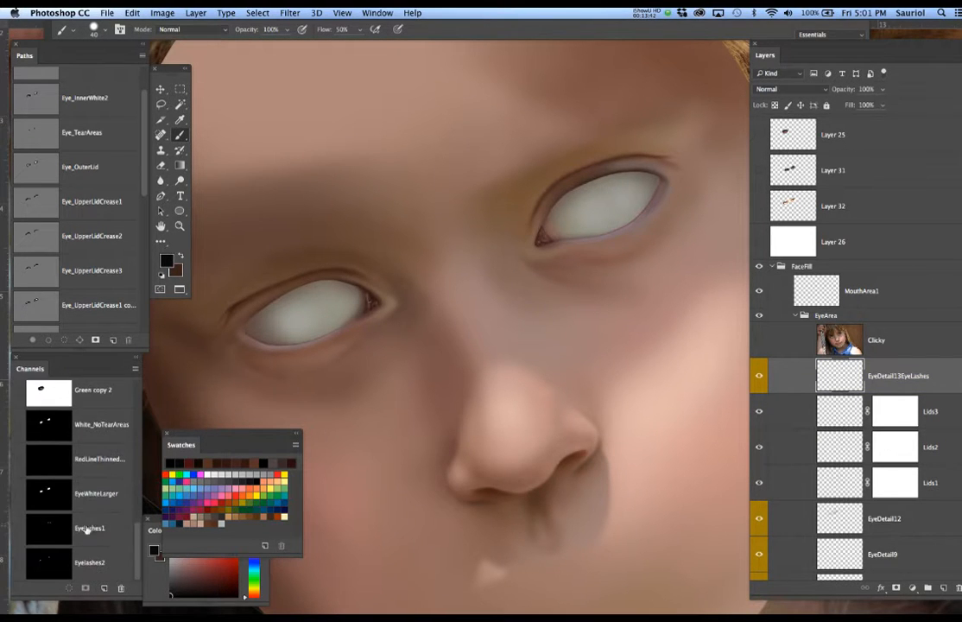
Step: Load the Eyelashes2 channel as a selection and set the foreground colour to dark brown #201102 for the brush
{"action": "left_click", "coordinate": [46, 566], "text": "super"}
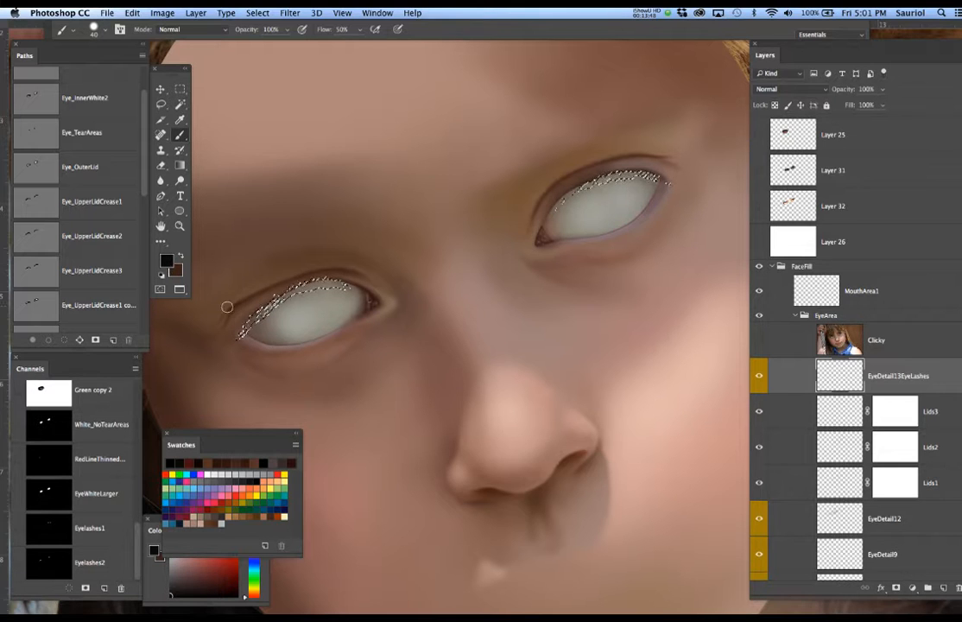
{"action": "left_click", "coordinate": [166, 260]}
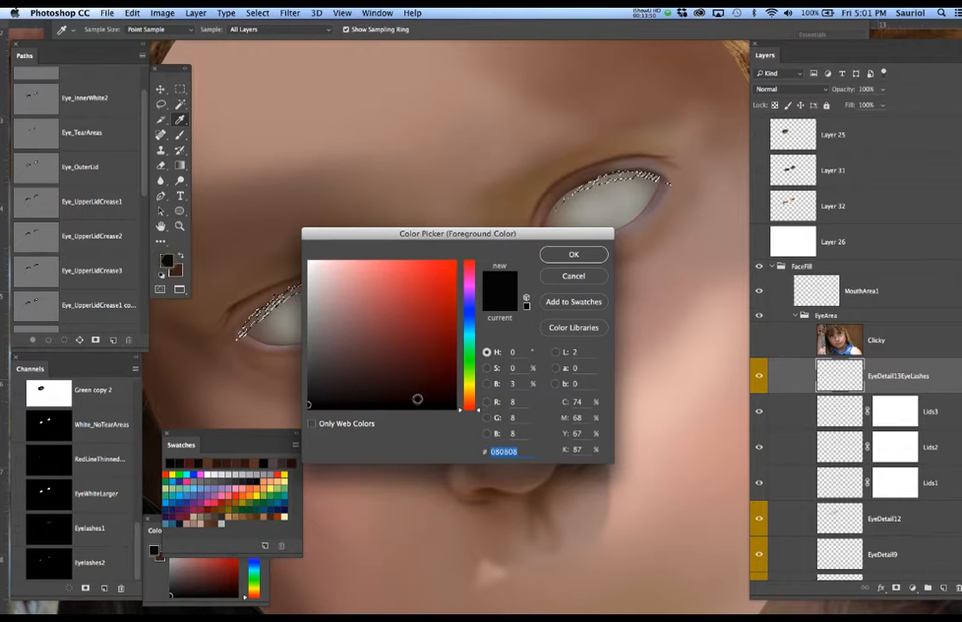
{"action": "mouse_move", "coordinate": [430, 388]}
{"action": "left_mouse_down"}
{"action": "mouse_move", "coordinate": [398, 378]}
{"action": "mouse_move", "coordinate": [379, 391]}
{"action": "left_mouse_up"}
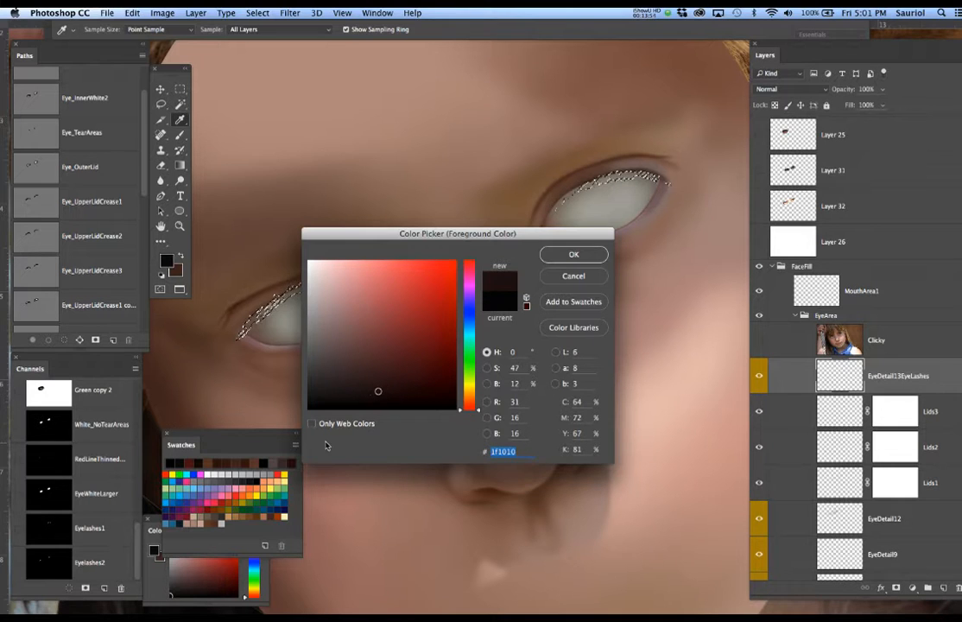
{"action": "left_click_drag", "start_coordinate": [478, 412], "coordinate": [478, 399]}
{"action": "left_click_drag", "start_coordinate": [439, 372], "coordinate": [449, 391]}
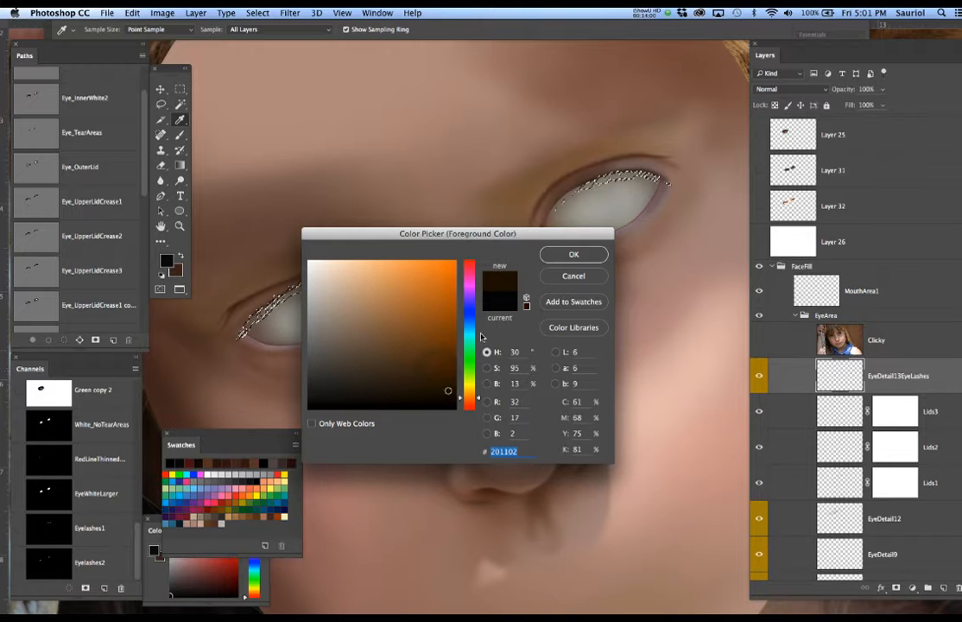
{"action": "key", "text": "Return"}
{"action": "key", "text": "b"}
Step: Hide the selection edges and set the brush to 125 px with 5% flow
{"action": "key", "text": "super+h"}
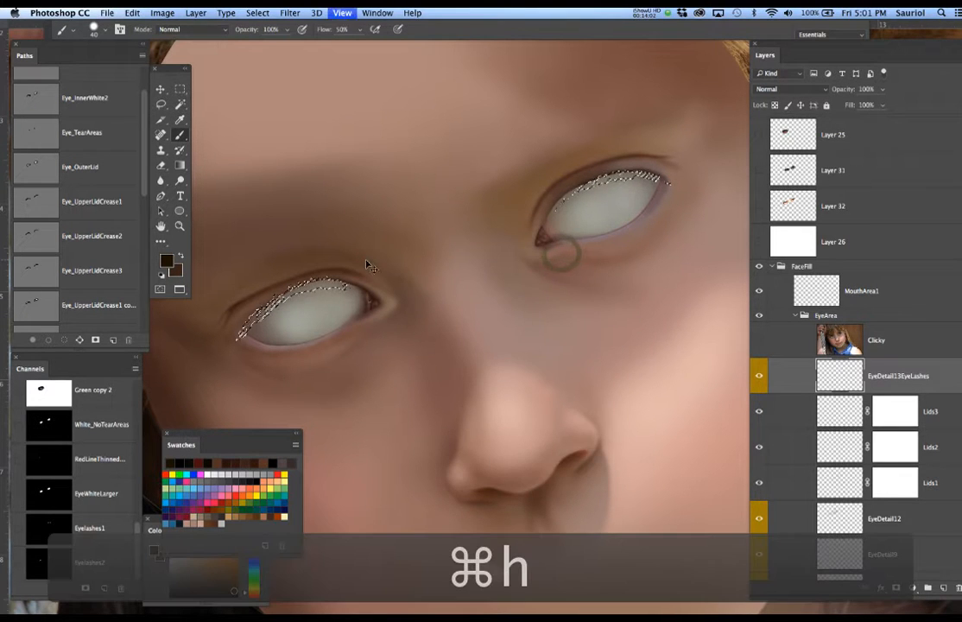
{"action": "key", "text": "bracketright"}
{"action": "key", "text": "bracketright"}
{"action": "key", "text": "bracketright"}
{"action": "key", "text": "bracketright"}
{"action": "key", "text": "bracketright"}
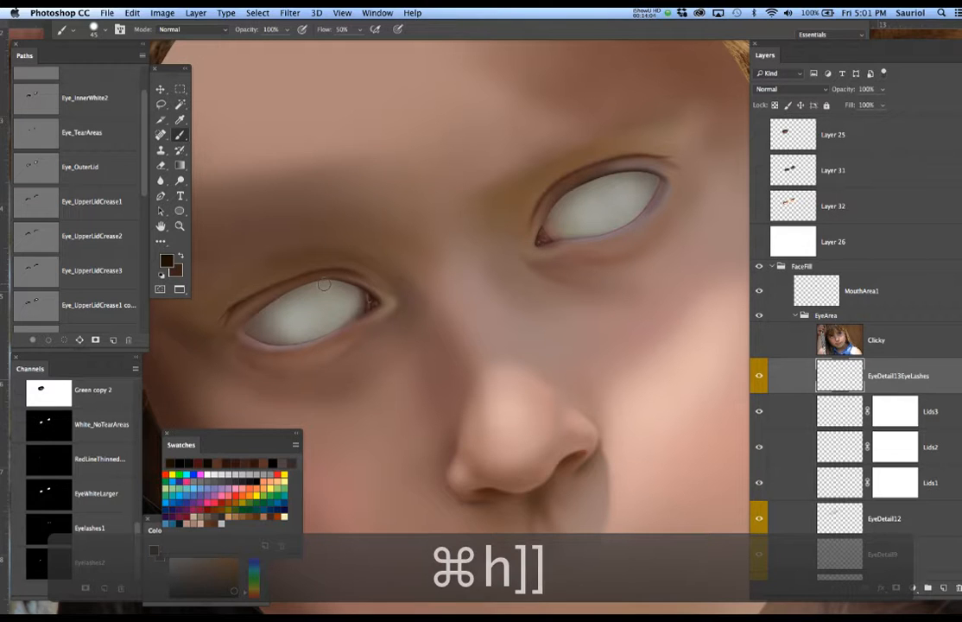
{"action": "left_click", "coordinate": [336, 31]}
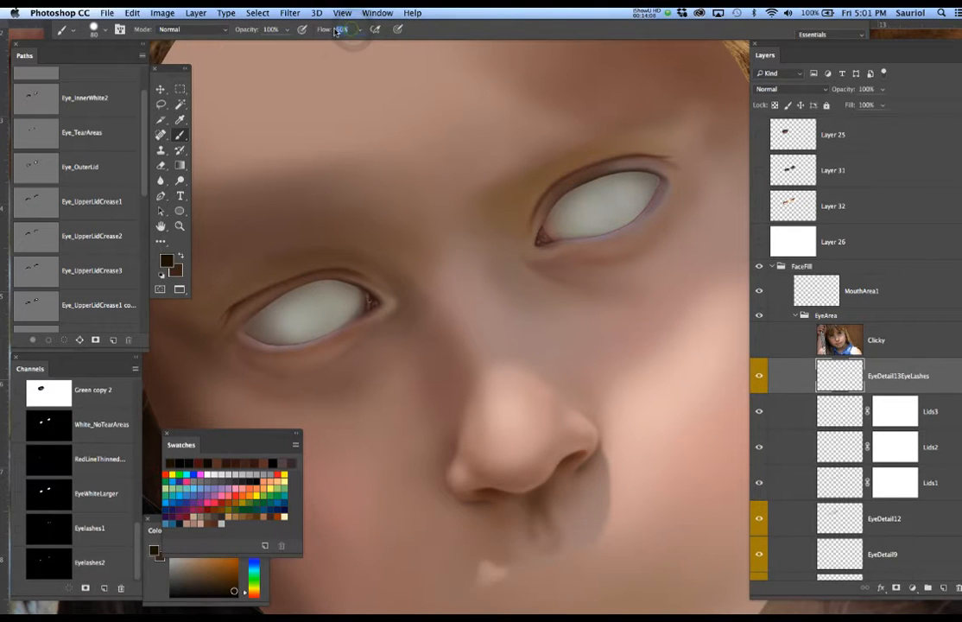
{"action": "type", "text": "5"}
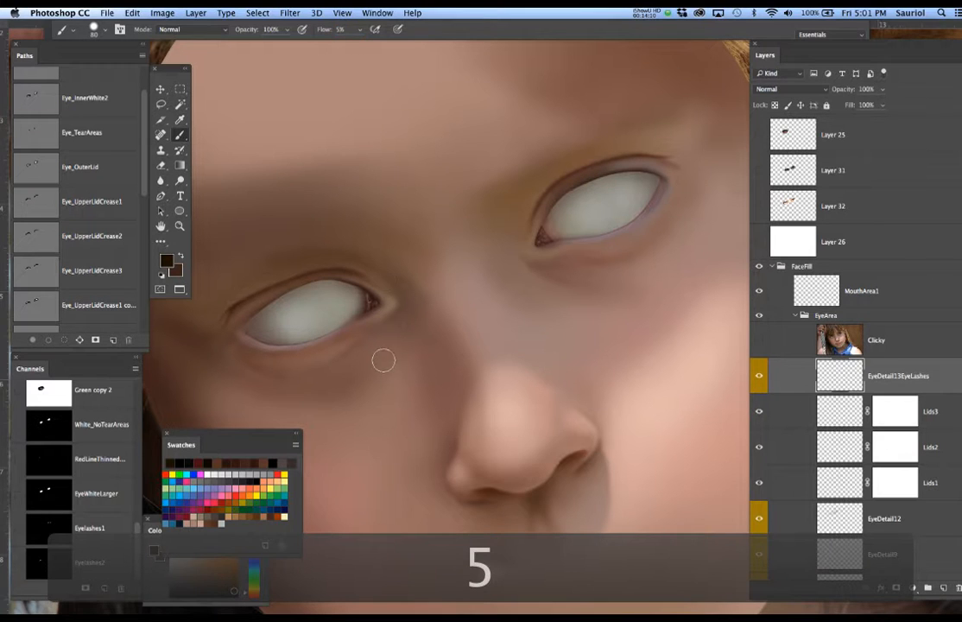
{"action": "key", "text": "bracketright"}
{"action": "key", "text": "bracketright"}
{"action": "key", "text": "bracketright"}
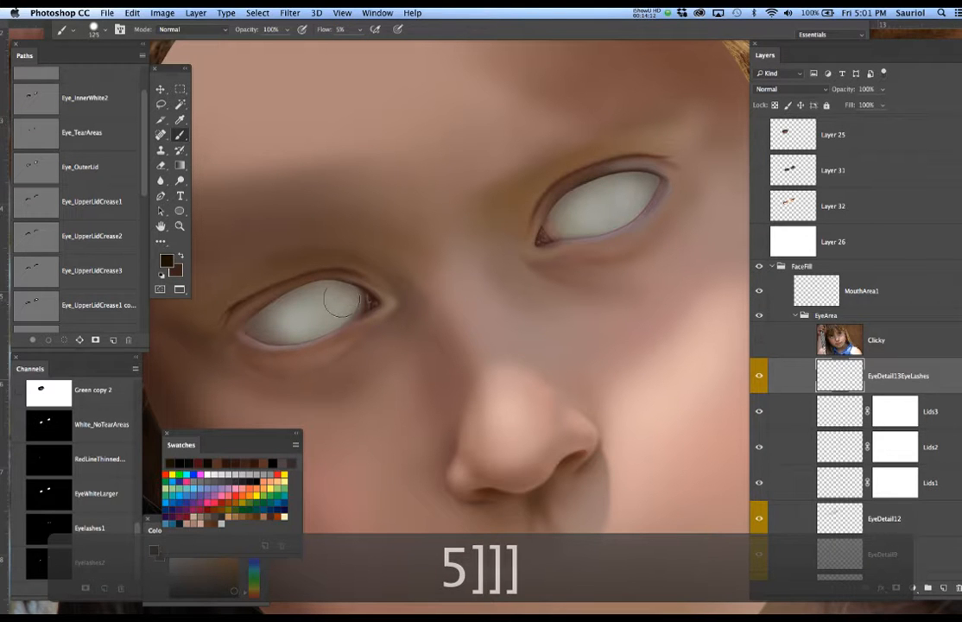
Step: Paint dark brown upper lashes on both eyes through the Eyelashes2 selection on the EyeDetail13EyeLashes layer
{"action": "mouse_move", "coordinate": [287, 286]}
{"action": "left_mouse_down"}
{"action": "mouse_move", "coordinate": [261, 321]}
{"action": "mouse_move", "coordinate": [231, 320]}
{"action": "left_mouse_up"}
{"action": "mouse_move", "coordinate": [307, 278]}
{"action": "left_mouse_down"}
{"action": "mouse_move", "coordinate": [259, 297]}
{"action": "mouse_move", "coordinate": [359, 279]}
{"action": "mouse_move", "coordinate": [316, 276]}
{"action": "mouse_move", "coordinate": [411, 283]}
{"action": "mouse_move", "coordinate": [290, 282]}
{"action": "mouse_move", "coordinate": [335, 279]}
{"action": "mouse_move", "coordinate": [251, 285]}
{"action": "left_mouse_up"}
{"action": "mouse_move", "coordinate": [643, 189]}
{"action": "left_mouse_down"}
{"action": "mouse_move", "coordinate": [613, 167]}
{"action": "mouse_move", "coordinate": [528, 218]}
{"action": "mouse_move", "coordinate": [576, 206]}
{"action": "mouse_move", "coordinate": [620, 164]}
{"action": "mouse_move", "coordinate": [613, 168]}
{"action": "mouse_move", "coordinate": [648, 174]}
{"action": "mouse_move", "coordinate": [563, 181]}
{"action": "mouse_move", "coordinate": [581, 190]}
{"action": "mouse_move", "coordinate": [547, 202]}
{"action": "left_mouse_up"}
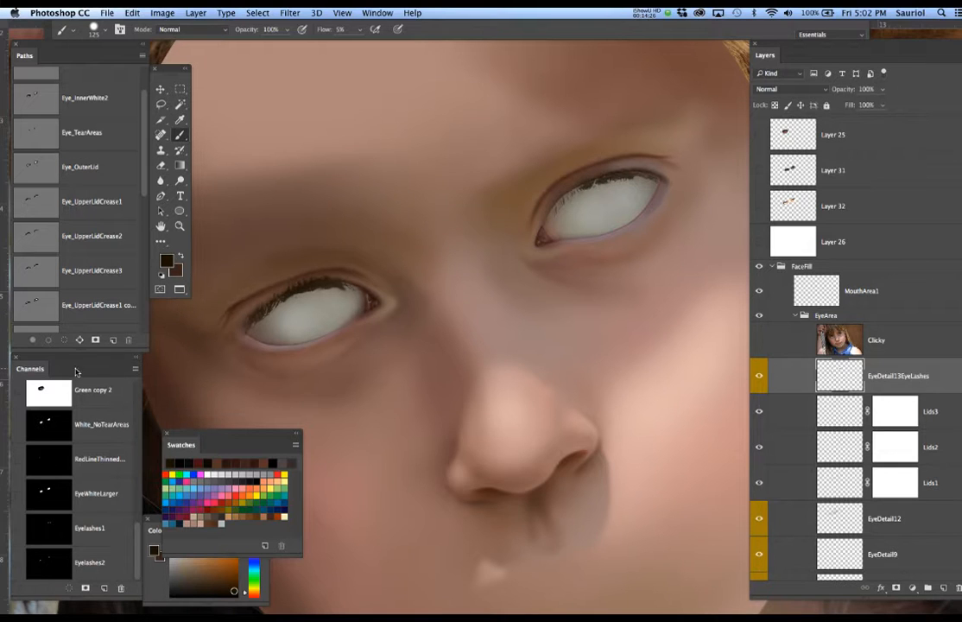
Step: Load the Eyelashes1 channel as a selection with hidden edges and paint the lower and outer-corner lashes of both eyes
{"action": "left_click", "coordinate": [56, 535], "text": "super"}
{"action": "key", "text": "super+h"}
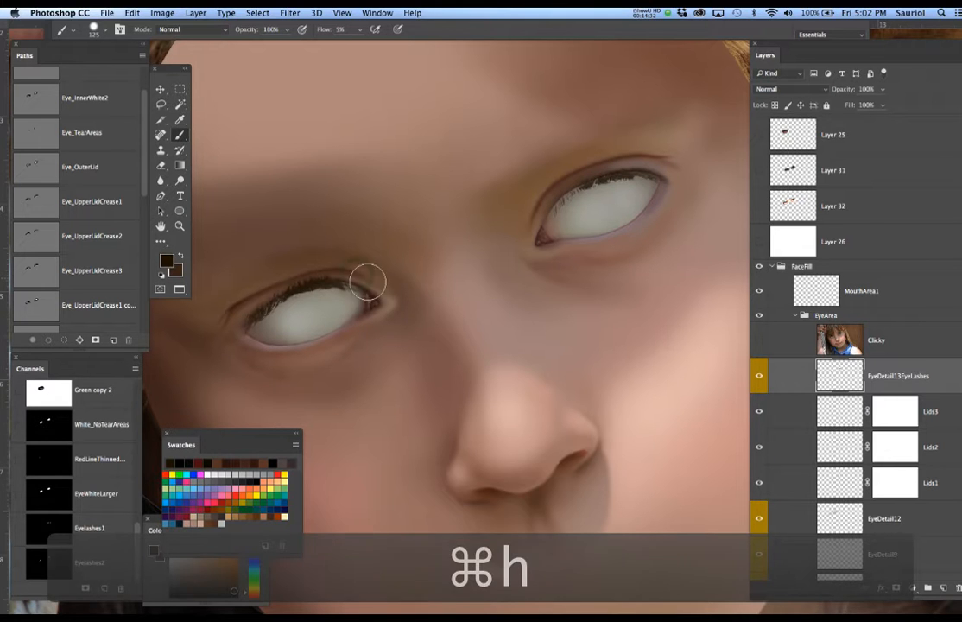
{"action": "mouse_move", "coordinate": [302, 352]}
{"action": "left_mouse_down"}
{"action": "mouse_move", "coordinate": [346, 333]}
{"action": "mouse_move", "coordinate": [259, 354]}
{"action": "mouse_move", "coordinate": [220, 343]}
{"action": "mouse_move", "coordinate": [255, 349]}
{"action": "mouse_move", "coordinate": [227, 321]}
{"action": "mouse_move", "coordinate": [242, 325]}
{"action": "mouse_move", "coordinate": [215, 339]}
{"action": "left_mouse_up"}
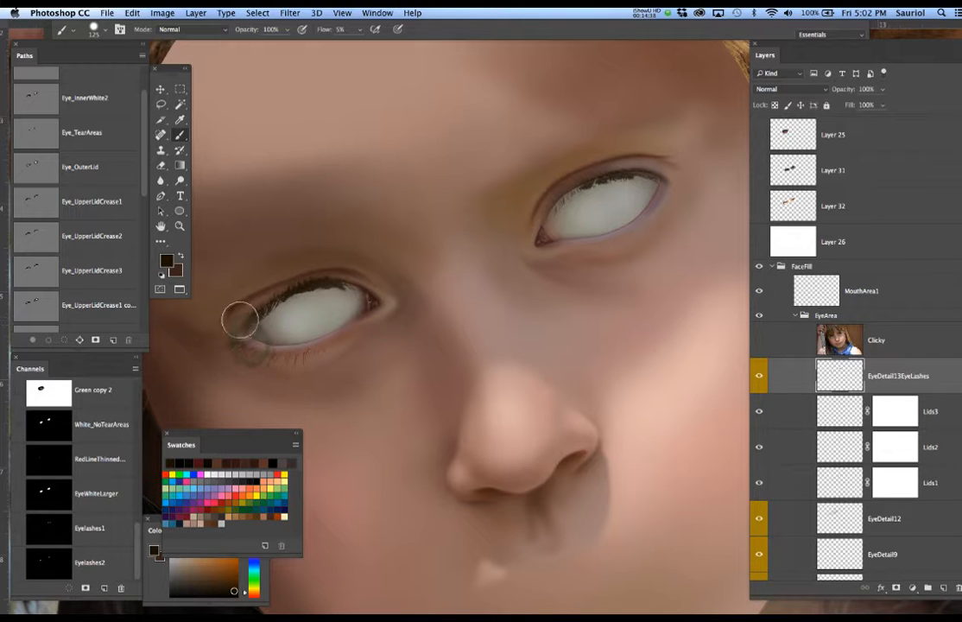
{"action": "mouse_move", "coordinate": [617, 184]}
{"action": "left_mouse_down"}
{"action": "mouse_move", "coordinate": [554, 178]}
{"action": "mouse_move", "coordinate": [537, 208]}
{"action": "mouse_move", "coordinate": [636, 153]}
{"action": "mouse_move", "coordinate": [623, 161]}
{"action": "mouse_move", "coordinate": [672, 200]}
{"action": "mouse_move", "coordinate": [715, 172]}
{"action": "mouse_move", "coordinate": [687, 179]}
{"action": "left_mouse_up"}
{"action": "left_click_drag", "start_coordinate": [573, 263], "coordinate": [682, 201]}
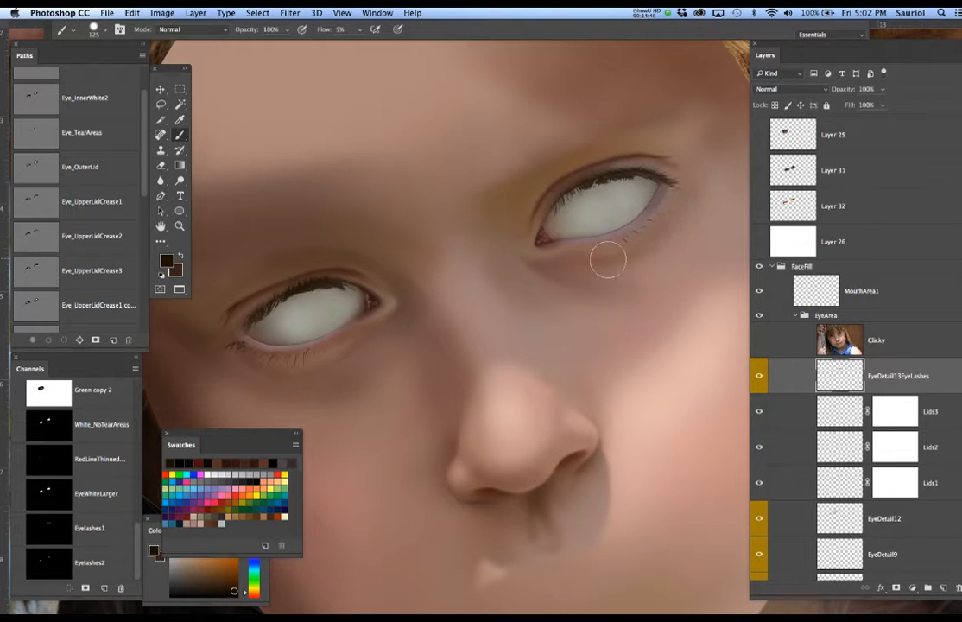
{"action": "left_click_drag", "start_coordinate": [675, 216], "coordinate": [615, 253]}
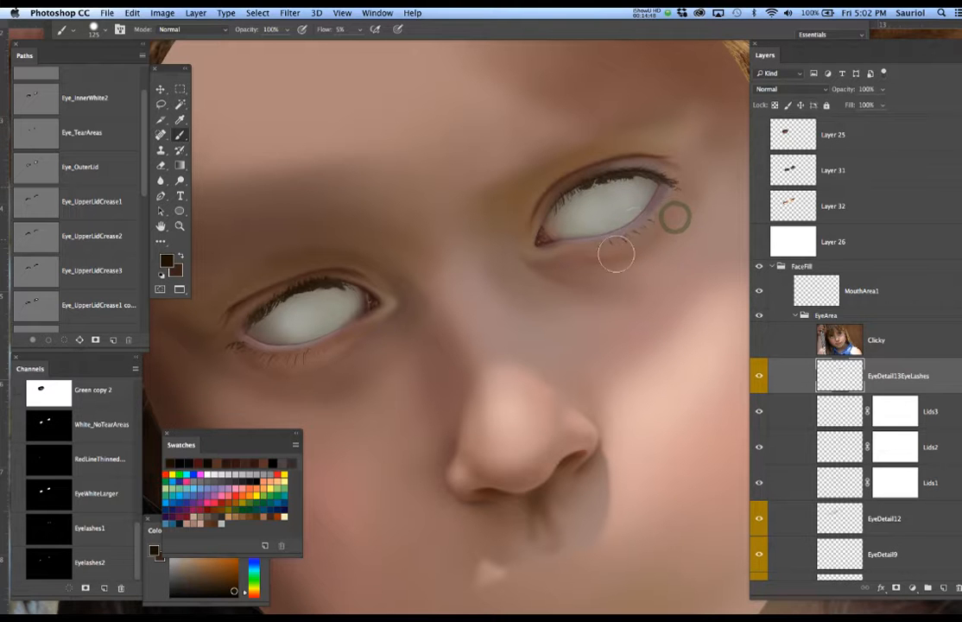
Step: Compare the painted lashes with the original photo by repeatedly showing and hiding the Clicky layer
{"action": "left_click", "coordinate": [758, 344]}
{"action": "left_click", "coordinate": [758, 344]}
{"action": "left_click", "coordinate": [758, 344]}
{"action": "left_click", "coordinate": [758, 343]}
{"action": "left_click", "coordinate": [758, 344]}
{"action": "left_click", "coordinate": [758, 344]}
{"action": "left_click", "coordinate": [758, 344]}
{"action": "left_click", "coordinate": [758, 344]}
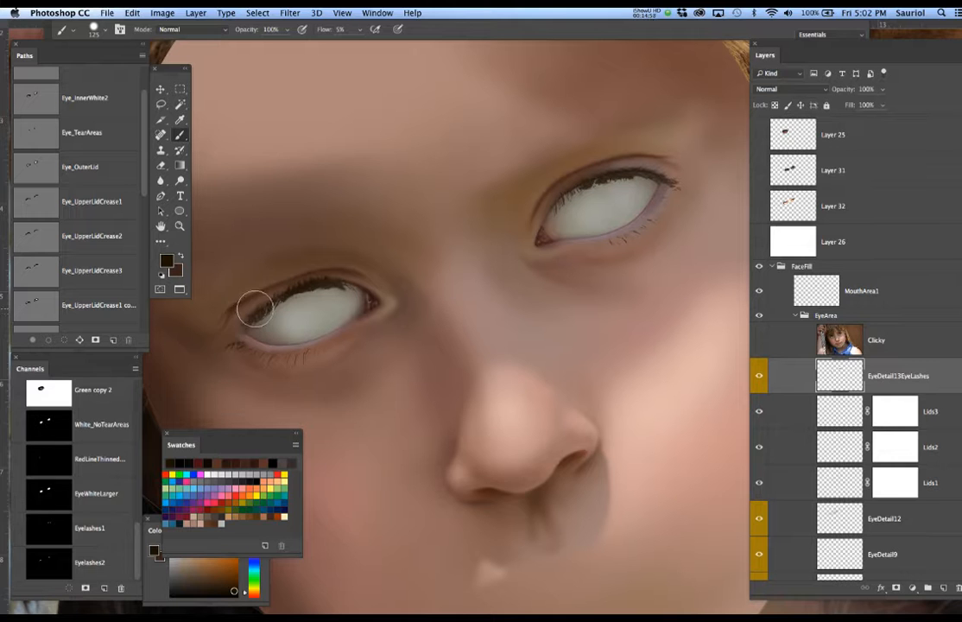
Step: Reload the Eyelashes2 selection with hidden edges, darken the upper lashes of the eye on the image's left, undo the last stroke and deselect
{"action": "left_click", "coordinate": [51, 567], "text": "super"}
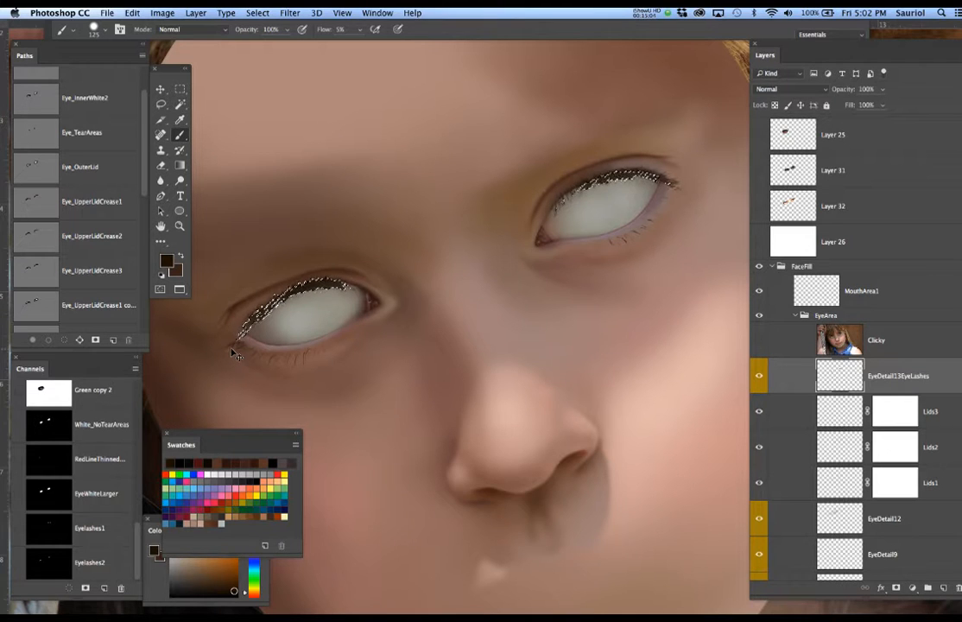
{"action": "key", "text": "super+h"}
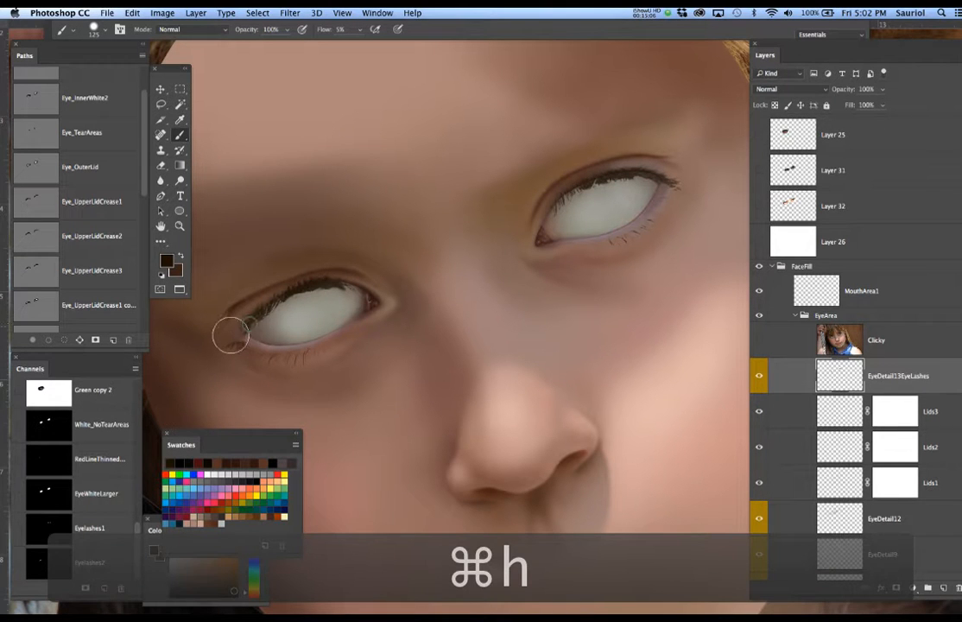
{"action": "mouse_move", "coordinate": [235, 333]}
{"action": "left_mouse_down"}
{"action": "mouse_move", "coordinate": [269, 286]}
{"action": "mouse_move", "coordinate": [313, 308]}
{"action": "mouse_move", "coordinate": [357, 274]}
{"action": "left_mouse_up"}
{"action": "key", "text": "super+z"}
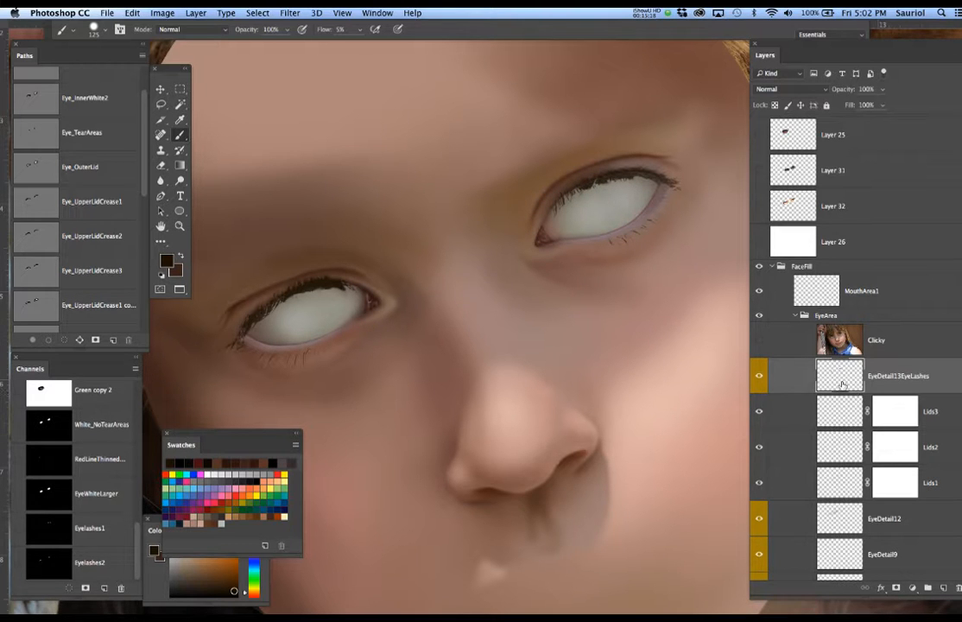
{"action": "key", "text": "super+d"}
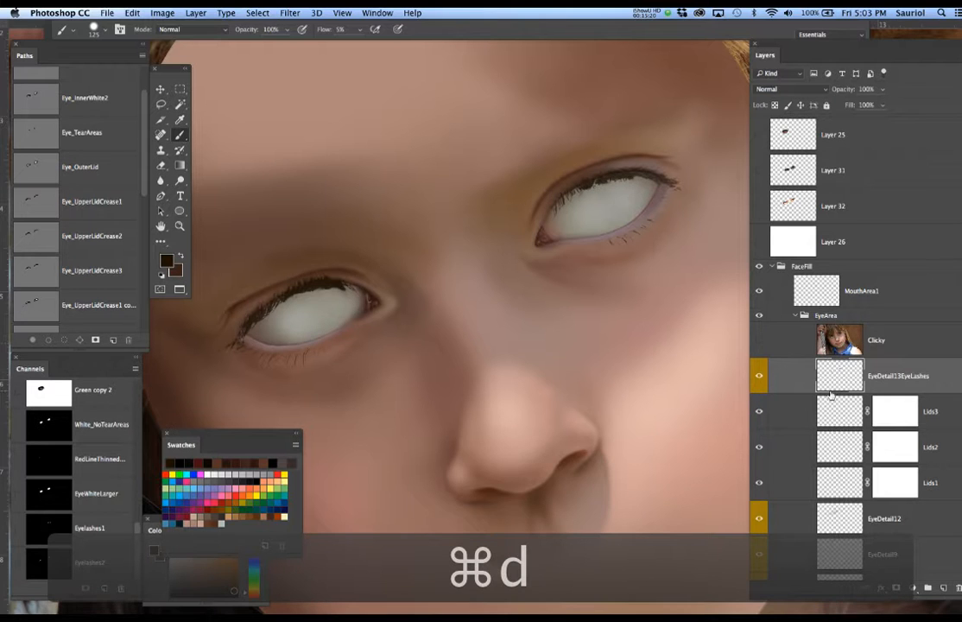
Step: Show the Clicky reference photo to examine the real lashes and iris up close, and hide it again
{"action": "left_click", "coordinate": [760, 341]}
{"action": "scroll", "coordinate": [326, 302], "scroll_direction": "up", "scroll_amount": 5}
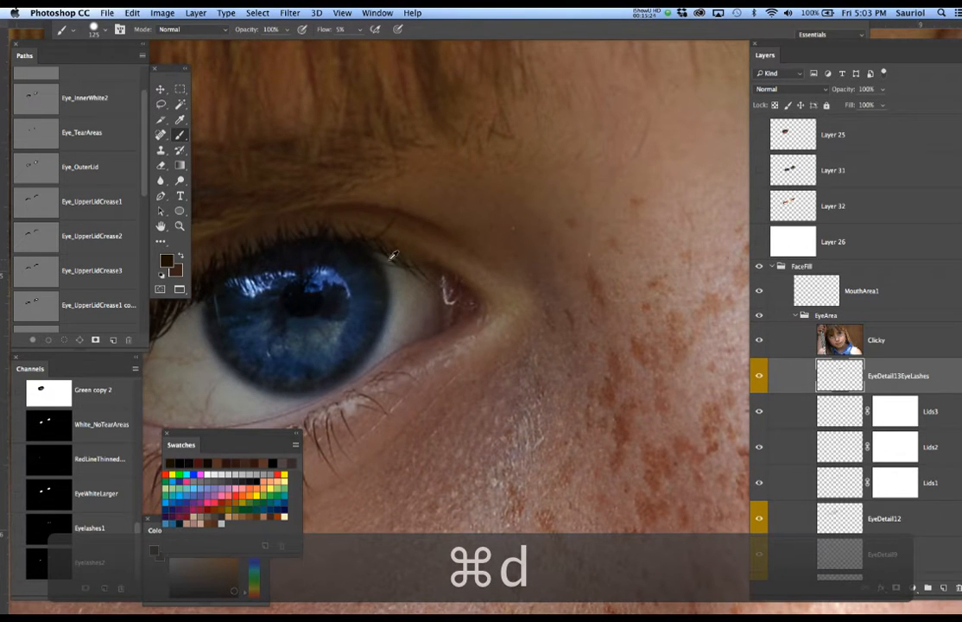
{"action": "scroll", "coordinate": [405, 252], "scroll_direction": "down", "scroll_amount": 5}
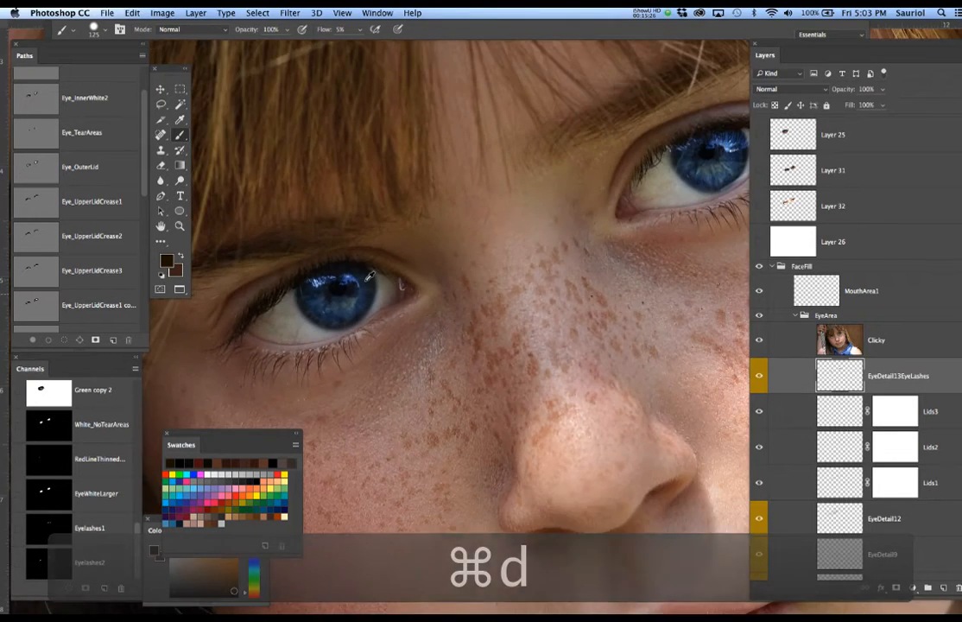
{"action": "scroll", "coordinate": [369, 276], "scroll_direction": "down", "scroll_amount": 4}
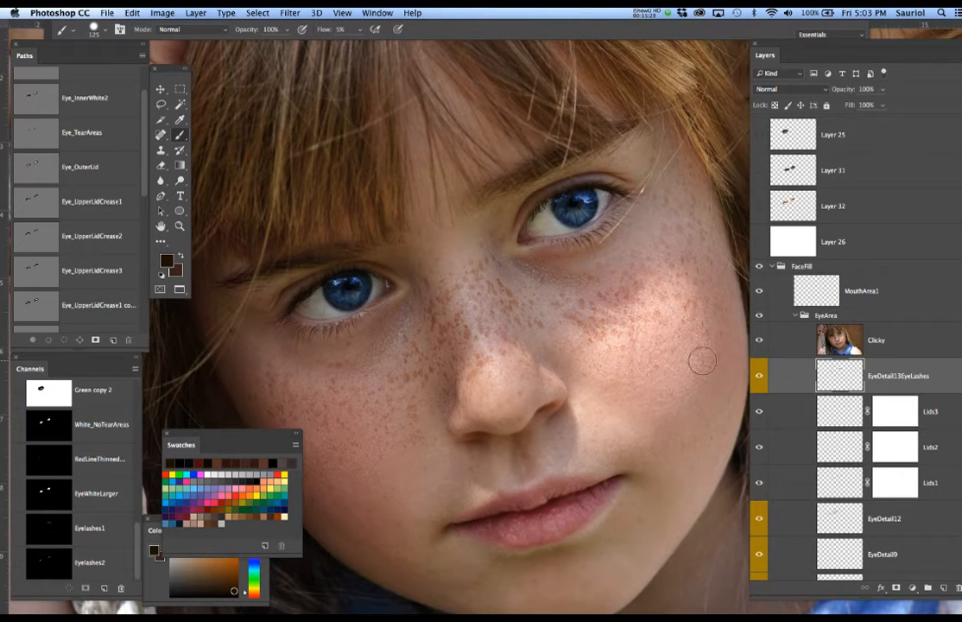
{"action": "left_click", "coordinate": [760, 342]}
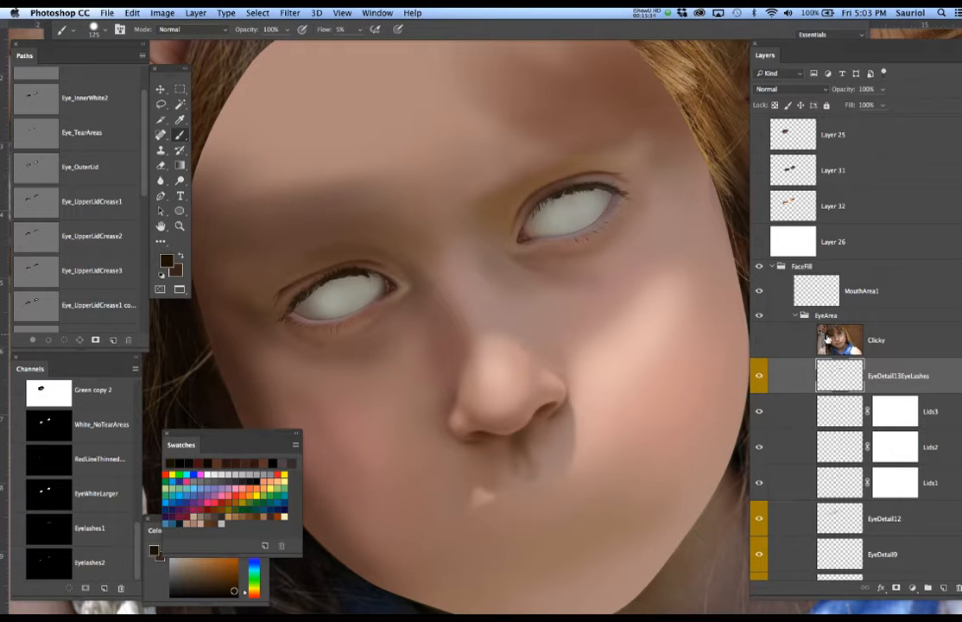
Step: Add five new empty layers above the EyeDetail13EyeLashes layer
{"action": "left_click", "coordinate": [945, 587]}
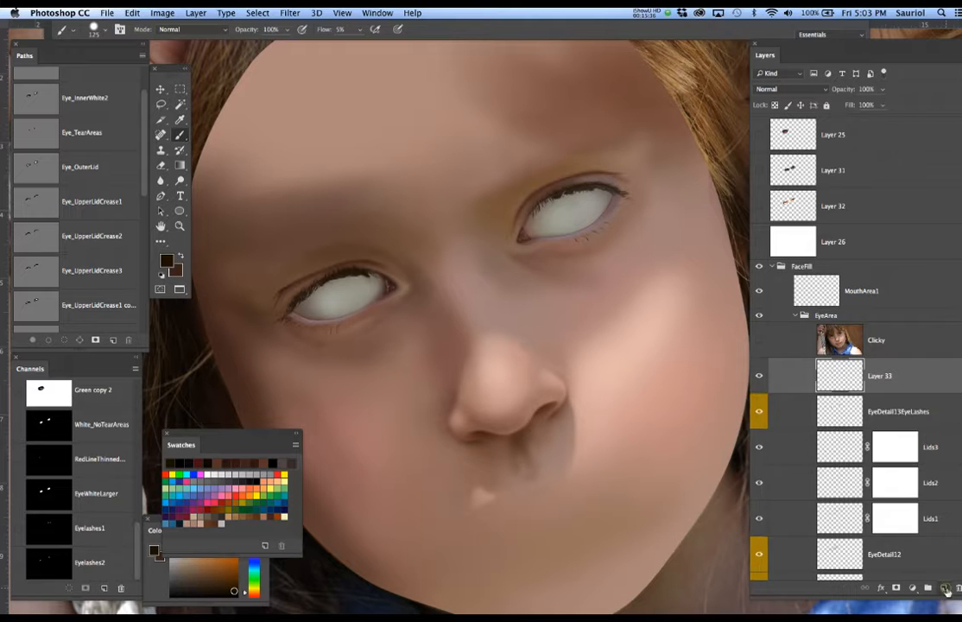
{"action": "left_click", "coordinate": [945, 587]}
{"action": "left_click", "coordinate": [945, 588]}
{"action": "left_click", "coordinate": [945, 587]}
{"action": "left_click", "coordinate": [945, 587]}
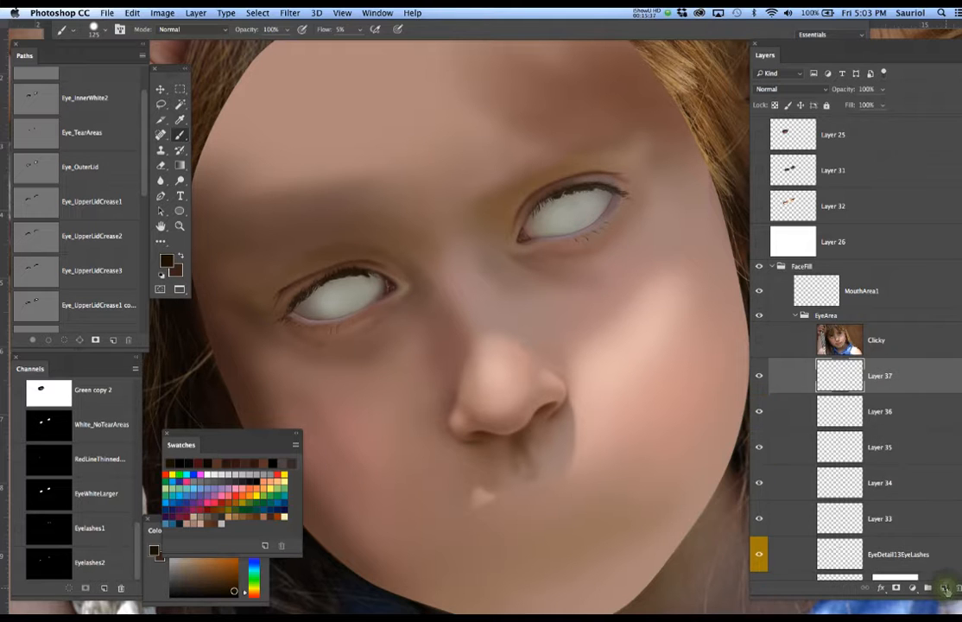
Step: Rename the two lowest new layers Pupil1 and Pupil2, reusing the copied name for the second
{"action": "left_click", "coordinate": [885, 519]}
{"action": "double_click", "coordinate": [881, 518]}
{"action": "type", "text": "Pupil1"}
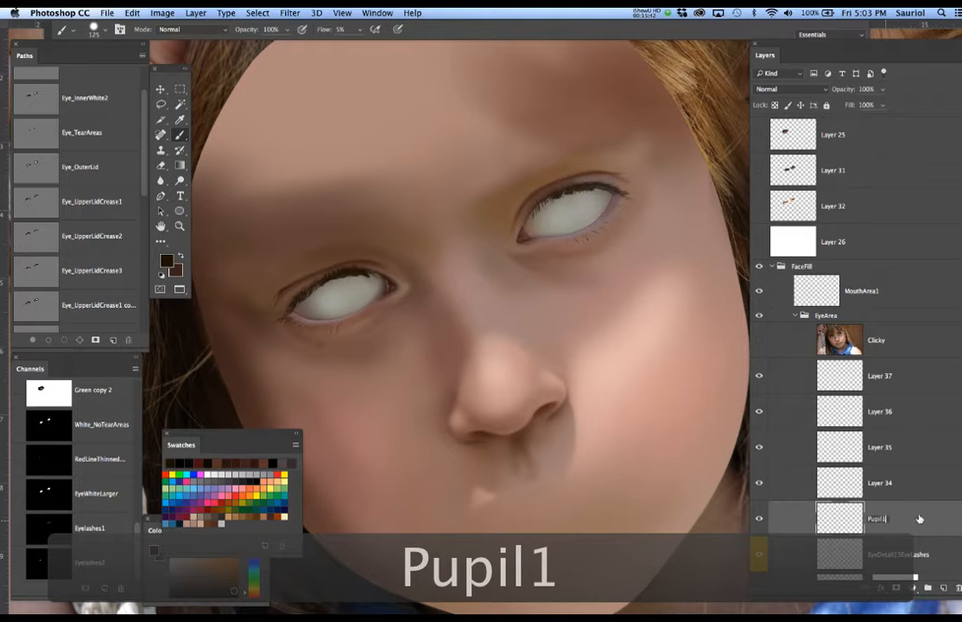
{"action": "double_click", "coordinate": [885, 518]}
{"action": "key", "text": "super+c"}
{"action": "double_click", "coordinate": [881, 485]}
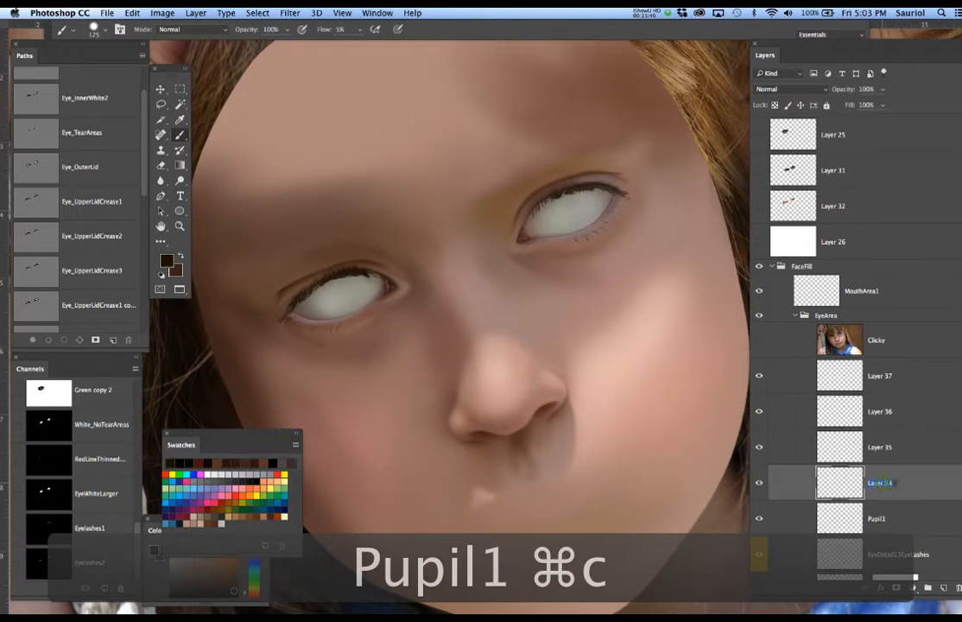
{"action": "key", "text": "super+v"}
{"action": "key", "text": "BackSpace"}
{"action": "type", "text": "2"}
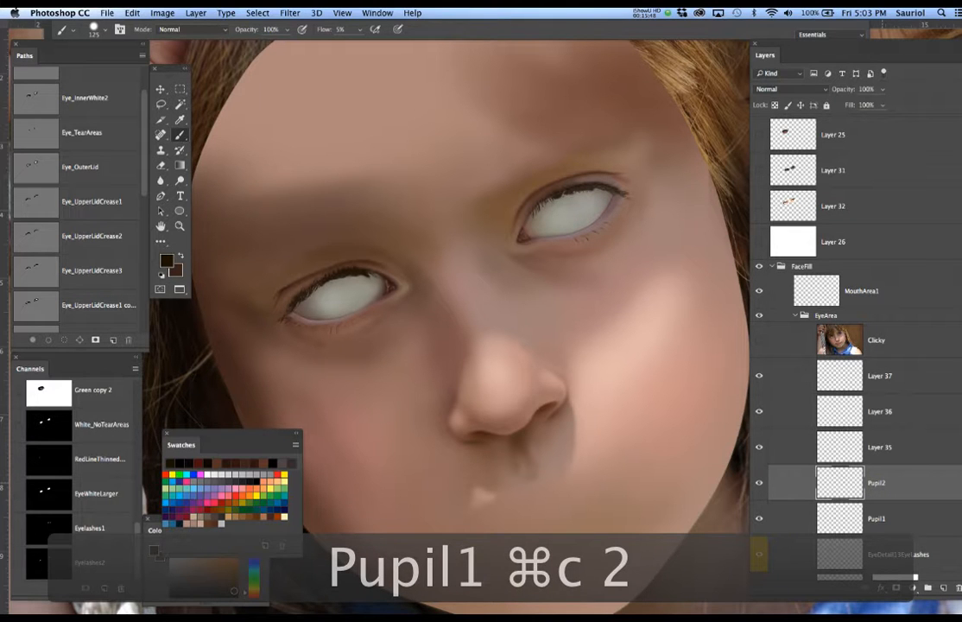
Step: Rename the next two layers above Pupil2 as Pupil3 and Pupil4 using the copied name
{"action": "double_click", "coordinate": [881, 448]}
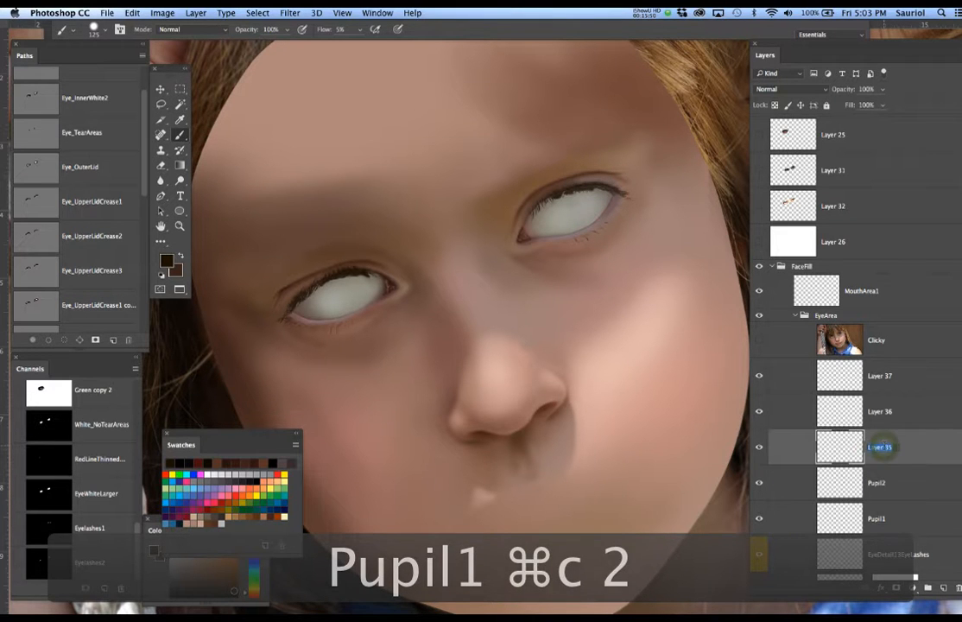
{"action": "key", "text": "super+v"}
{"action": "key", "text": "BackSpace"}
{"action": "type", "text": "3"}
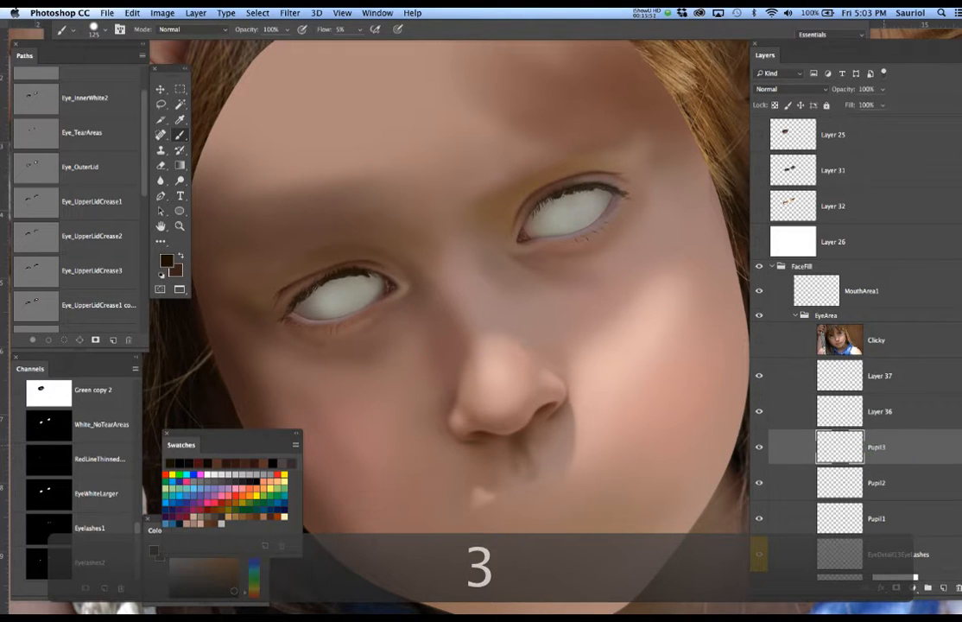
{"action": "double_click", "coordinate": [882, 413]}
{"action": "key", "text": "super+v"}
{"action": "key", "text": "BackSpace"}
{"action": "type", "text": "4"}
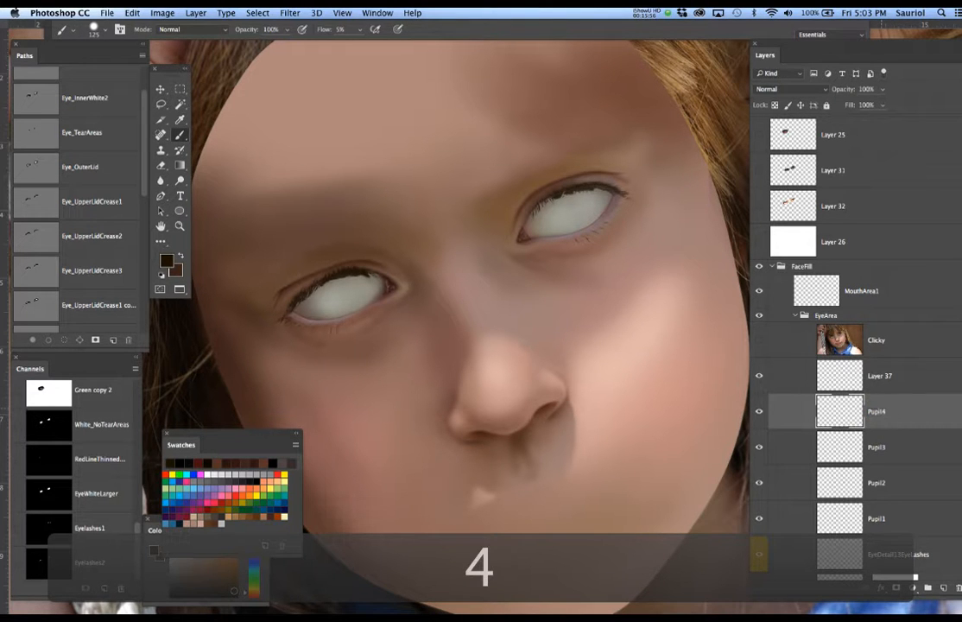
Step: Rename Layer 37 in the EyeArea group as Pupil5
{"action": "double_click", "coordinate": [881, 375]}
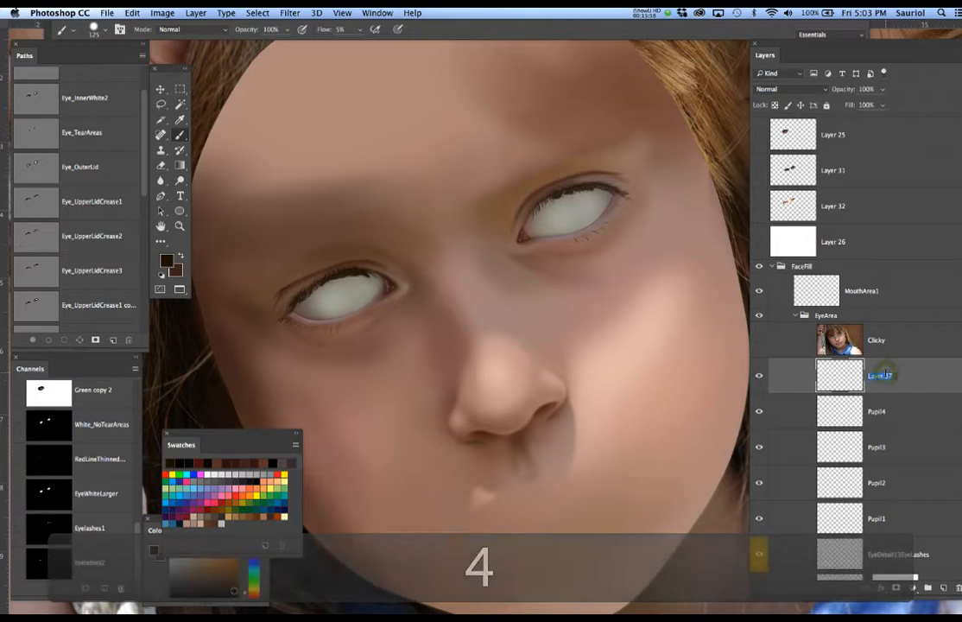
{"action": "key", "text": "super+v"}
{"action": "key", "text": "BackSpace"}
{"action": "type", "text": "5"}
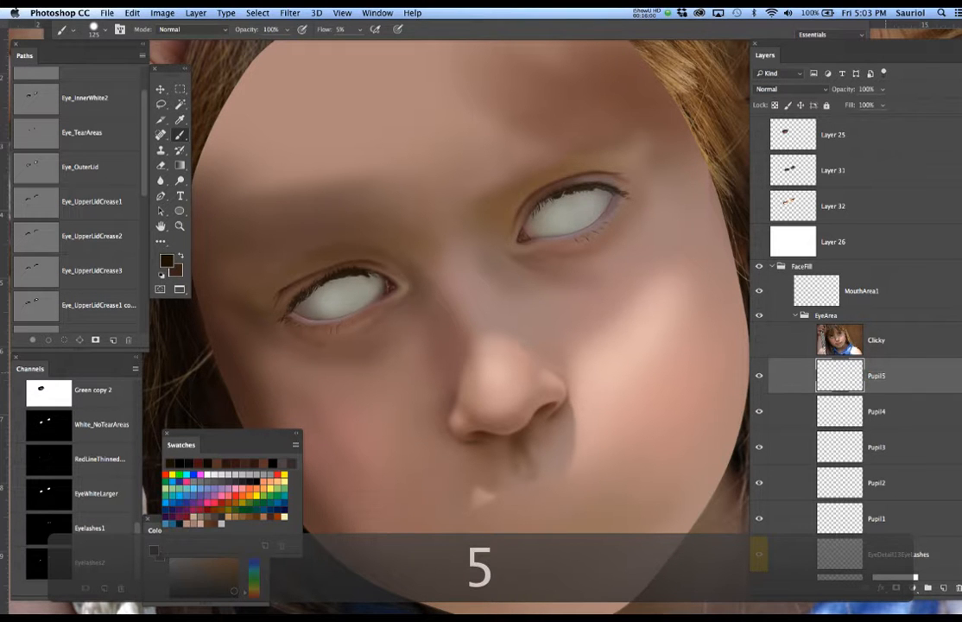
{"action": "type", "text": "s"}
Step: Colour-label the five layers Pupil1 through Pupil5 violet
{"action": "left_click", "coordinate": [904, 518]}
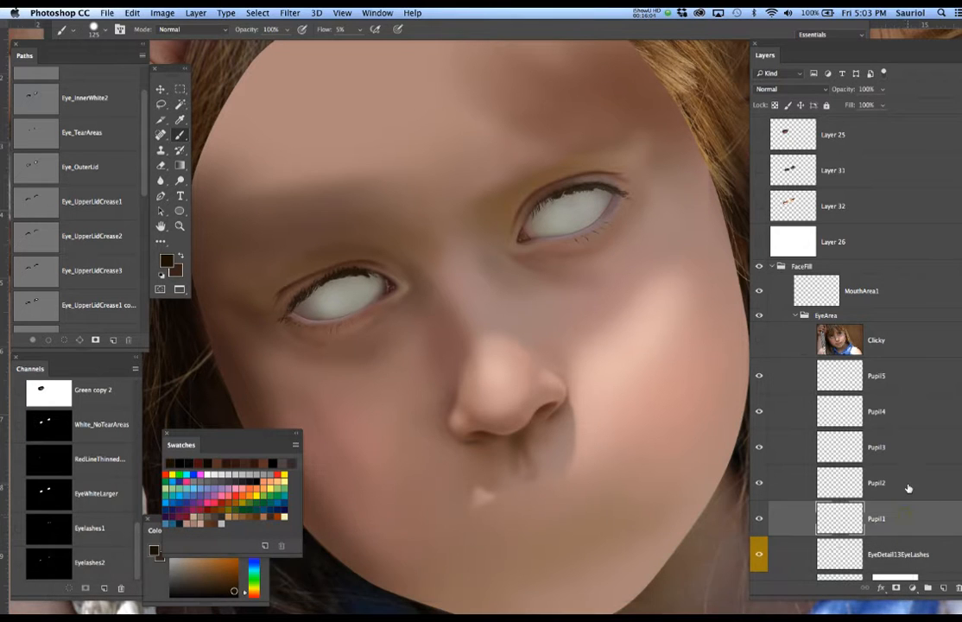
{"action": "left_click", "coordinate": [905, 380], "text": "shift"}
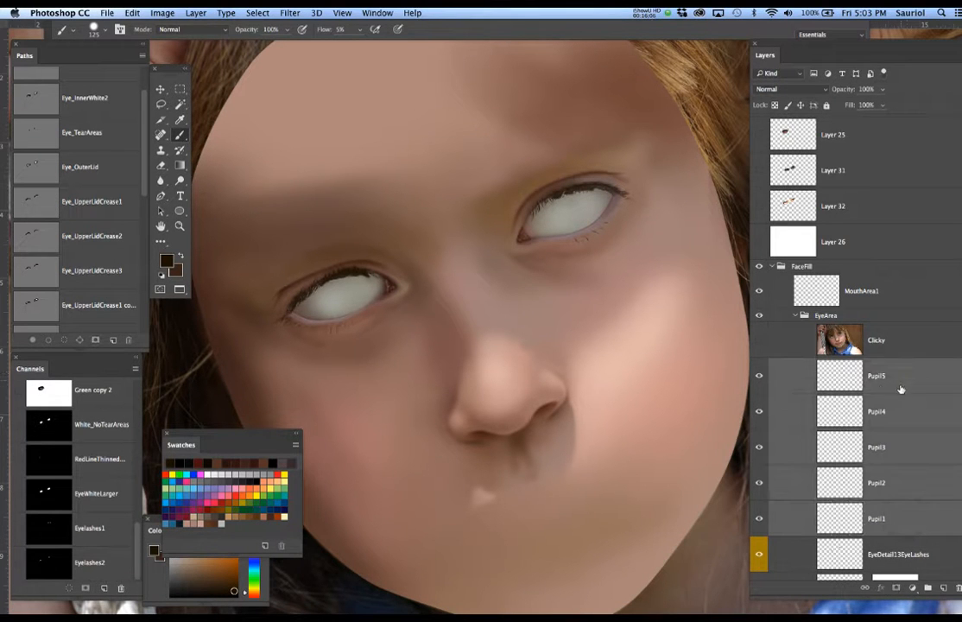
{"action": "right_click", "coordinate": [799, 382]}
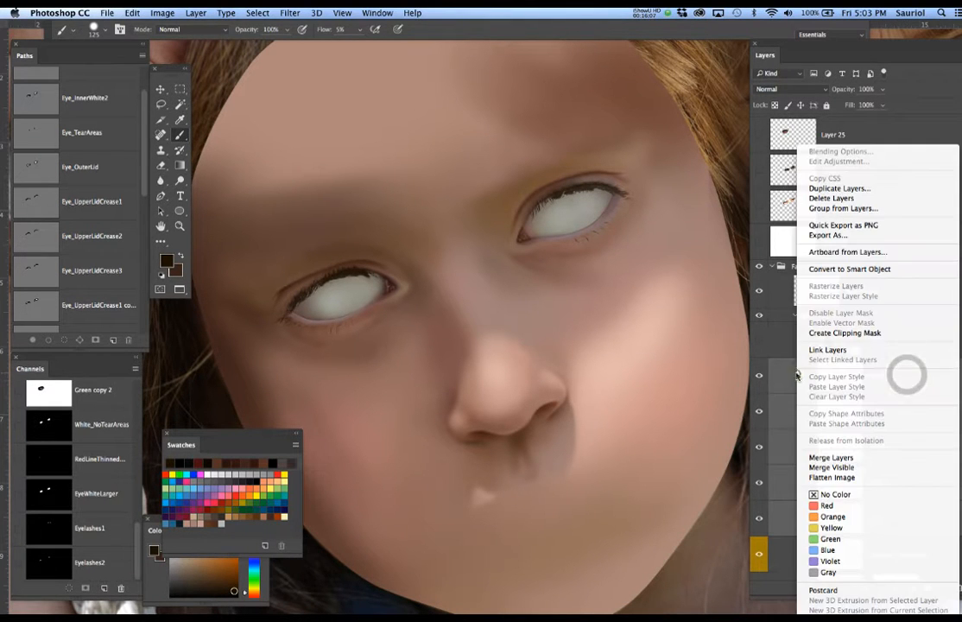
{"action": "left_click", "coordinate": [807, 566]}
Step: Make Pupil1 the only active layer and show the Clicky reference photo layer
{"action": "left_click", "coordinate": [917, 518]}
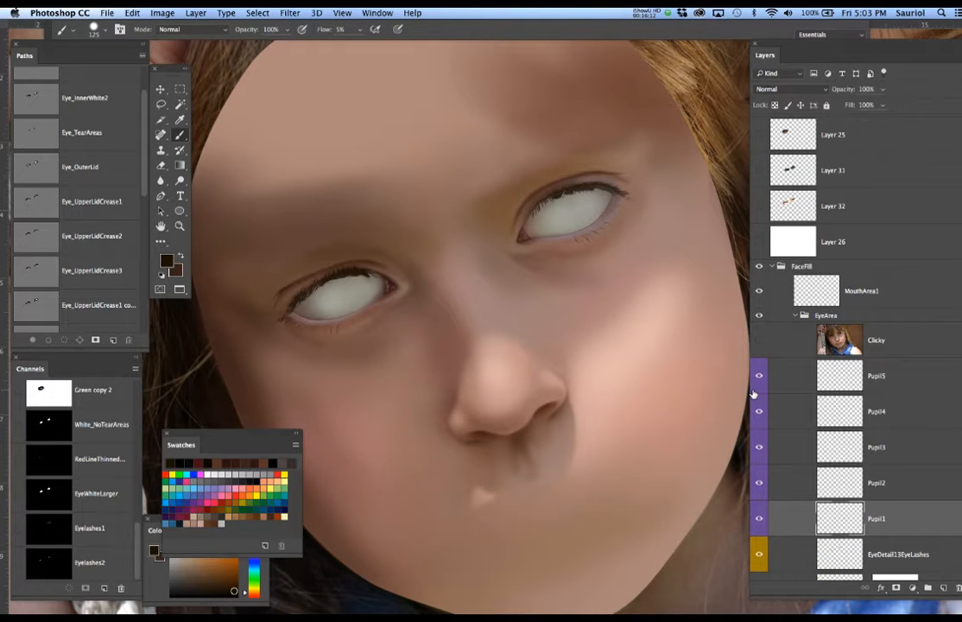
{"action": "left_click", "coordinate": [758, 340]}
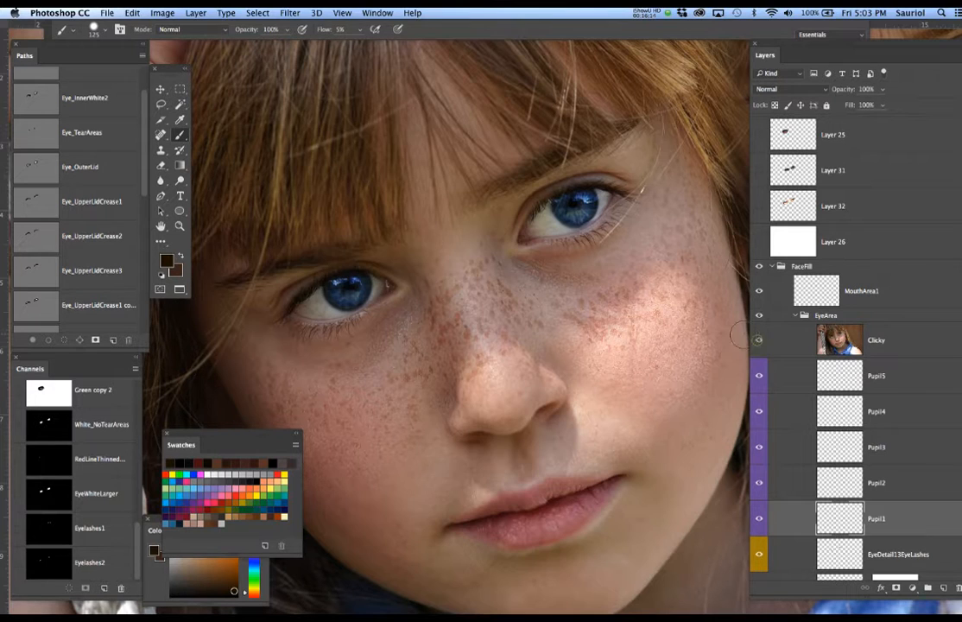
{"action": "left_click_drag", "start_coordinate": [348, 294], "coordinate": [418, 317]}
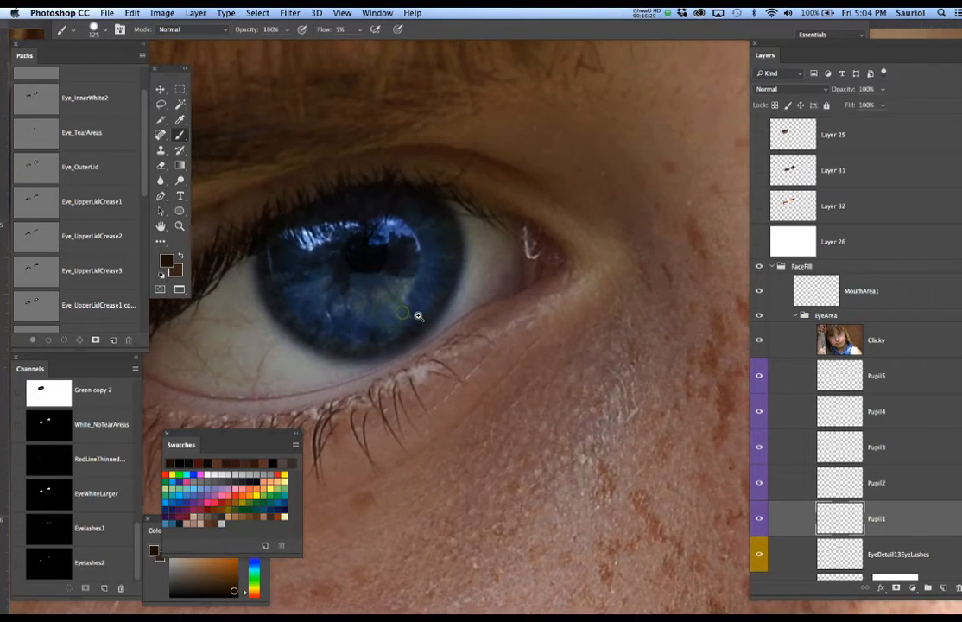
{"action": "key", "text": "super"}
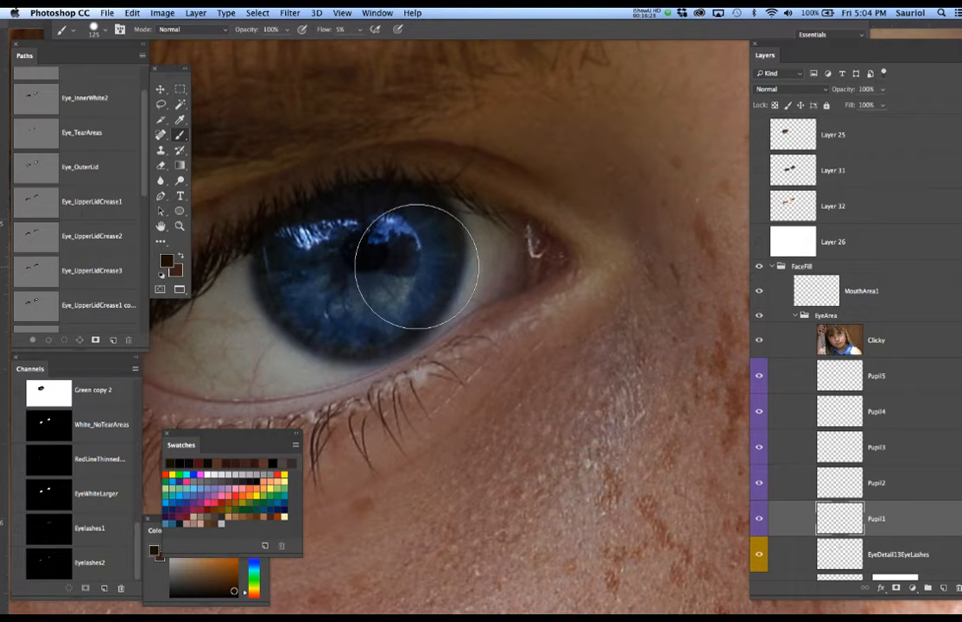
Step: Trace a closed path with the Pen tool around the visible iris of the eye on the photo's left side
{"action": "key", "text": "p"}
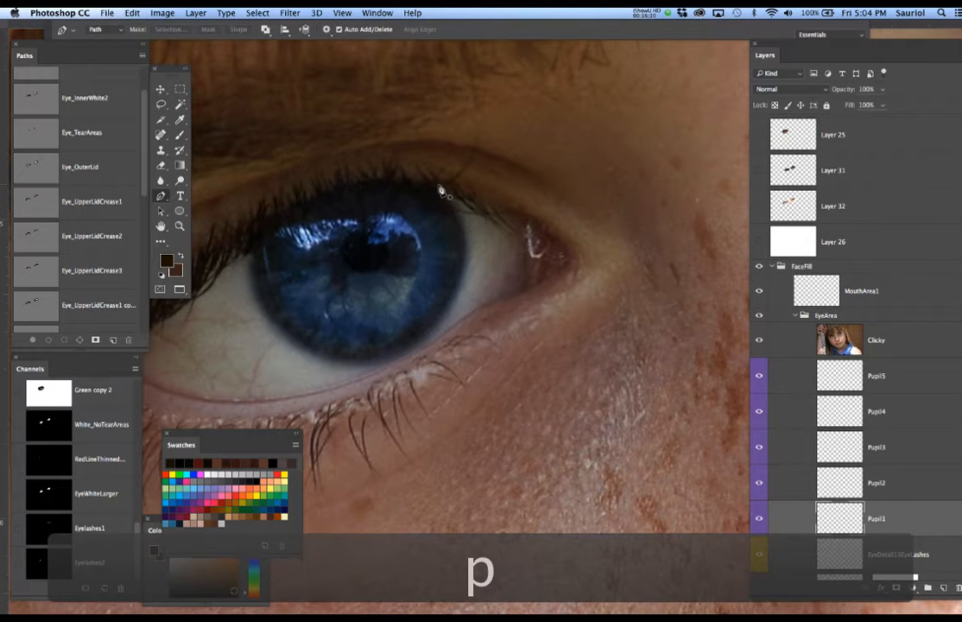
{"action": "left_click_drag", "start_coordinate": [450, 200], "coordinate": [453, 200]}
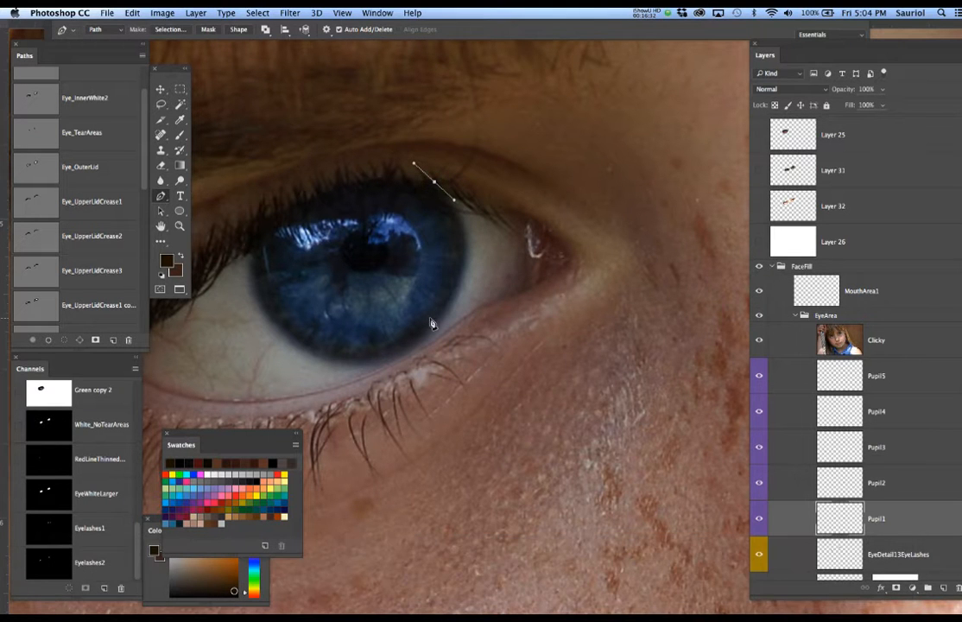
{"action": "left_click_drag", "start_coordinate": [456, 296], "coordinate": [430, 347]}
{"action": "left_click_drag", "start_coordinate": [354, 366], "coordinate": [315, 368]}
{"action": "left_click_drag", "start_coordinate": [254, 309], "coordinate": [254, 304]}
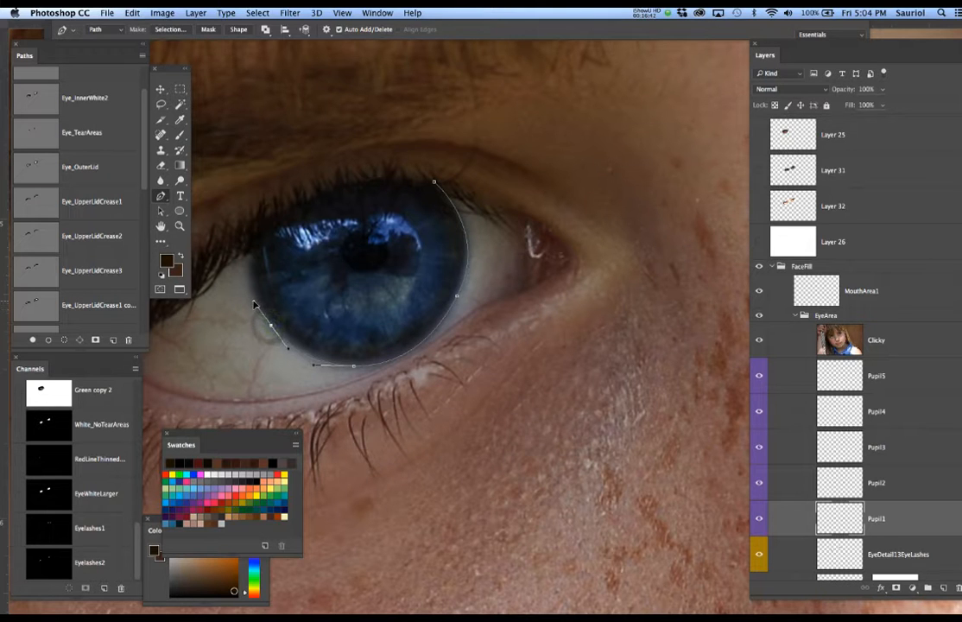
{"action": "left_click_drag", "start_coordinate": [252, 238], "coordinate": [260, 211]}
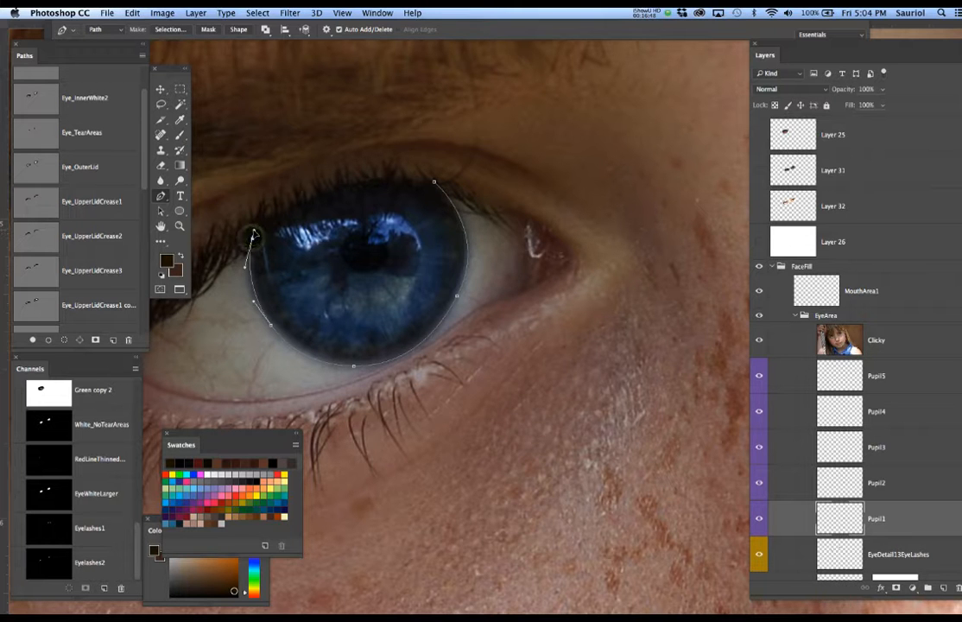
{"action": "left_click", "coordinate": [280, 213]}
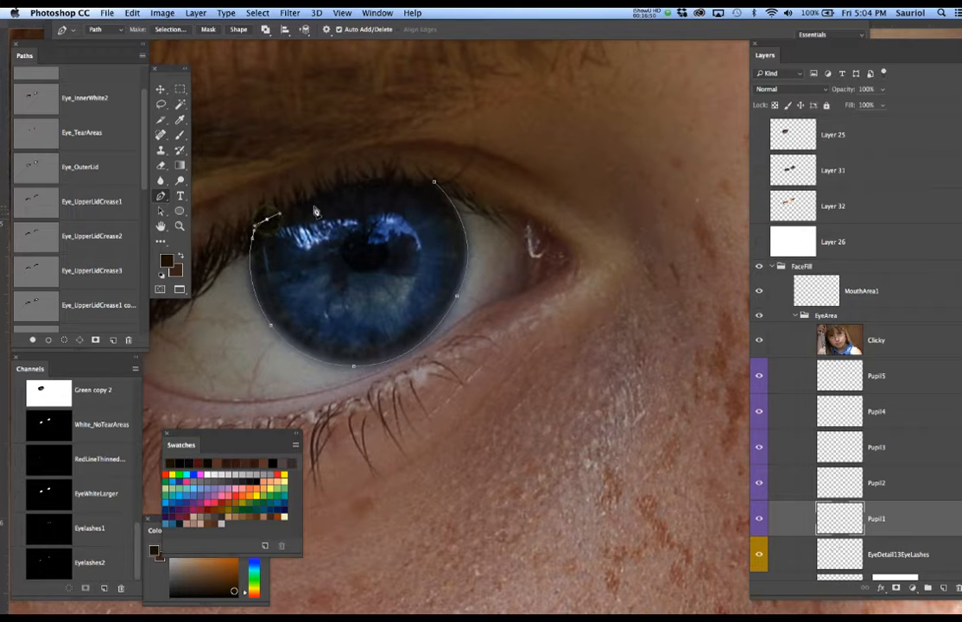
{"action": "left_click", "coordinate": [328, 191]}
{"action": "left_click", "coordinate": [352, 187]}
{"action": "left_click", "coordinate": [374, 183]}
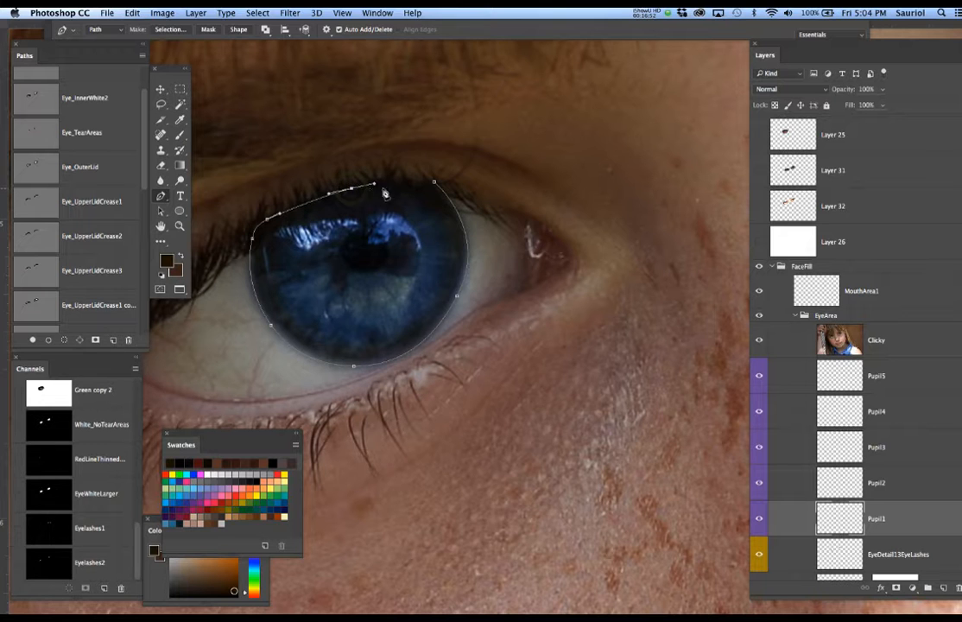
{"action": "mouse_move", "coordinate": [436, 183]}
{"action": "left_mouse_down"}
{"action": "mouse_move", "coordinate": [445, 195]}
{"action": "mouse_move", "coordinate": [436, 186]}
{"action": "left_mouse_up"}
Step: Refine the bottom and lower side anchor points of the iris path so the curve follows the iris edge
{"action": "left_click_drag", "start_coordinate": [354, 368], "coordinate": [355, 370]}
{"action": "key", "text": "super+z"}
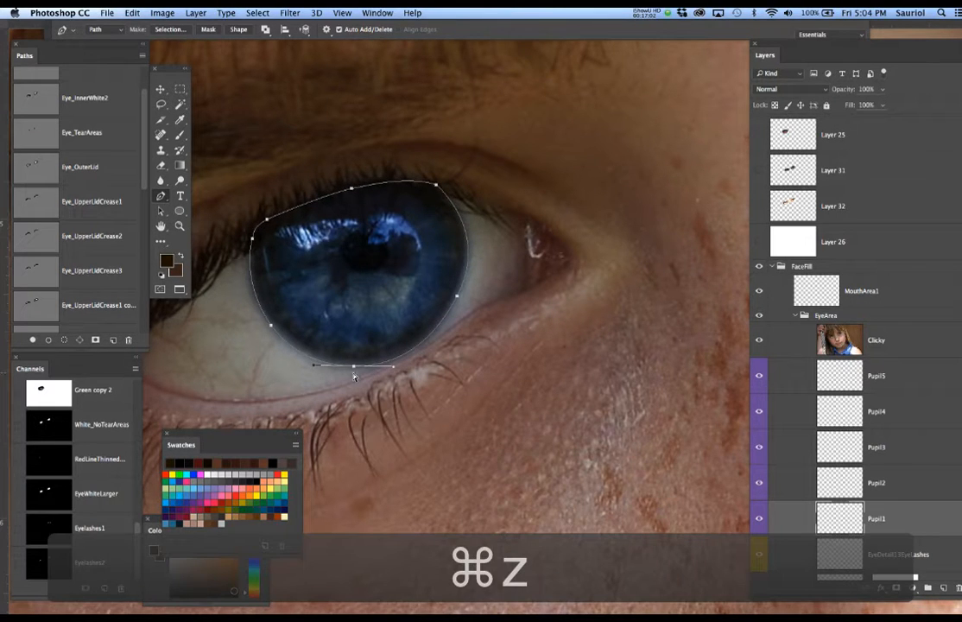
{"action": "left_click", "coordinate": [354, 366]}
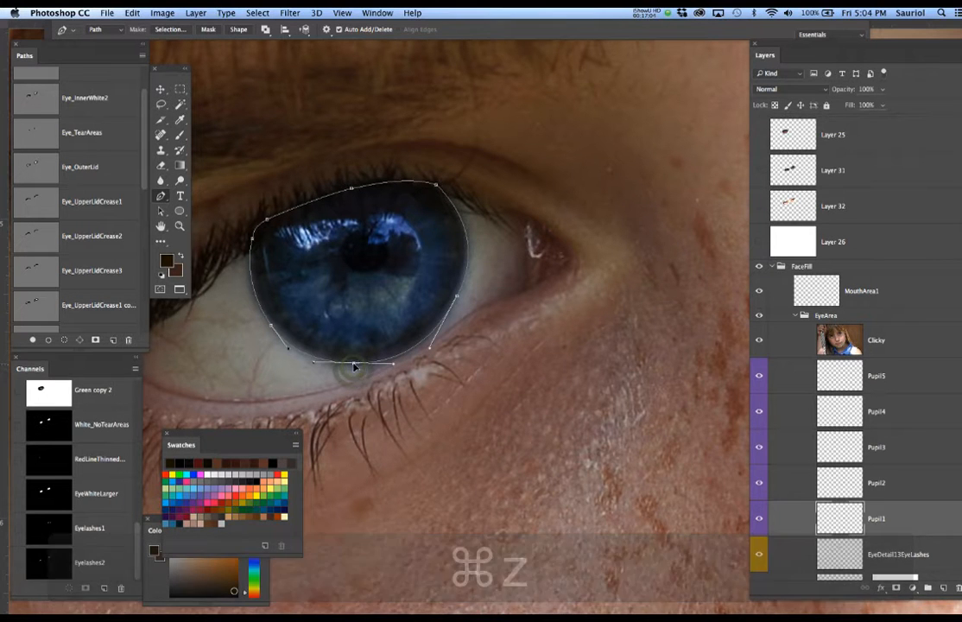
{"action": "left_click", "coordinate": [288, 352]}
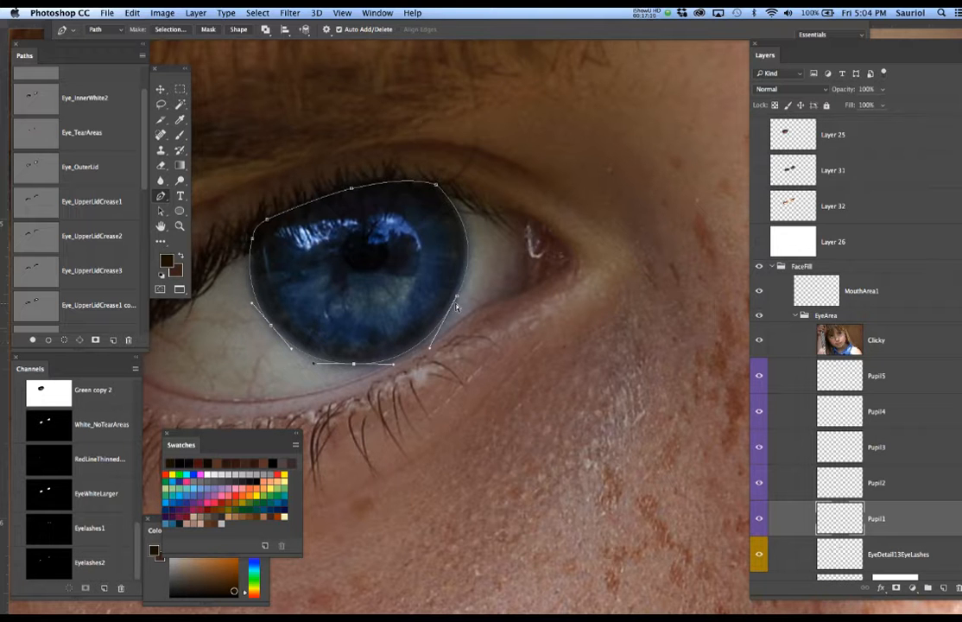
{"action": "left_click_drag", "start_coordinate": [457, 298], "coordinate": [455, 303]}
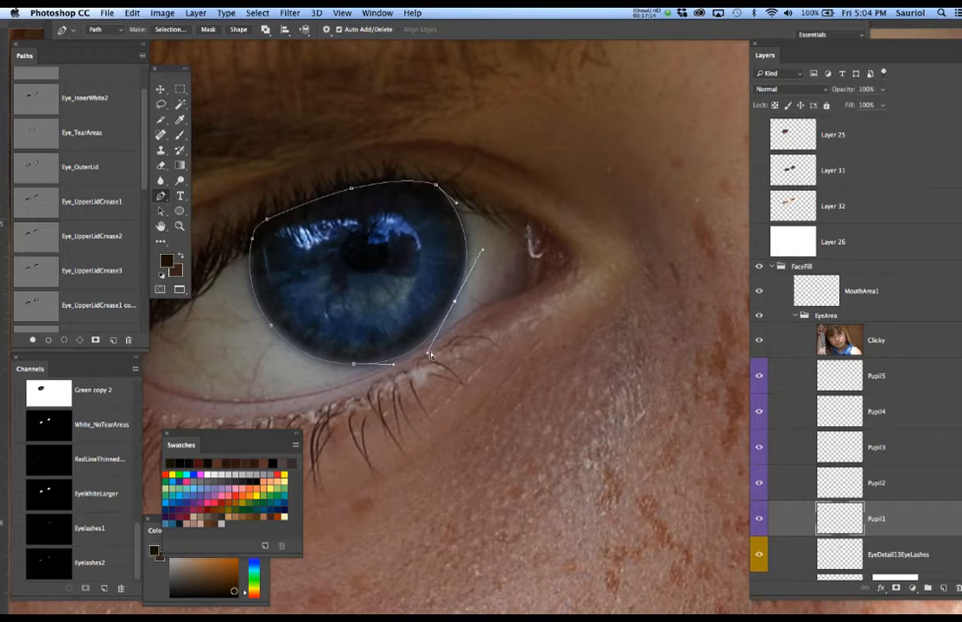
Step: Start a second Pen path around the iris of the other eye, placing points along its outer and lower edge
{"action": "scroll", "coordinate": [432, 355], "scroll_direction": "down", "scroll_amount": 5}
{"action": "scroll", "coordinate": [449, 367], "scroll_direction": "left", "scroll_amount": 5}
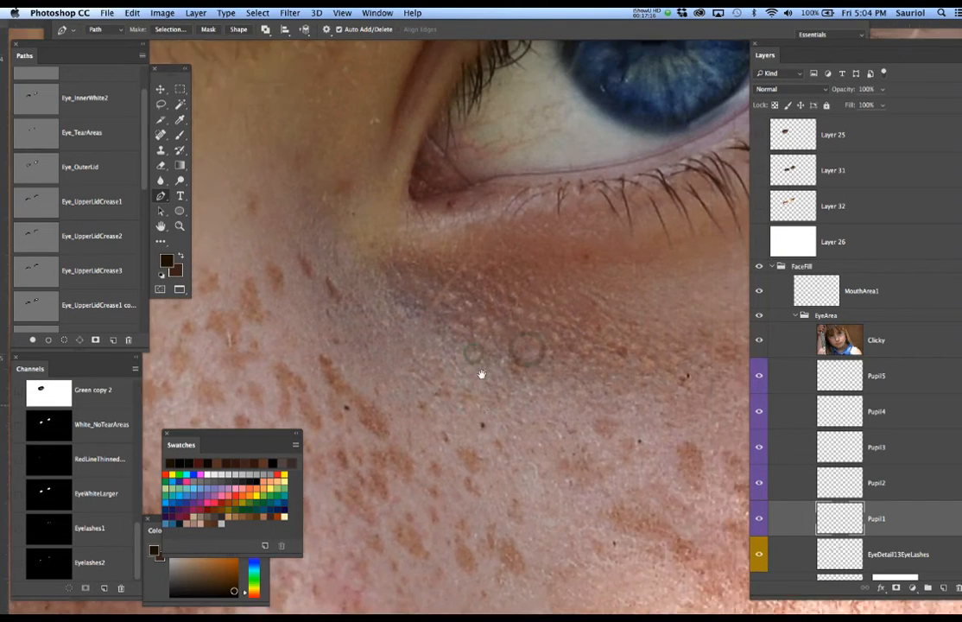
{"action": "scroll", "coordinate": [471, 358], "scroll_direction": "up", "scroll_amount": 4}
{"action": "scroll", "coordinate": [471, 359], "scroll_direction": "right", "scroll_amount": 4}
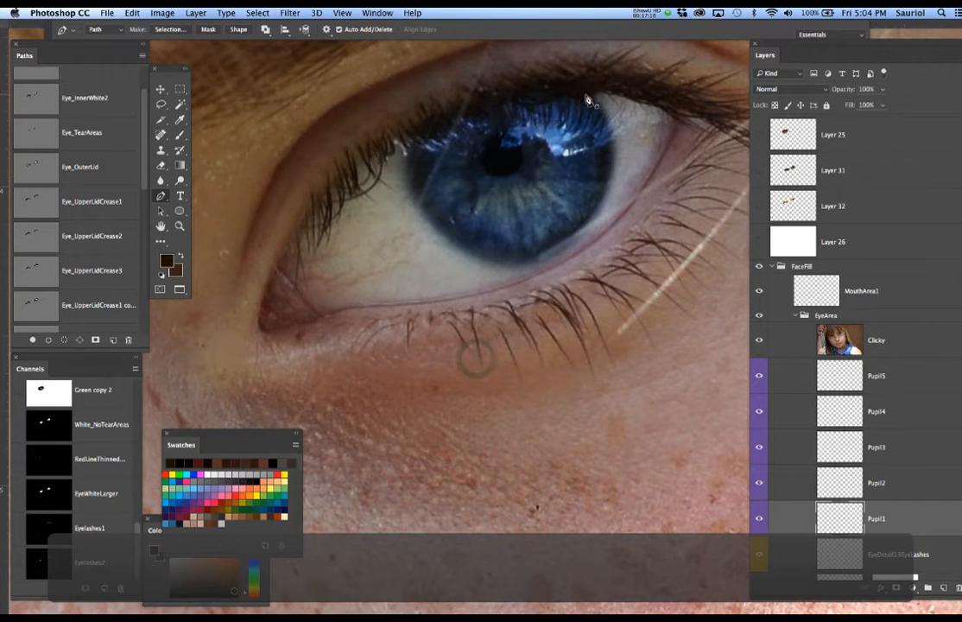
{"action": "left_click", "coordinate": [606, 107]}
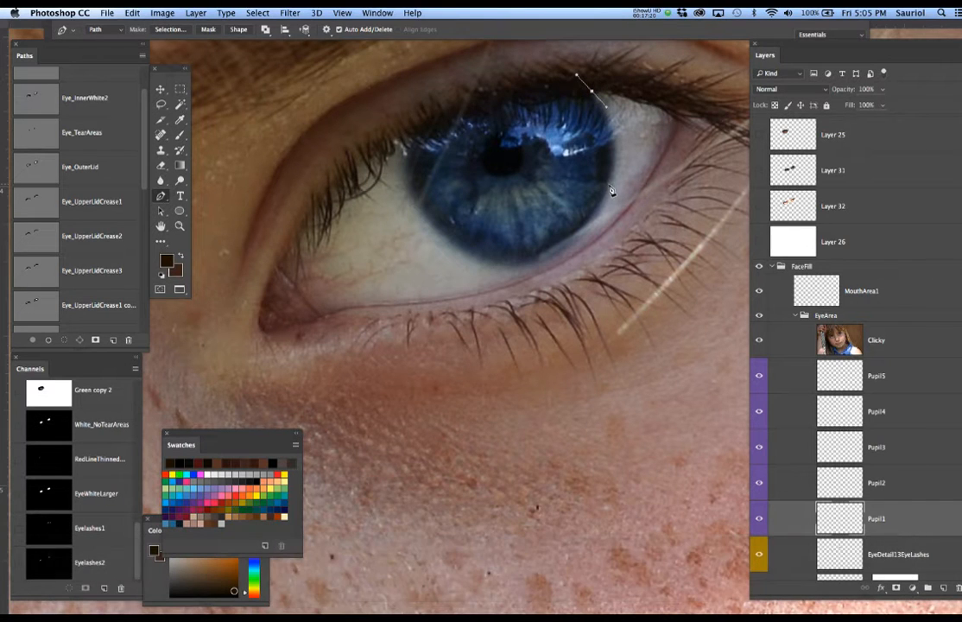
{"action": "left_click_drag", "start_coordinate": [559, 254], "coordinate": [610, 229]}
{"action": "left_click", "coordinate": [602, 185]}
{"action": "left_click_drag", "start_coordinate": [599, 182], "coordinate": [617, 173]}
{"action": "left_click", "coordinate": [558, 257], "text": "ctrl"}
{"action": "left_click_drag", "start_coordinate": [551, 262], "coordinate": [556, 260]}
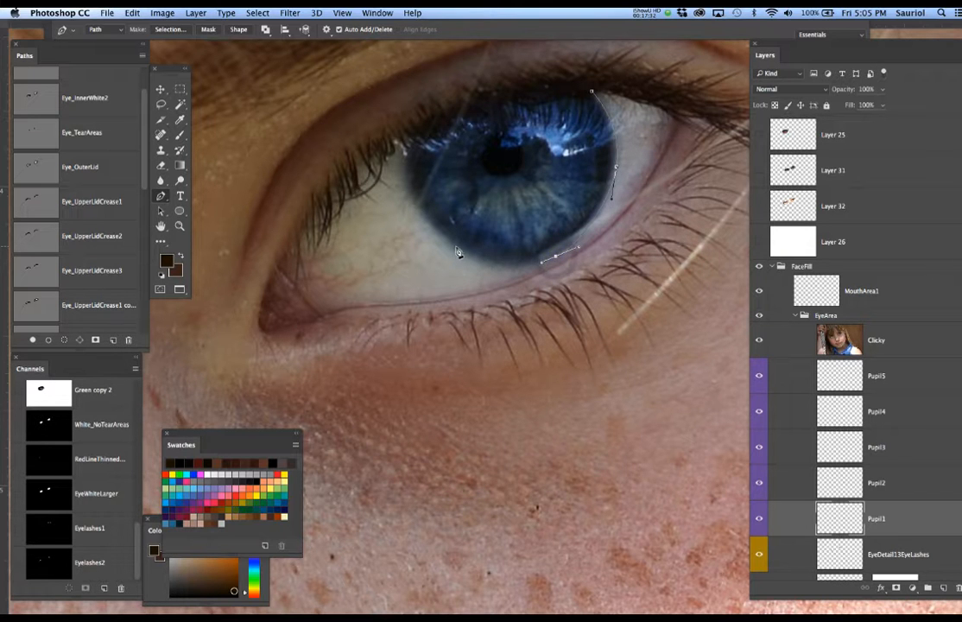
Step: Trace the second iris's inner and upper edge to close the path, and refine its lower and outer points
{"action": "left_click_drag", "start_coordinate": [455, 247], "coordinate": [421, 220]}
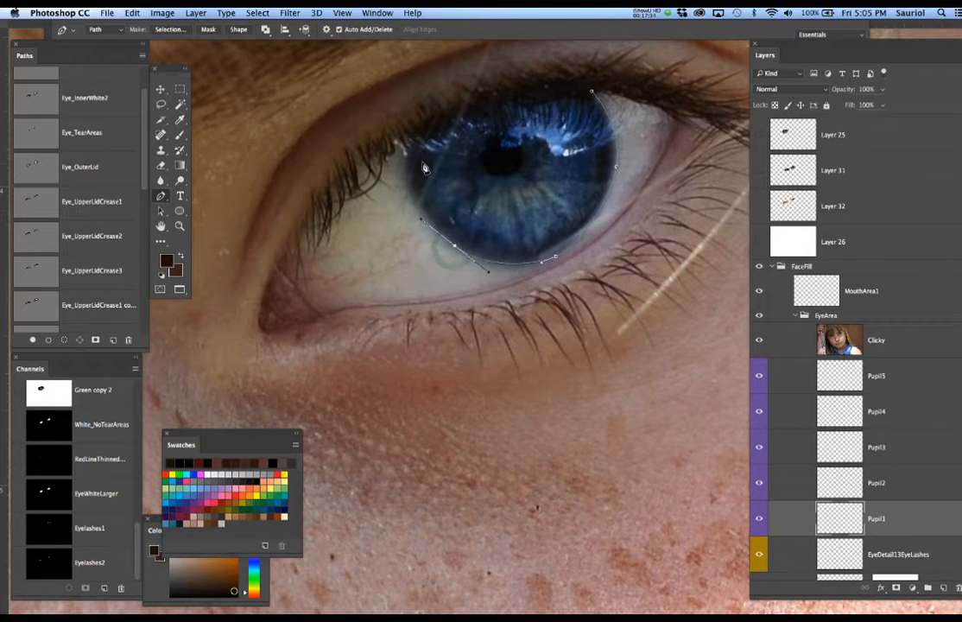
{"action": "left_click_drag", "start_coordinate": [402, 143], "coordinate": [402, 98]}
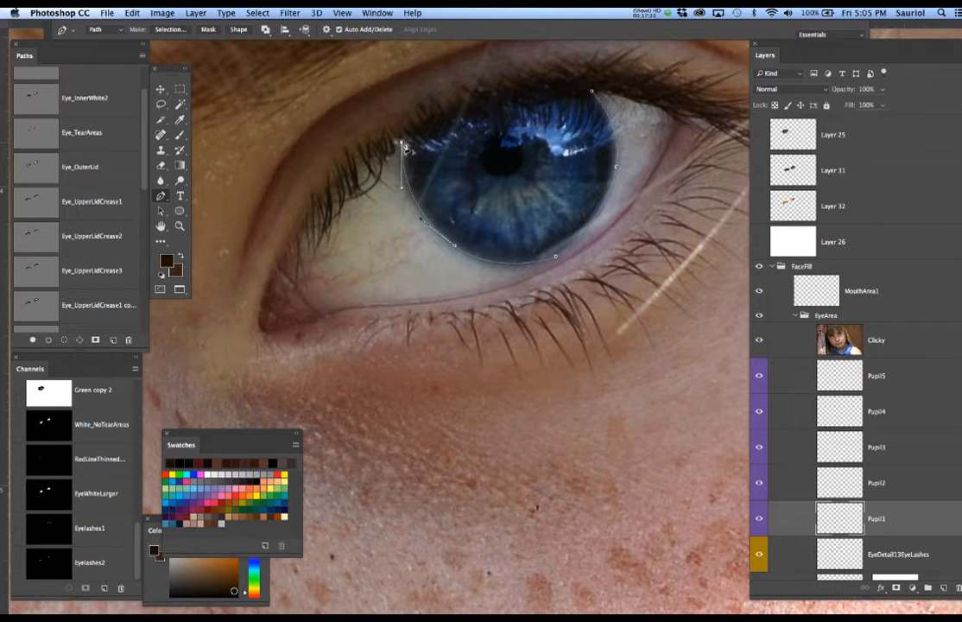
{"action": "left_click_drag", "start_coordinate": [469, 108], "coordinate": [497, 100]}
{"action": "left_click_drag", "start_coordinate": [558, 88], "coordinate": [587, 90]}
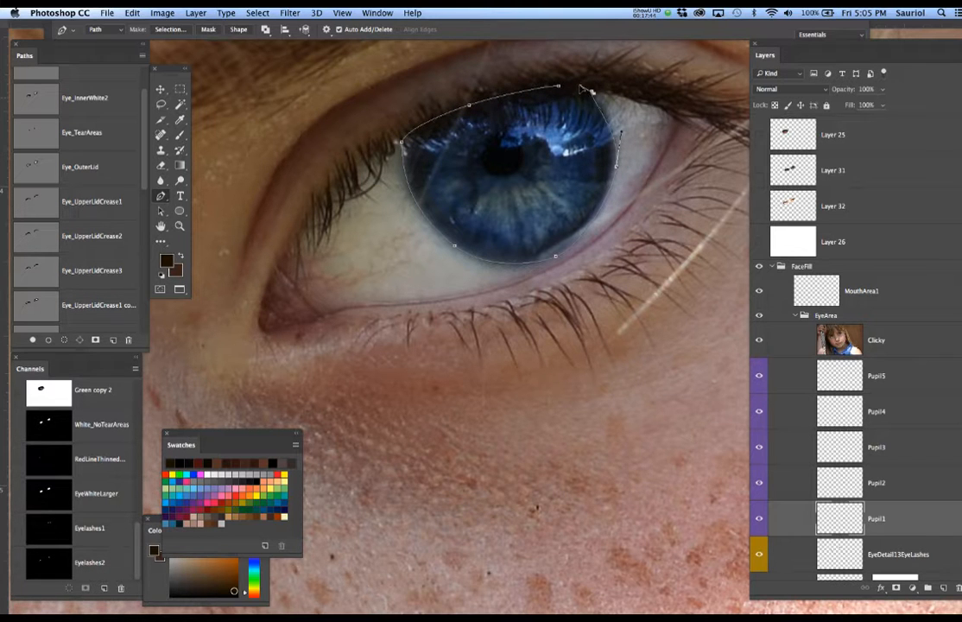
{"action": "key", "text": "super+z"}
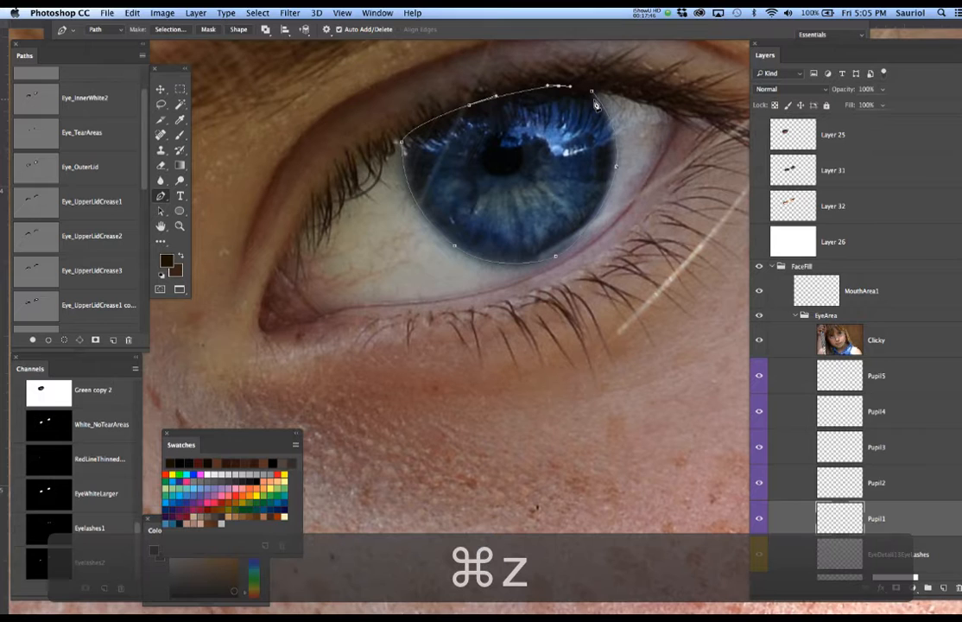
{"action": "left_click", "coordinate": [591, 92]}
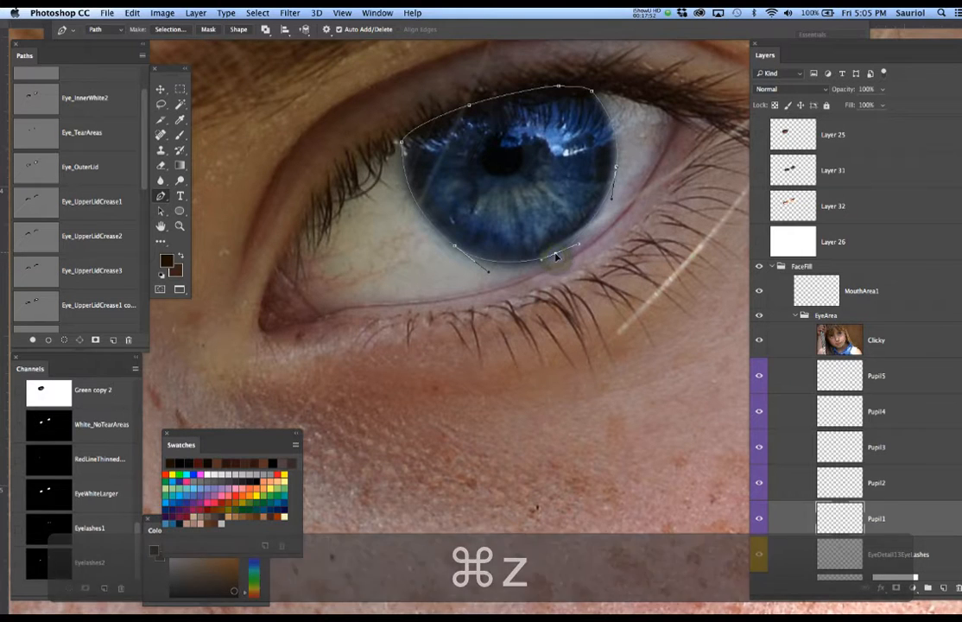
{"action": "left_click_drag", "start_coordinate": [556, 257], "coordinate": [578, 244]}
{"action": "left_click_drag", "start_coordinate": [616, 166], "coordinate": [612, 209]}
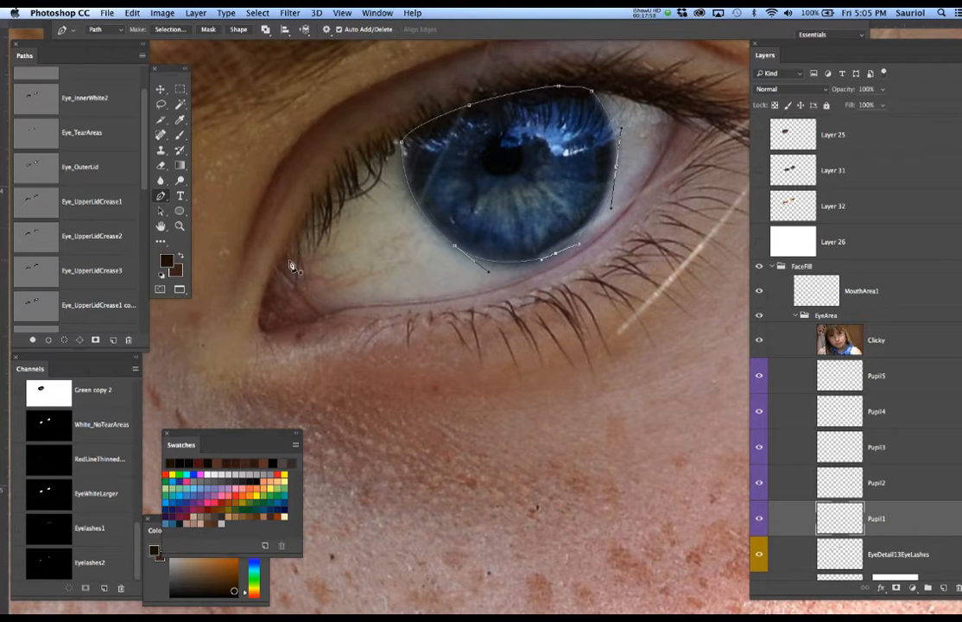
Step: Examine at several magnifications how closely the second path fits the iris and pupil area
{"action": "left_click", "coordinate": [344, 279], "text": "alt+super"}
{"action": "left_click", "coordinate": [343, 277], "text": "alt+super"}
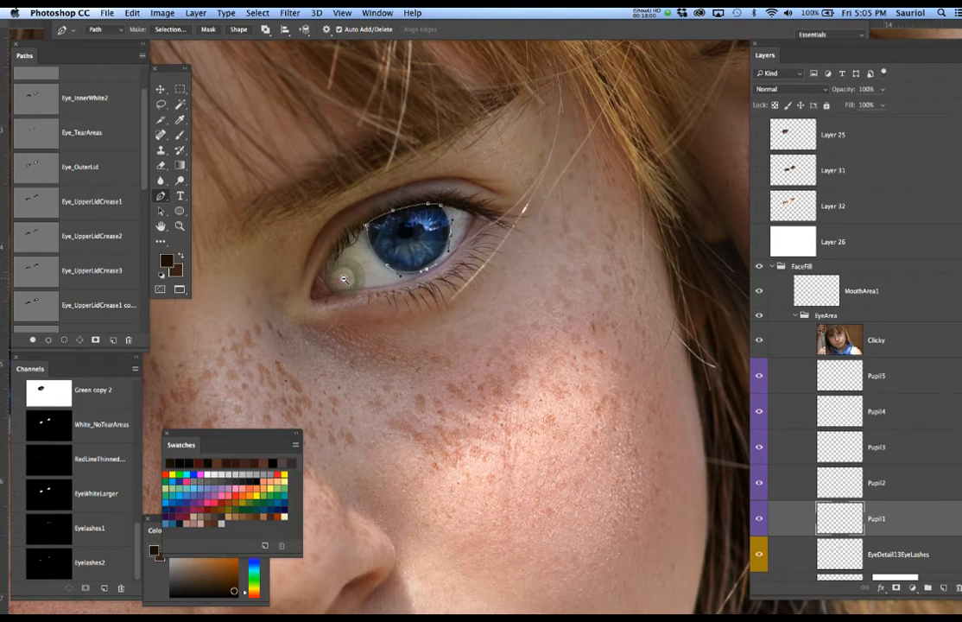
{"action": "key", "text": "super"}
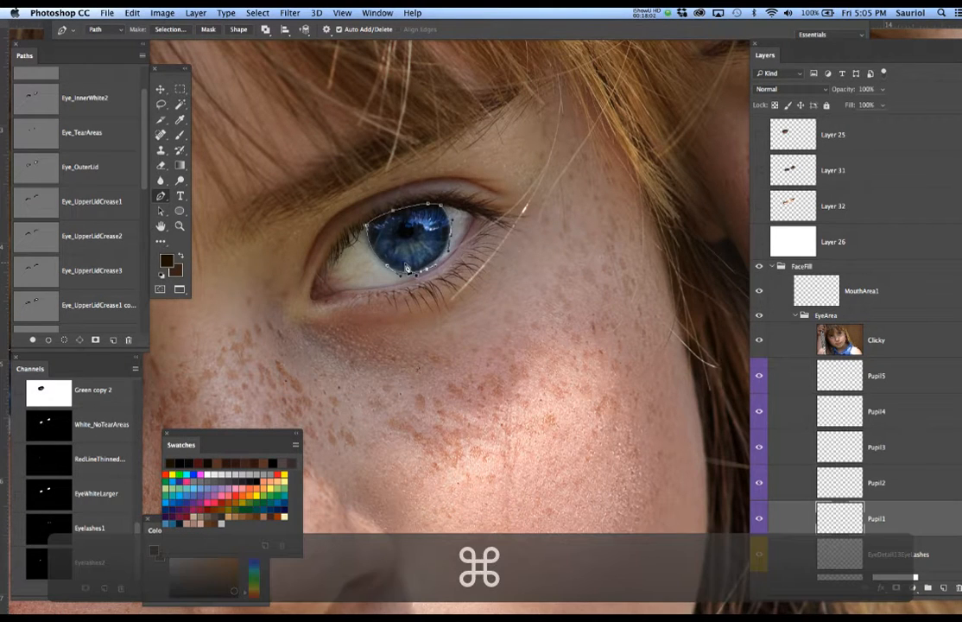
{"action": "left_click", "coordinate": [409, 261], "text": "super"}
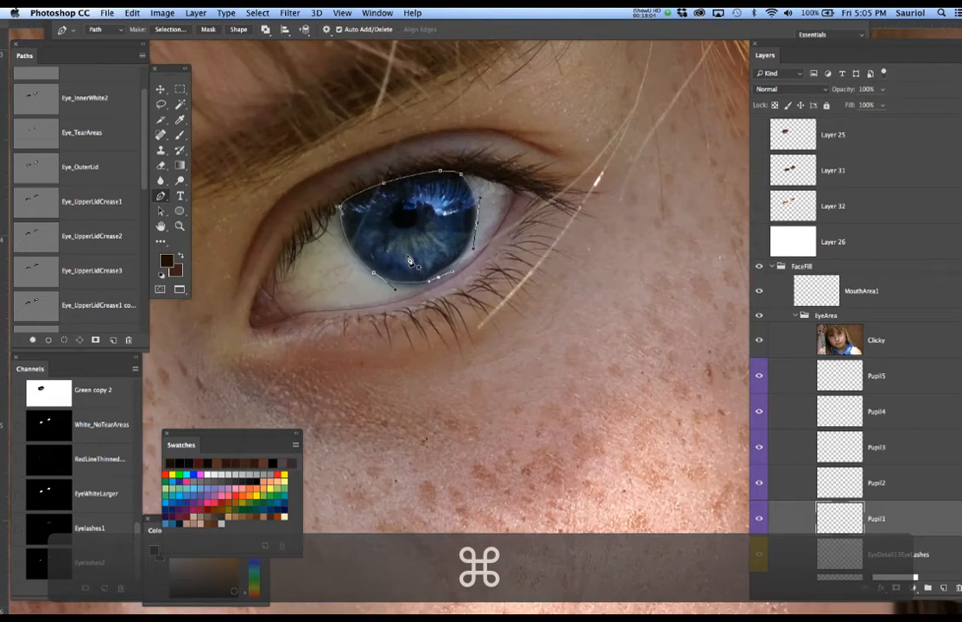
{"action": "left_click", "coordinate": [411, 262], "text": "super"}
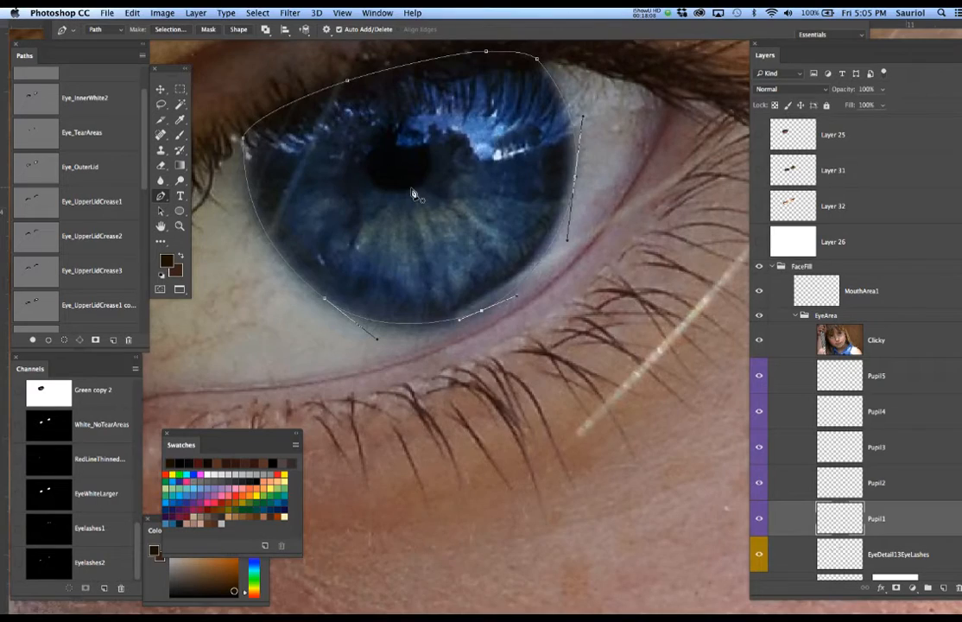
{"action": "left_click", "coordinate": [413, 194], "text": "alt+super"}
{"action": "left_click", "coordinate": [413, 194], "text": "alt+super"}
{"action": "left_click", "coordinate": [413, 194], "text": "alt+super"}
{"action": "left_click", "coordinate": [413, 194], "text": "alt+super"}
{"action": "left_click", "coordinate": [413, 194], "text": "alt+super"}
Step: Save the work path around both irises under the name OuterPupil, and save the document
{"action": "left_click_drag", "start_coordinate": [367, 225], "coordinate": [468, 198]}
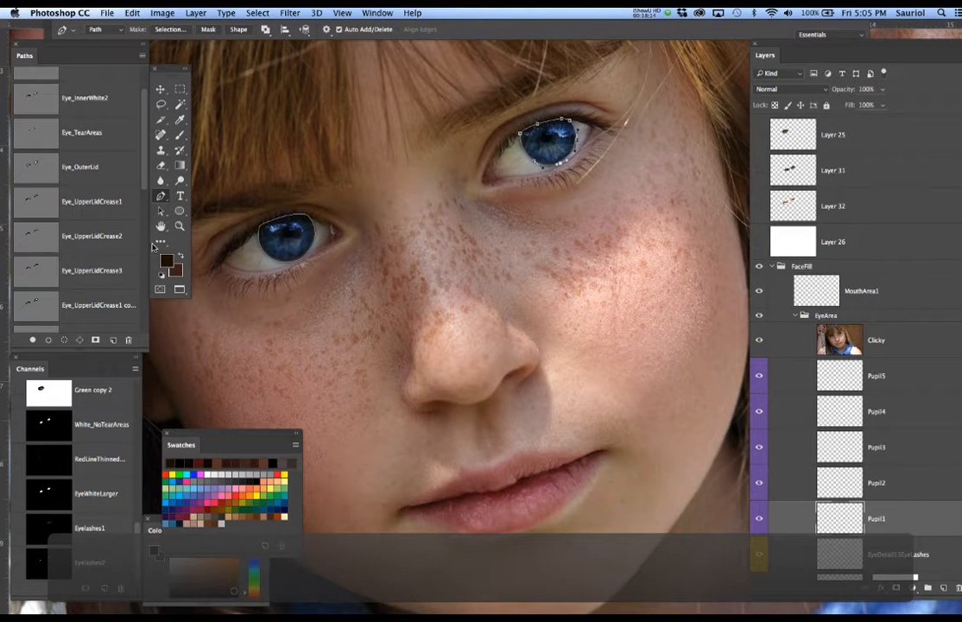
{"action": "left_click_drag", "start_coordinate": [145, 178], "coordinate": [145, 324]}
{"action": "double_click", "coordinate": [84, 317]}
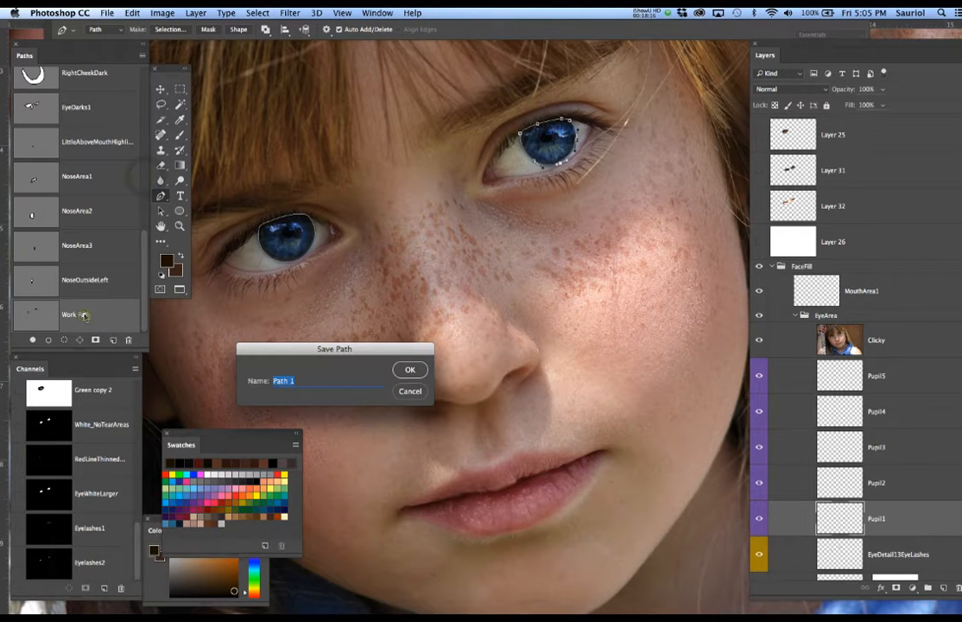
{"action": "type", "text": "Ou"}
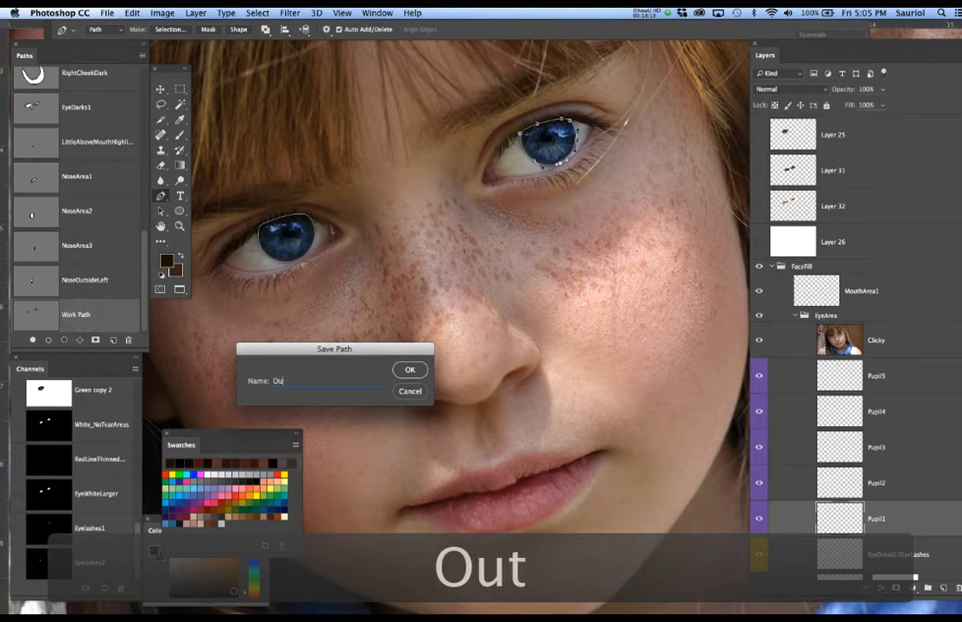
{"action": "type", "text": "terPupl"}
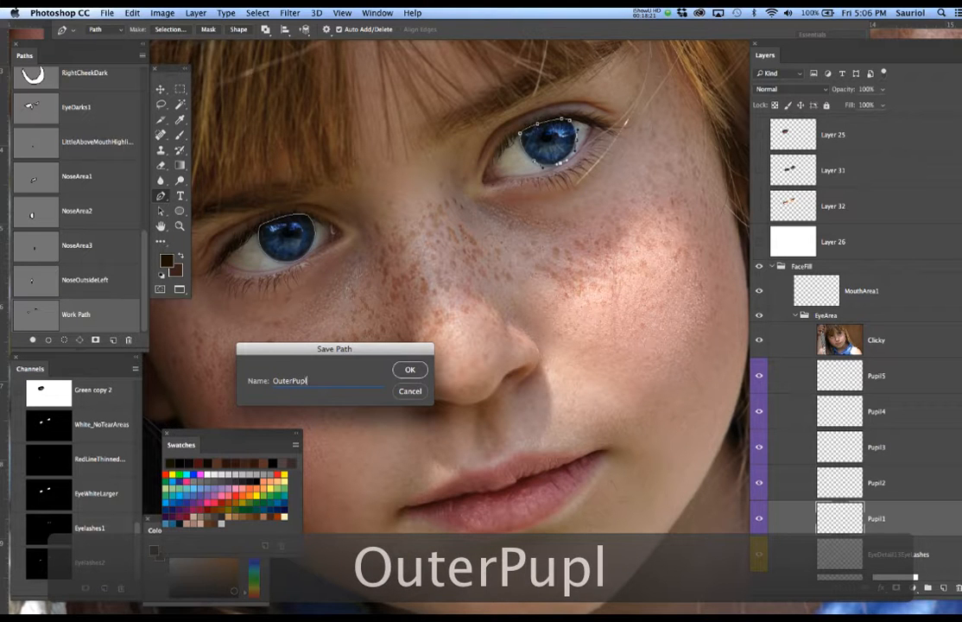
{"action": "key", "text": "BackSpace"}
{"action": "type", "text": "il"}
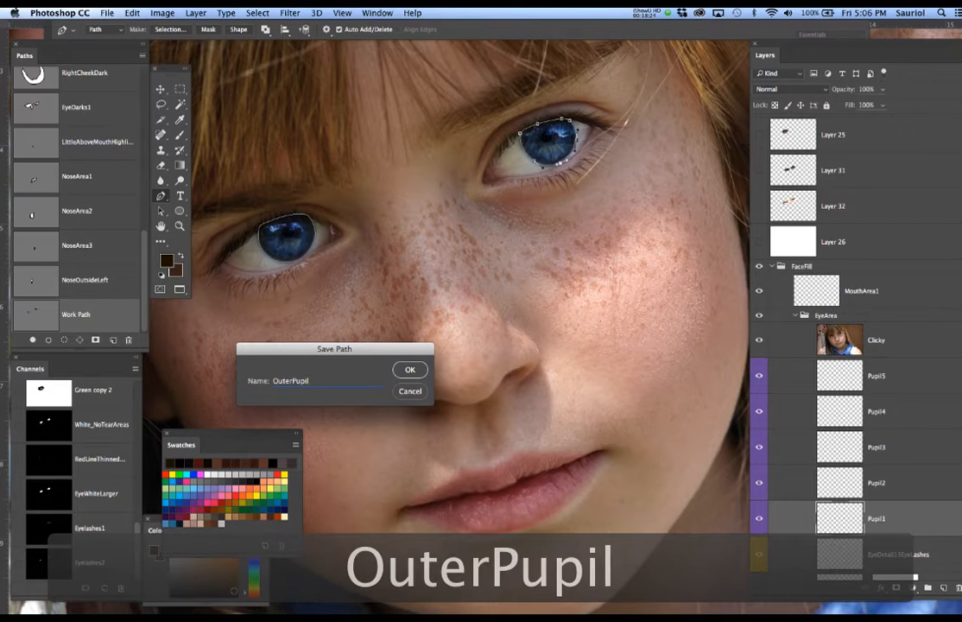
{"action": "key", "text": "Return"}
{"action": "key", "text": "super+s"}
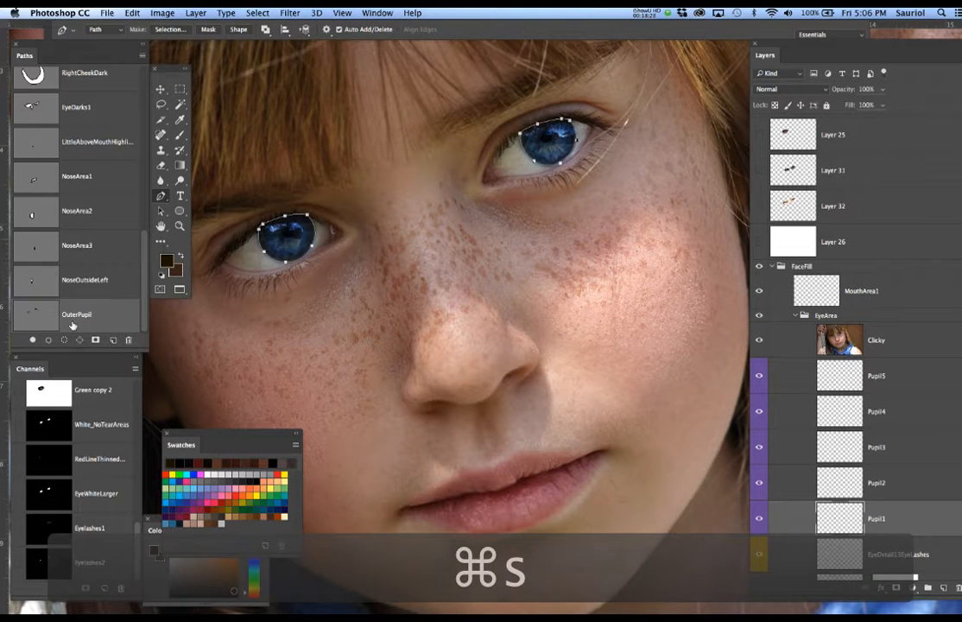
Step: Load the OuterPupil path as a selection and sample a dark blue-grey from the iris's lower edge as the Brush colour
{"action": "left_click", "coordinate": [35, 314], "text": "super"}
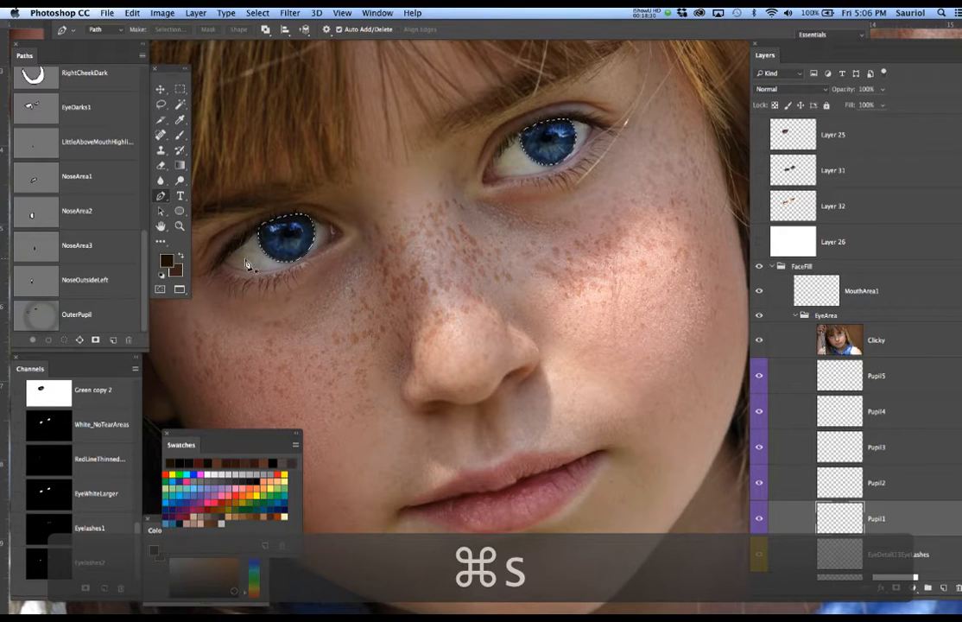
{"action": "scroll", "coordinate": [253, 262], "scroll_direction": "up", "scroll_amount": 4}
{"action": "scroll", "coordinate": [256, 264], "scroll_direction": "up", "scroll_amount": 1}
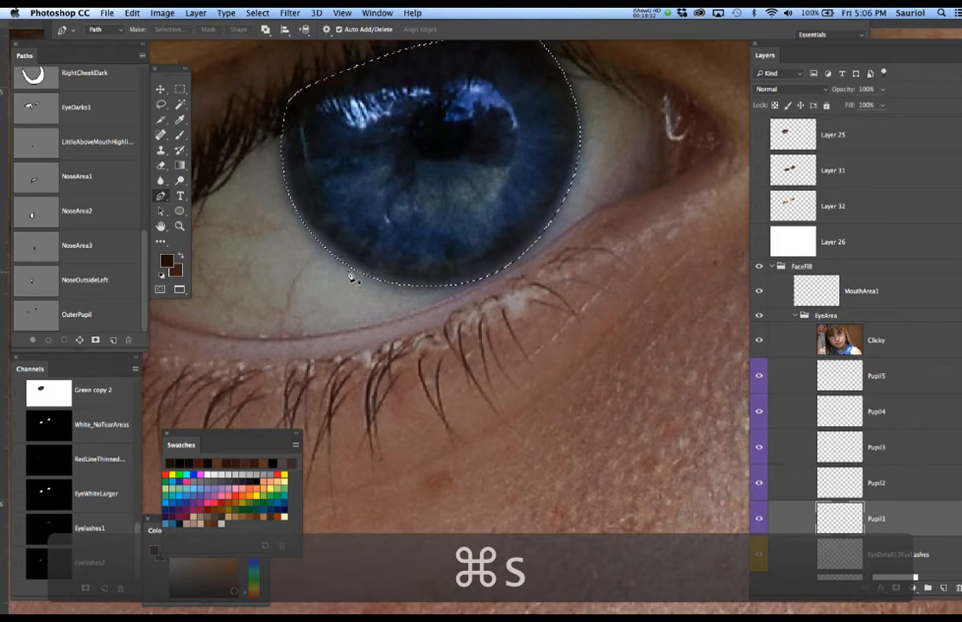
{"action": "key", "text": "b"}
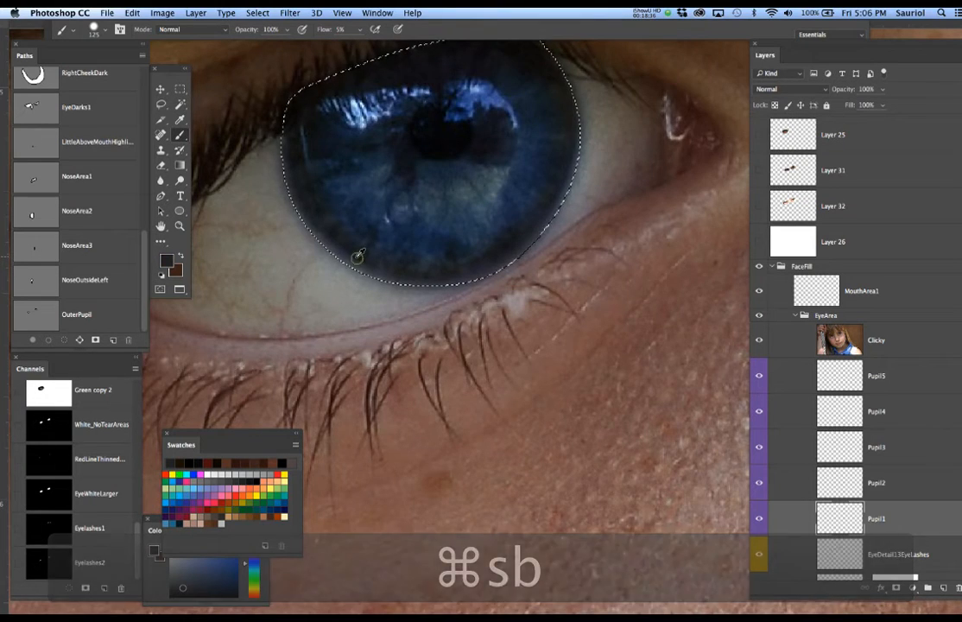
{"action": "scroll", "coordinate": [361, 253], "scroll_direction": "down", "scroll_amount": 4}
{"action": "scroll", "coordinate": [361, 251], "scroll_direction": "down", "scroll_amount": 3}
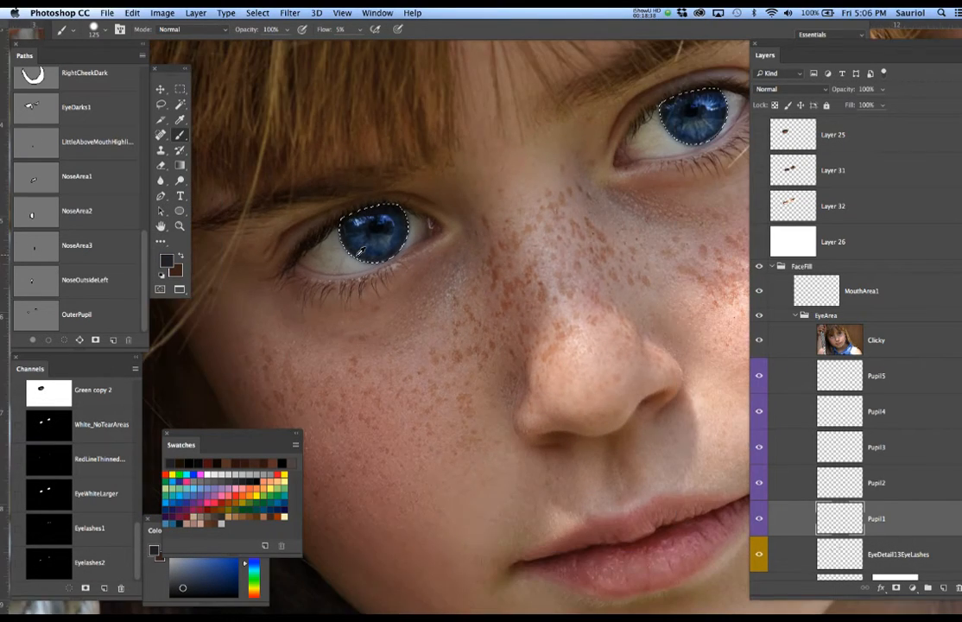
{"action": "scroll", "coordinate": [440, 273], "scroll_direction": "down", "scroll_amount": 1}
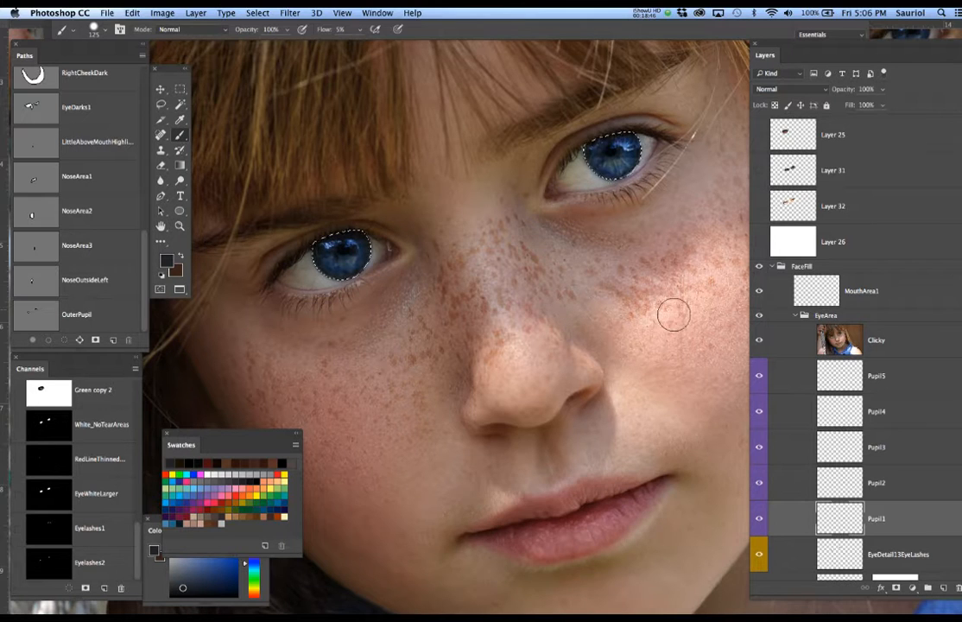
Step: Hide the Clicky photo, show Layer 31 as reference, and fill the iris selection on Pupil1 with the dark blue-grey, then deselect
{"action": "left_click", "coordinate": [760, 341]}
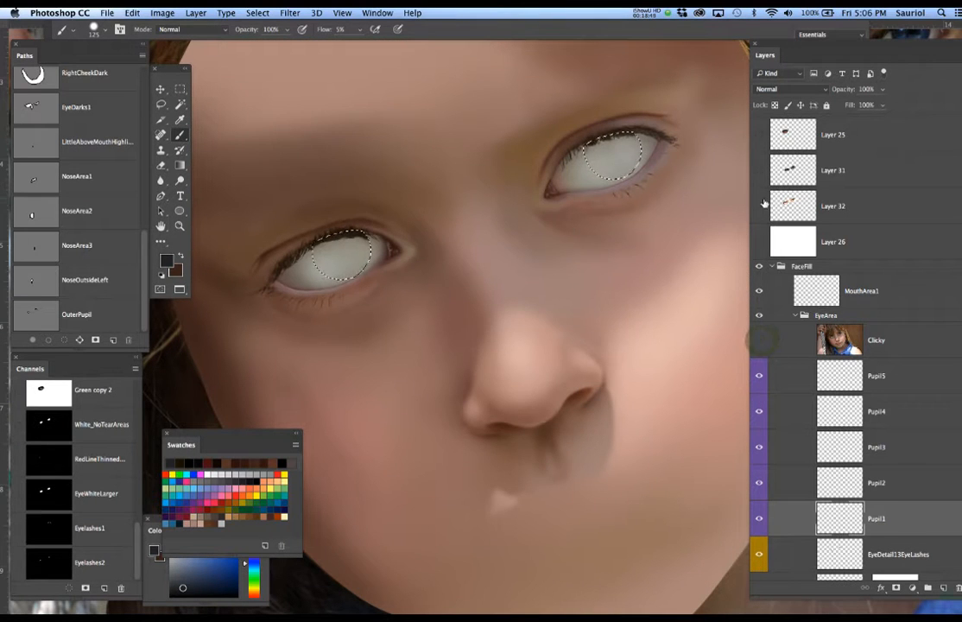
{"action": "left_click", "coordinate": [759, 171]}
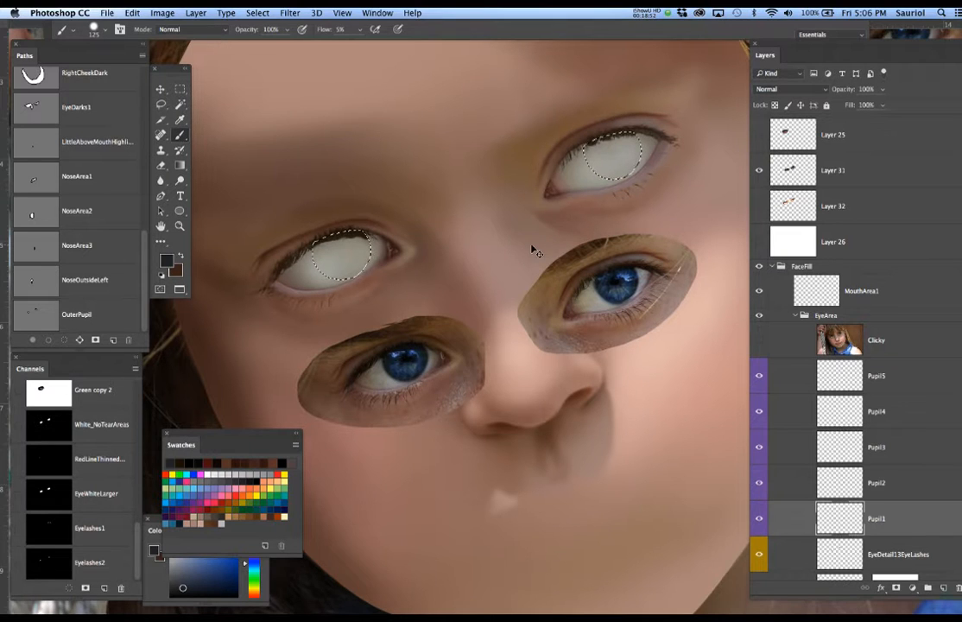
{"action": "key", "text": "super+h"}
{"action": "key", "text": "alt+BackSpace"}
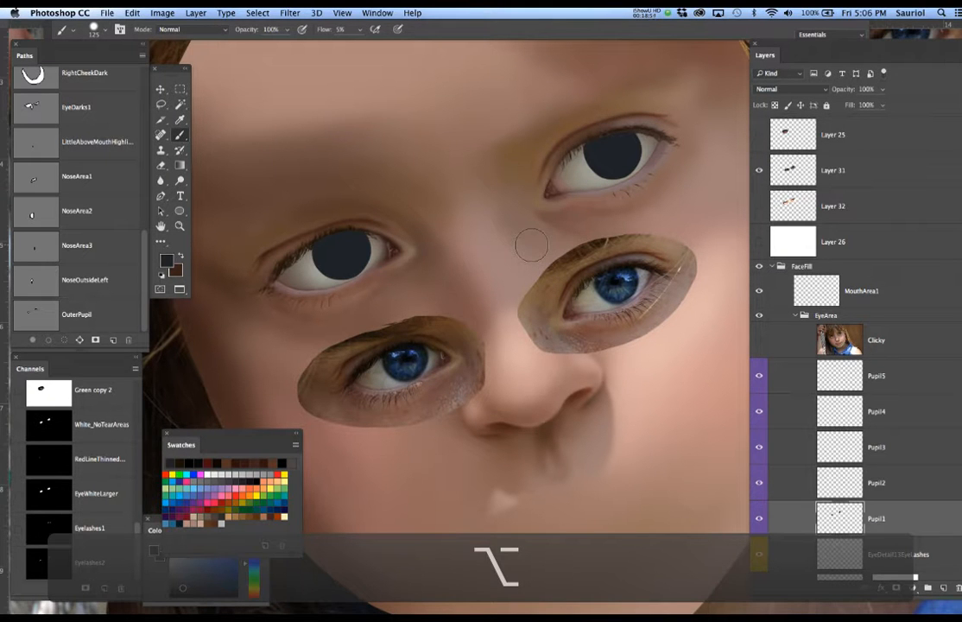
{"action": "key", "text": "super+d"}
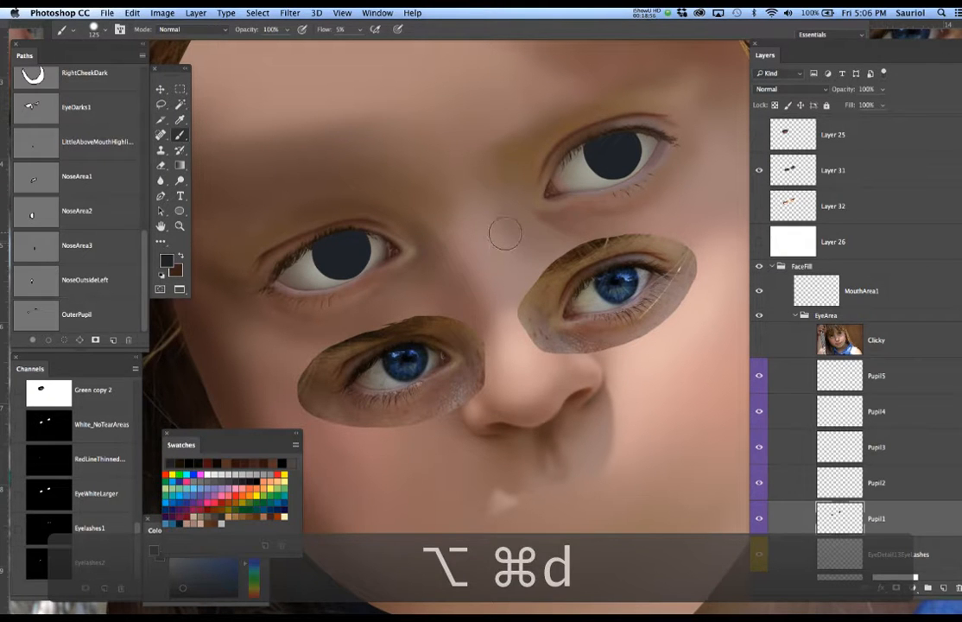
Step: Move the EyeDetail13EyeLashes layer directly above Pupil5, and make Pupil1 the active layer again
{"action": "scroll", "coordinate": [879, 376], "scroll_direction": "down", "scroll_amount": 1}
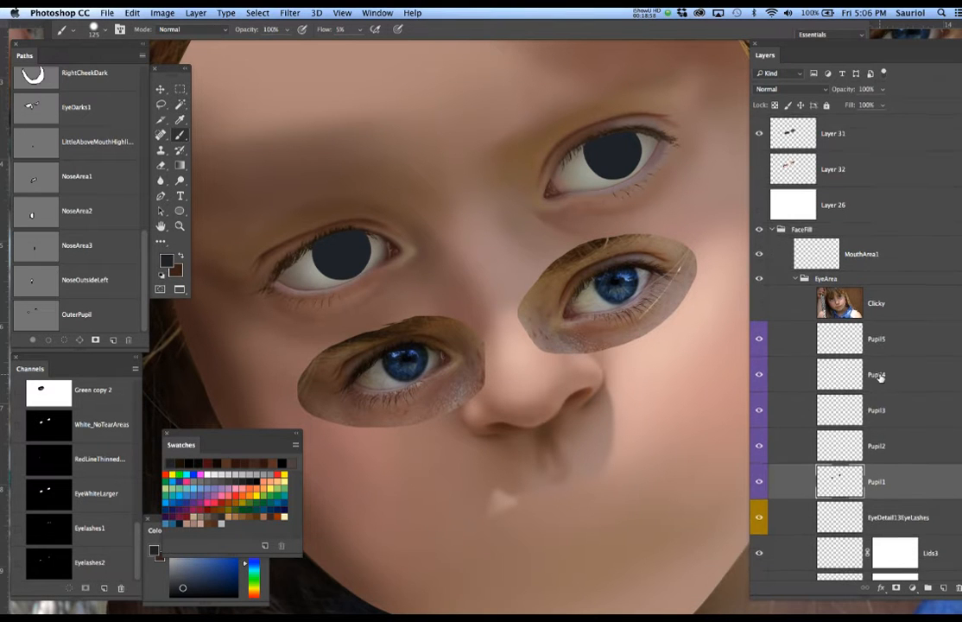
{"action": "scroll", "coordinate": [879, 376], "scroll_direction": "down", "scroll_amount": 2}
{"action": "left_click_drag", "start_coordinate": [913, 441], "coordinate": [903, 252]}
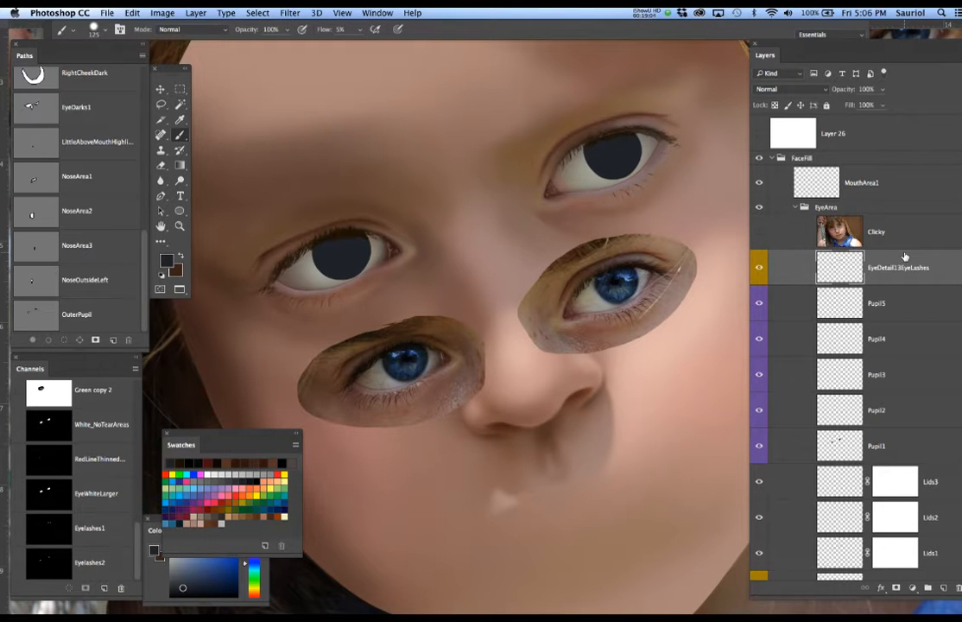
{"action": "left_click", "coordinate": [885, 448]}
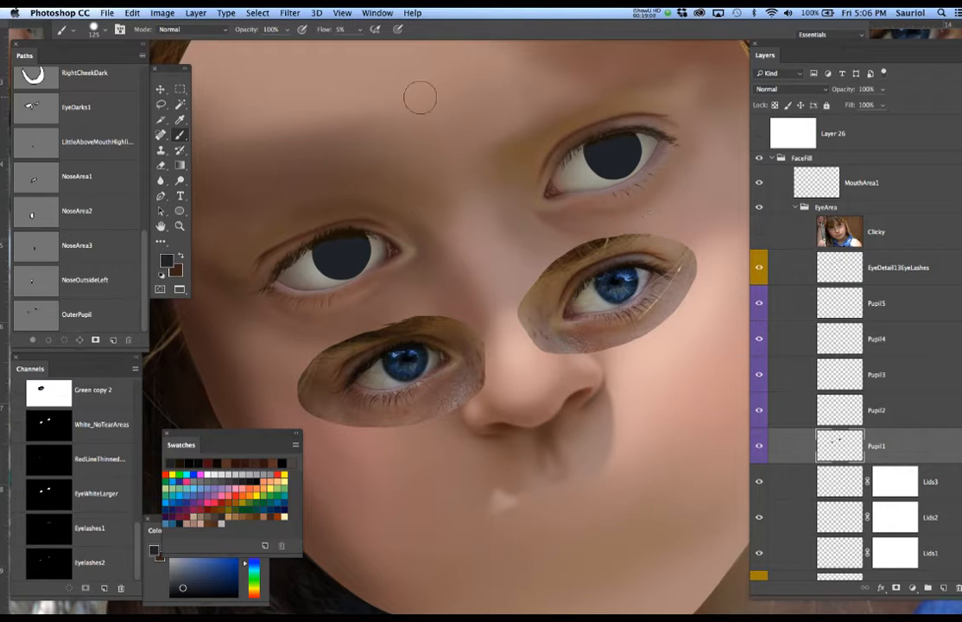
Step: Soften the filled irises on Pupil1 with a Gaussian Blur of 8.5 pixels radius
{"action": "left_click", "coordinate": [257, 12]}
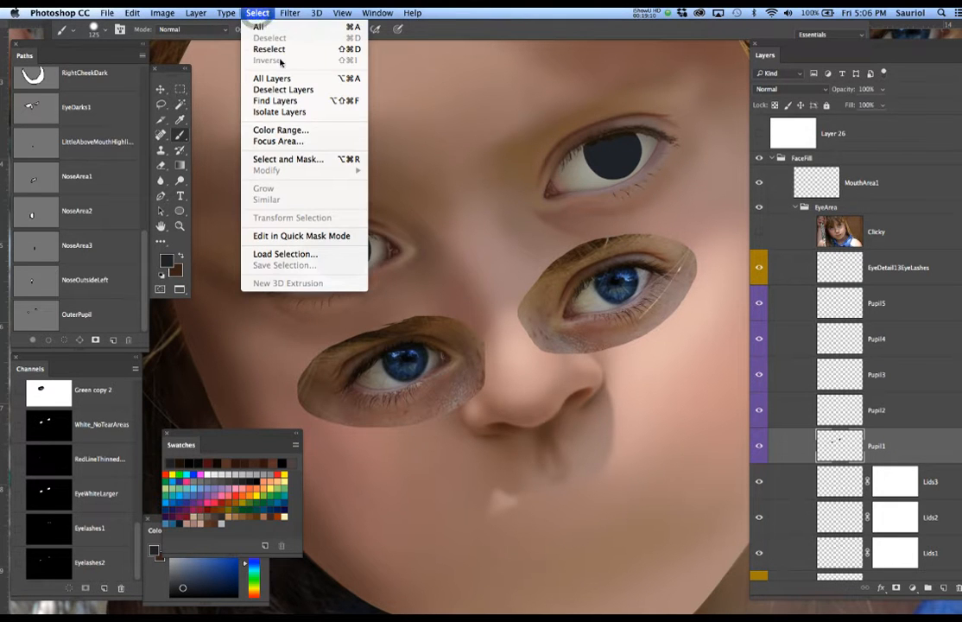
{"action": "left_click", "coordinate": [290, 12]}
{"action": "left_click", "coordinate": [328, 155]}
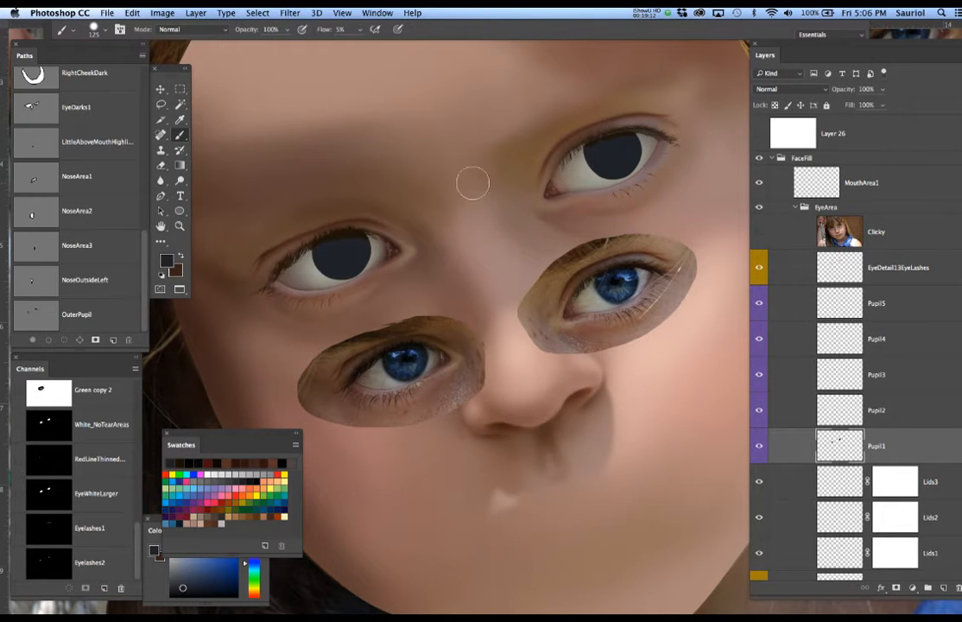
{"action": "left_click", "coordinate": [298, 13]}
{"action": "mouse_move", "coordinate": [380, 152]}
{"action": "left_click", "coordinate": [493, 198]}
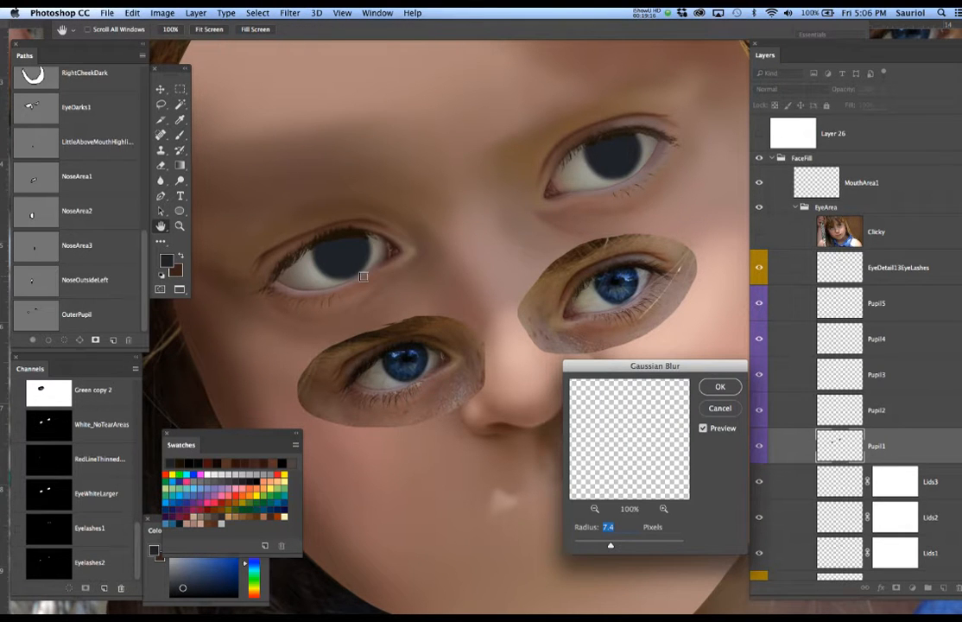
{"action": "left_click", "coordinate": [363, 277], "text": "super"}
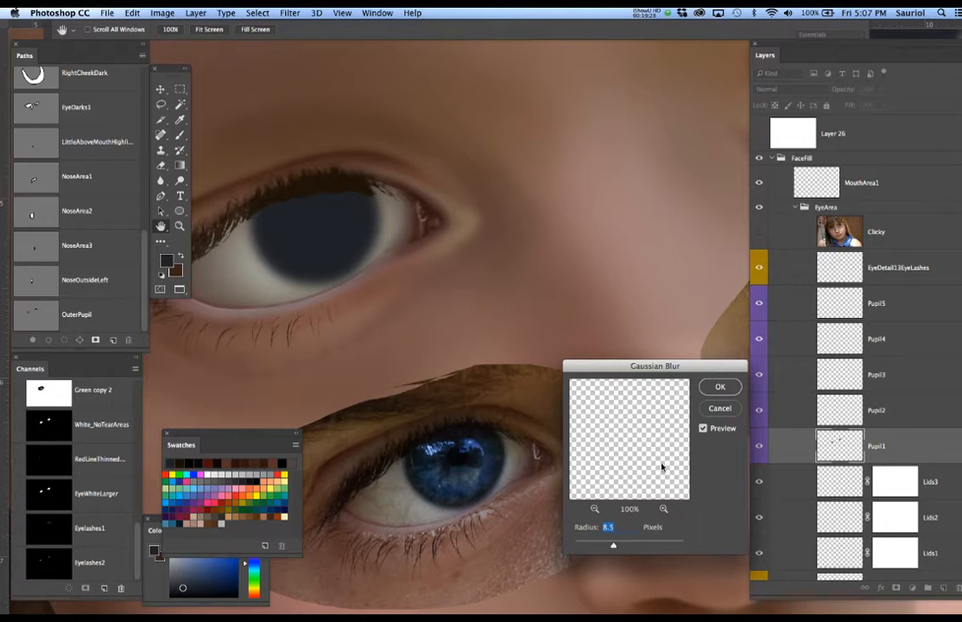
{"action": "left_click", "coordinate": [719, 386]}
{"action": "key", "text": "b"}
Step: Compare the blurred iris fills of both eyes with the reference by repeatedly toggling the Clicky photo's visibility
{"action": "left_click", "coordinate": [758, 231]}
{"action": "left_click", "coordinate": [758, 232]}
{"action": "left_click", "coordinate": [758, 231]}
{"action": "left_click", "coordinate": [758, 232]}
{"action": "left_click", "coordinate": [758, 232]}
{"action": "left_click", "coordinate": [758, 232]}
{"action": "left_click", "coordinate": [758, 231]}
{"action": "left_click", "coordinate": [758, 231]}
{"action": "left_click", "coordinate": [758, 232]}
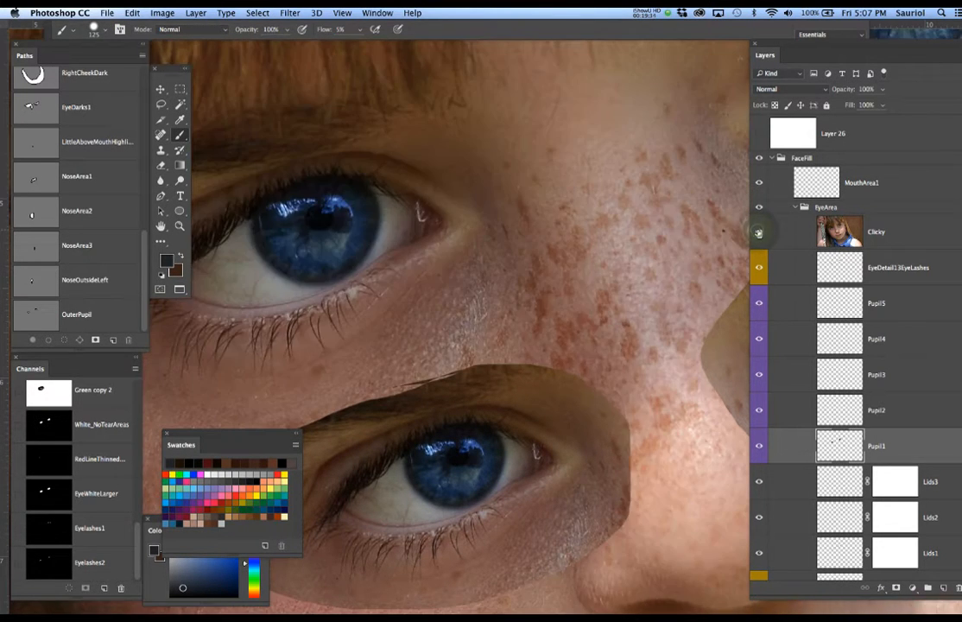
{"action": "left_click", "coordinate": [758, 231]}
{"action": "left_click", "coordinate": [758, 231]}
{"action": "left_click_drag", "start_coordinate": [681, 217], "coordinate": [606, 236]}
{"action": "left_click", "coordinate": [759, 232]}
{"action": "left_click", "coordinate": [759, 232]}
{"action": "left_click", "coordinate": [759, 232]}
{"action": "left_click", "coordinate": [759, 232]}
{"action": "left_click", "coordinate": [759, 232]}
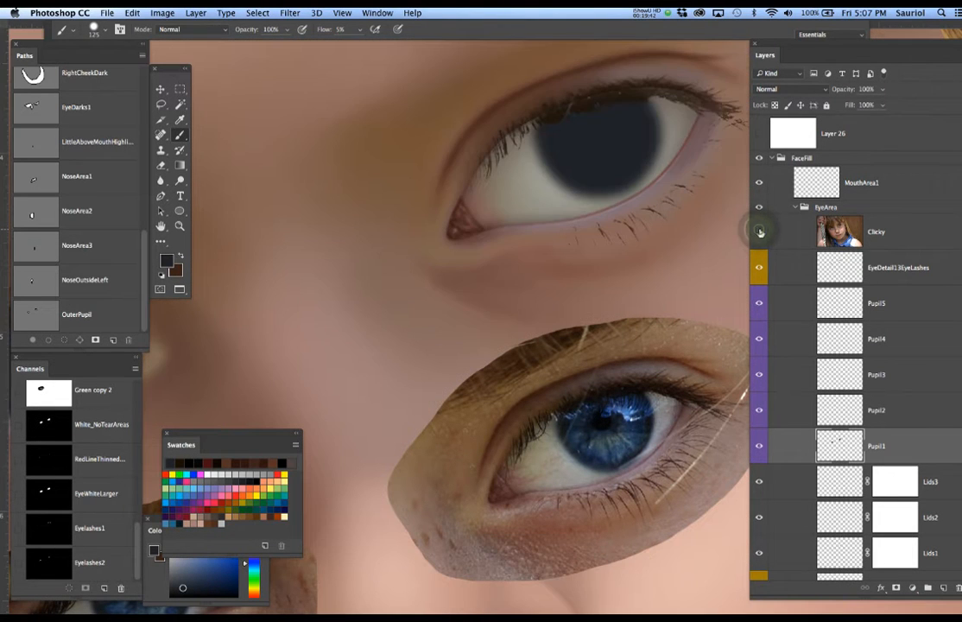
{"action": "left_click", "coordinate": [759, 231]}
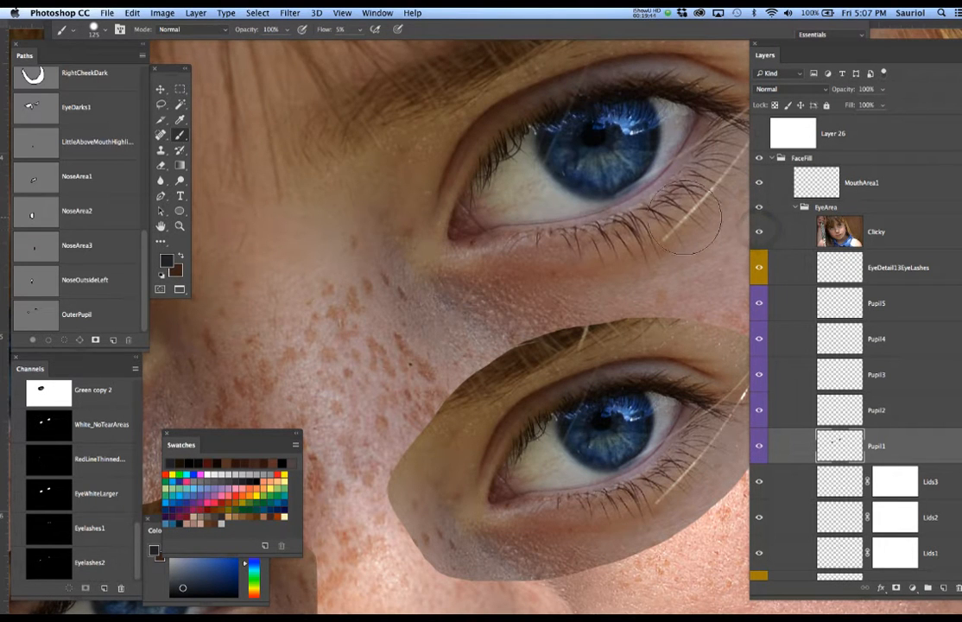
{"action": "left_click", "coordinate": [597, 208], "text": "alt"}
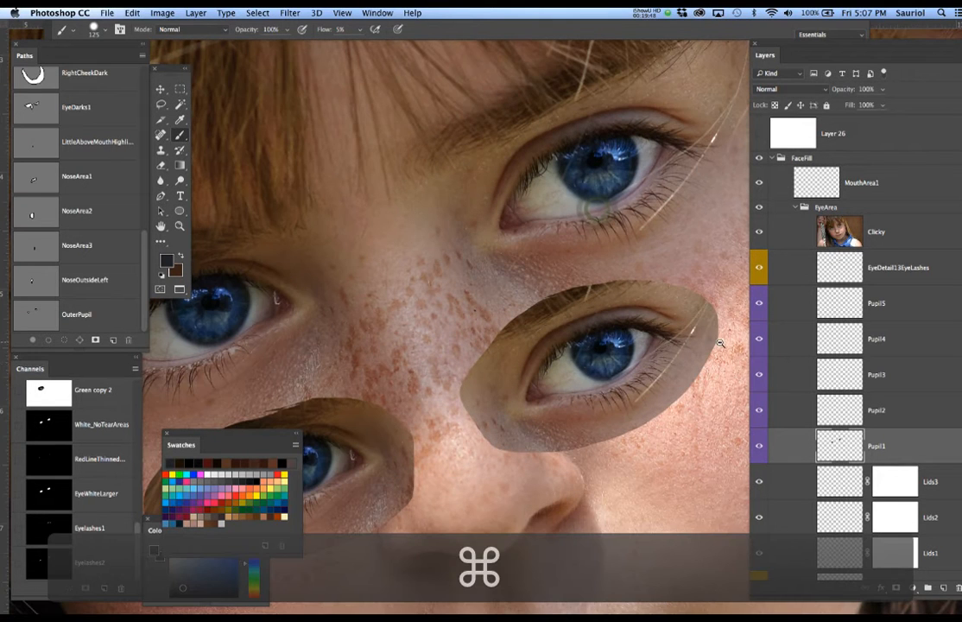
Step: Load the Pupil1 layer's painted area as a selection and make the Clicky photo layer active
{"action": "left_click", "coordinate": [837, 447], "text": "super"}
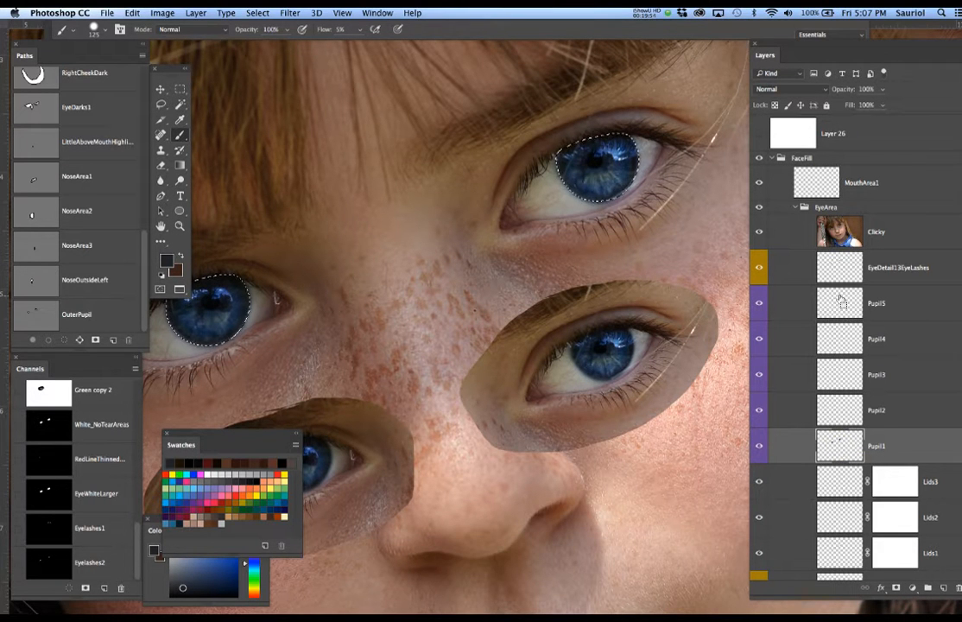
{"action": "left_click", "coordinate": [920, 226]}
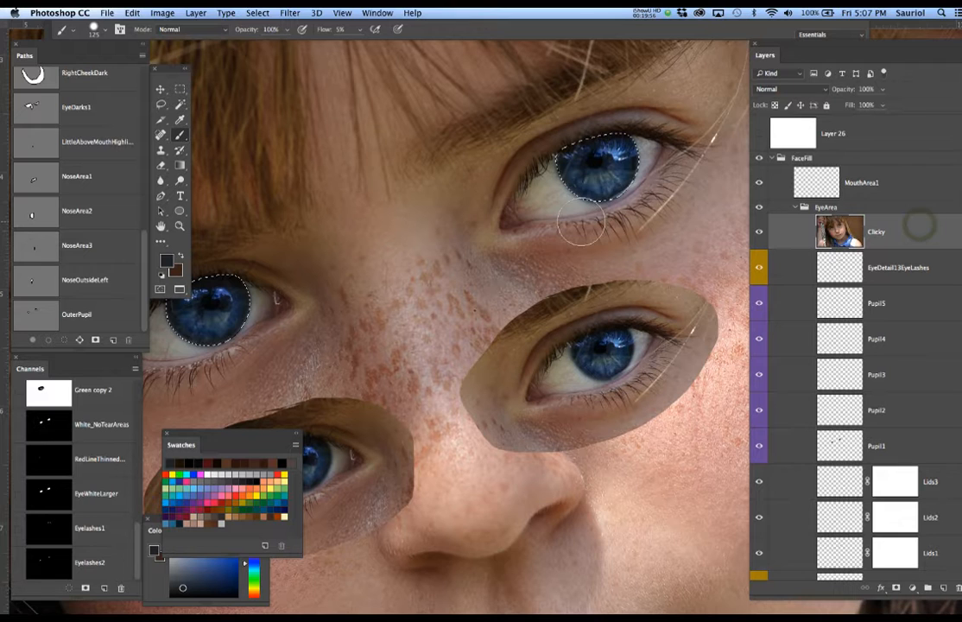
{"action": "left_click_drag", "start_coordinate": [500, 228], "coordinate": [554, 218]}
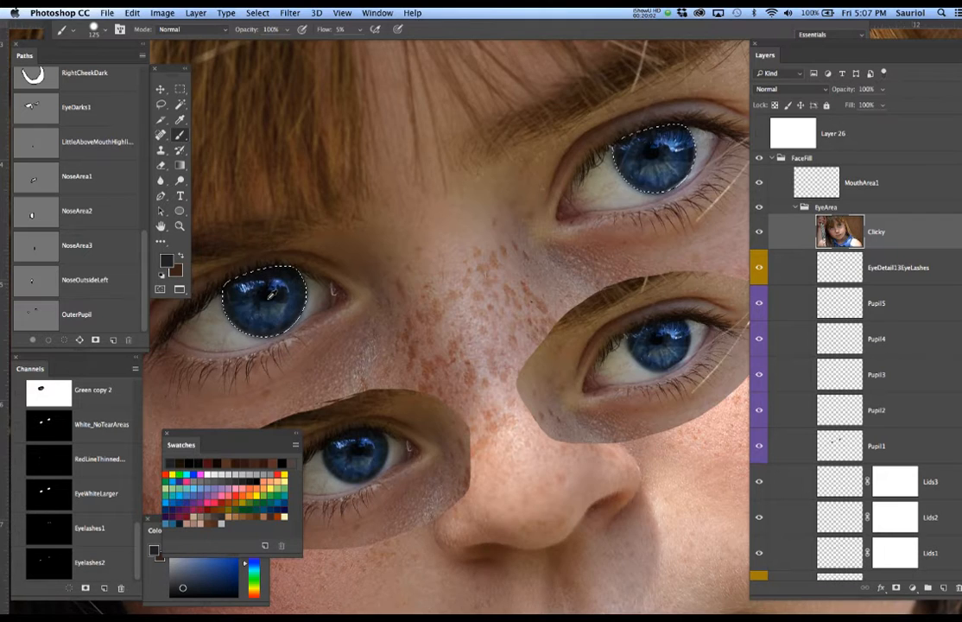
{"action": "scroll", "coordinate": [269, 296], "scroll_direction": "up", "scroll_amount": 1}
{"action": "scroll", "coordinate": [271, 294], "scroll_direction": "up", "scroll_amount": 1}
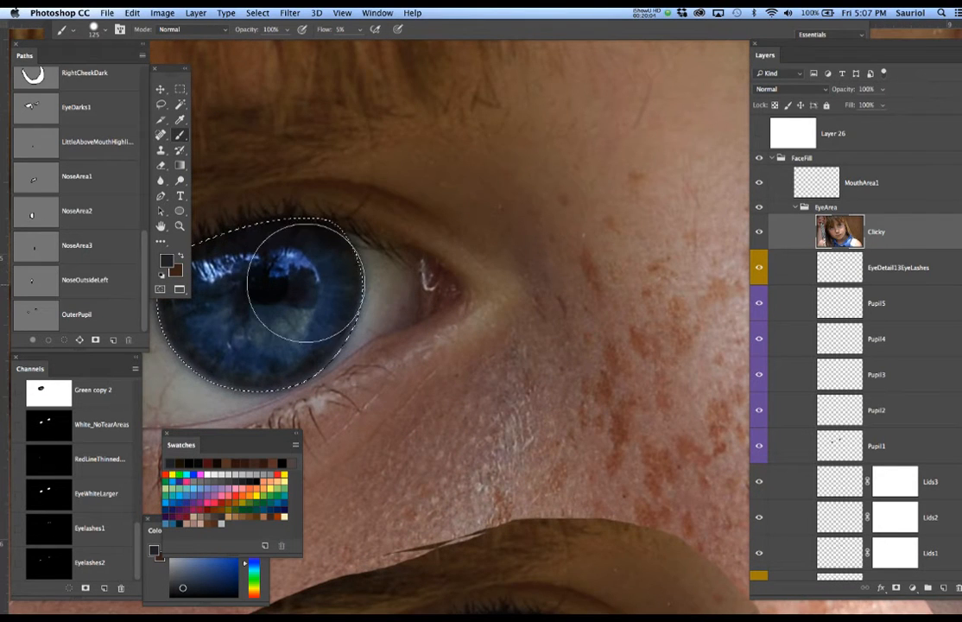
{"action": "left_click_drag", "start_coordinate": [327, 91], "coordinate": [379, 93]}
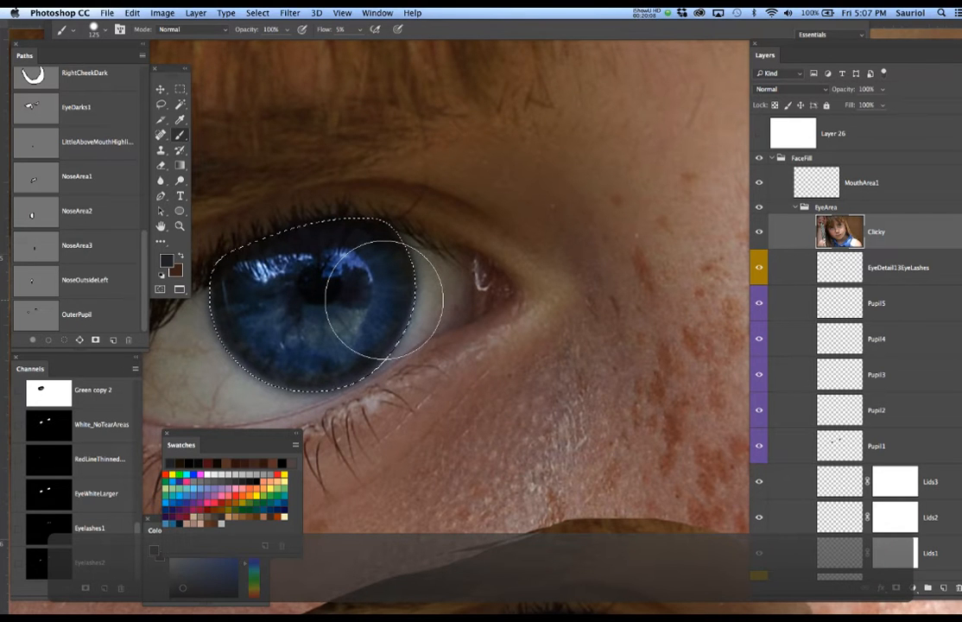
Step: Select the iris's mid-dark blue areas on the Clicky photo with Color Range, sampling the lower iris at fuzziness 74
{"action": "left_click", "coordinate": [258, 12]}
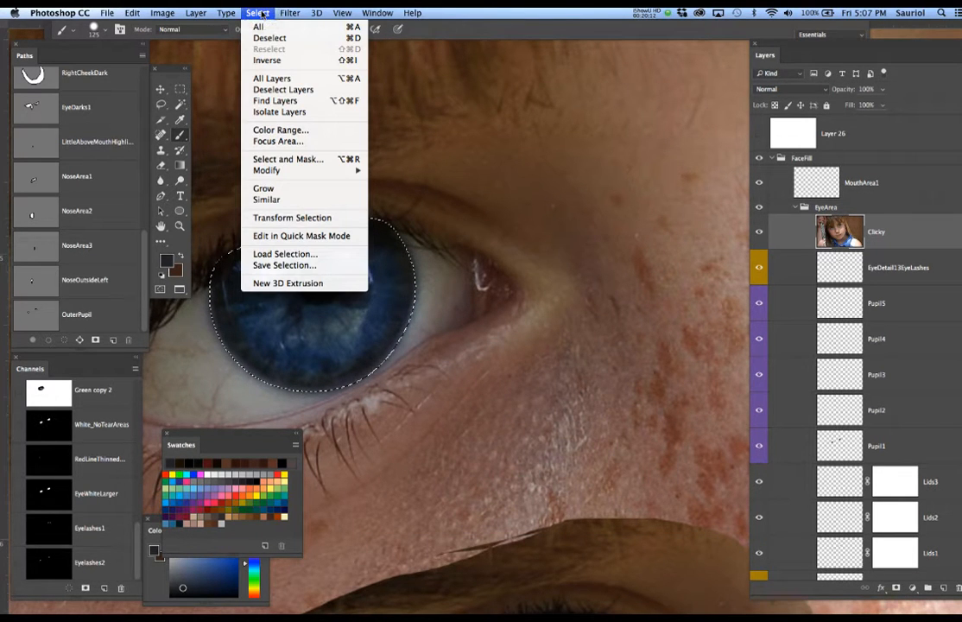
{"action": "left_click", "coordinate": [280, 130]}
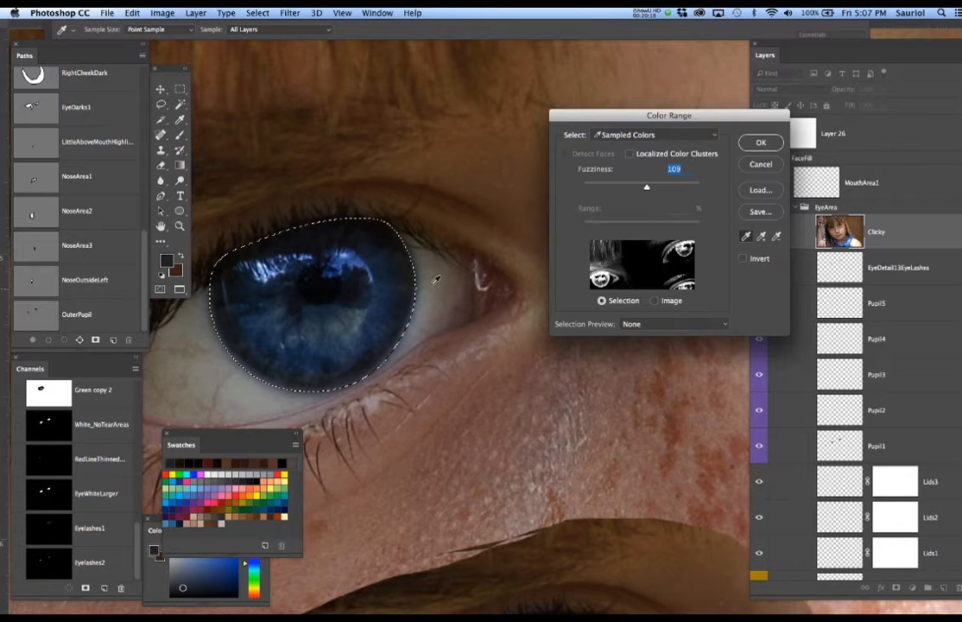
{"action": "left_click", "coordinate": [371, 335]}
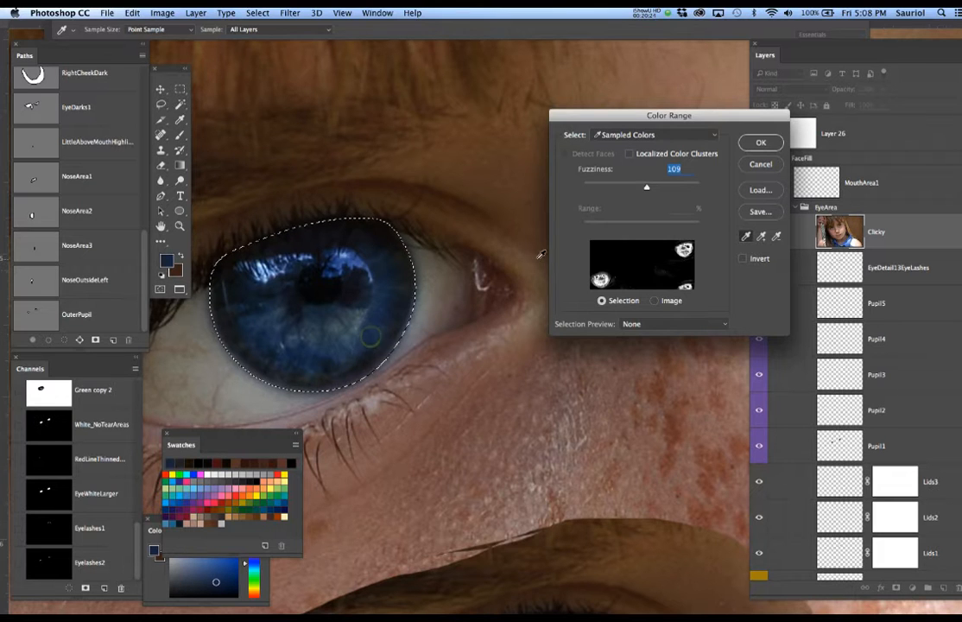
{"action": "left_click_drag", "start_coordinate": [648, 189], "coordinate": [629, 192]}
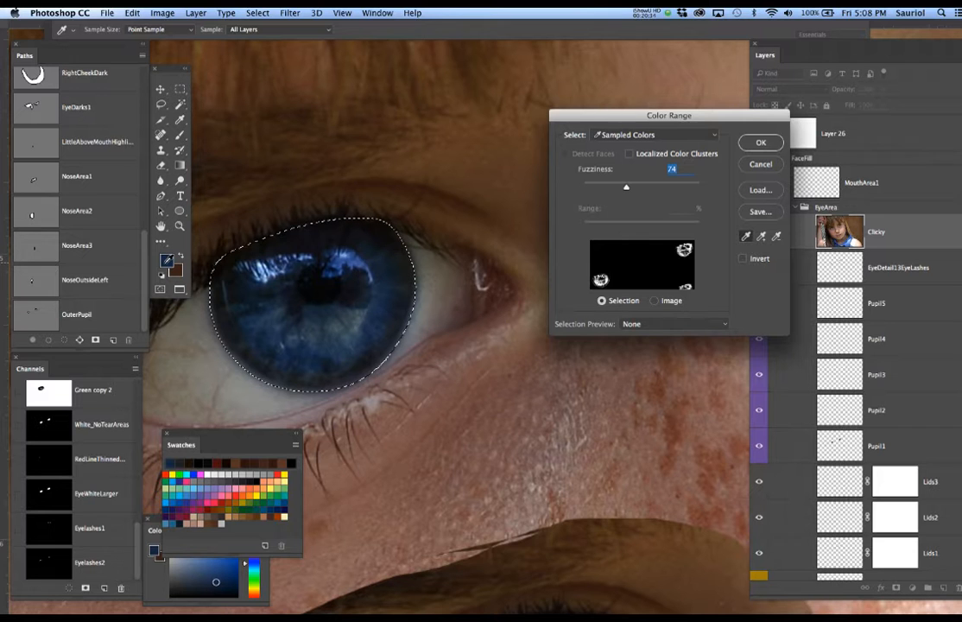
{"action": "left_click_drag", "start_coordinate": [243, 436], "coordinate": [236, 397]}
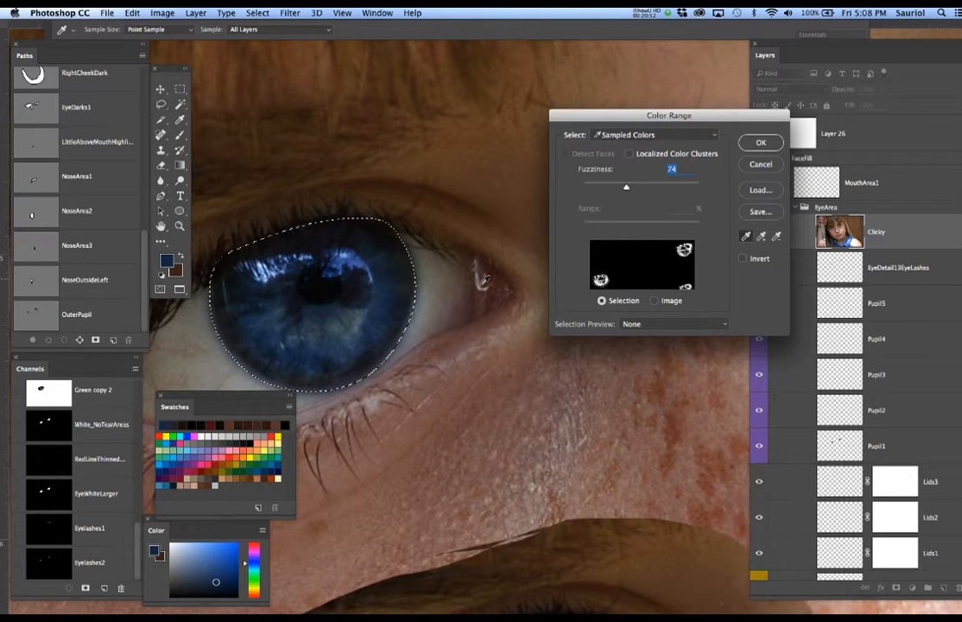
{"action": "left_click", "coordinate": [760, 144]}
{"action": "key", "text": "b"}
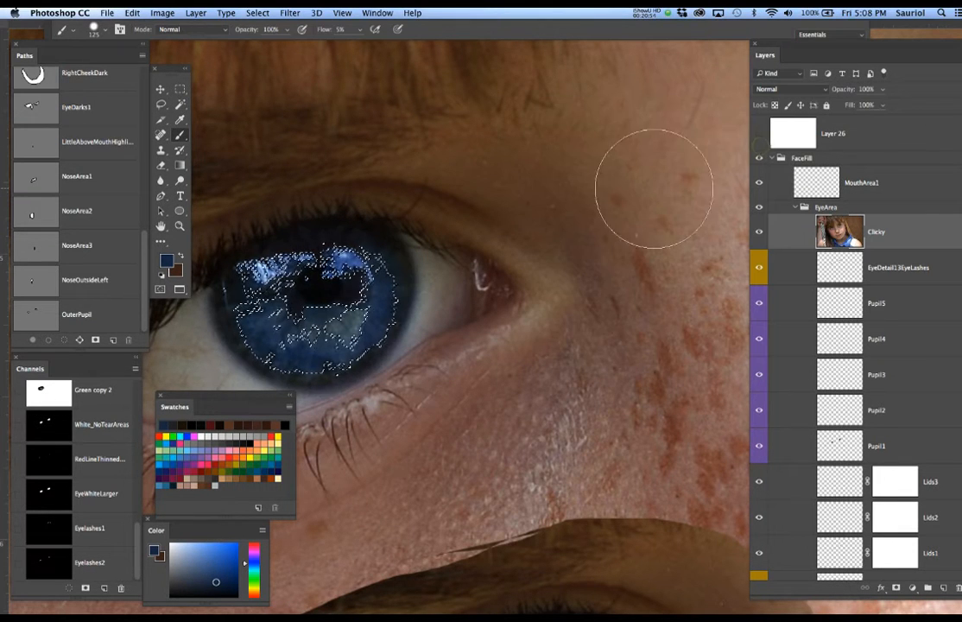
Step: Save the dark-blue iris selection as a new channel named Blue1
{"action": "left_click", "coordinate": [258, 13]}
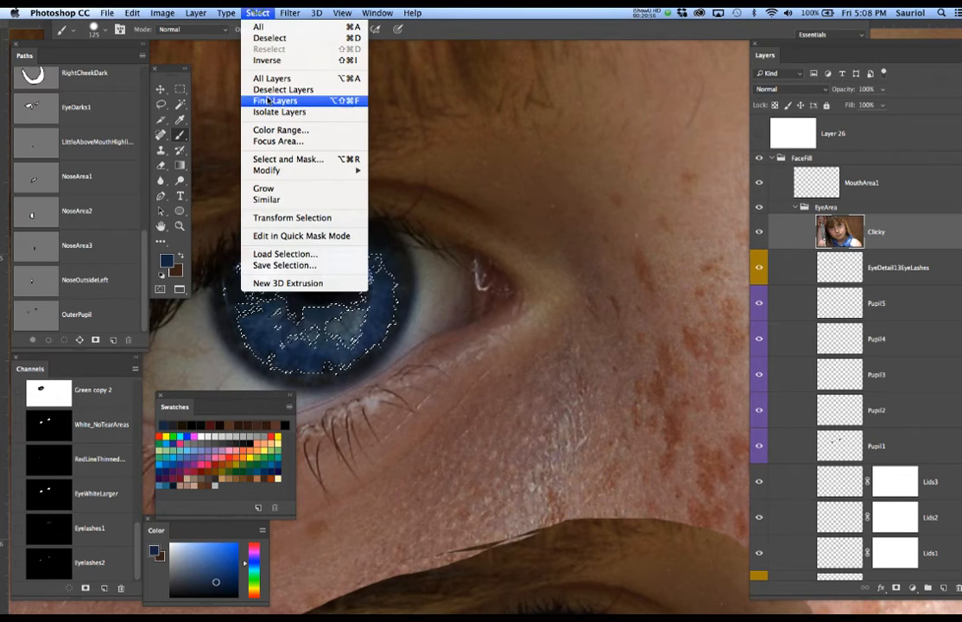
{"action": "left_click", "coordinate": [274, 266]}
{"action": "type", "text": "Blu"}
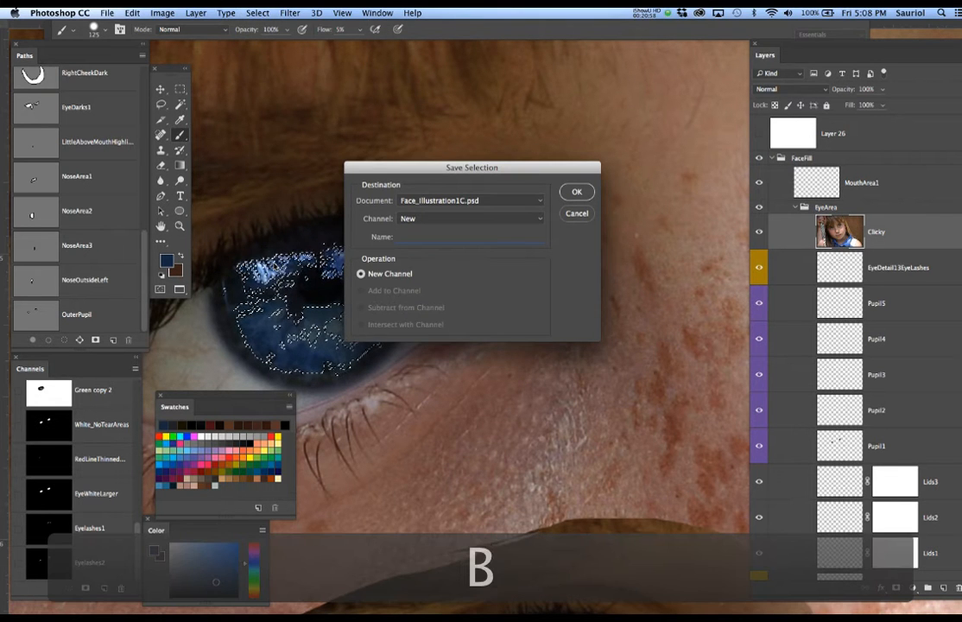
{"action": "type", "text": "e1"}
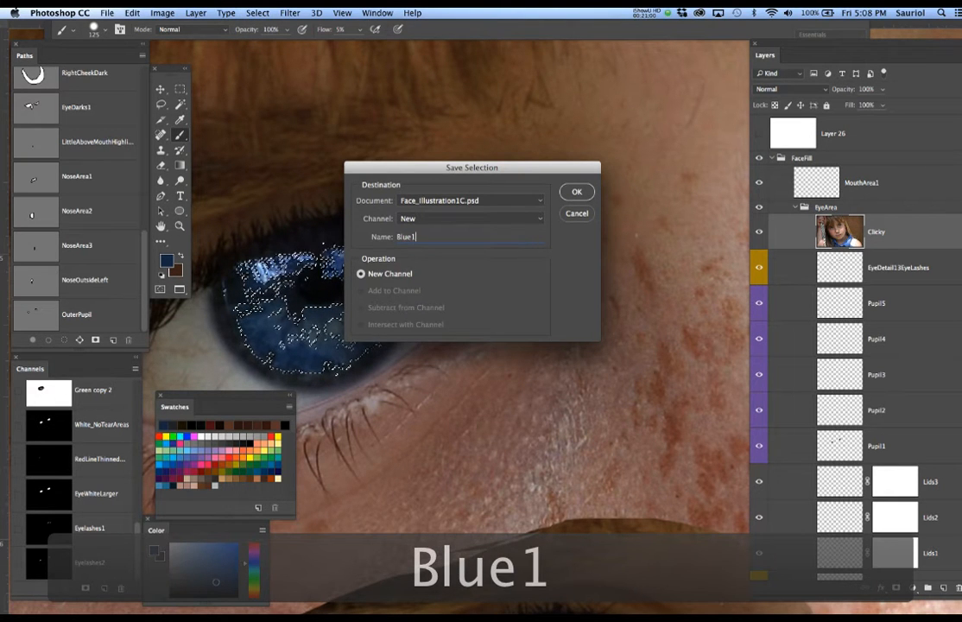
{"action": "left_click", "coordinate": [570, 194]}
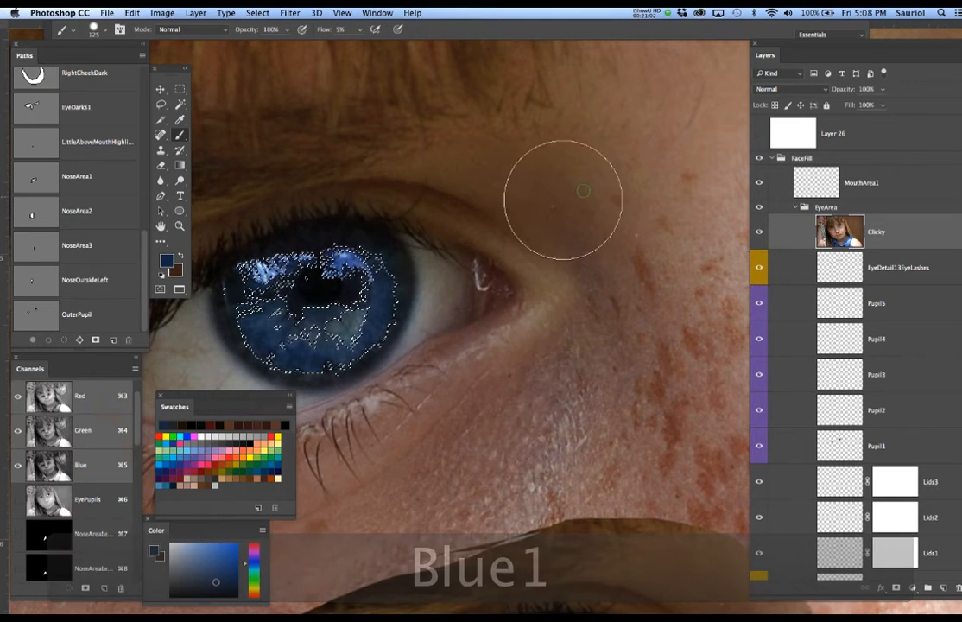
Step: Store the sampled dark blue as a swatch named Blue1, and clear the selection
{"action": "left_click", "coordinate": [226, 492]}
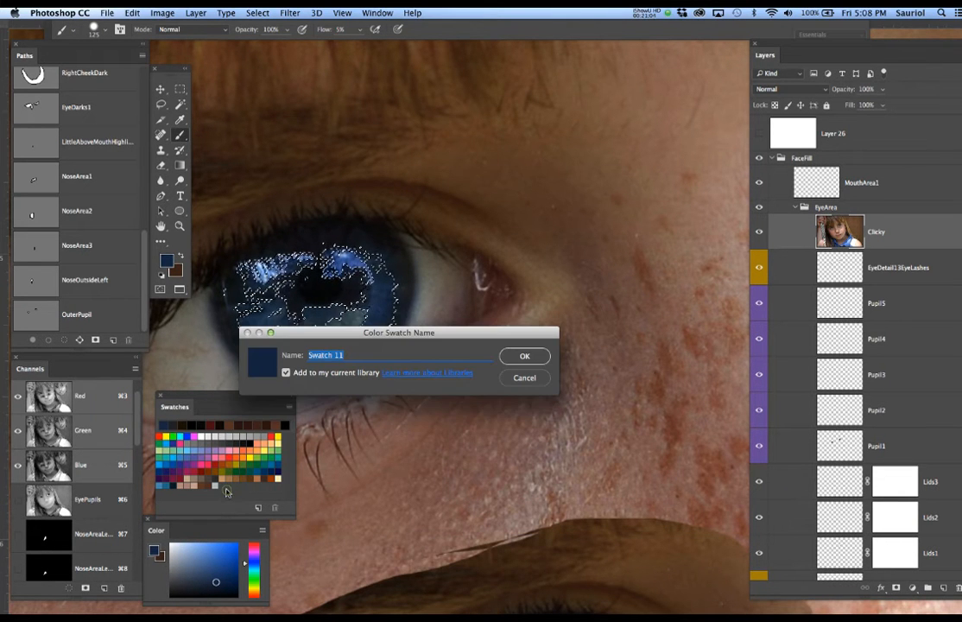
{"action": "type", "text": "Bl"}
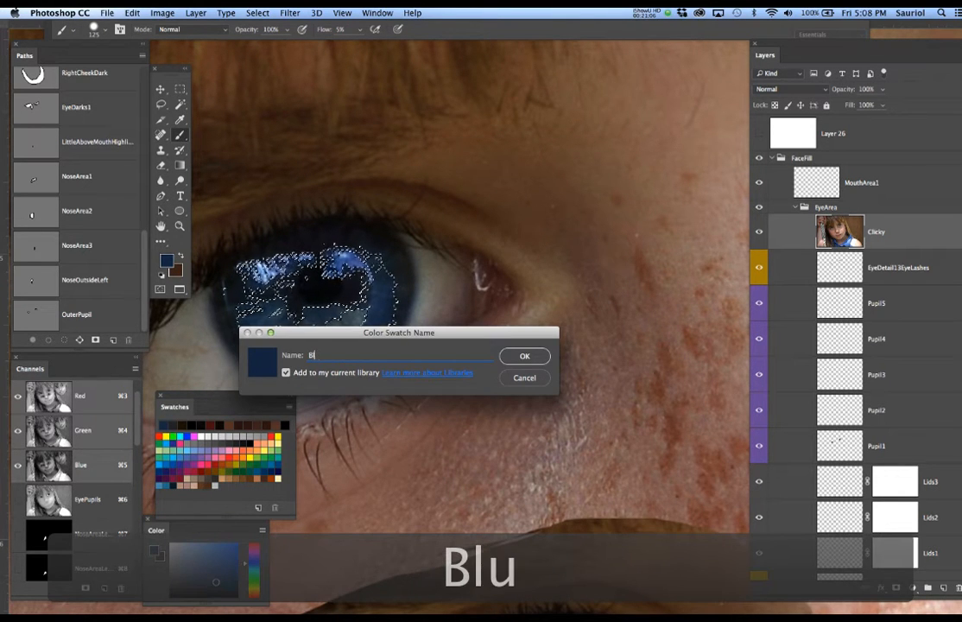
{"action": "type", "text": "ue1"}
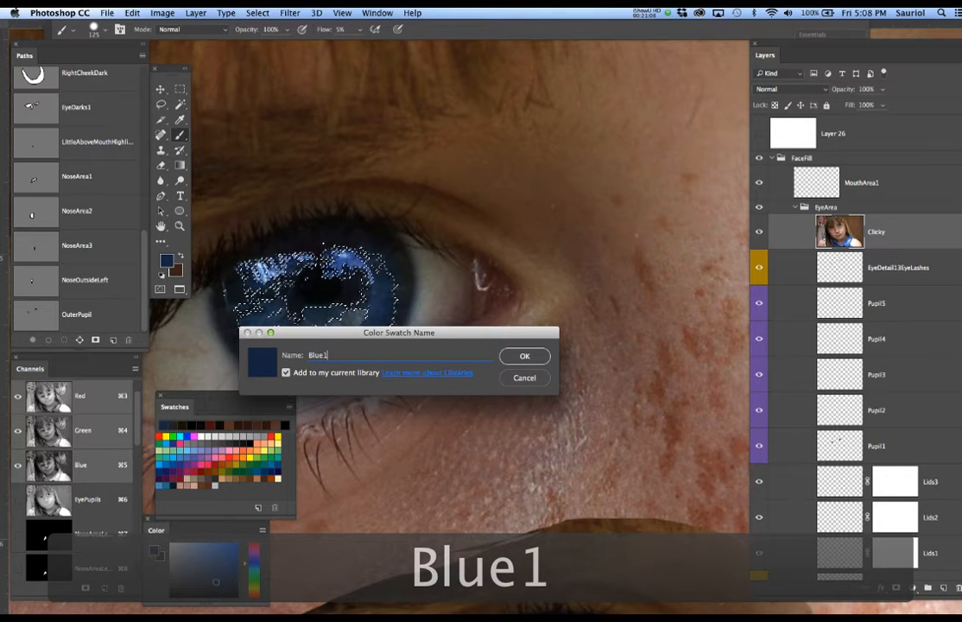
{"action": "key", "text": "Return"}
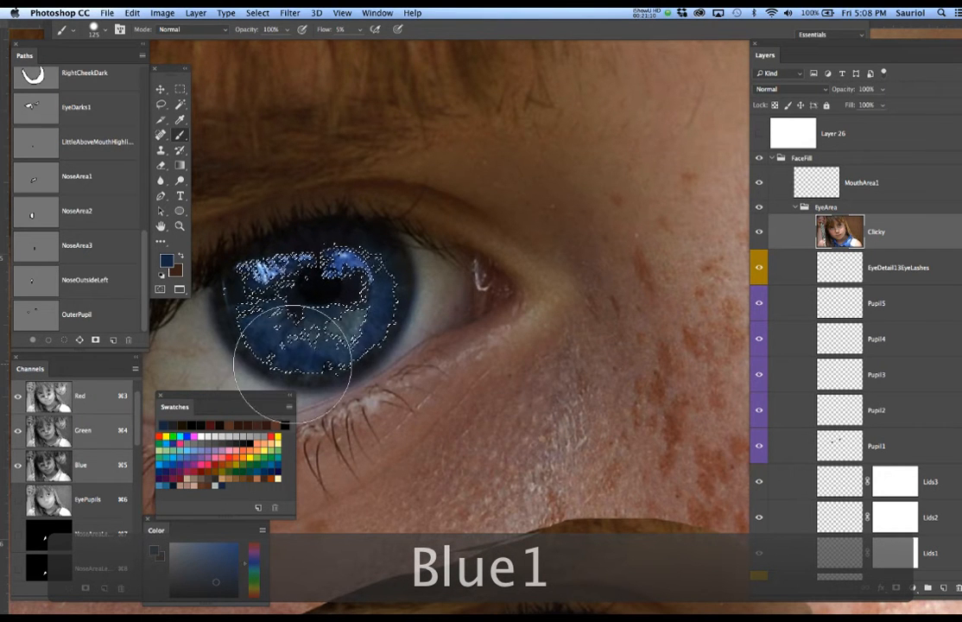
{"action": "key", "text": "super+d"}
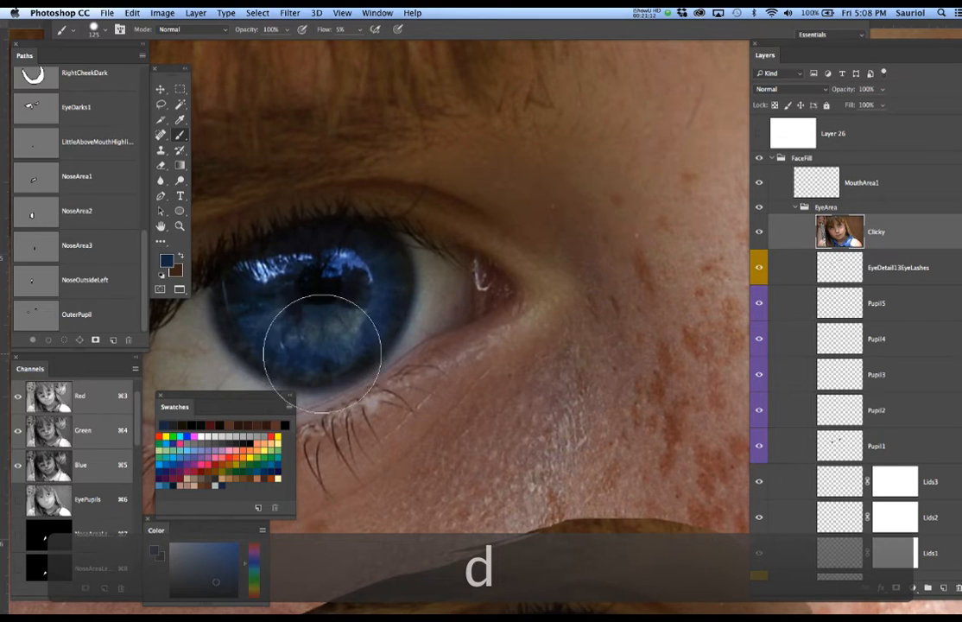
Step: Inspect the Blue1 channel on its own, and return to the full RGB composite
{"action": "scroll", "coordinate": [125, 574], "scroll_direction": "down", "scroll_amount": 6}
{"action": "left_click", "coordinate": [52, 562]}
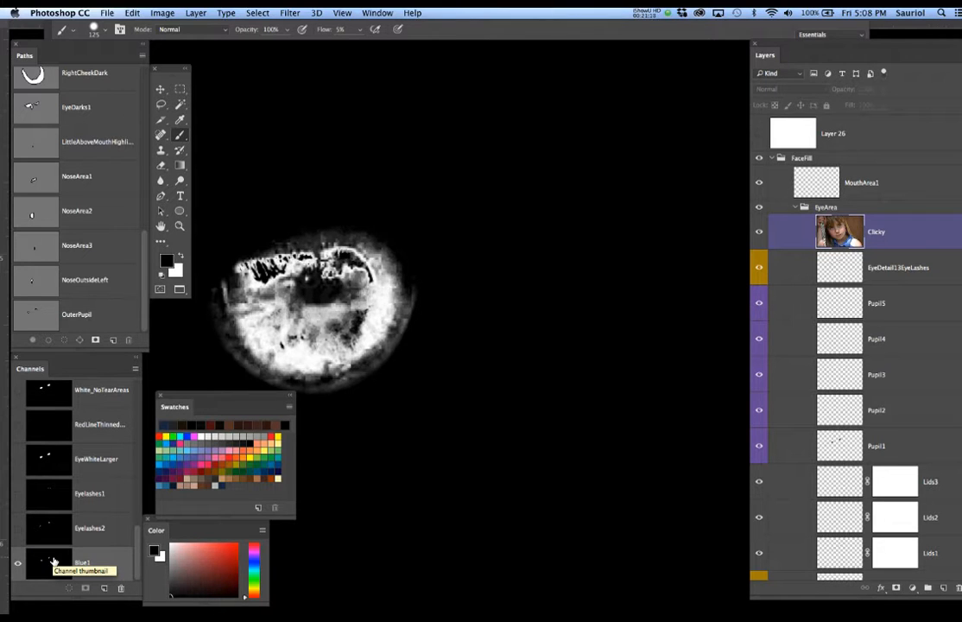
{"action": "scroll", "coordinate": [129, 519], "scroll_direction": "up", "scroll_amount": 5}
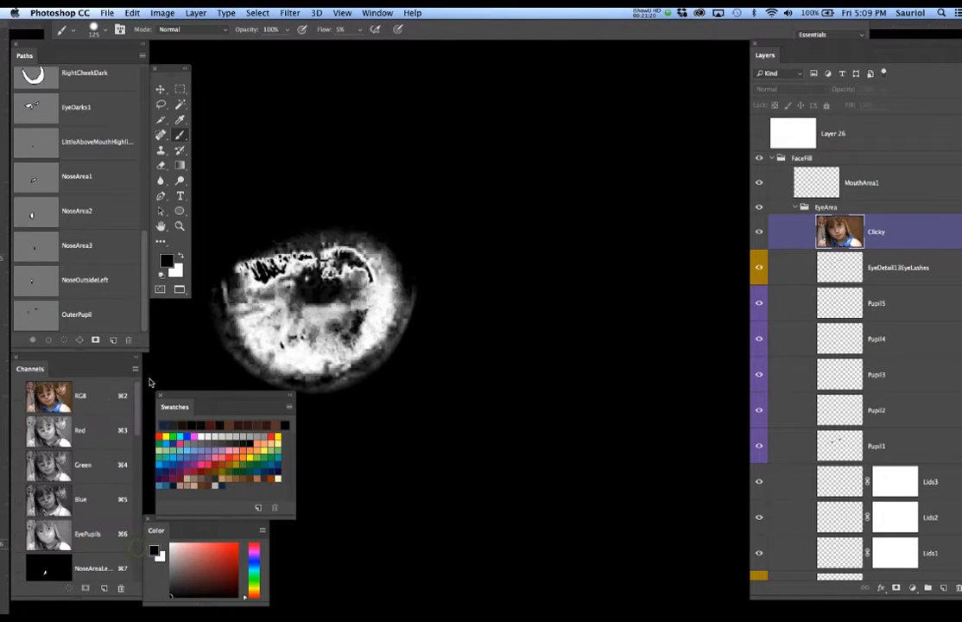
{"action": "left_click", "coordinate": [107, 396]}
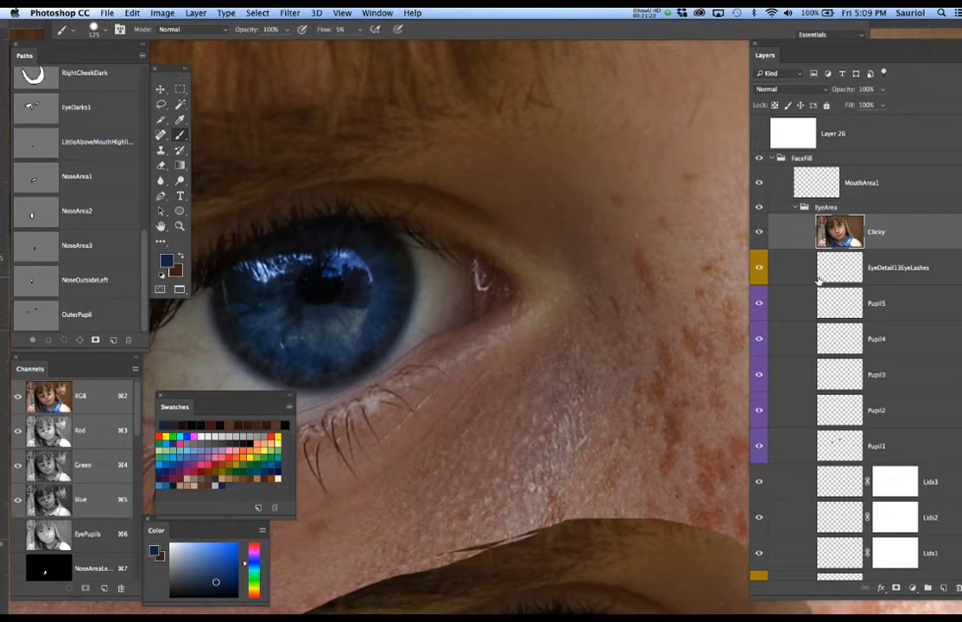
Step: Load Pupil1's painted area as a selection and narrow it with Color Range to the pale grey-blue sampled below the pupil
{"action": "left_click", "coordinate": [843, 447], "text": "super"}
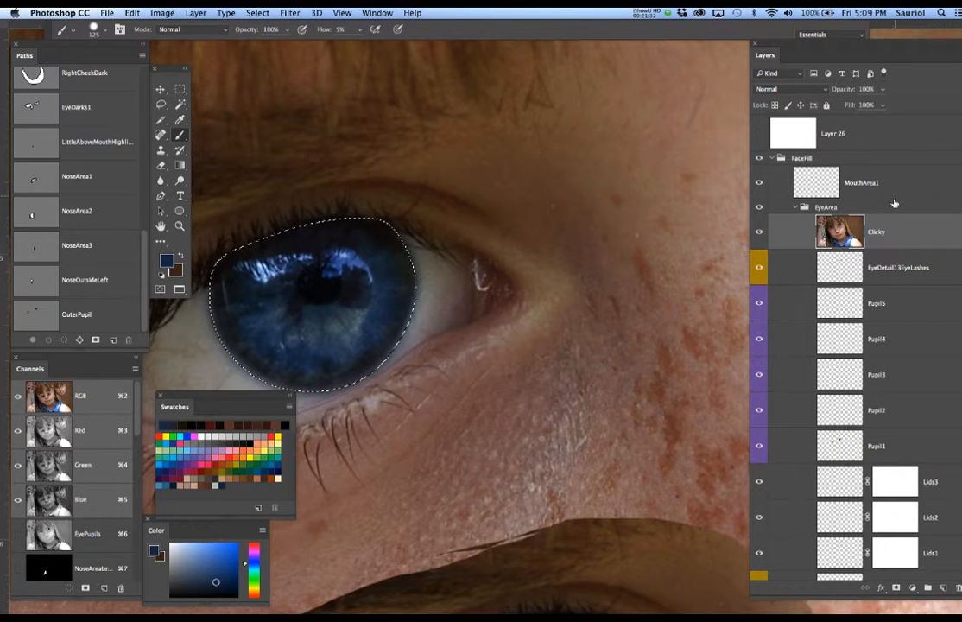
{"action": "left_click", "coordinate": [259, 13]}
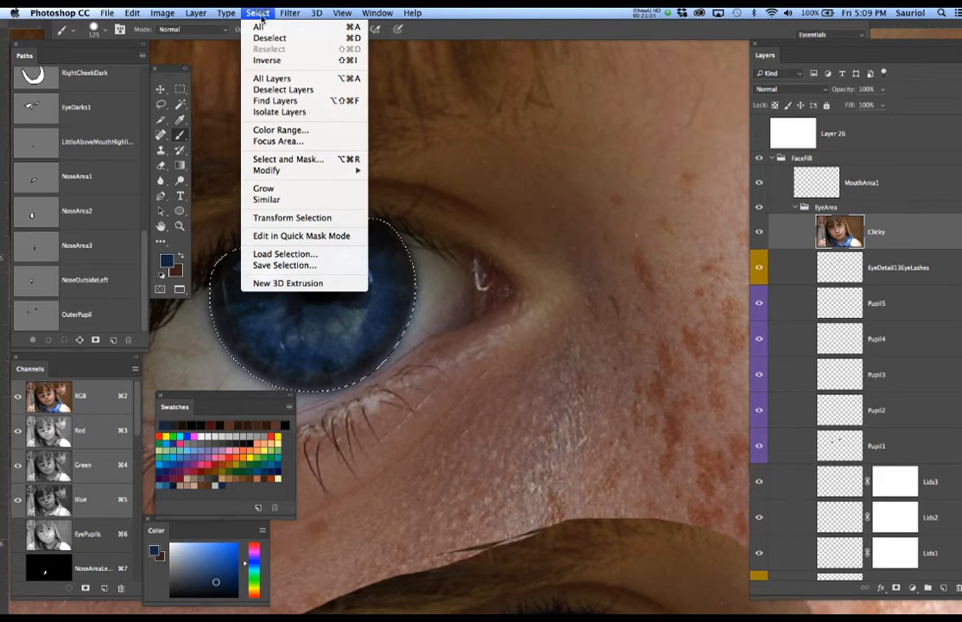
{"action": "left_click", "coordinate": [275, 130]}
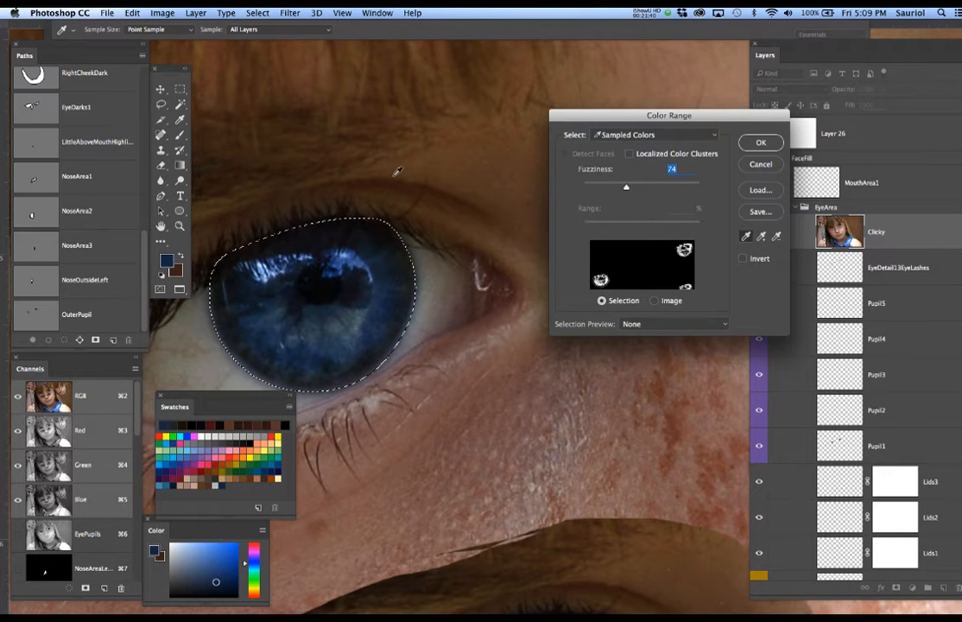
{"action": "left_click", "coordinate": [361, 318]}
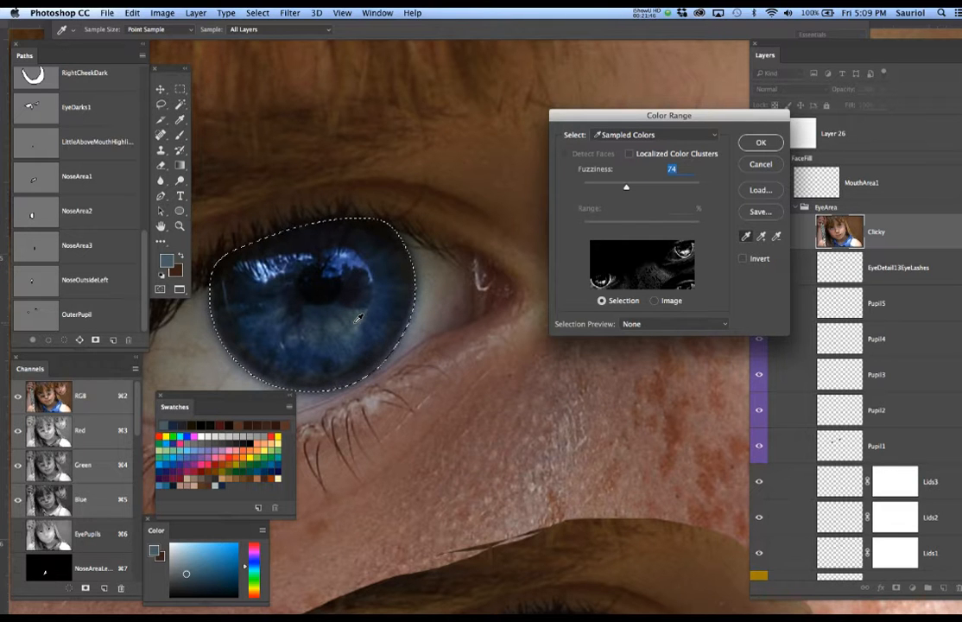
{"action": "left_click", "coordinate": [760, 143]}
{"action": "key", "text": "b"}
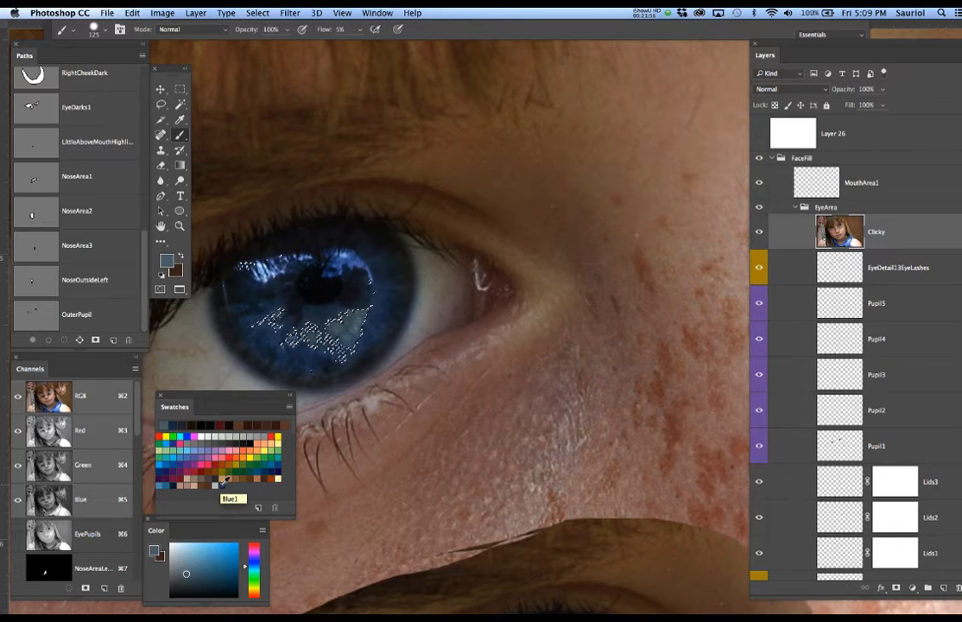
Step: Save the pale grey-blue iris selection as a new channel named Blue2
{"action": "left_click", "coordinate": [259, 12]}
{"action": "left_click", "coordinate": [284, 266]}
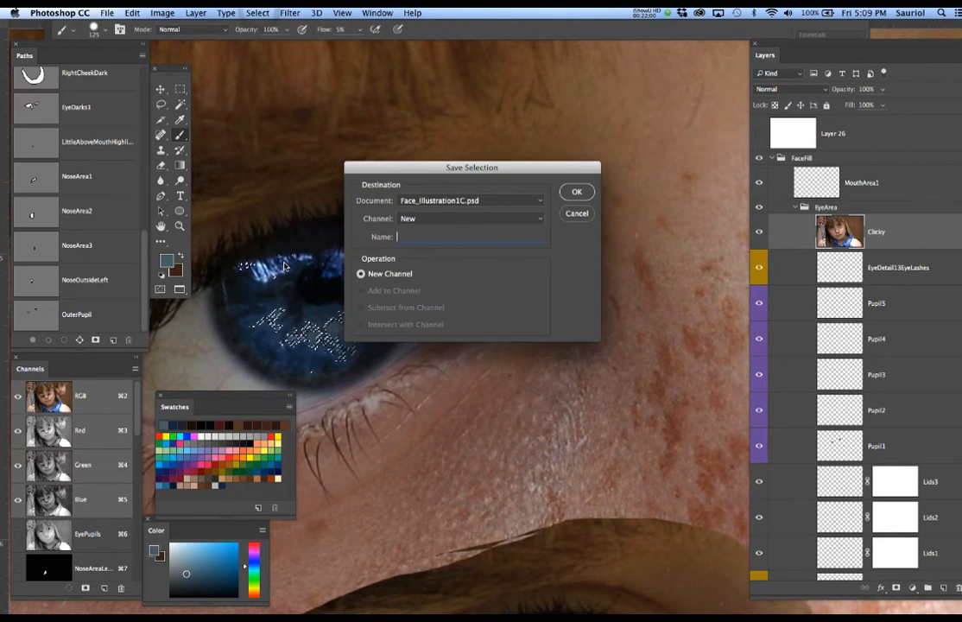
{"action": "type", "text": "Blue2"}
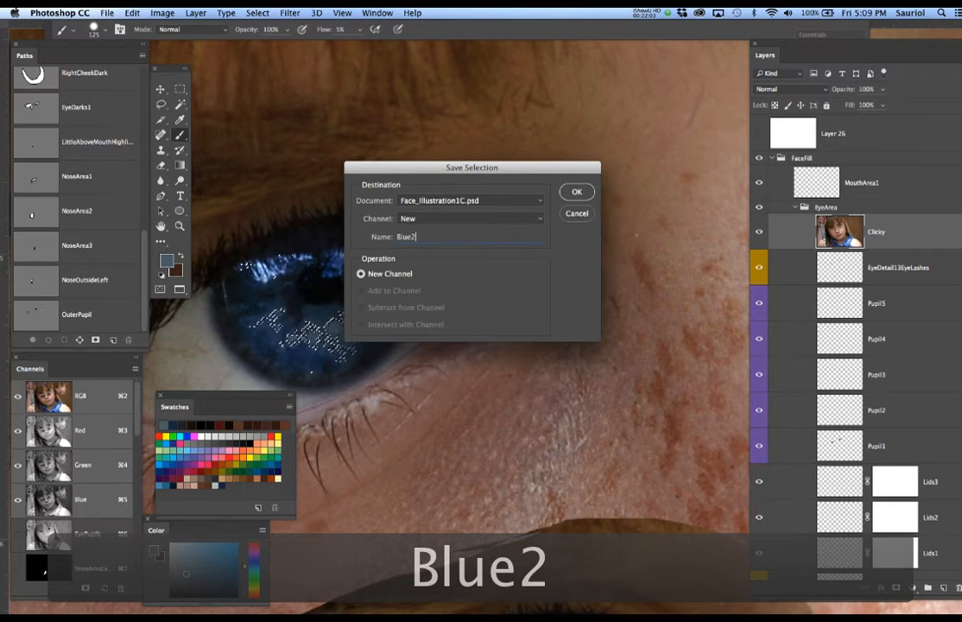
{"action": "key", "text": "Return"}
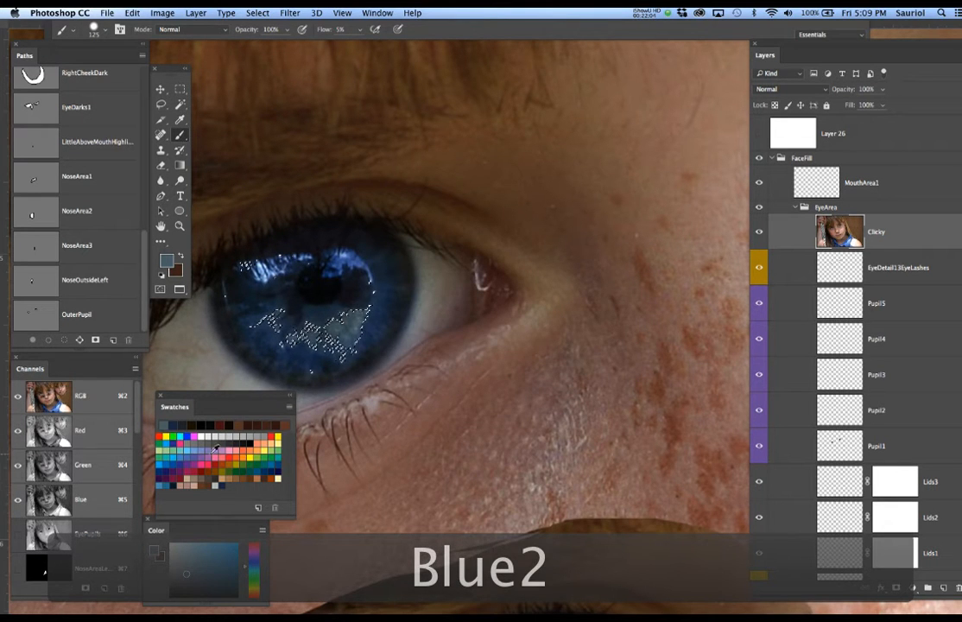
Step: Store the sampled grey-blue as a swatch named Blue2, and clear the selection
{"action": "left_click", "coordinate": [237, 502]}
{"action": "type", "text": "Bl"}
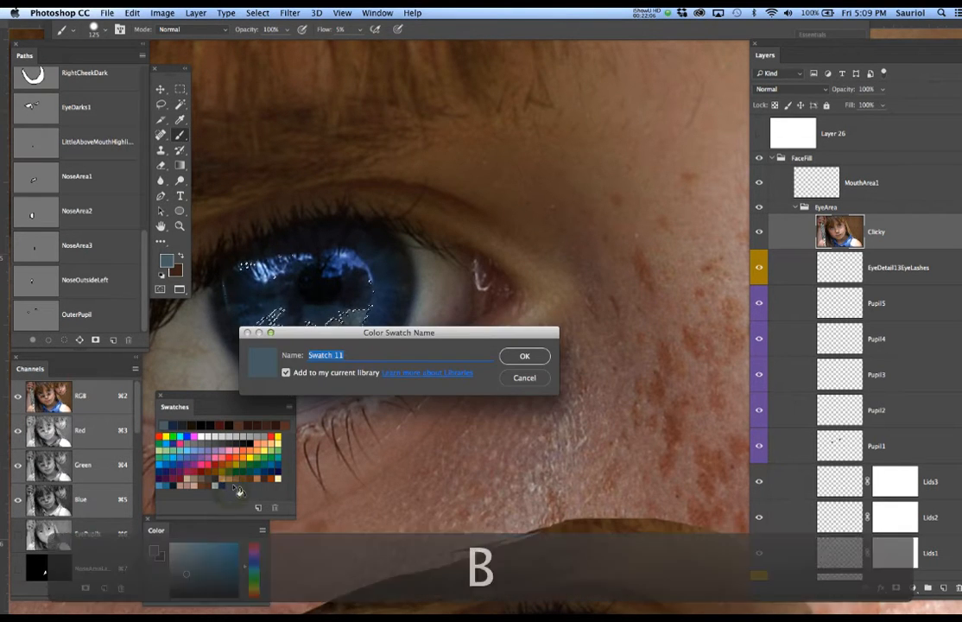
{"action": "type", "text": "ue2"}
{"action": "key", "text": "Return"}
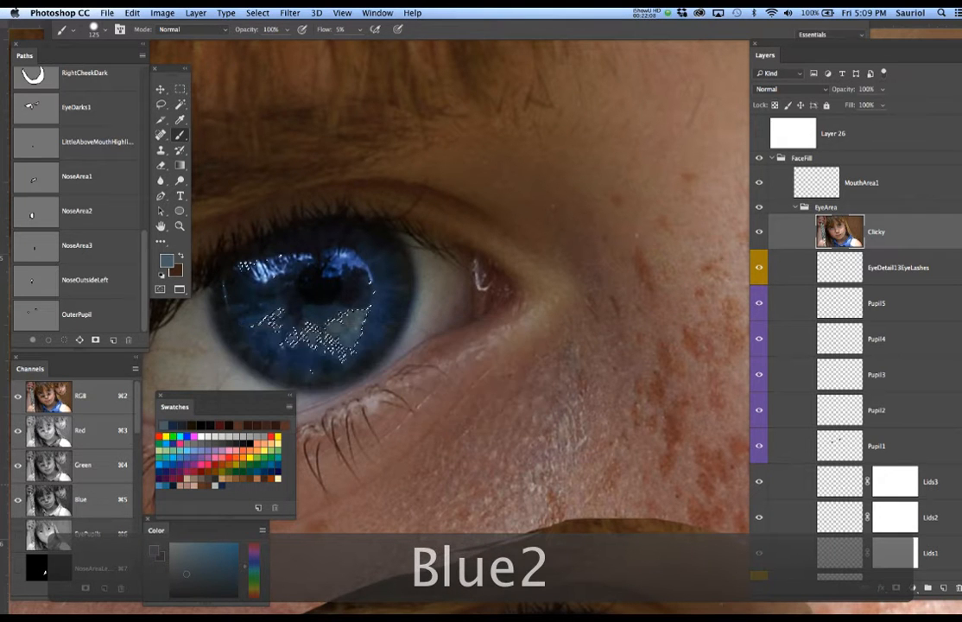
{"action": "key", "text": "super+d"}
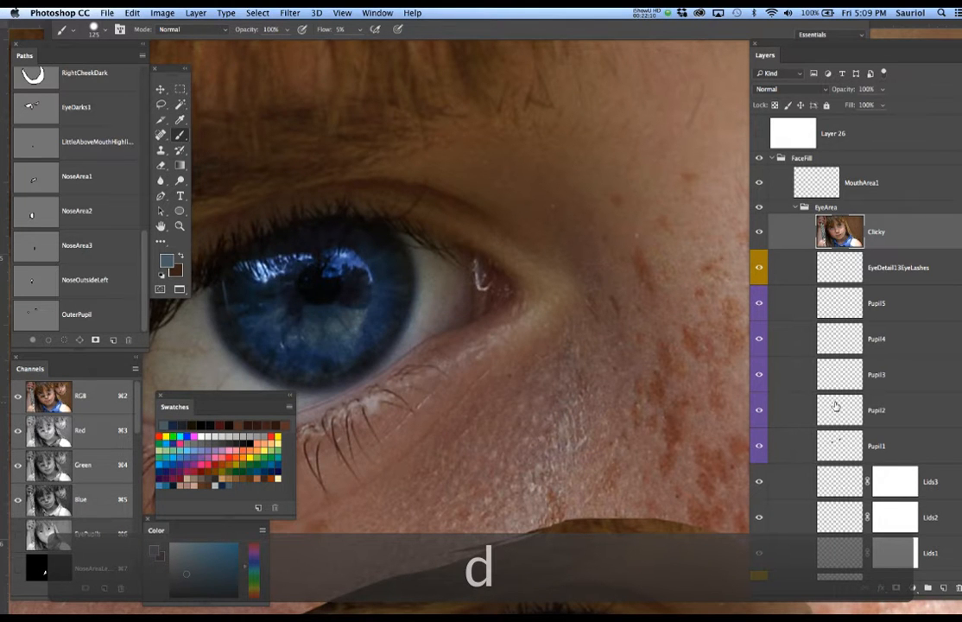
Step: Load Pupil1's painted area and narrow it with Color Range to the bright blue reflection above the pupil, using fuzziness 80
{"action": "left_click", "coordinate": [845, 449], "text": "super"}
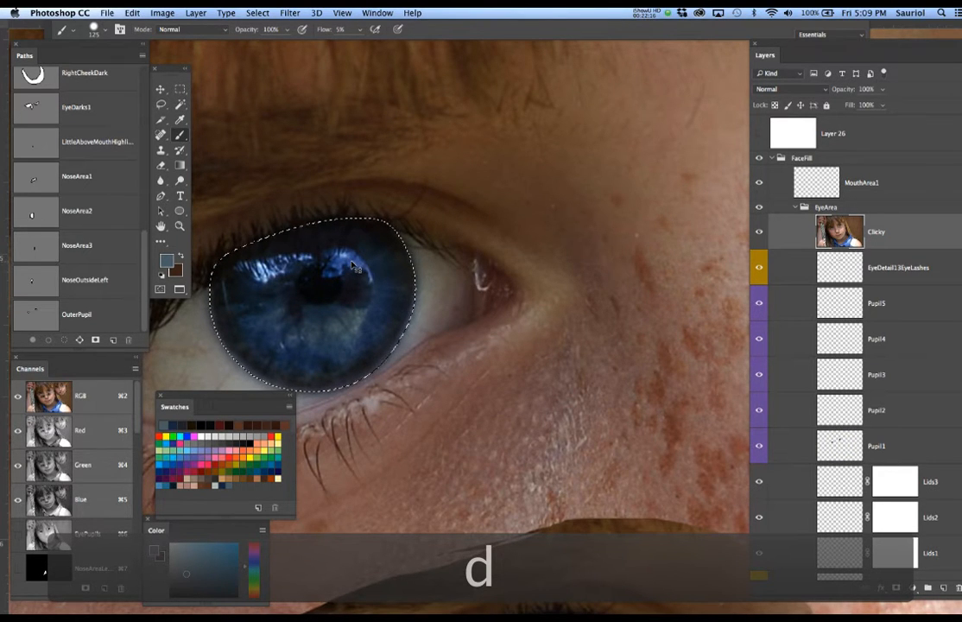
{"action": "left_click", "coordinate": [258, 13]}
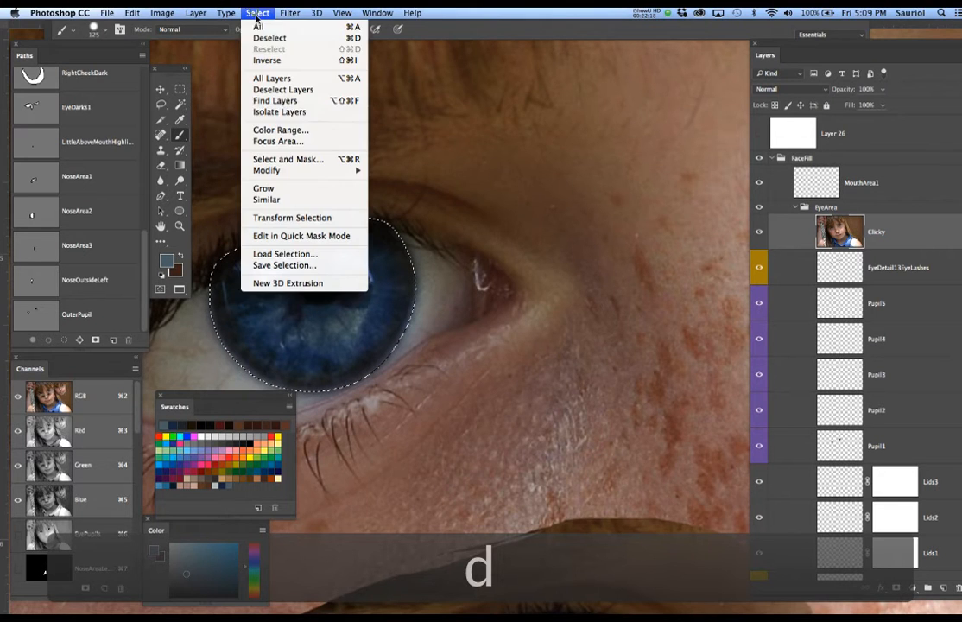
{"action": "left_click", "coordinate": [273, 130]}
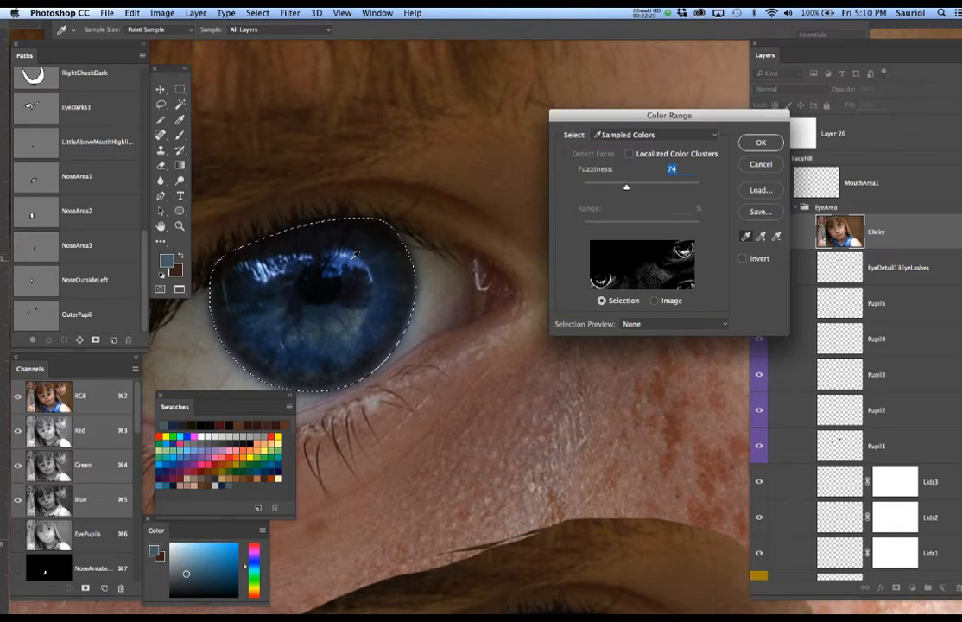
{"action": "left_click", "coordinate": [356, 252]}
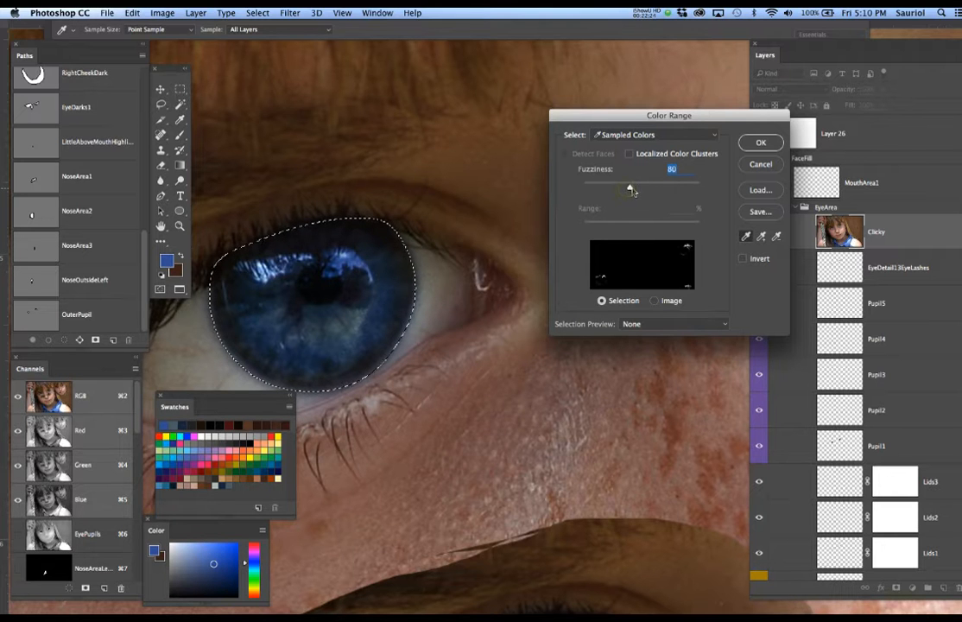
{"action": "left_click", "coordinate": [761, 141]}
{"action": "key", "text": "b"}
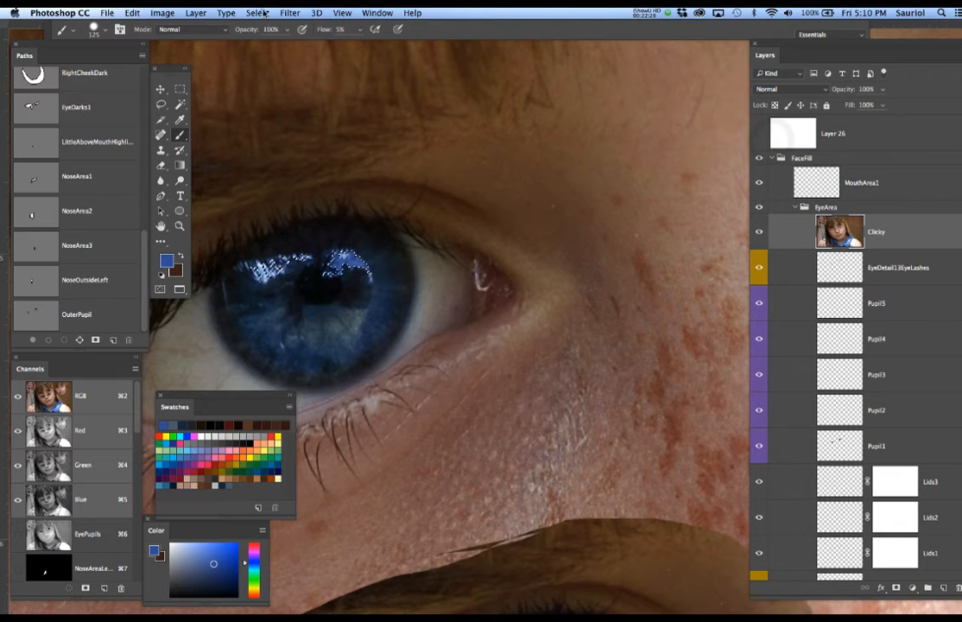
Step: Save the bright blue reflection selection as a new channel named Blue3
{"action": "left_click", "coordinate": [258, 12]}
{"action": "left_click", "coordinate": [280, 266]}
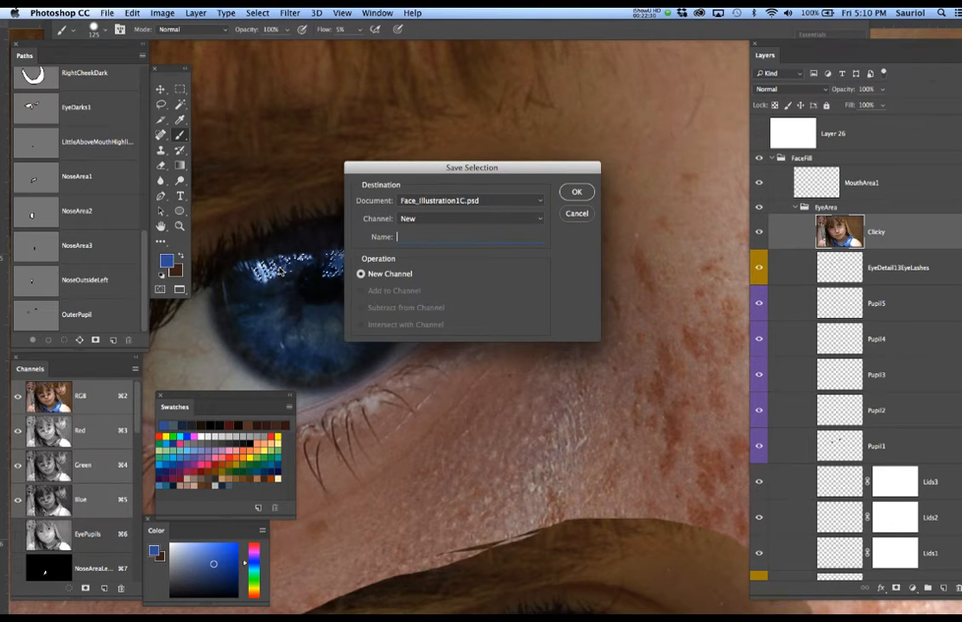
{"action": "type", "text": "Blue3"}
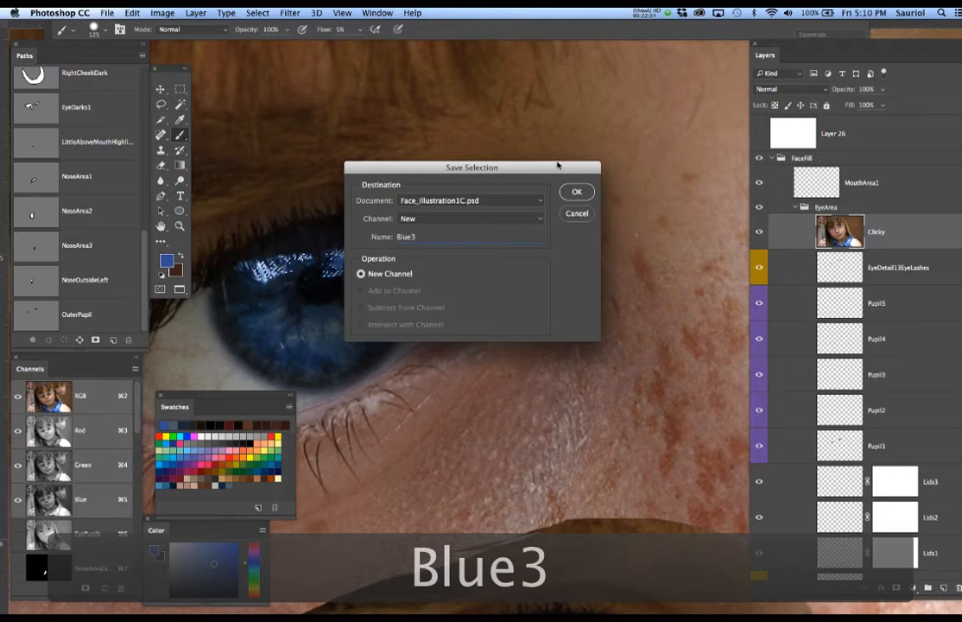
{"action": "left_click", "coordinate": [576, 191]}
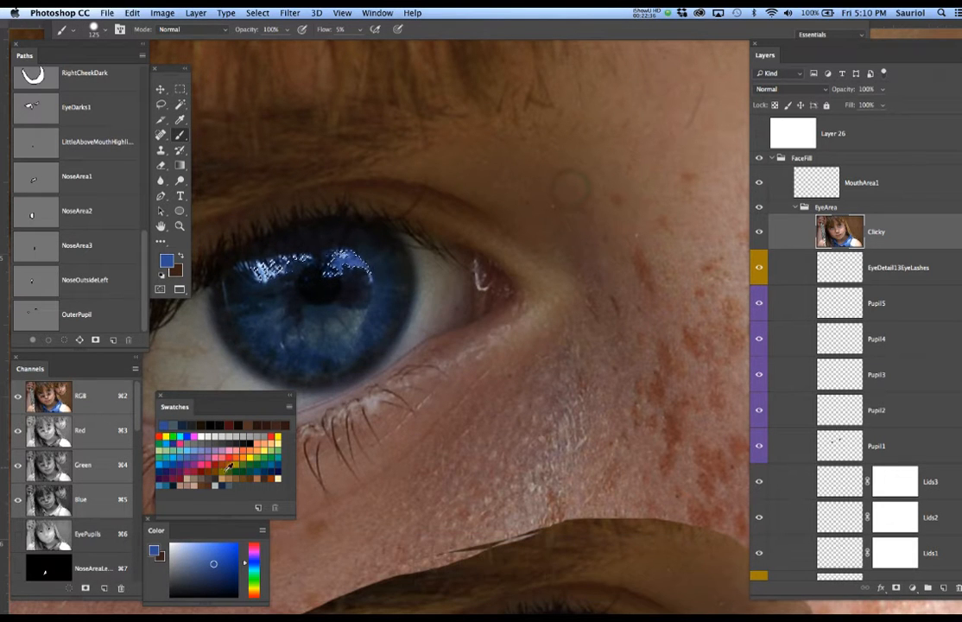
Step: Store the sampled bright blue as a swatch named Blue3, and clear the selection
{"action": "left_click", "coordinate": [244, 494]}
{"action": "type", "text": "Blue3"}
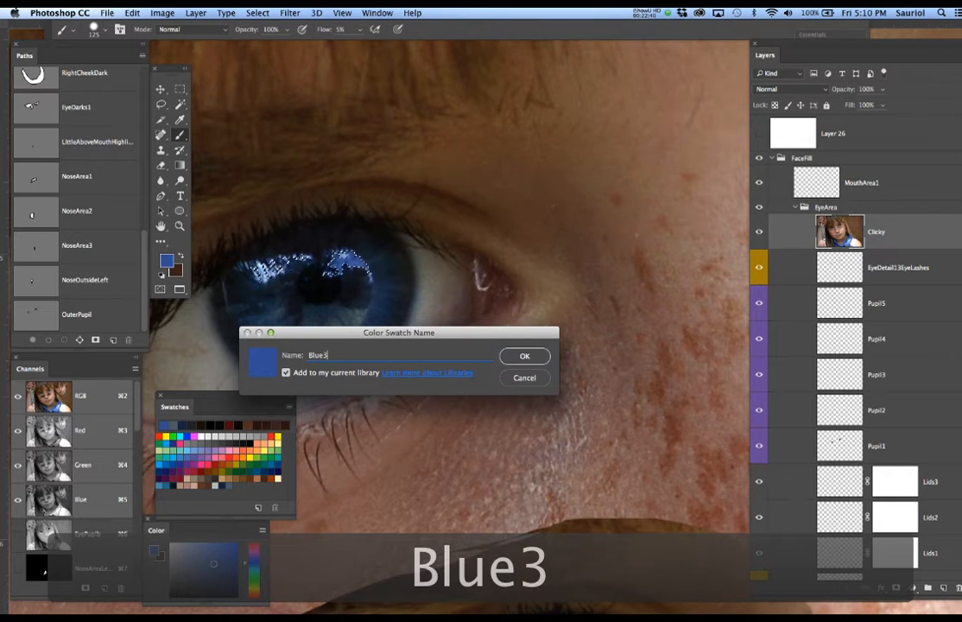
{"action": "key", "text": "Return"}
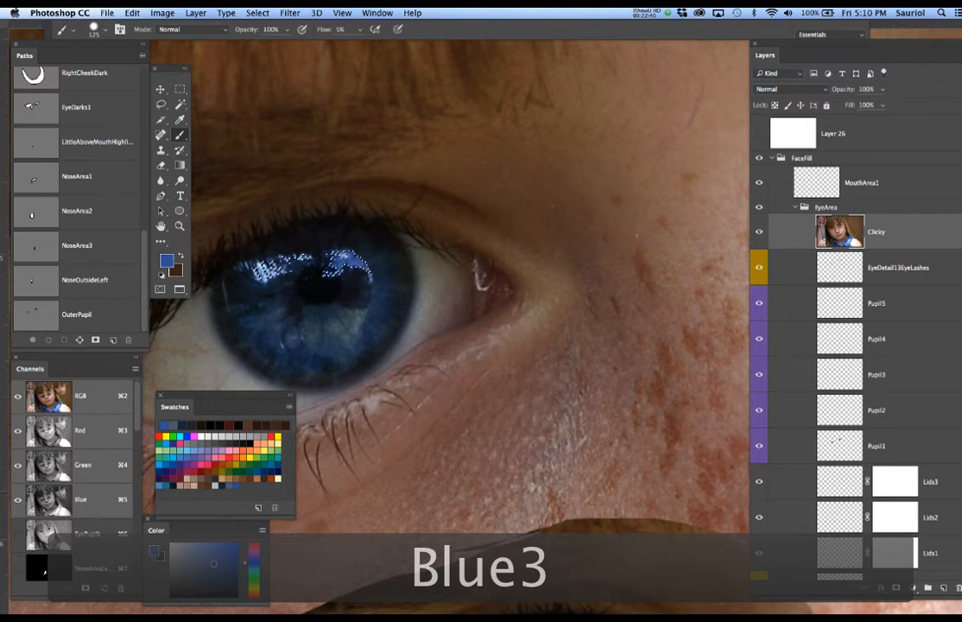
{"action": "key", "text": "super+d"}
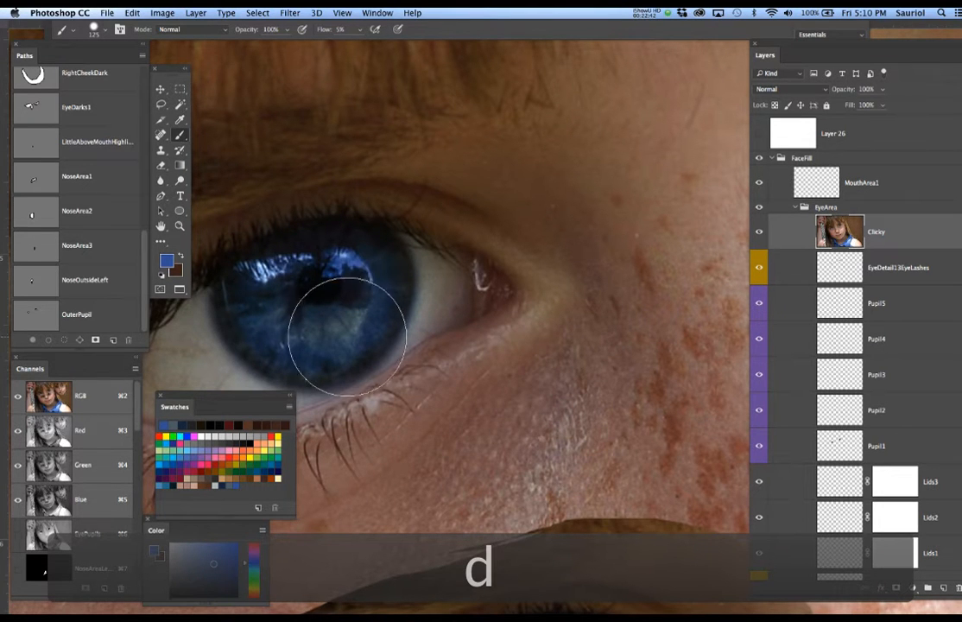
Step: Load Pupil1's painted area and narrow it with Color Range to the palest blue highlight of the iris reflection, using fuzziness 110
{"action": "left_click", "coordinate": [840, 446], "text": "super"}
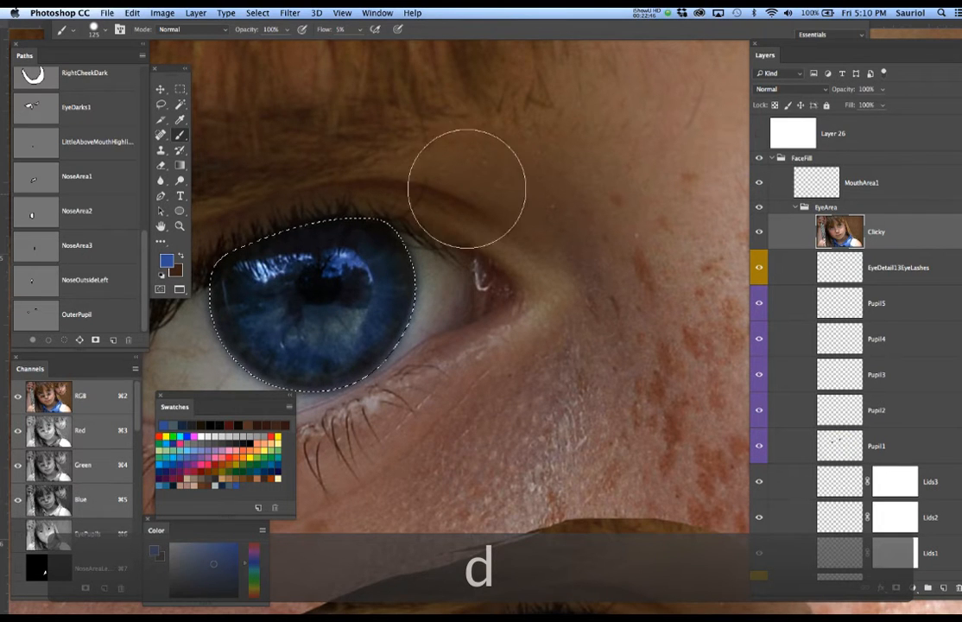
{"action": "left_click", "coordinate": [257, 13]}
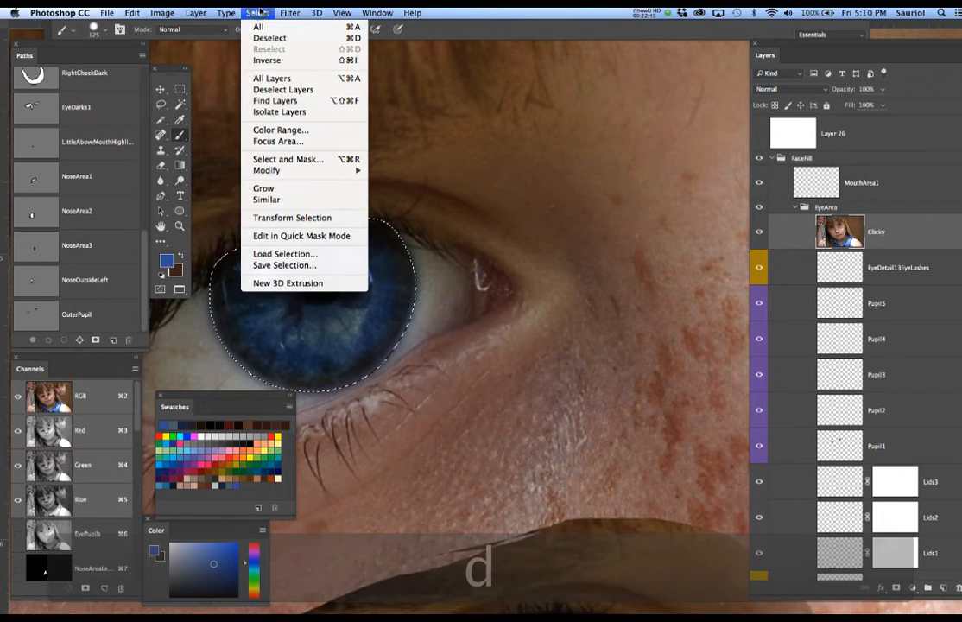
{"action": "left_click", "coordinate": [275, 130]}
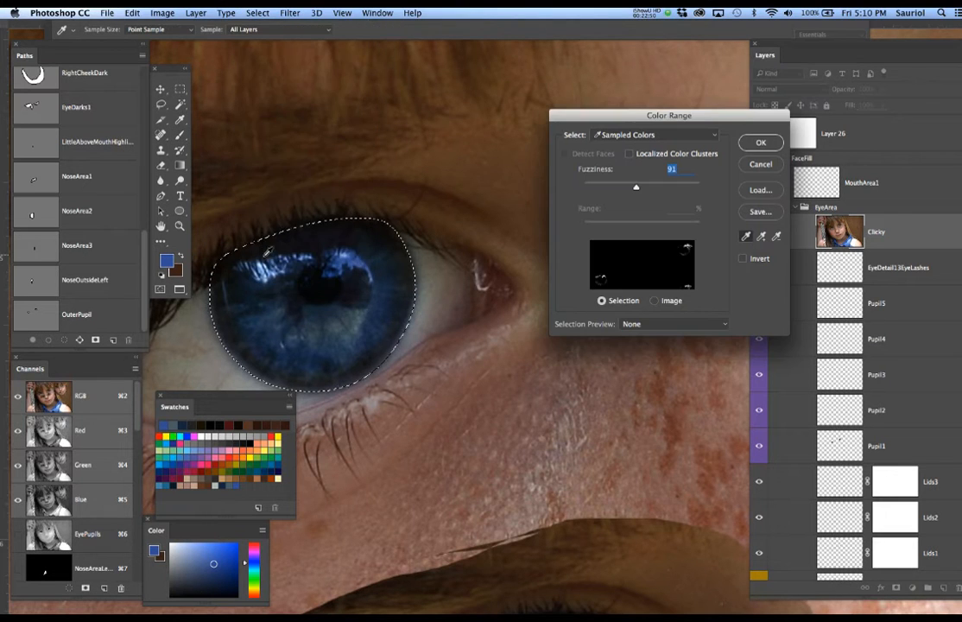
{"action": "scroll", "coordinate": [265, 264], "scroll_direction": "up", "scroll_amount": 3}
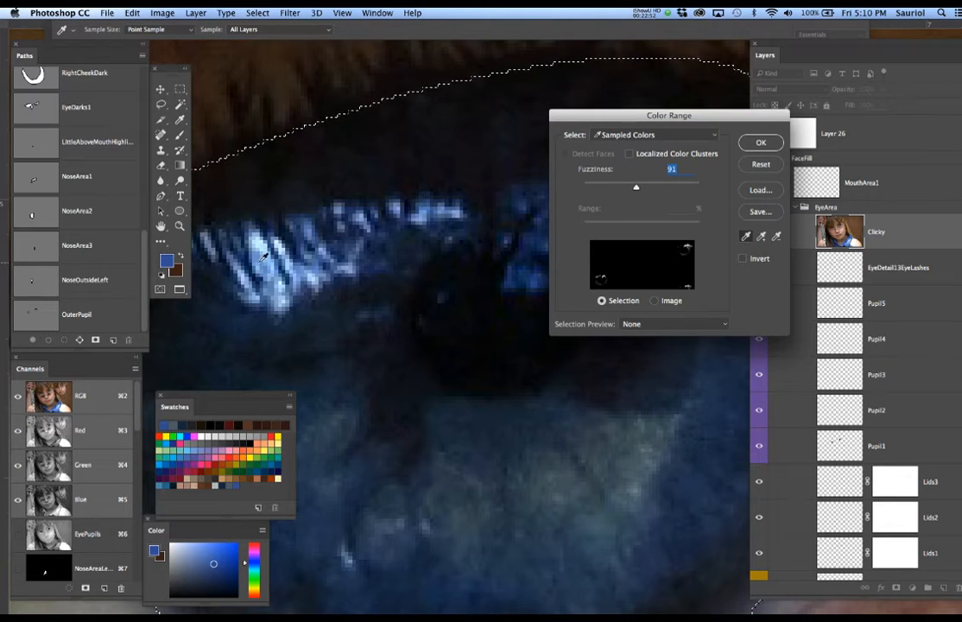
{"action": "left_click", "coordinate": [264, 254]}
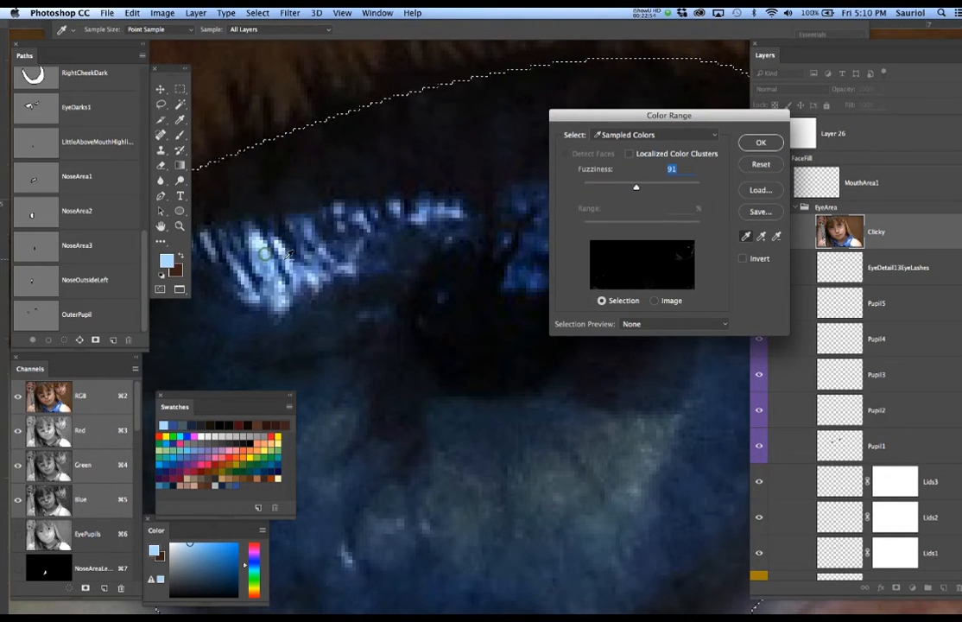
{"action": "scroll", "coordinate": [265, 253], "scroll_direction": "down", "scroll_amount": 3}
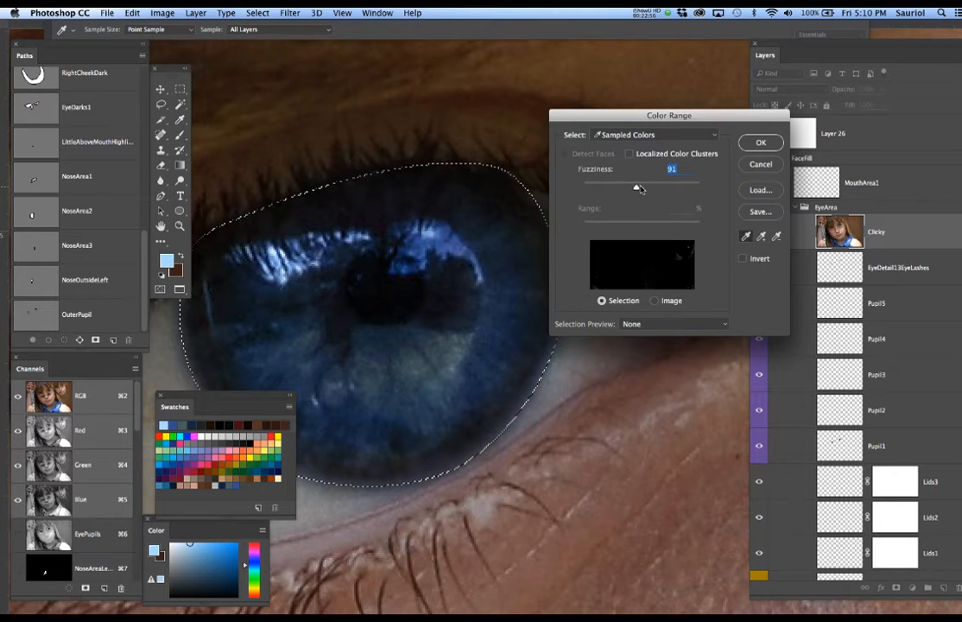
{"action": "left_click_drag", "start_coordinate": [638, 188], "coordinate": [649, 192]}
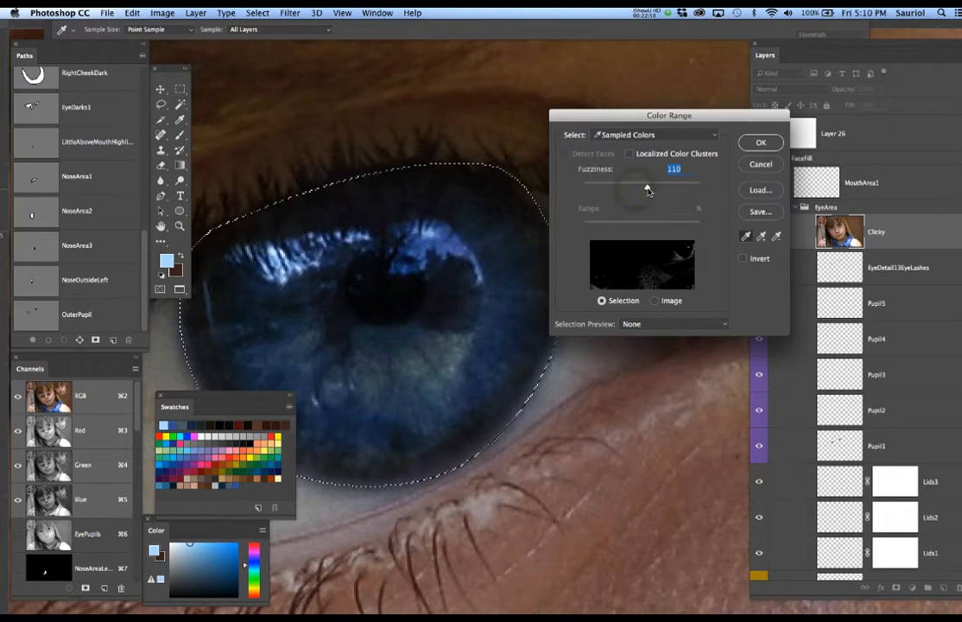
{"action": "left_click", "coordinate": [759, 142]}
{"action": "key", "text": "b"}
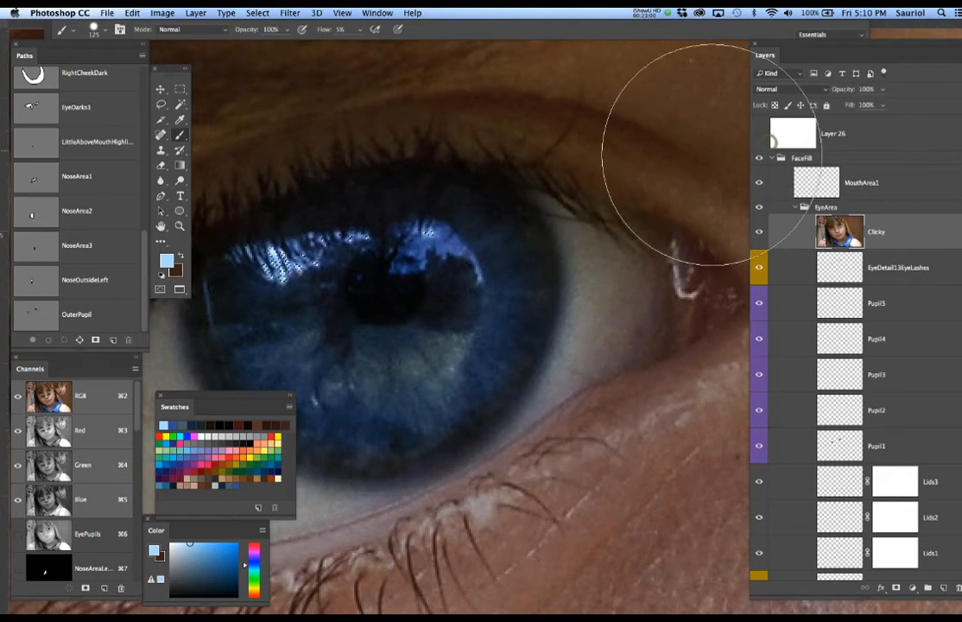
{"action": "scroll", "coordinate": [597, 155], "scroll_direction": "down", "scroll_amount": 3}
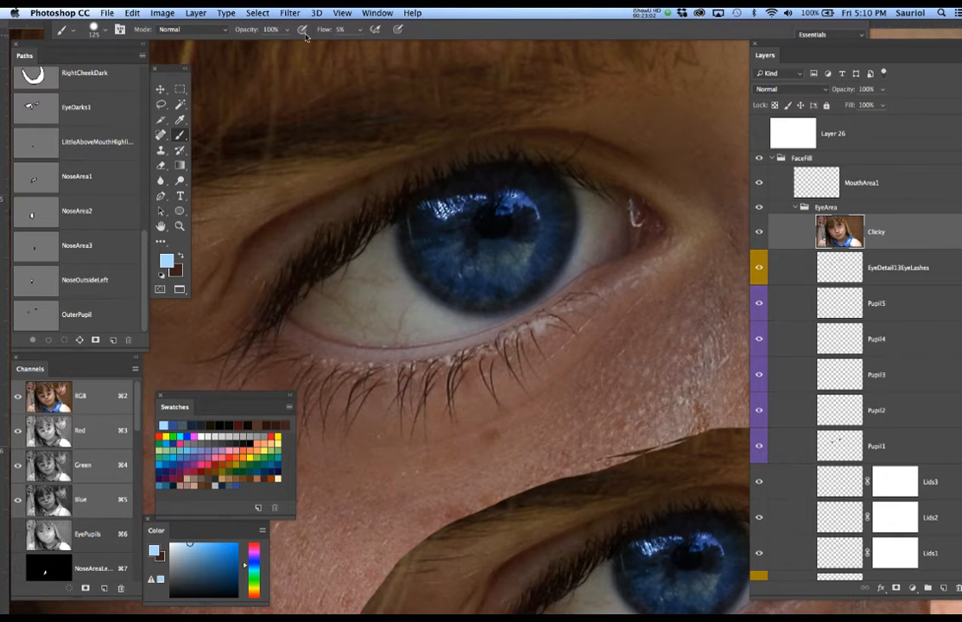
{"action": "left_click", "coordinate": [257, 12]}
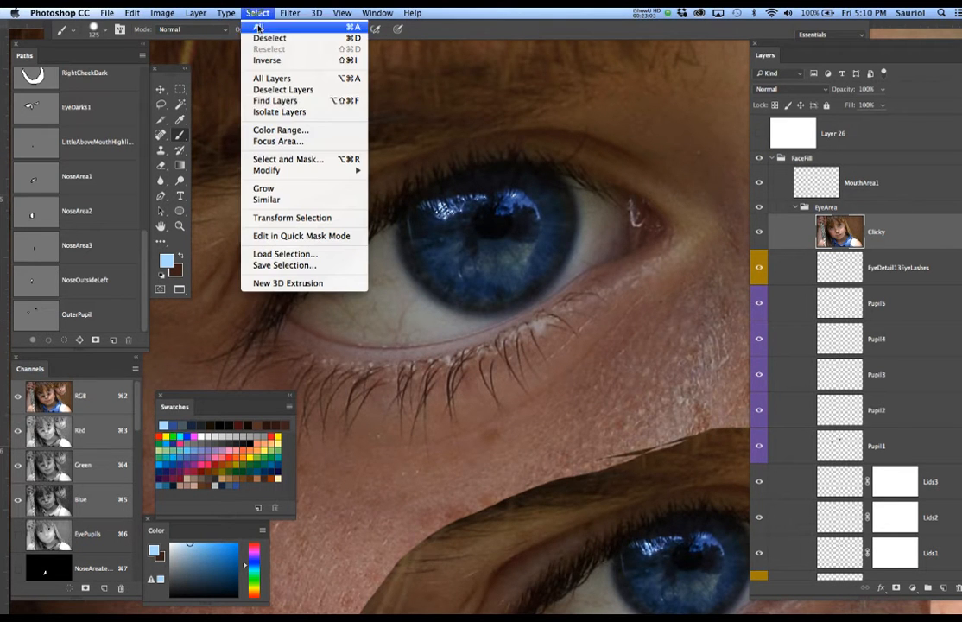
{"action": "left_click", "coordinate": [274, 129]}
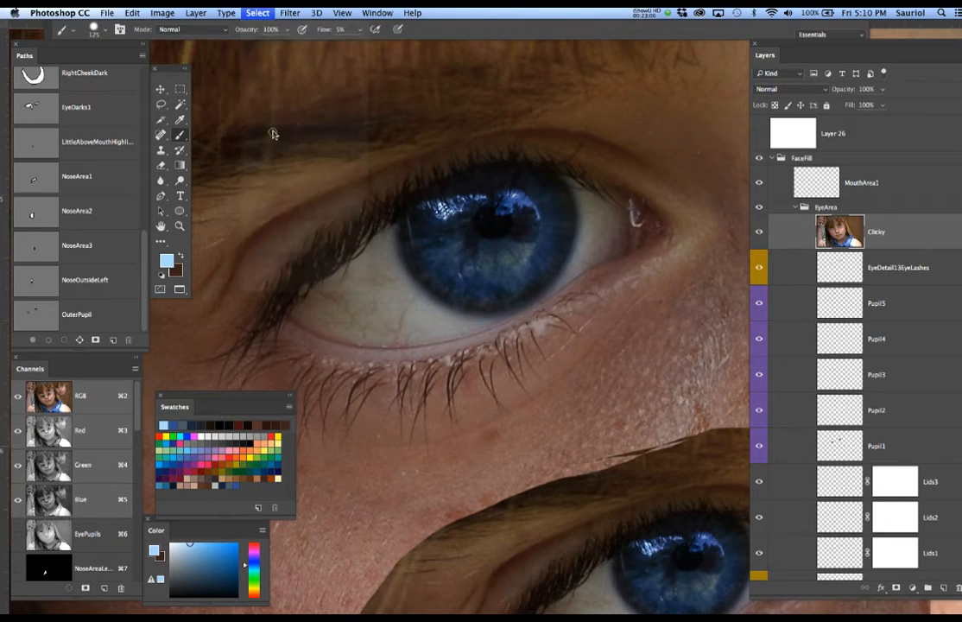
{"action": "left_click", "coordinate": [760, 164]}
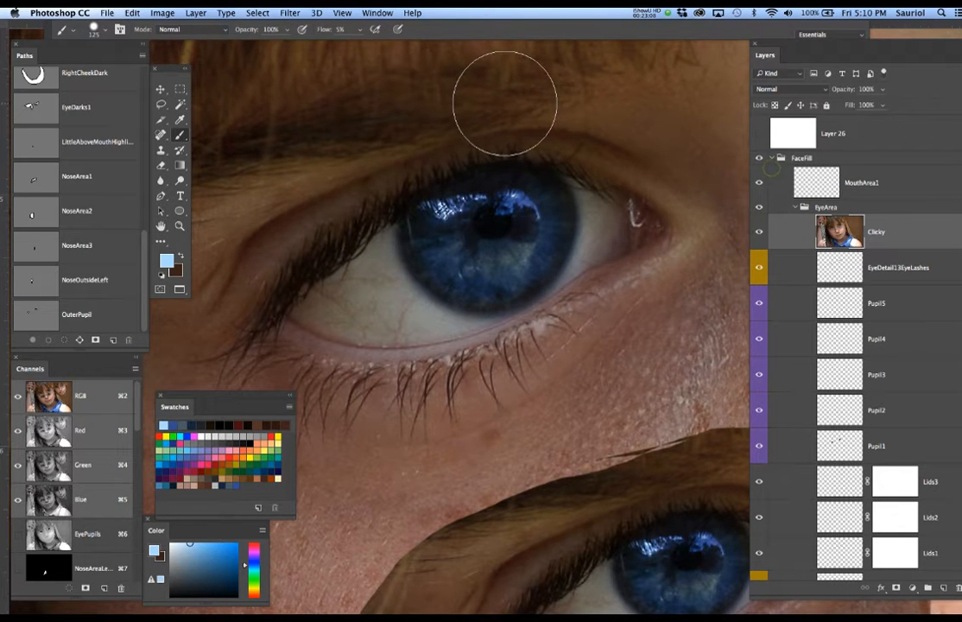
Step: Save the pale blue highlight selection as a new channel named Blue4
{"action": "left_click", "coordinate": [256, 12]}
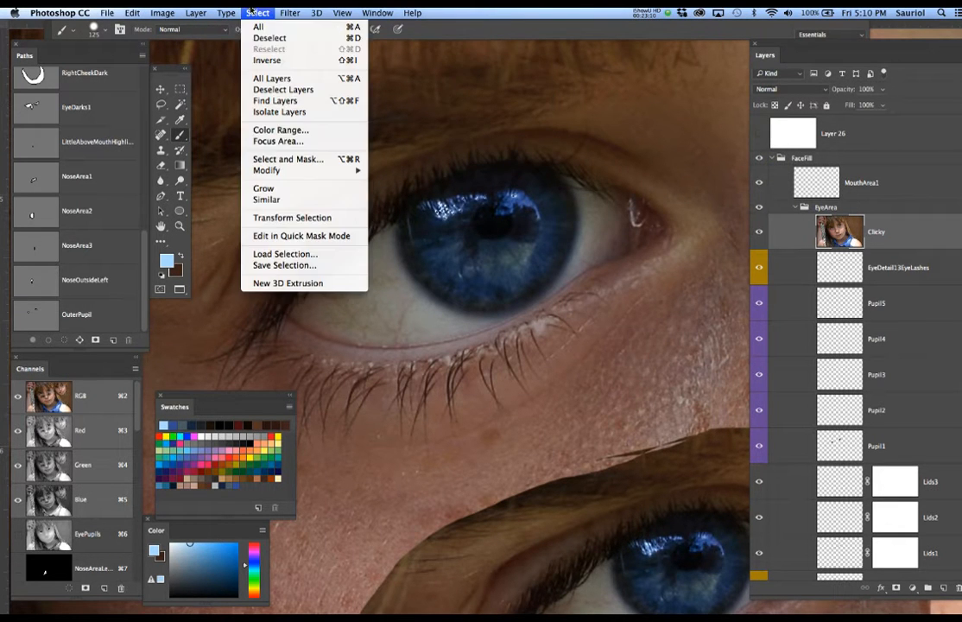
{"action": "left_click", "coordinate": [292, 265]}
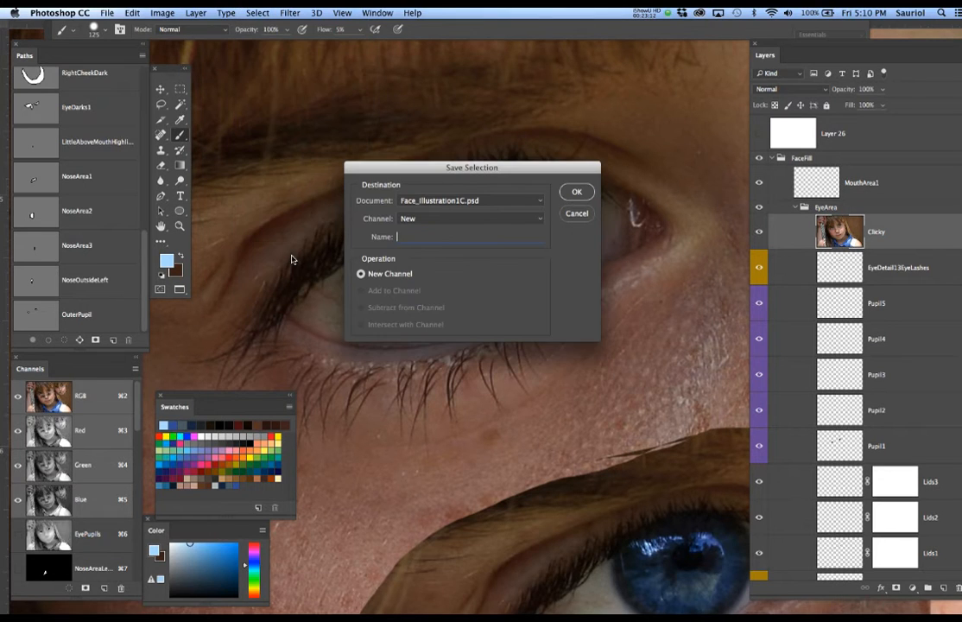
{"action": "type", "text": "Blue4"}
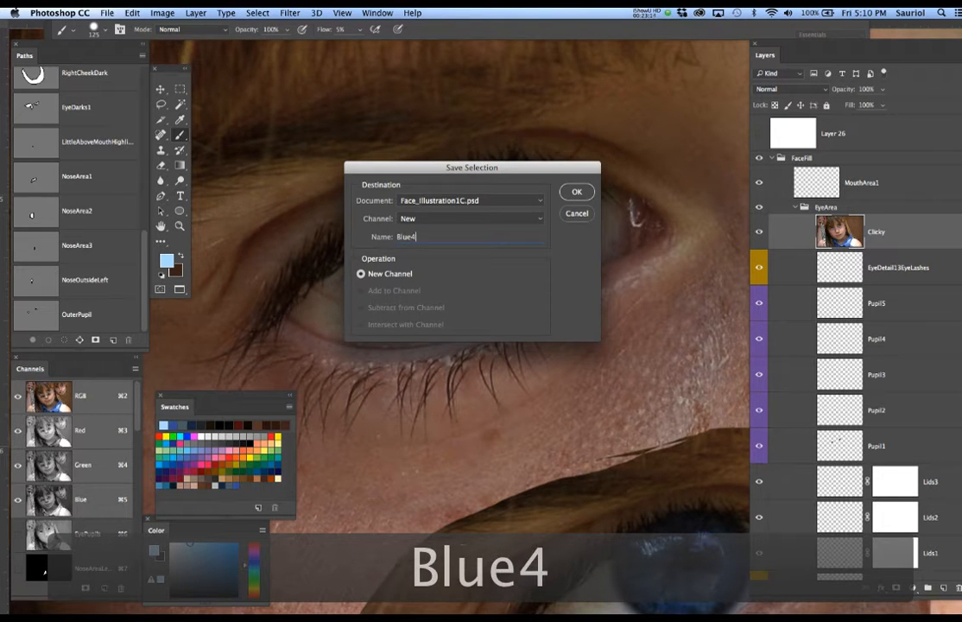
{"action": "key", "text": "Return"}
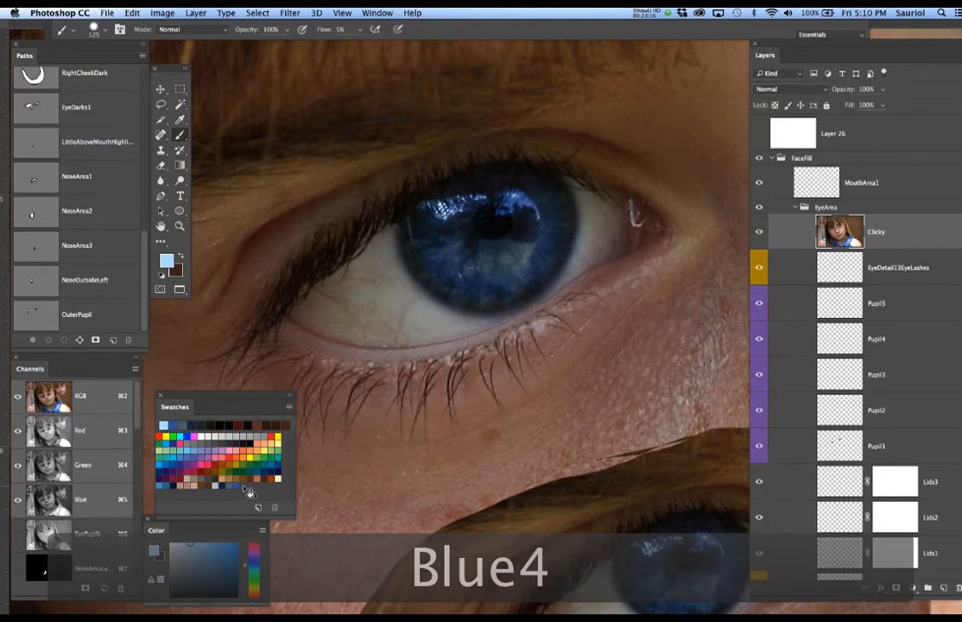
Step: Store the sampled pale highlight blue as a swatch named Blue4
{"action": "left_click", "coordinate": [276, 443]}
{"action": "type", "text": "Blue4"}
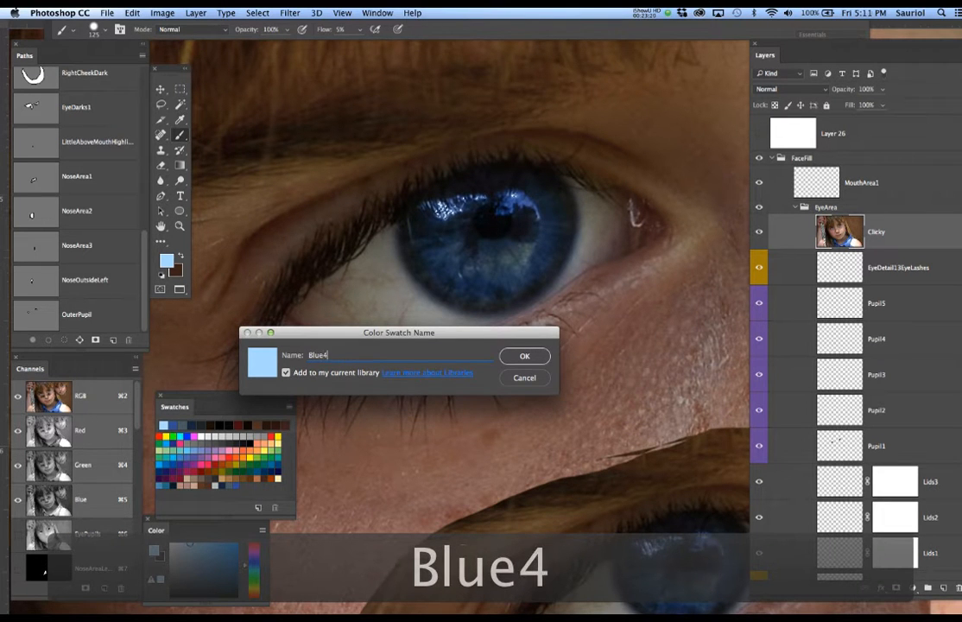
{"action": "key", "text": "Return"}
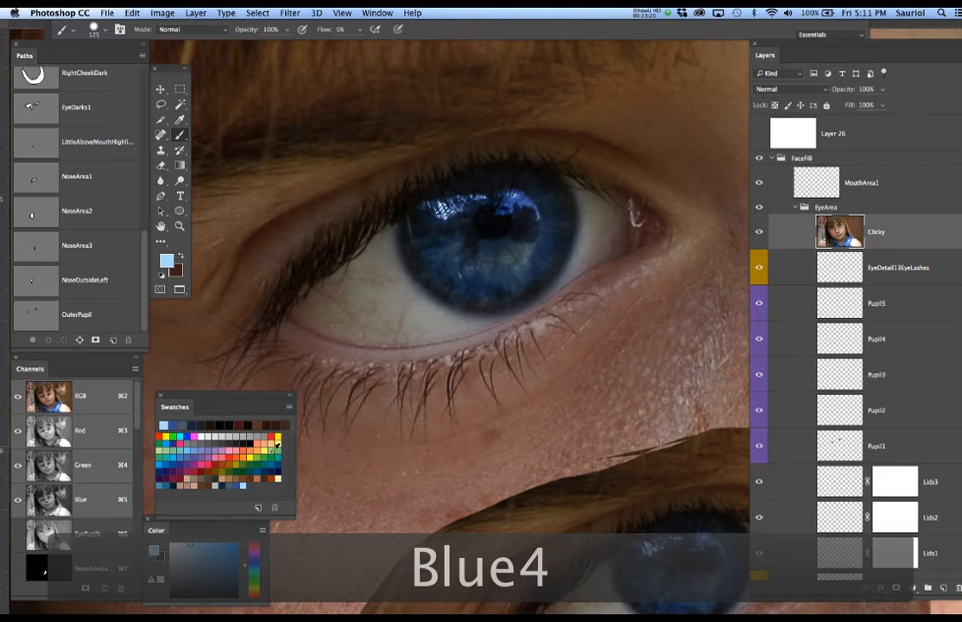
Step: Load Pupil1's painted area and narrow it with Color Range to the near-black sampled in the pupil, using fuzziness 83
{"action": "left_click", "coordinate": [842, 445], "text": "super"}
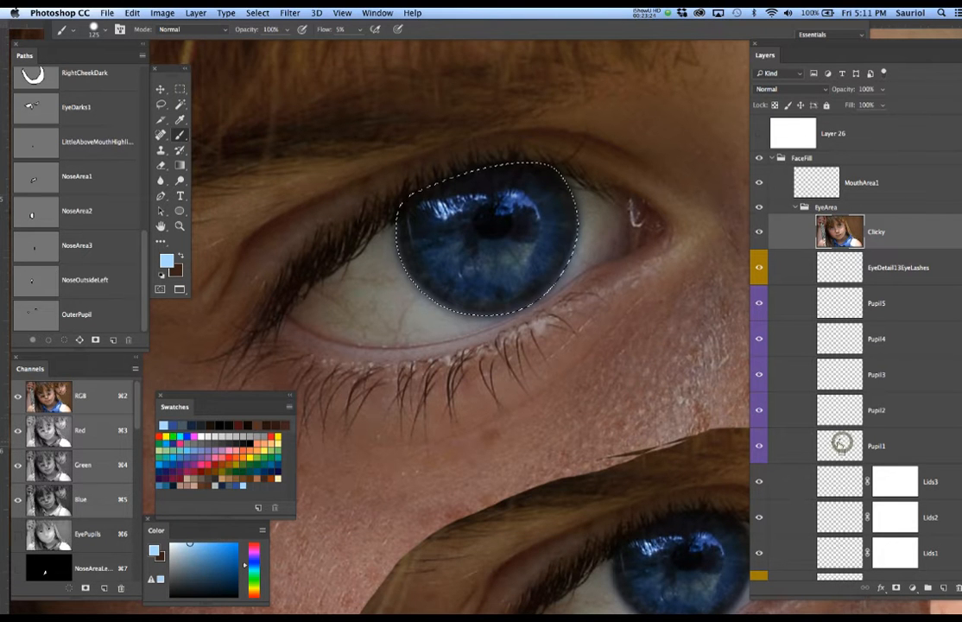
{"action": "left_click", "coordinate": [258, 13]}
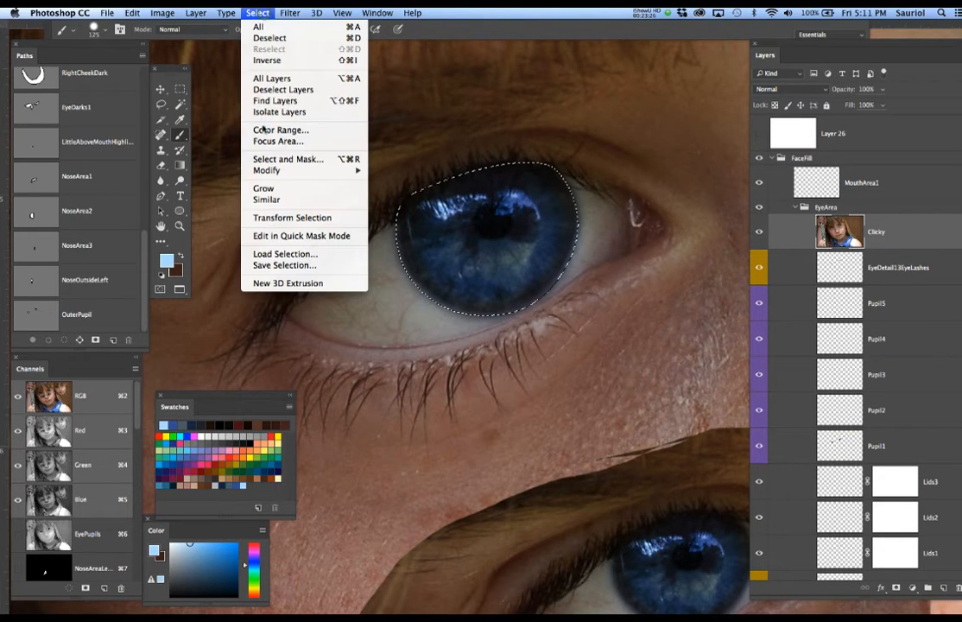
{"action": "left_click", "coordinate": [263, 129]}
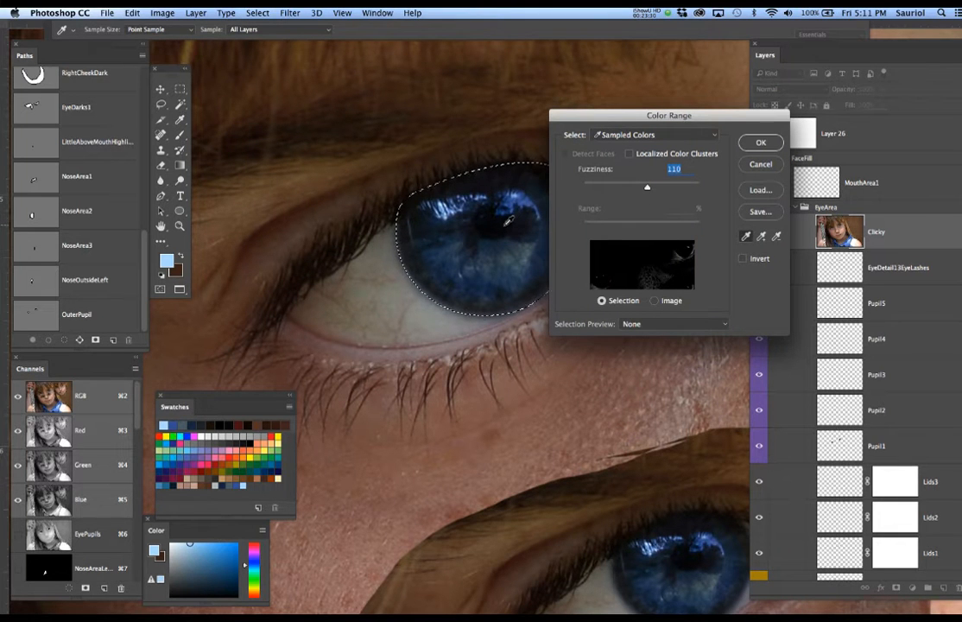
{"action": "left_click", "coordinate": [505, 225]}
{"action": "left_click_drag", "start_coordinate": [646, 190], "coordinate": [638, 190]}
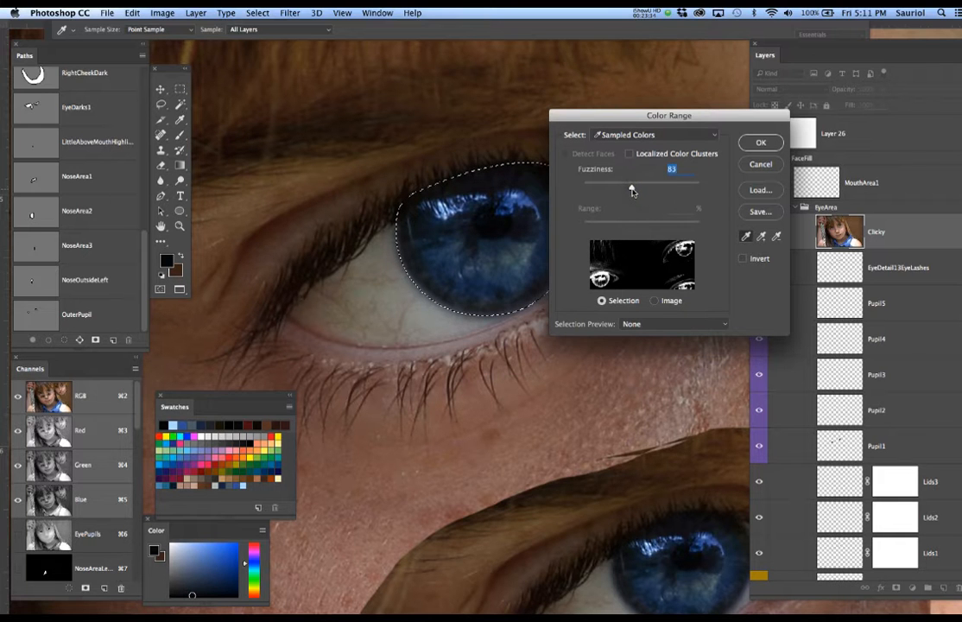
{"action": "left_click", "coordinate": [761, 142]}
{"action": "key", "text": "b"}
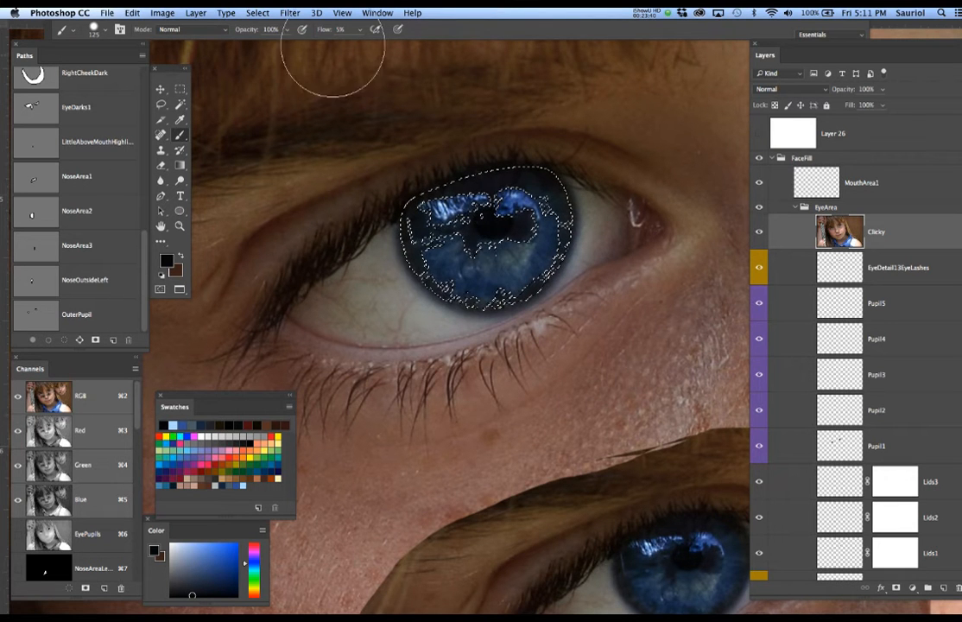
Step: Save the near-black iris and pupil selection as a new channel named BlueBlack
{"action": "left_click", "coordinate": [227, 13]}
{"action": "mouse_move", "coordinate": [250, 12]}
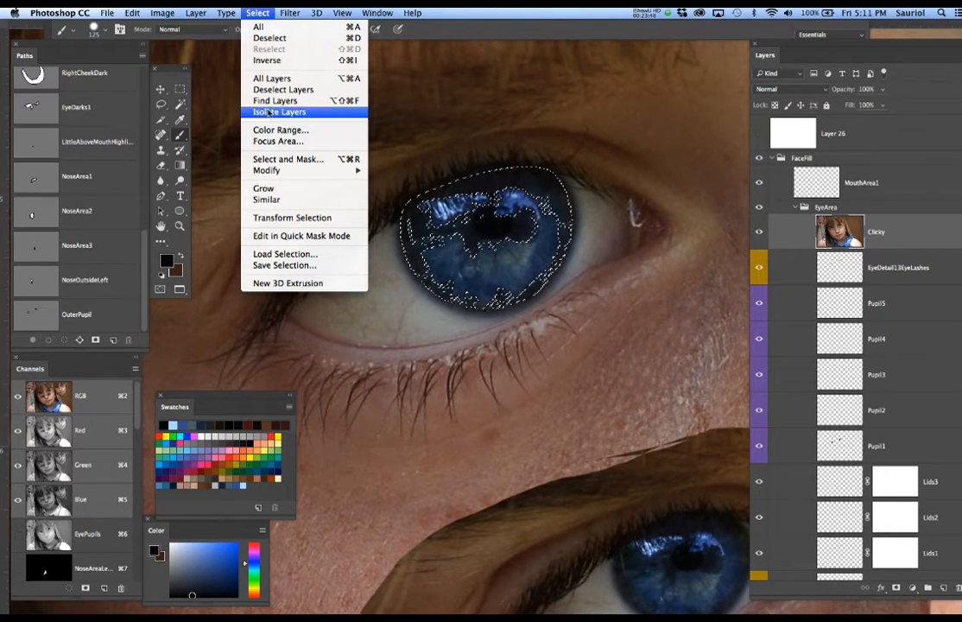
{"action": "left_click", "coordinate": [314, 264]}
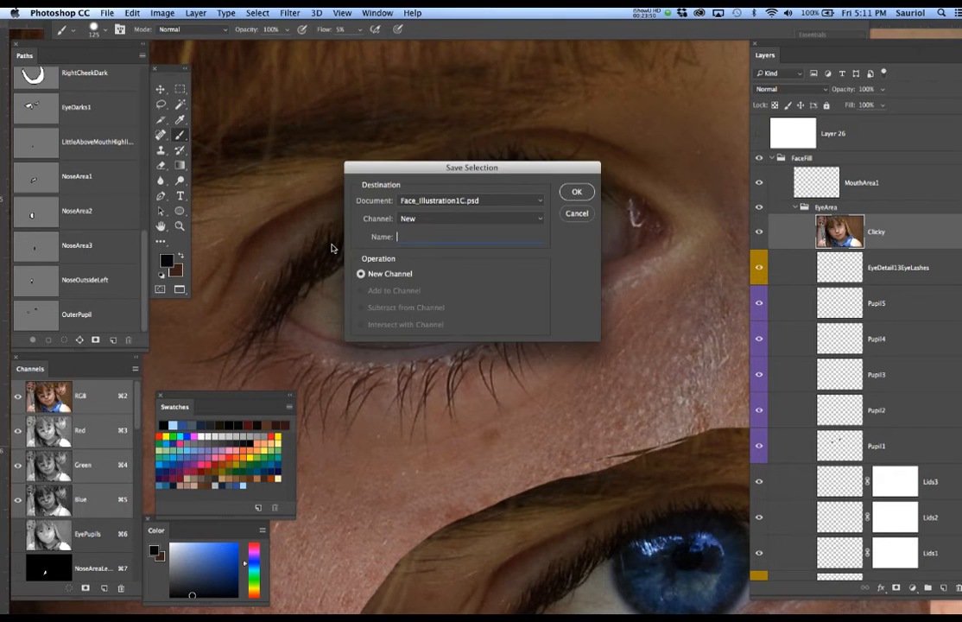
{"action": "type", "text": "B"}
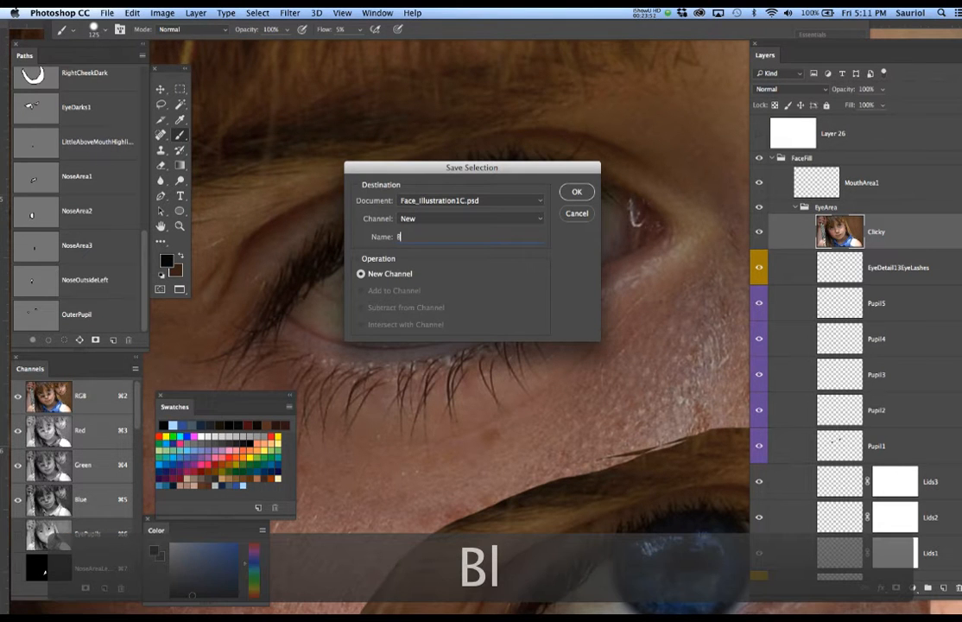
{"action": "type", "text": "lueBlack"}
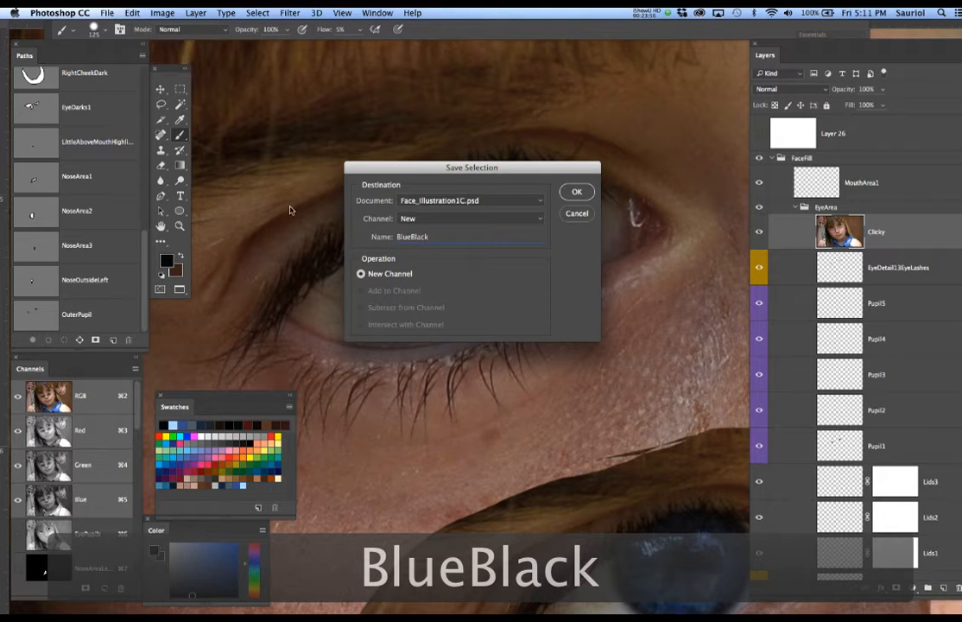
{"action": "left_click", "coordinate": [576, 191]}
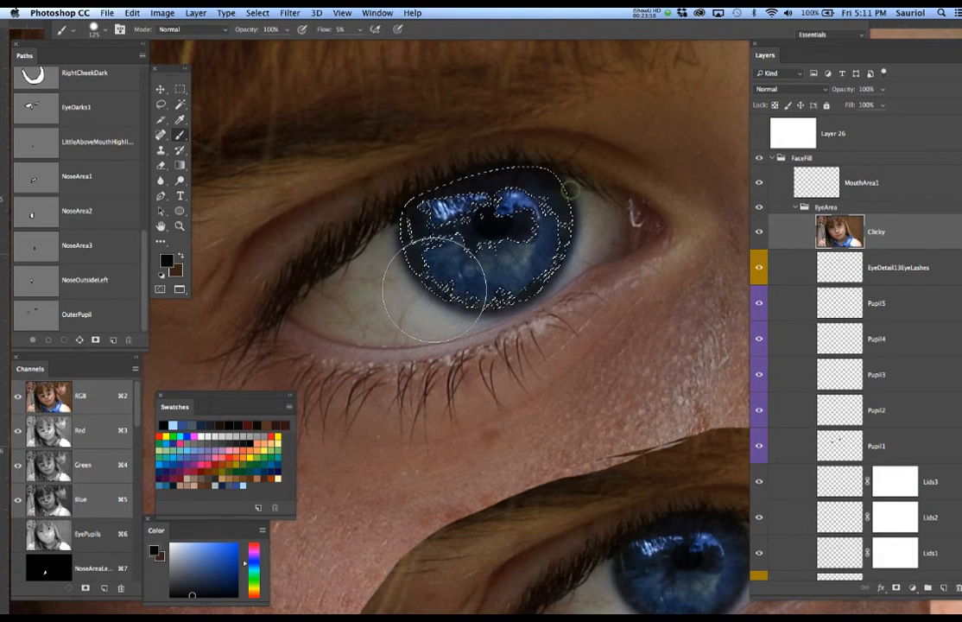
Step: Store the sampled near-black colour as a swatch named Blueblack, and deselect the iris selection
{"action": "left_click", "coordinate": [262, 492]}
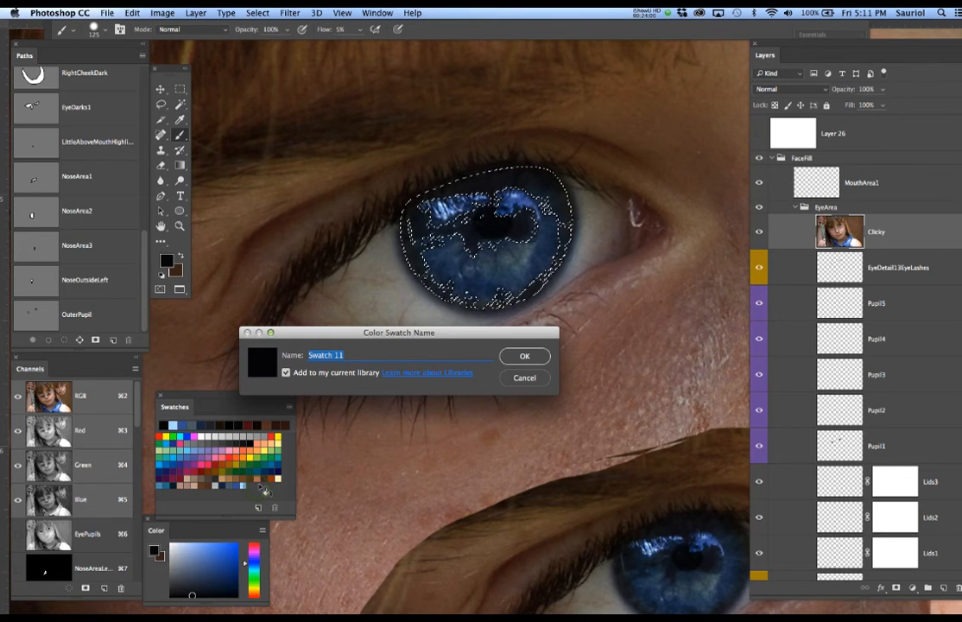
{"action": "type", "text": "Blue"}
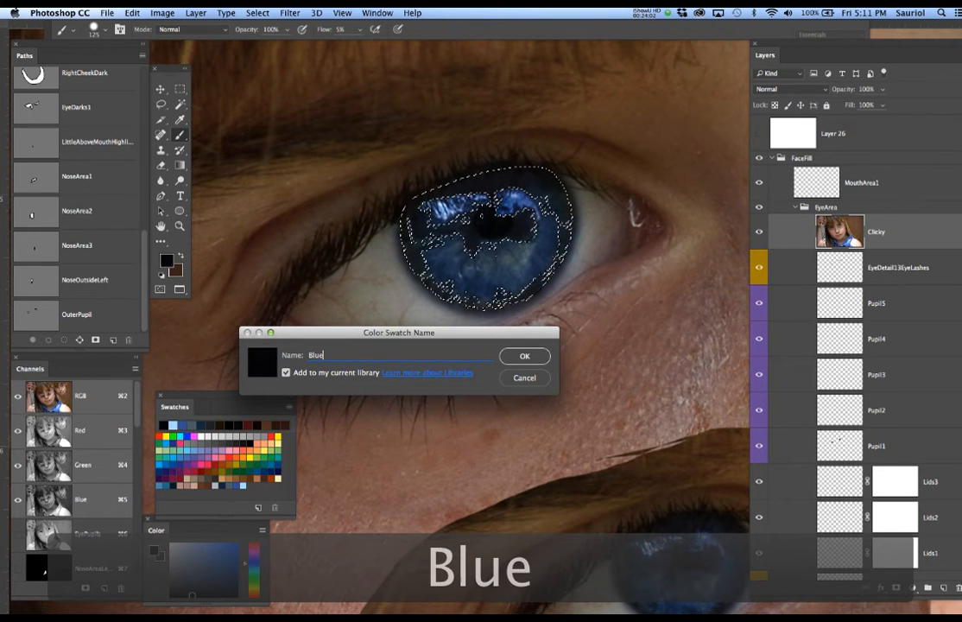
{"action": "type", "text": "black"}
{"action": "key", "text": "Return"}
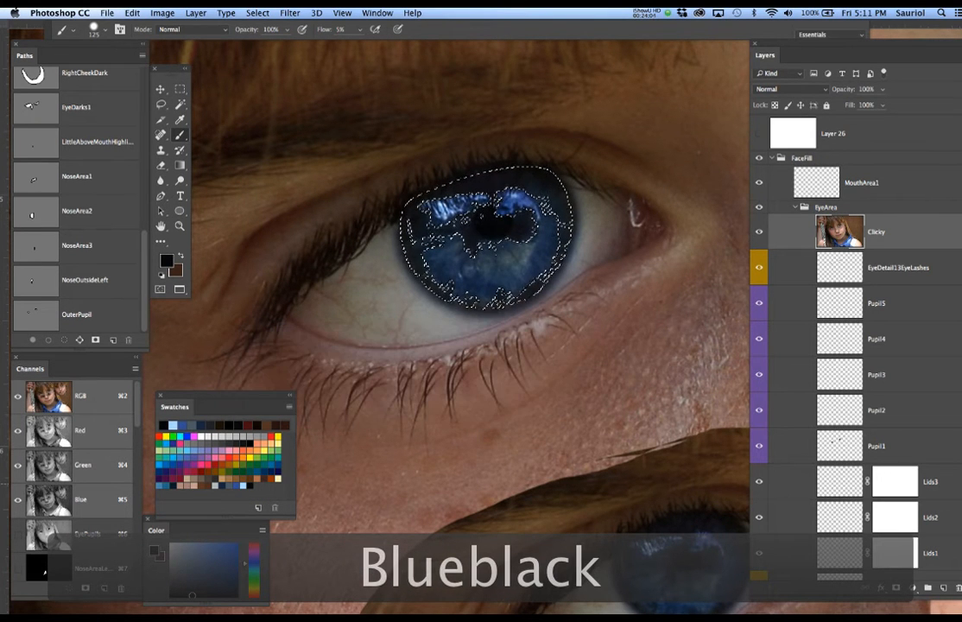
{"action": "key", "text": "s"}
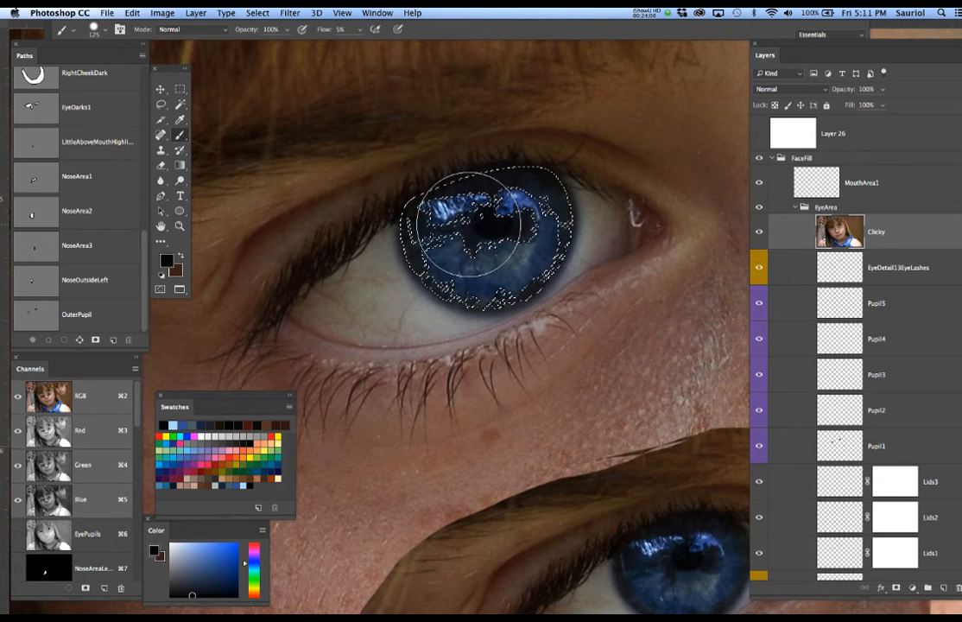
{"action": "key", "text": "super+d"}
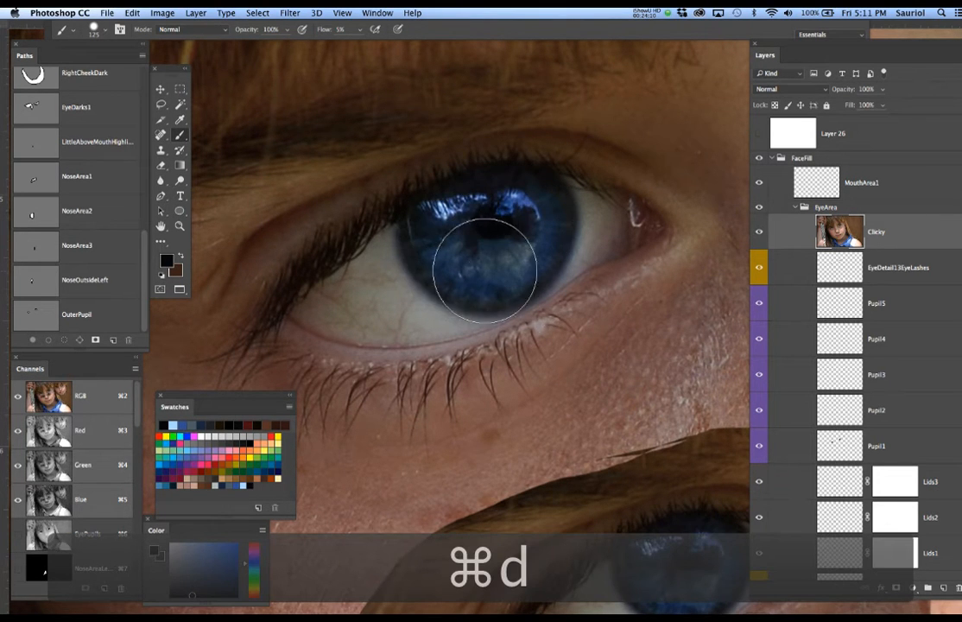
Step: Rename the Pupil2, Pupil3 and Pupil4 layers as Pupil2Blue1, Pupil3Blue2 and Pupil4Blue3
{"action": "left_click", "coordinate": [902, 415]}
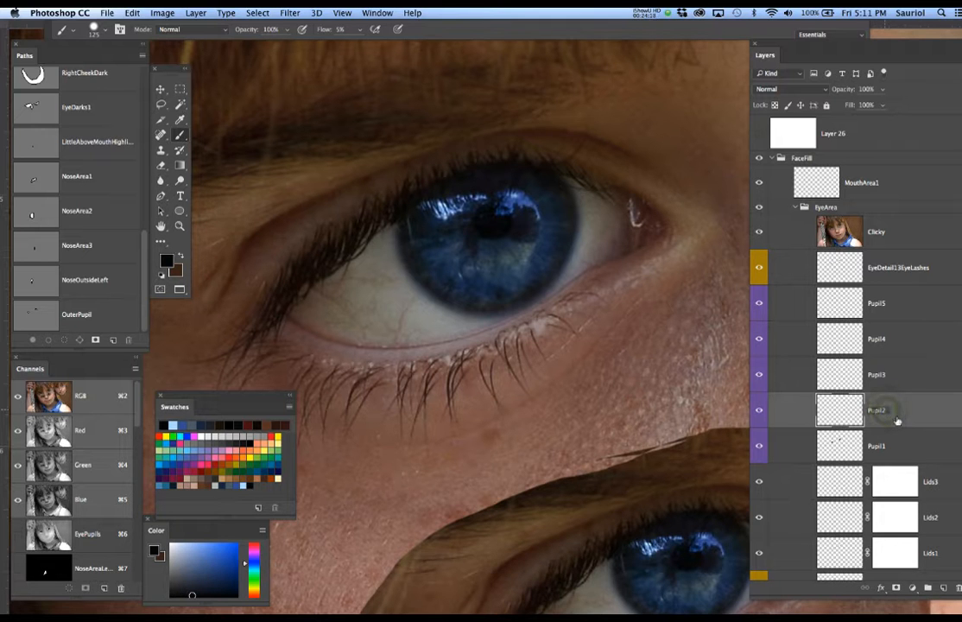
{"action": "type", "text": "Blue1"}
{"action": "key", "text": "super+c"}
{"action": "left_click", "coordinate": [875, 373]}
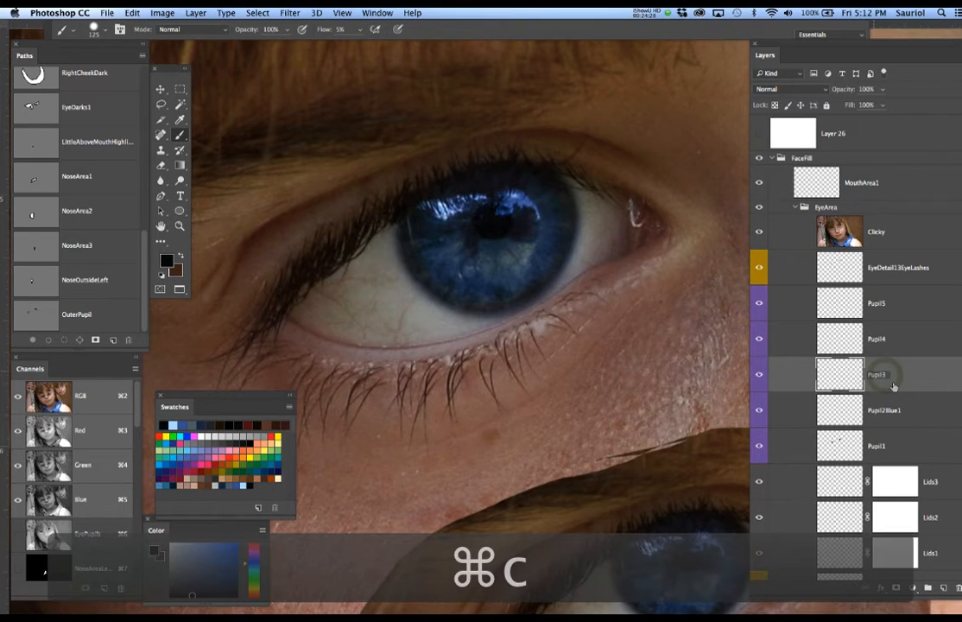
{"action": "key", "text": "super+v"}
{"action": "type", "text": "2"}
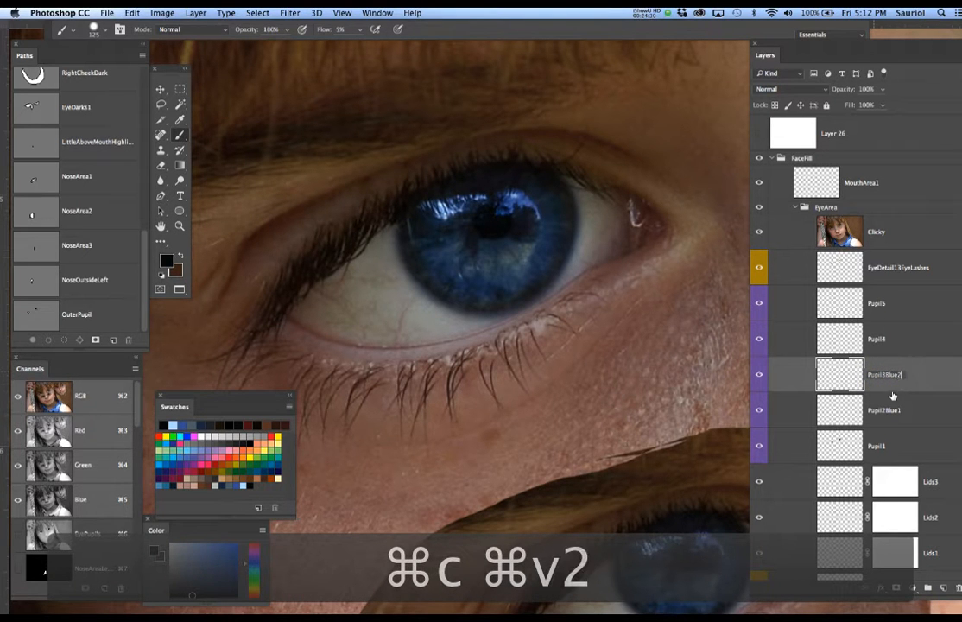
{"action": "double_click", "coordinate": [878, 340]}
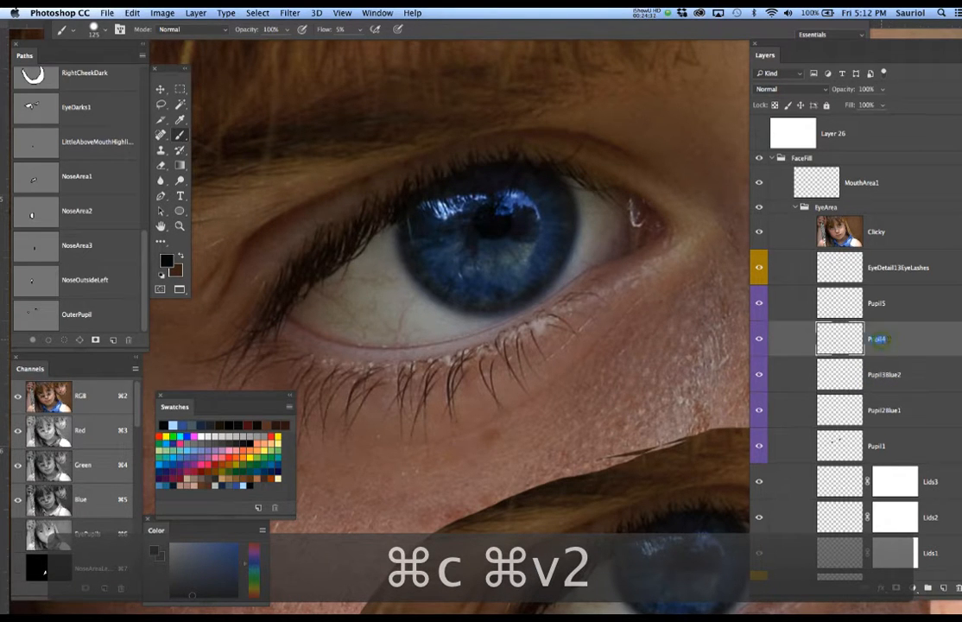
{"action": "key", "text": "super+v"}
{"action": "type", "text": "3"}
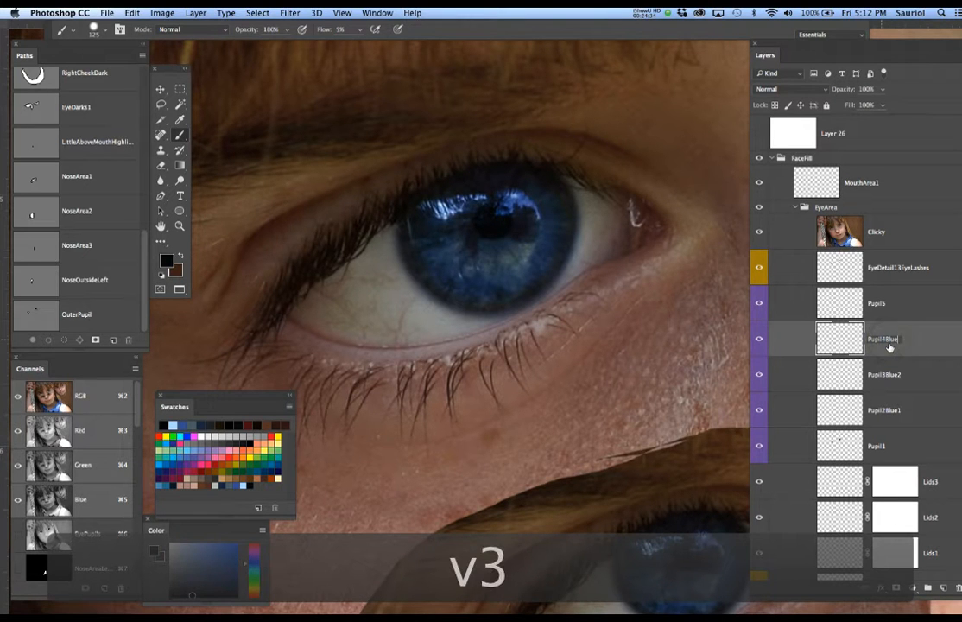
Step: Rename the Pupil5 layer as Blue4
{"action": "double_click", "coordinate": [877, 304]}
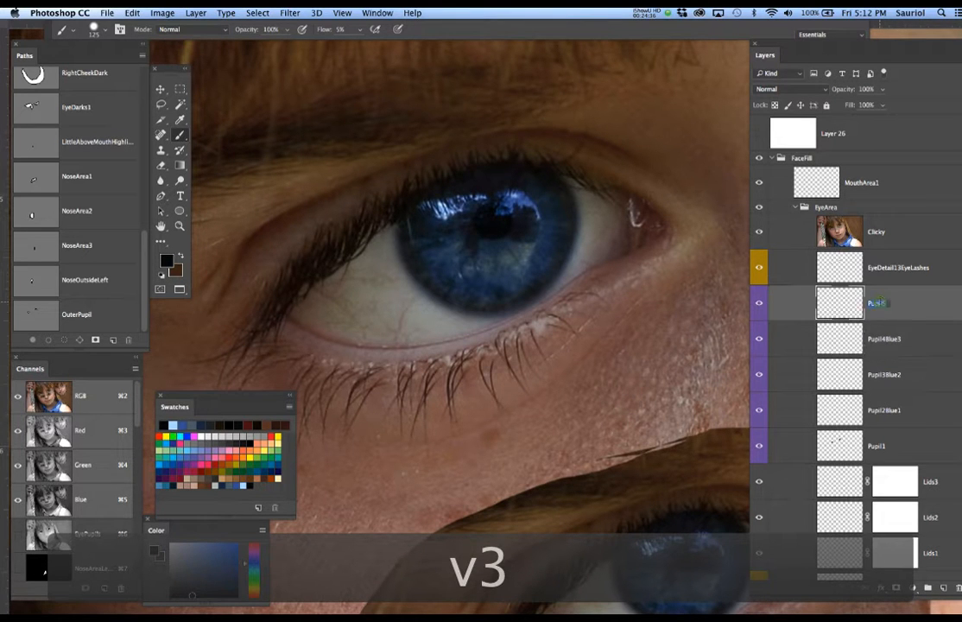
{"action": "key", "text": "super+v"}
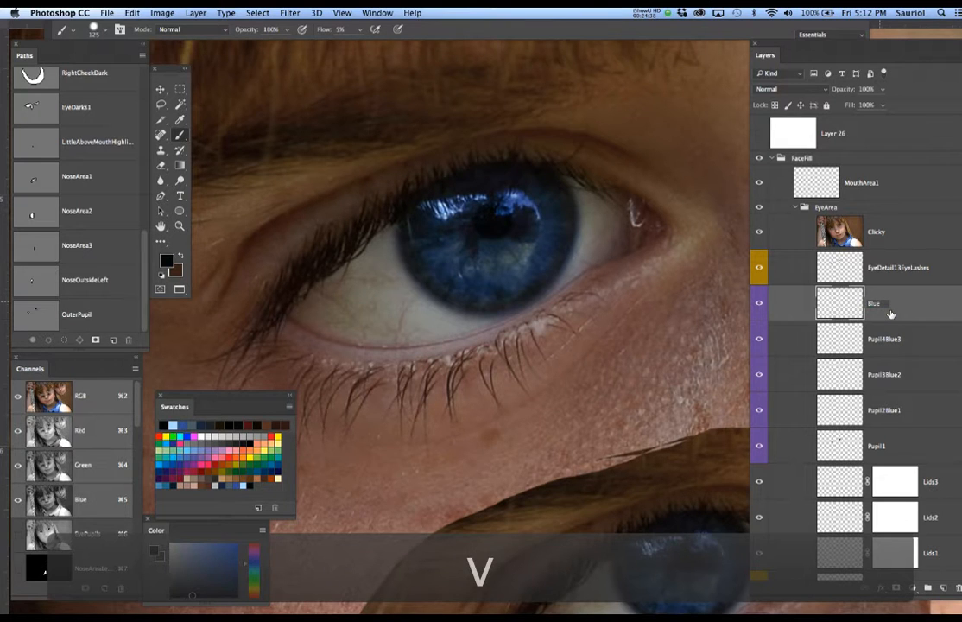
{"action": "type", "text": "4"}
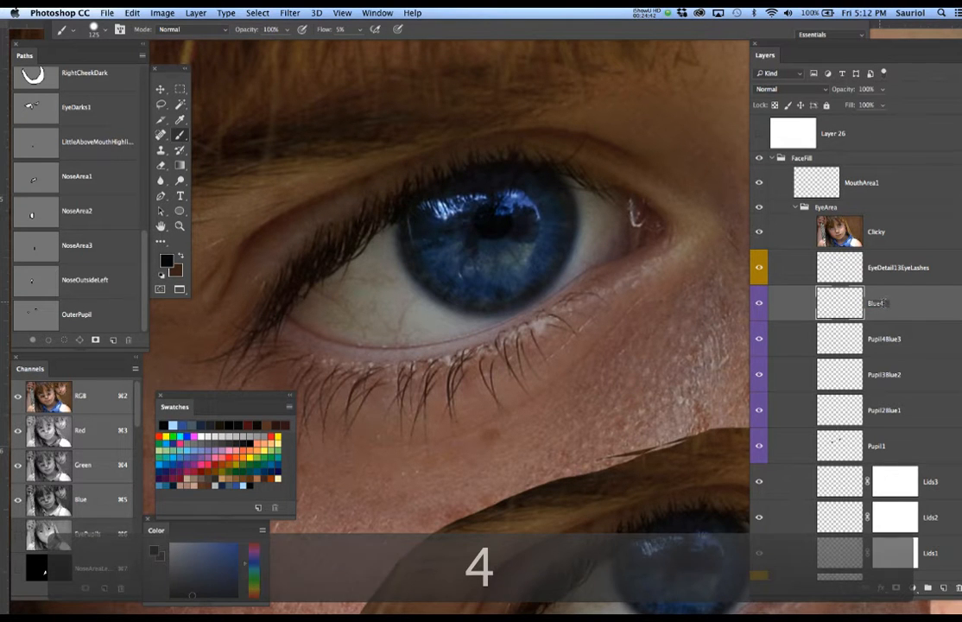
Step: Rename the layer directly above Pupil4Blue3 as Pupil4Blue4, reusing the copied Pupil4Blue3 name
{"action": "double_click", "coordinate": [884, 340]}
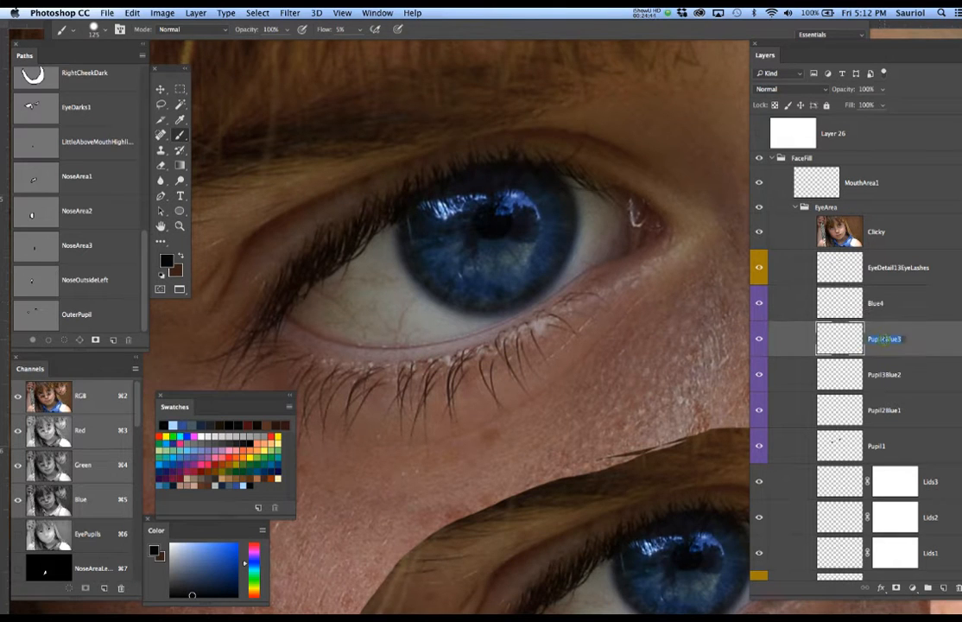
{"action": "key", "text": "super+c"}
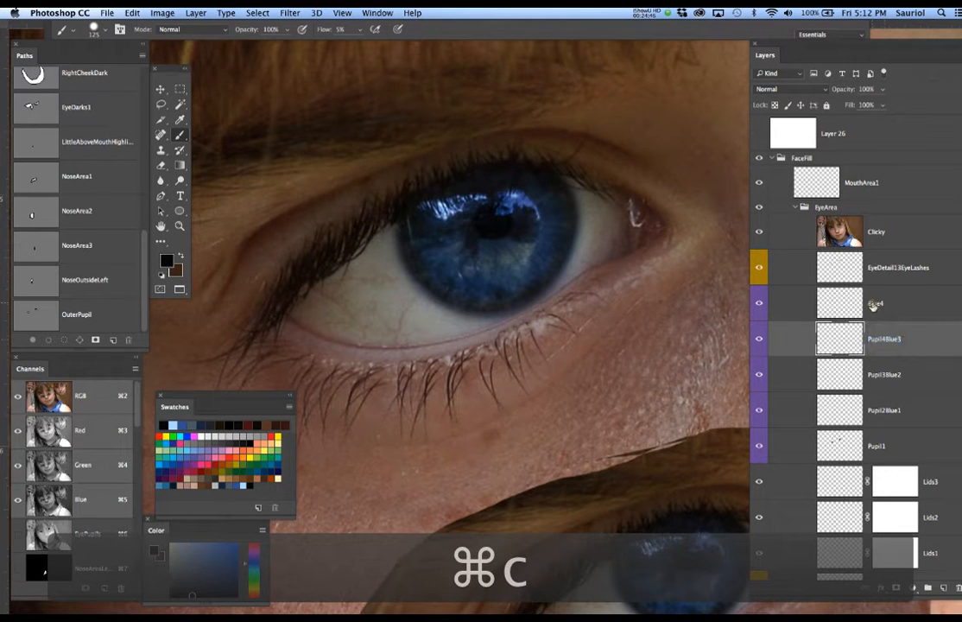
{"action": "double_click", "coordinate": [873, 304]}
{"action": "key", "text": "super+v"}
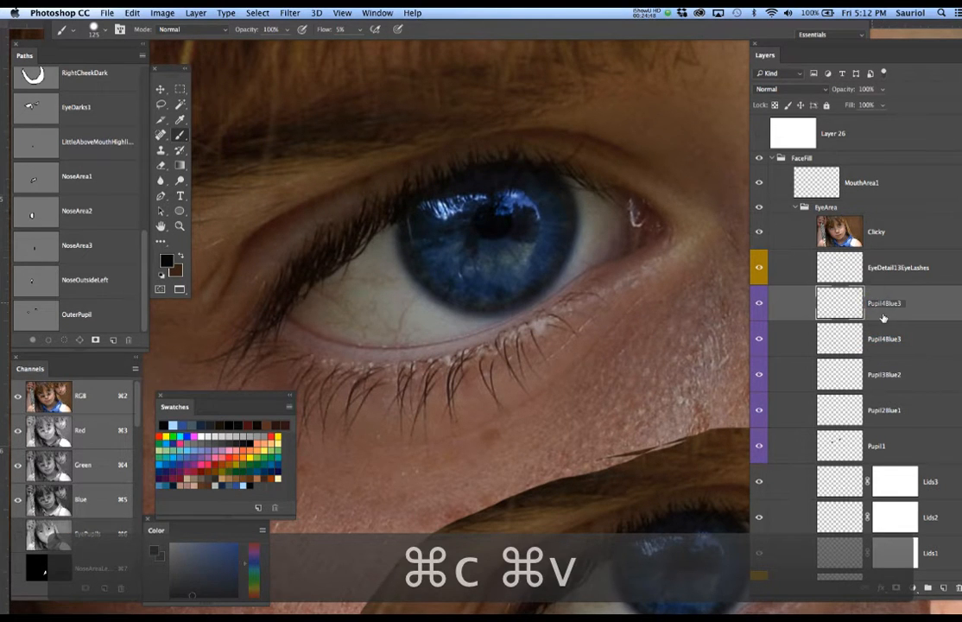
{"action": "key", "text": "super+c"}
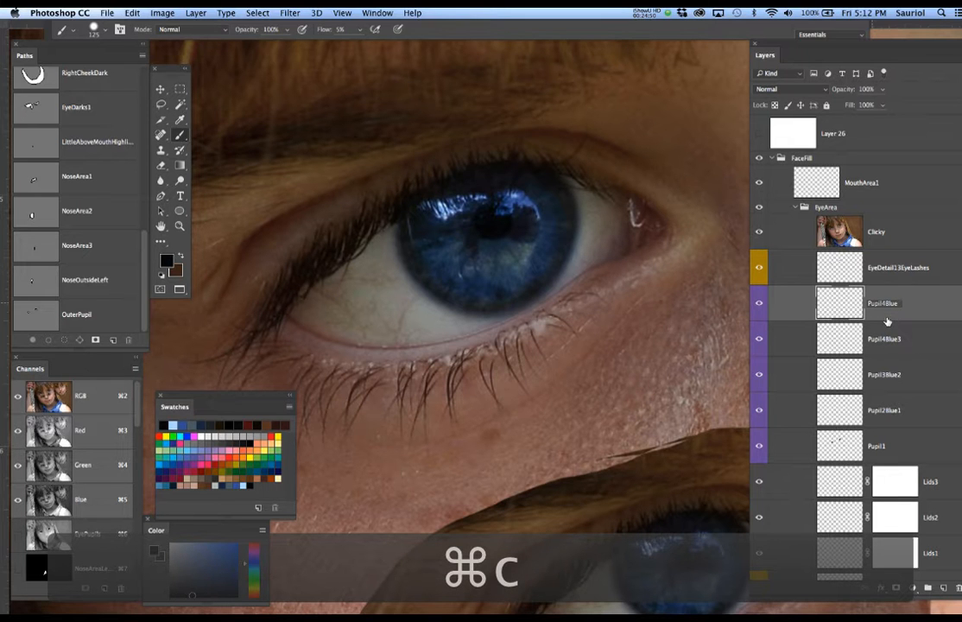
{"action": "type", "text": "4"}
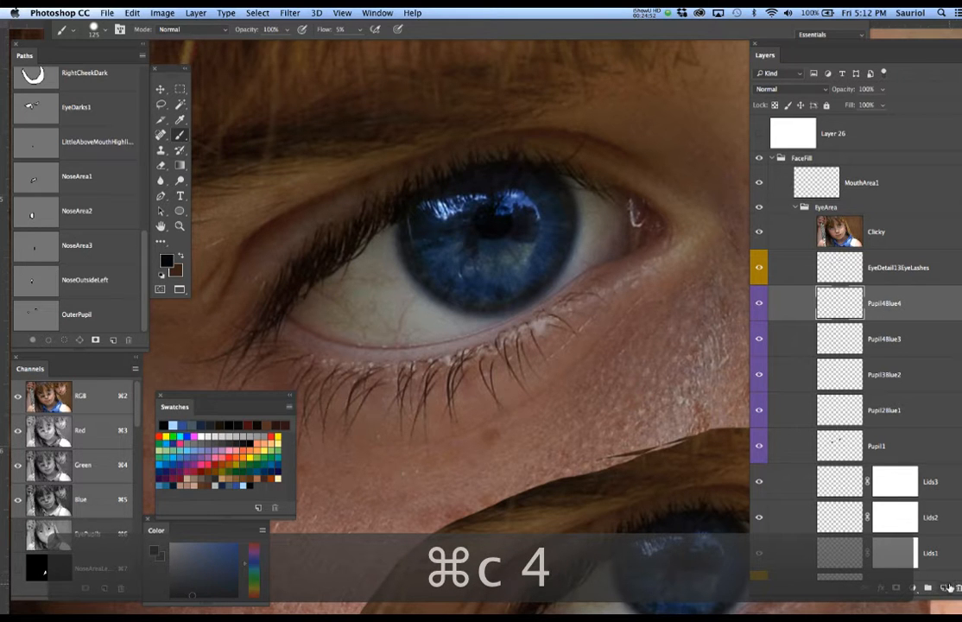
Step: Add a new layer above Pupil4Blue4 and name it Pupil4Blue5
{"action": "left_click", "coordinate": [942, 590]}
{"action": "double_click", "coordinate": [880, 304]}
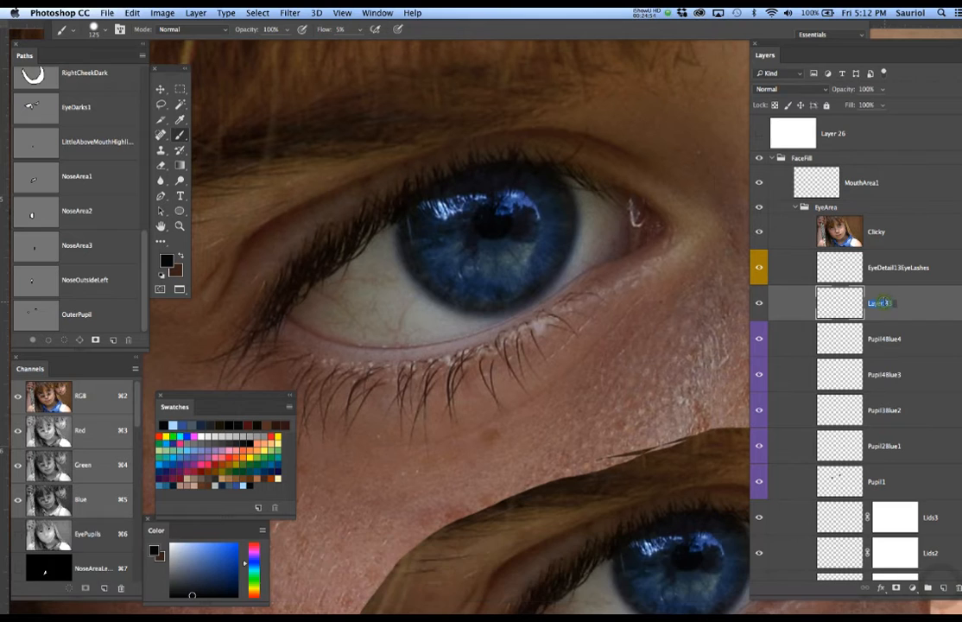
{"action": "key", "text": "super+v"}
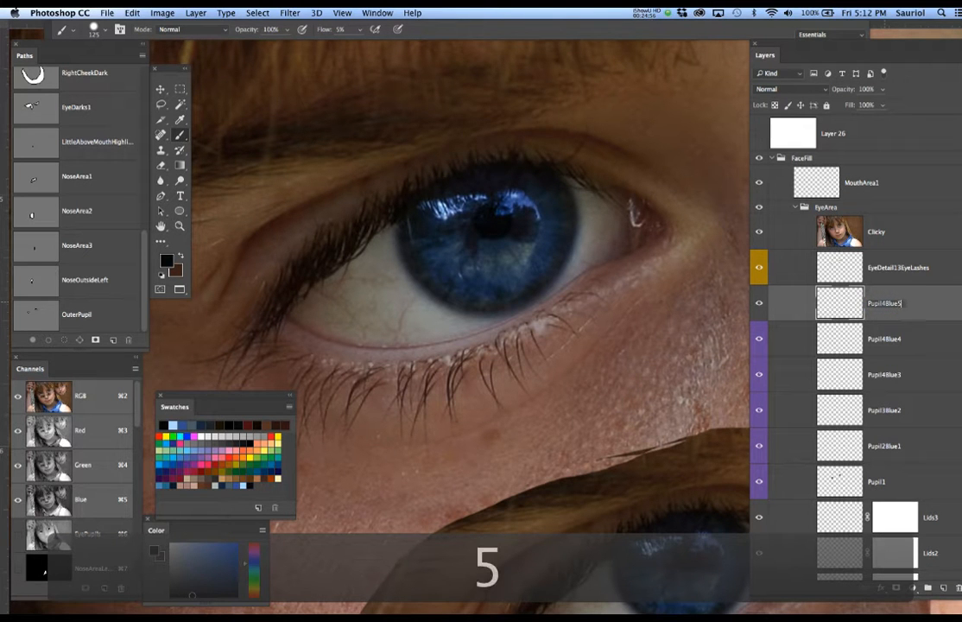
Step: With the Pupil2Blue1 layer active, load the Blue1 channel as a selection and hide its outline
{"action": "left_click", "coordinate": [900, 449]}
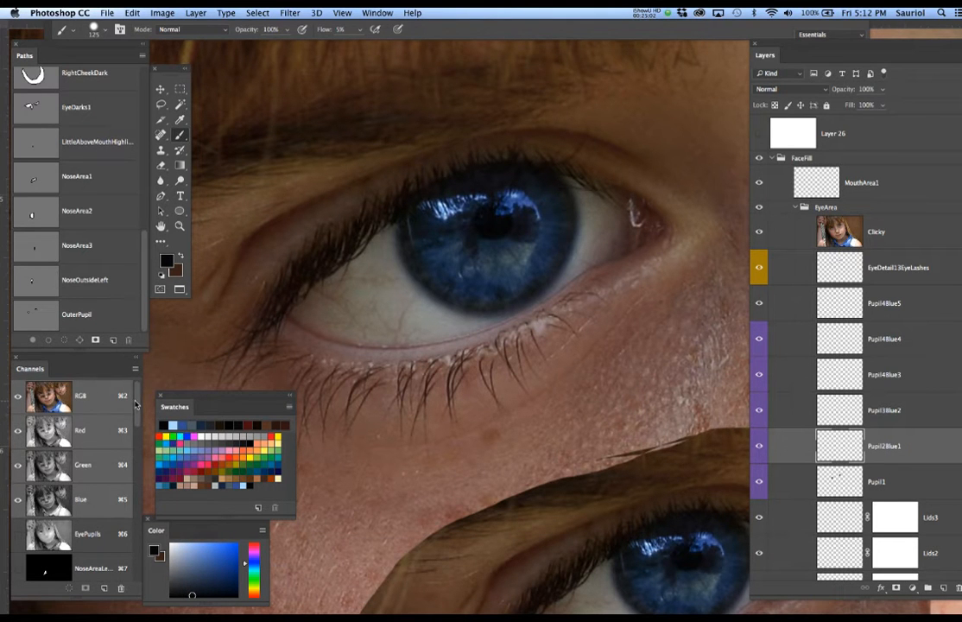
{"action": "scroll", "coordinate": [132, 484], "scroll_direction": "down", "scroll_amount": 5}
{"action": "scroll", "coordinate": [131, 484], "scroll_direction": "down", "scroll_amount": 5}
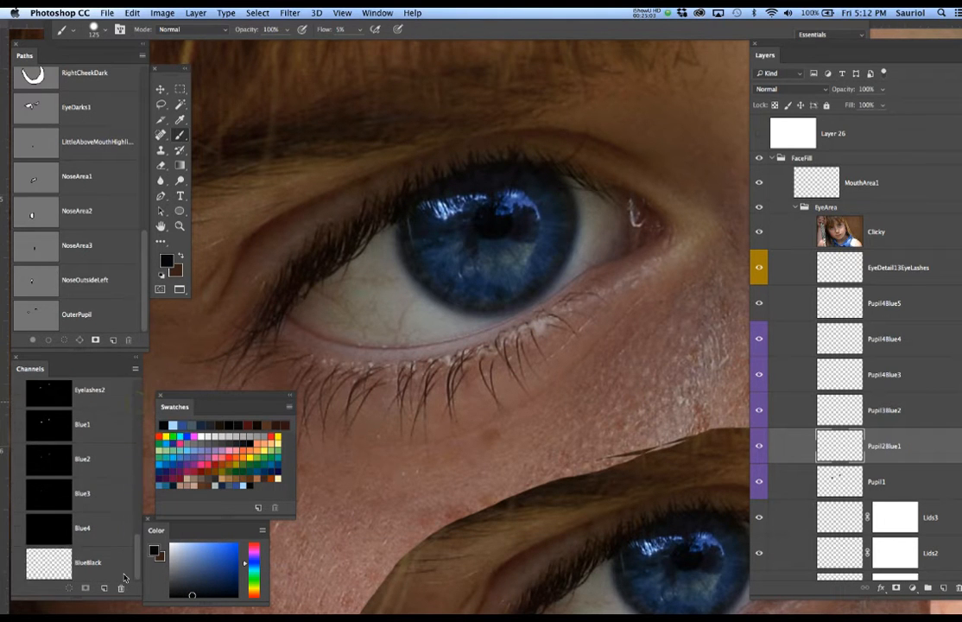
{"action": "left_click", "coordinate": [48, 427], "text": "super"}
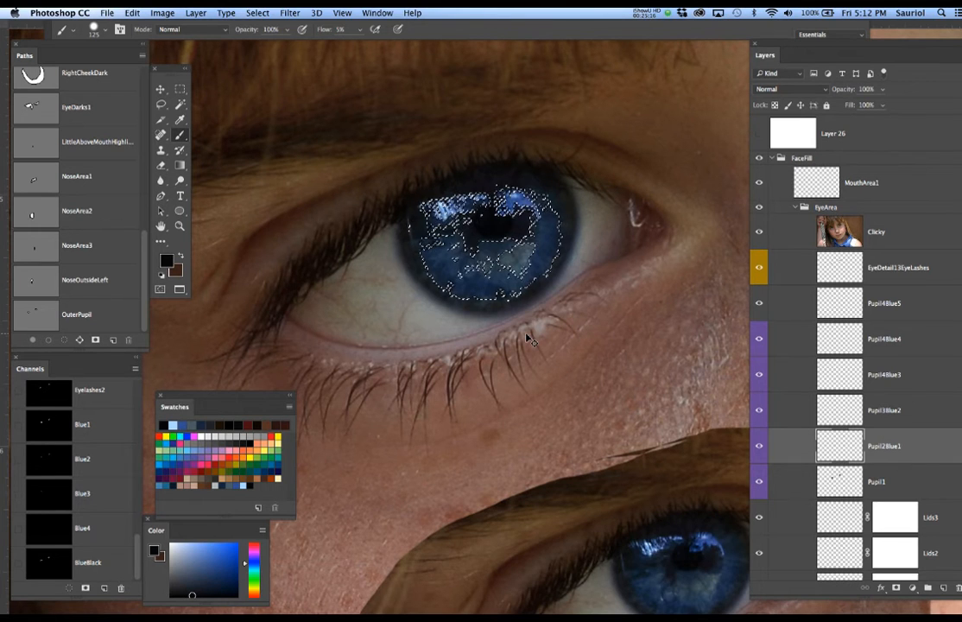
{"action": "key", "text": "super+h"}
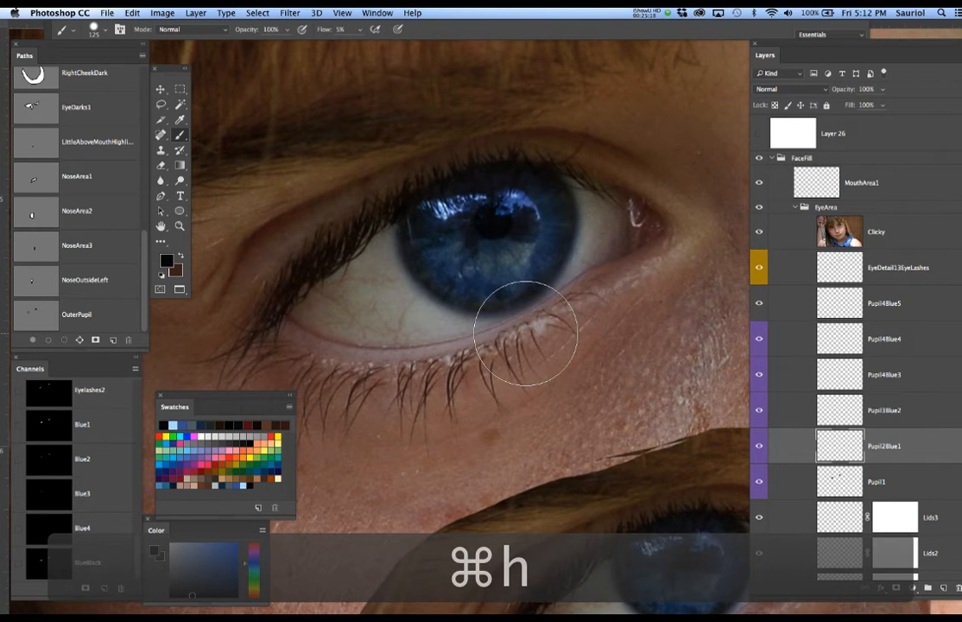
Step: Hide the Clicky reference layer and fill the Blue1 selection on Pupil2Blue1 with the Blue1 swatch colour
{"action": "left_click", "coordinate": [759, 232]}
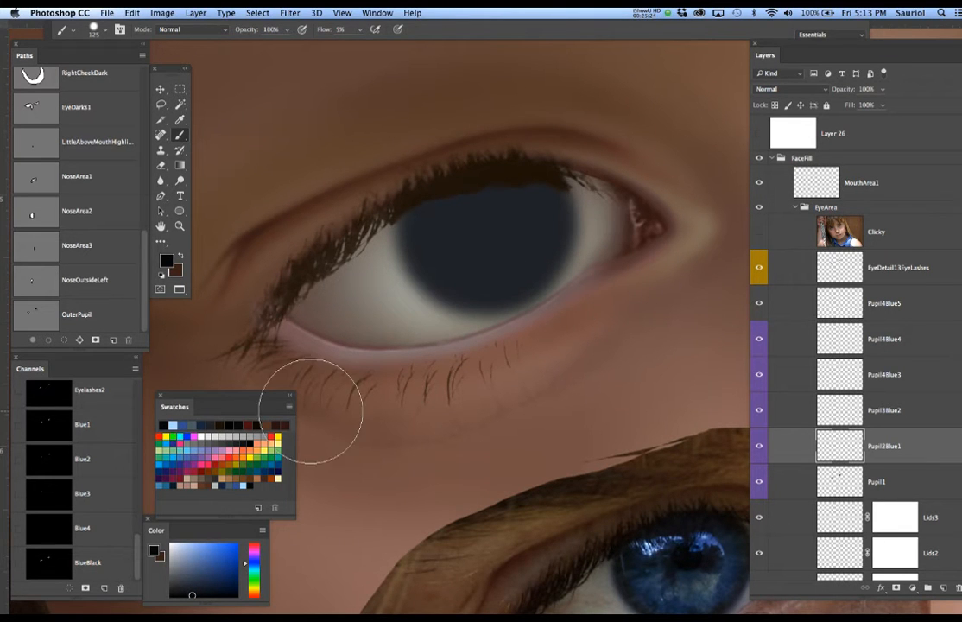
{"action": "left_click", "coordinate": [222, 487]}
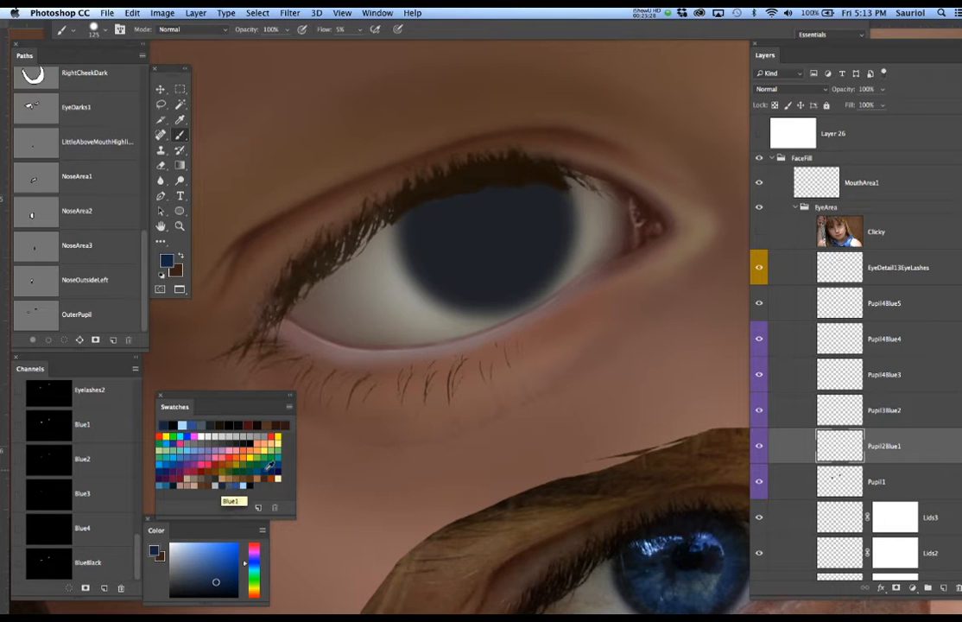
{"action": "key", "text": "alt+BackSpace"}
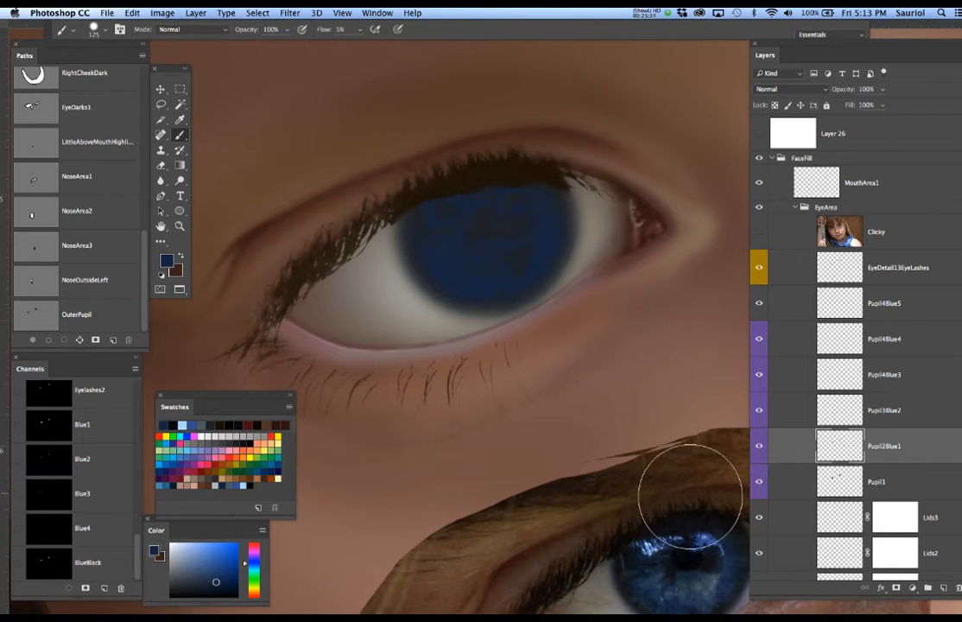
Step: Load the Blue2 channel as a selection, hide its outline, and fill it with the grey-blue swatch on the Pupil3Blue2 layer
{"action": "left_click", "coordinate": [851, 416]}
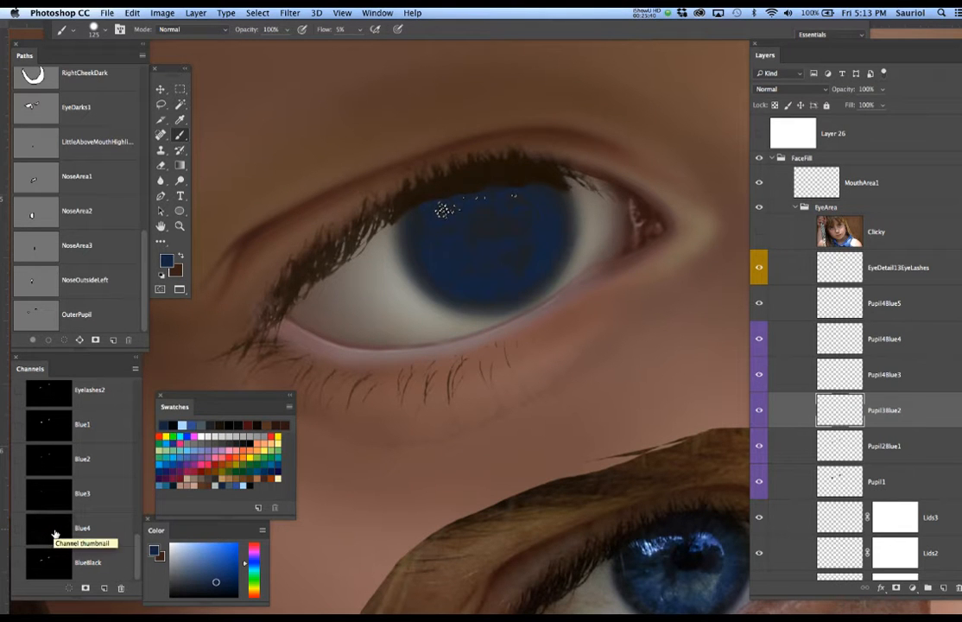
{"action": "left_click", "coordinate": [42, 459], "text": "super"}
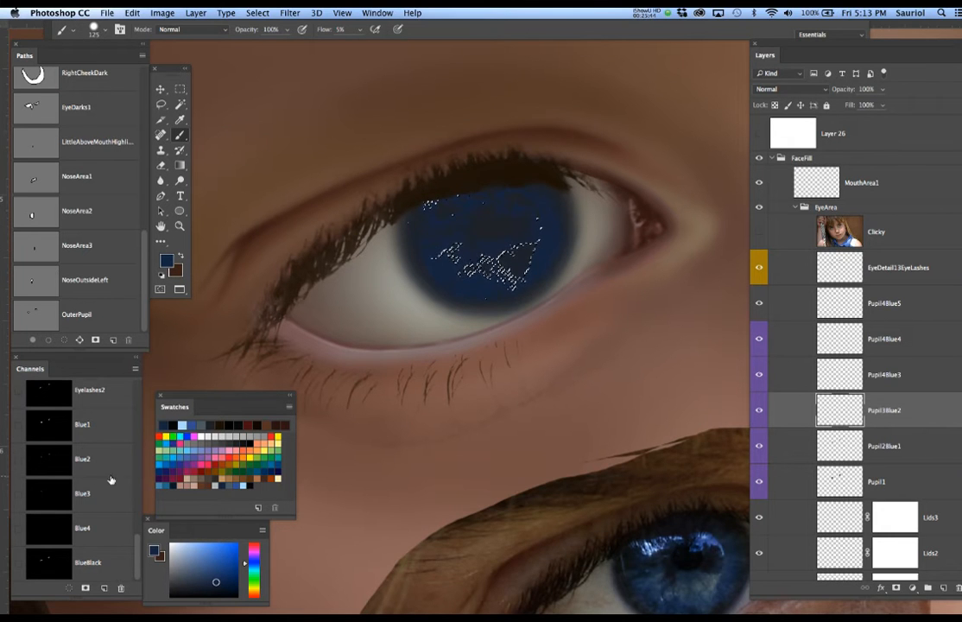
{"action": "key", "text": "super+h"}
{"action": "key", "text": "super+h"}
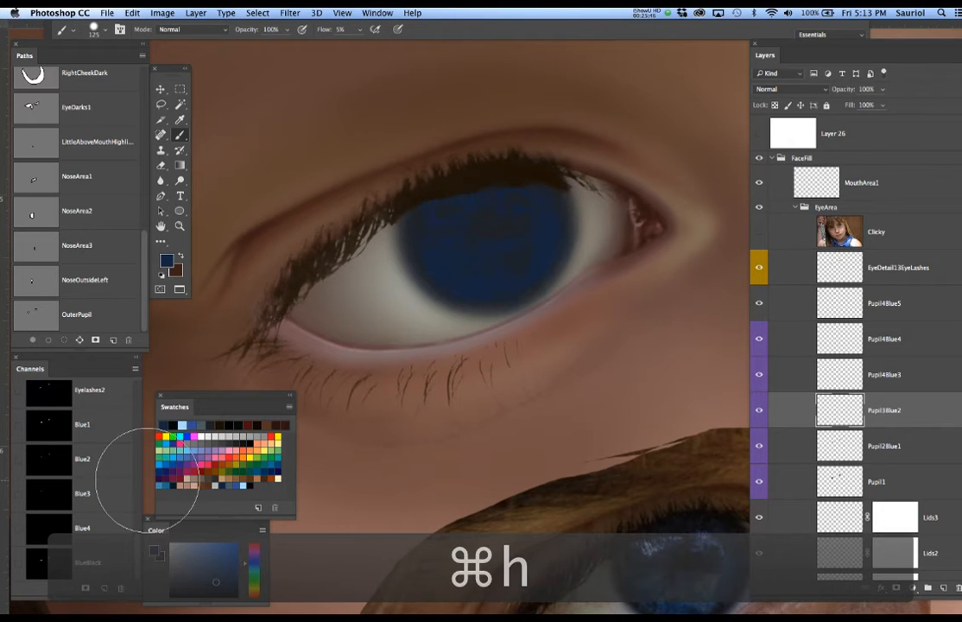
{"action": "left_click", "coordinate": [235, 480]}
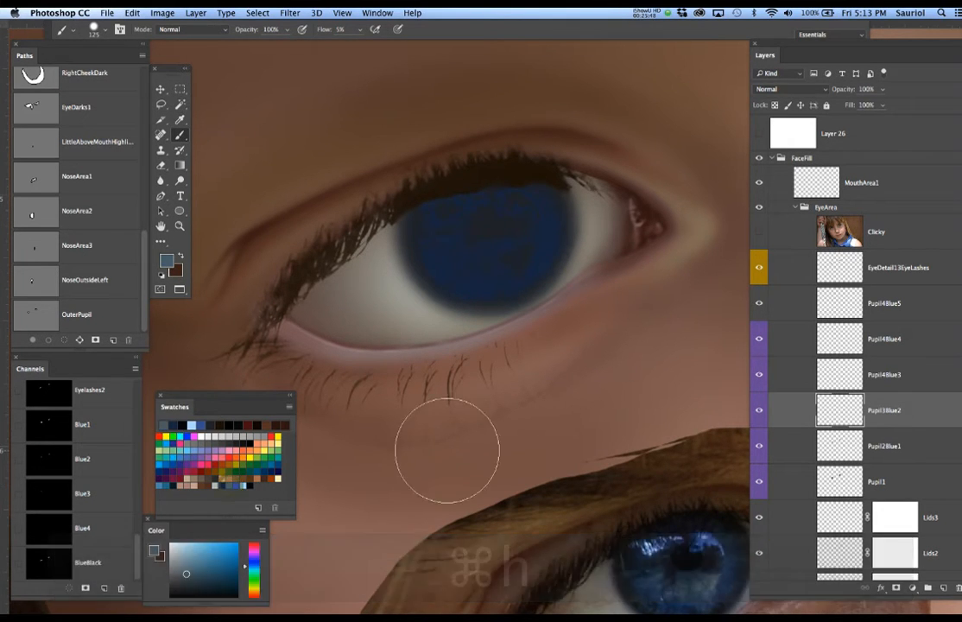
{"action": "key", "text": "alt"}
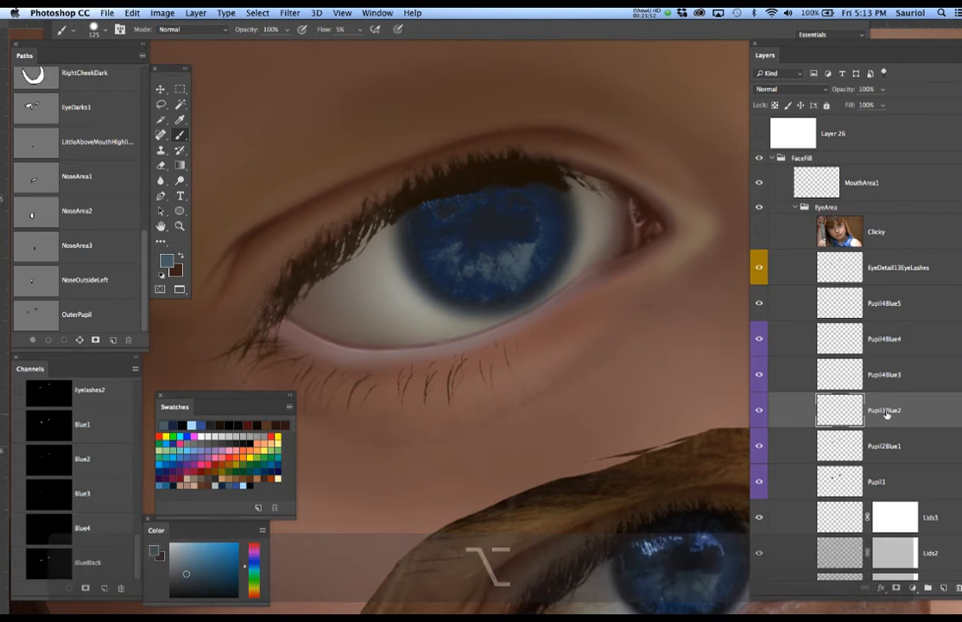
Step: Load the Blue3 channel as a selection, fill it with the medium blue swatch on the Pupil4Blue3 layer, and deselect
{"action": "left_click", "coordinate": [900, 375]}
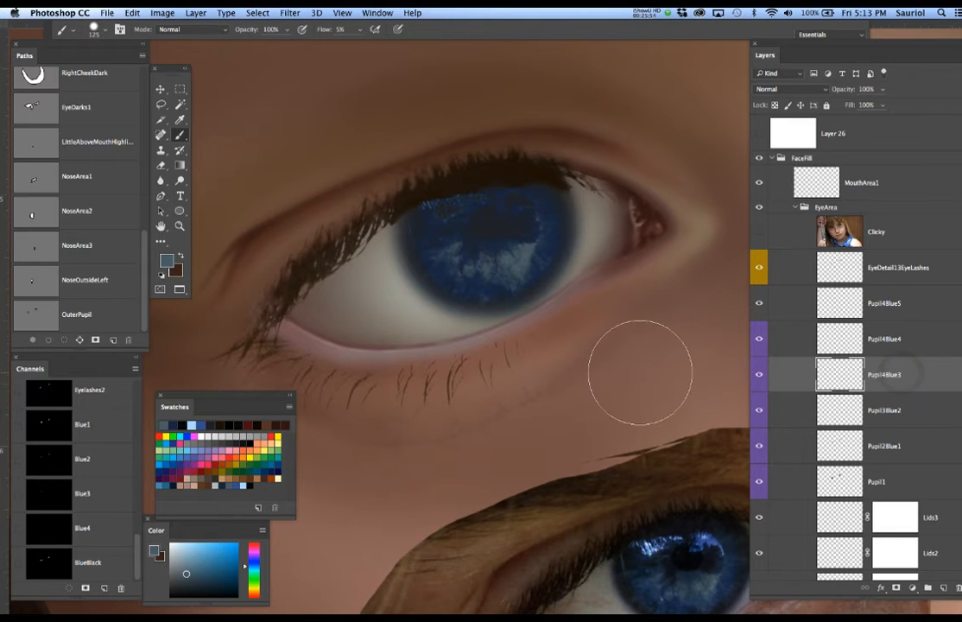
{"action": "left_click", "coordinate": [57, 495], "text": "ctrl"}
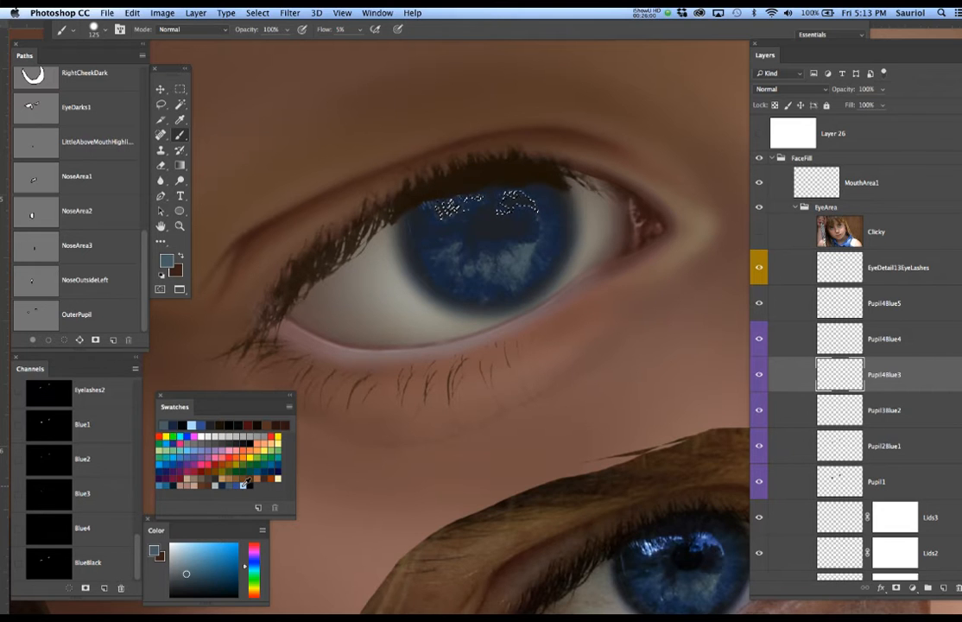
{"action": "left_click", "coordinate": [207, 424]}
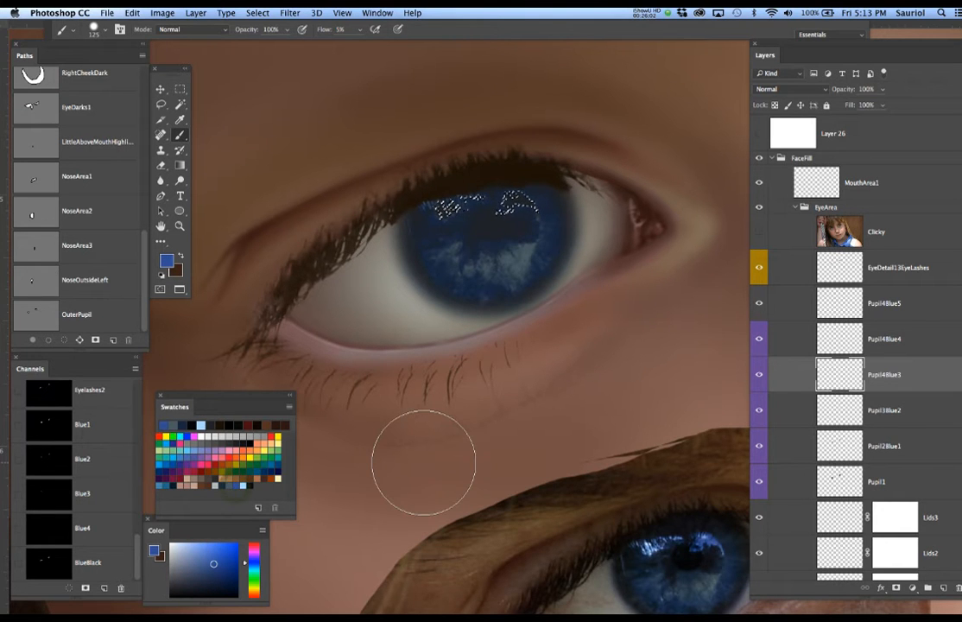
{"action": "key", "text": "alt"}
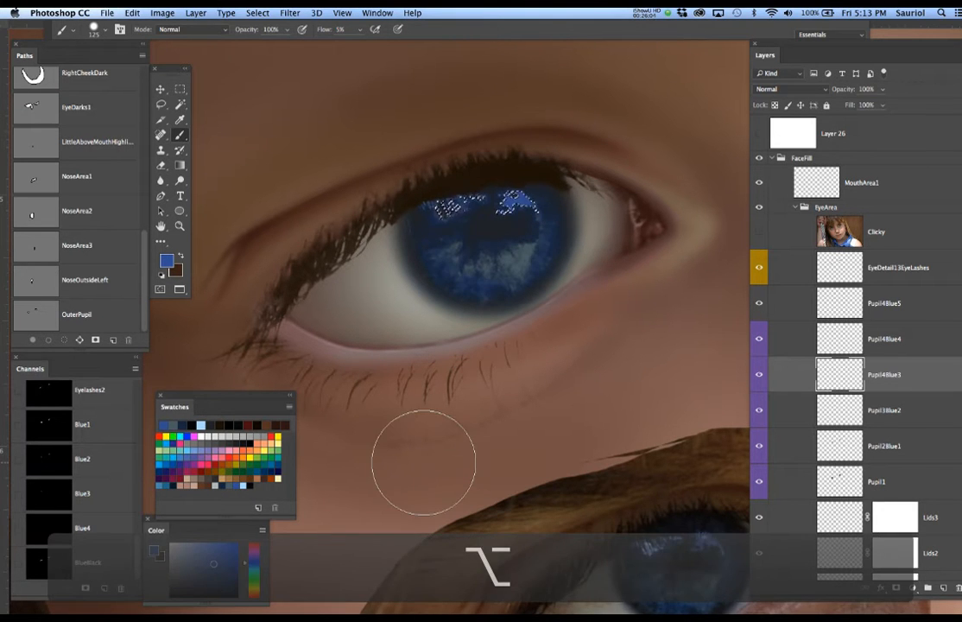
{"action": "key", "text": "alt+super+d"}
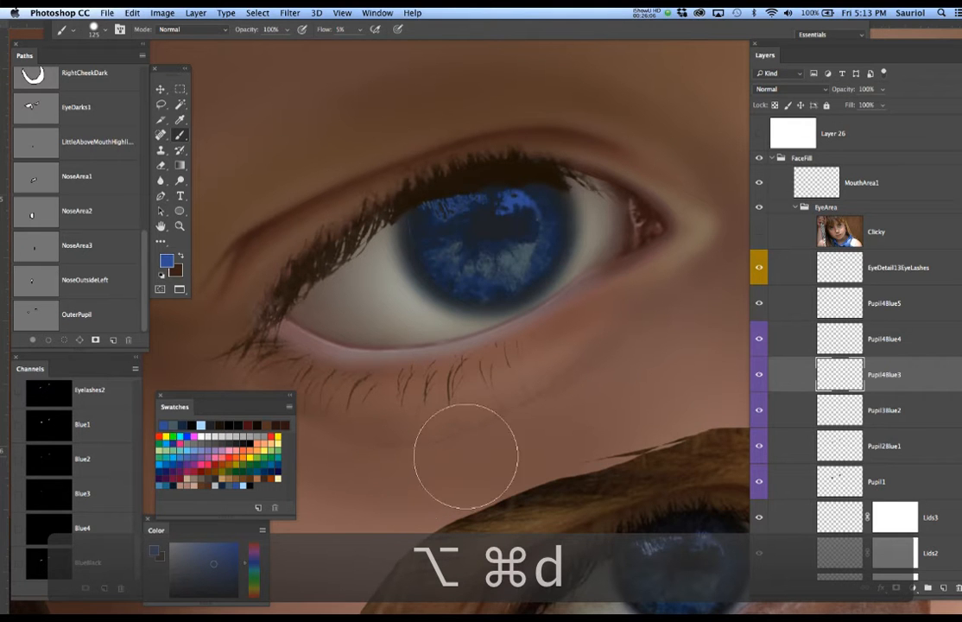
Step: On the Pupil4Blue4 layer, fill the Blue4 channel selection with the light blue swatch and hide its outline
{"action": "left_click", "coordinate": [879, 339]}
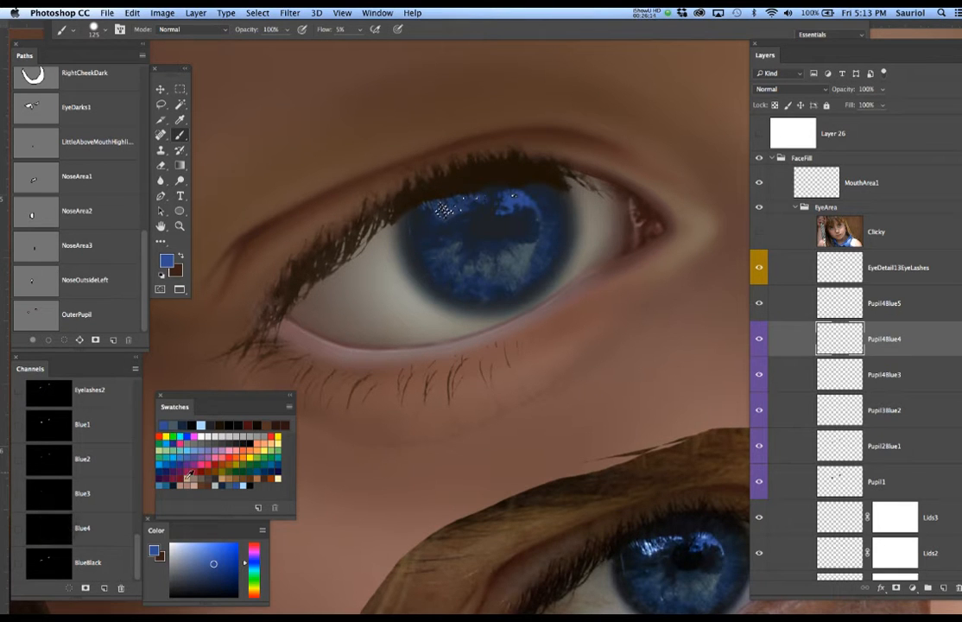
{"action": "left_click", "coordinate": [200, 424]}
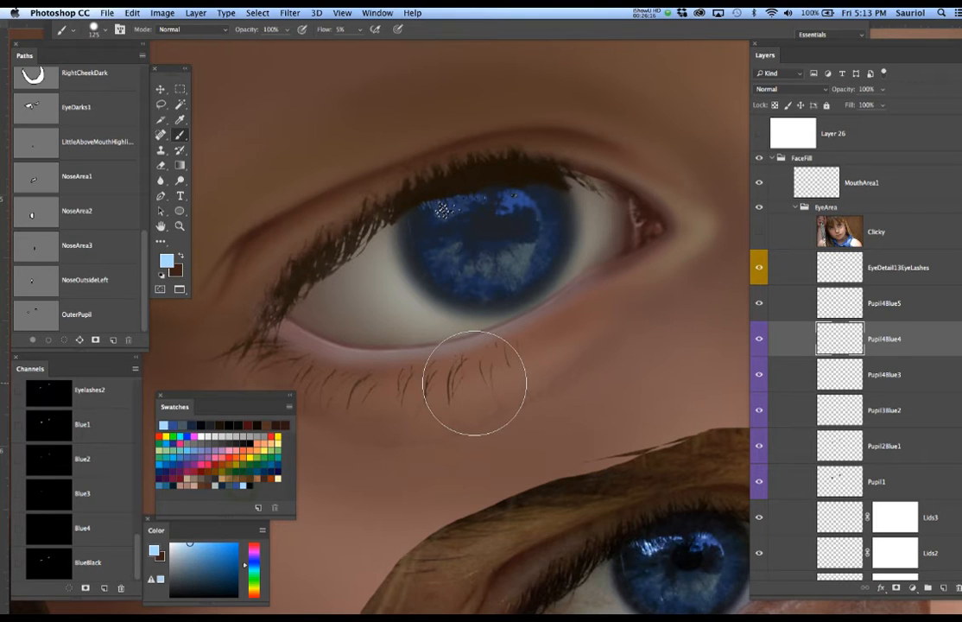
{"action": "key", "text": "super+h"}
{"action": "key", "text": "alt"}
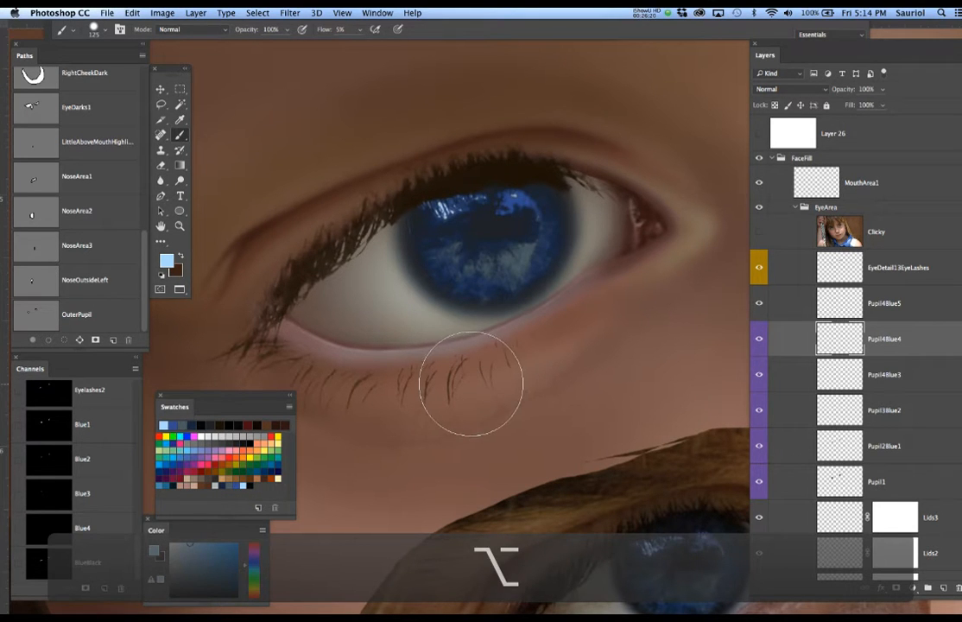
Step: On the Pupil4Blue5 layer, load the BlueBlack channel as a selection, choose the near-black swatch, and hide the outline
{"action": "left_click", "coordinate": [898, 305]}
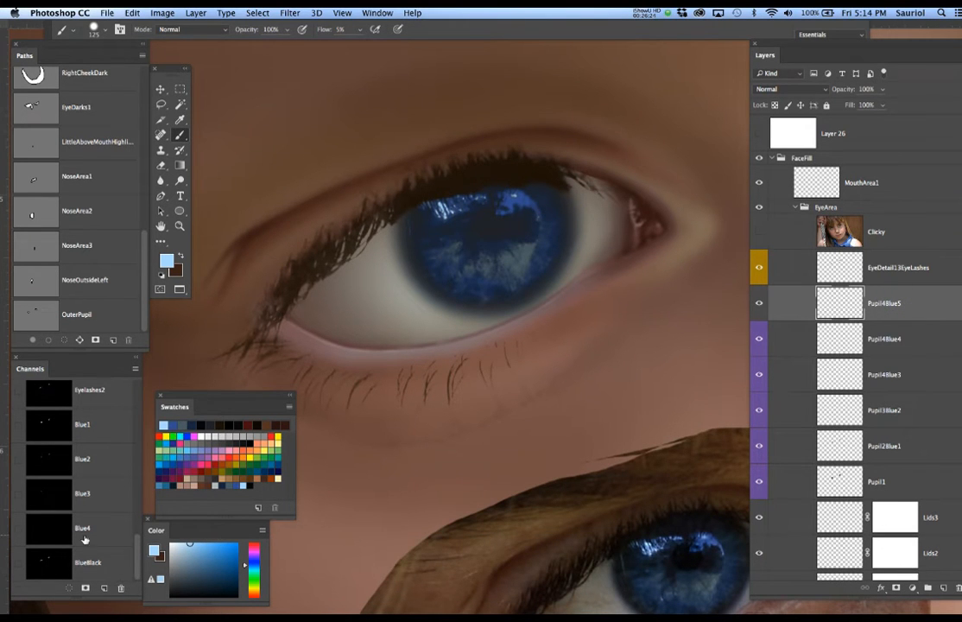
{"action": "left_click", "coordinate": [53, 567], "text": "super"}
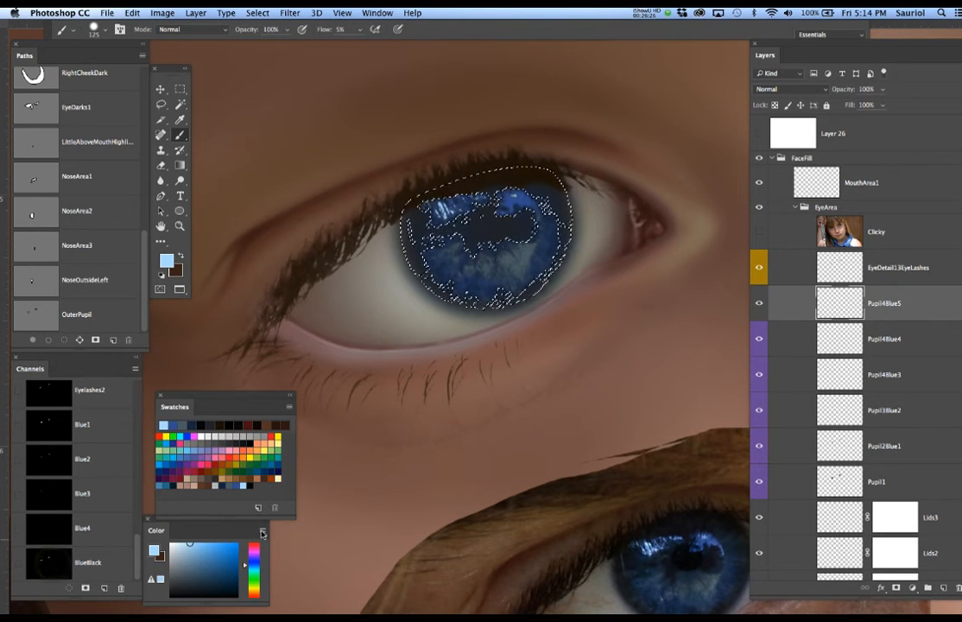
{"action": "left_click", "coordinate": [261, 482]}
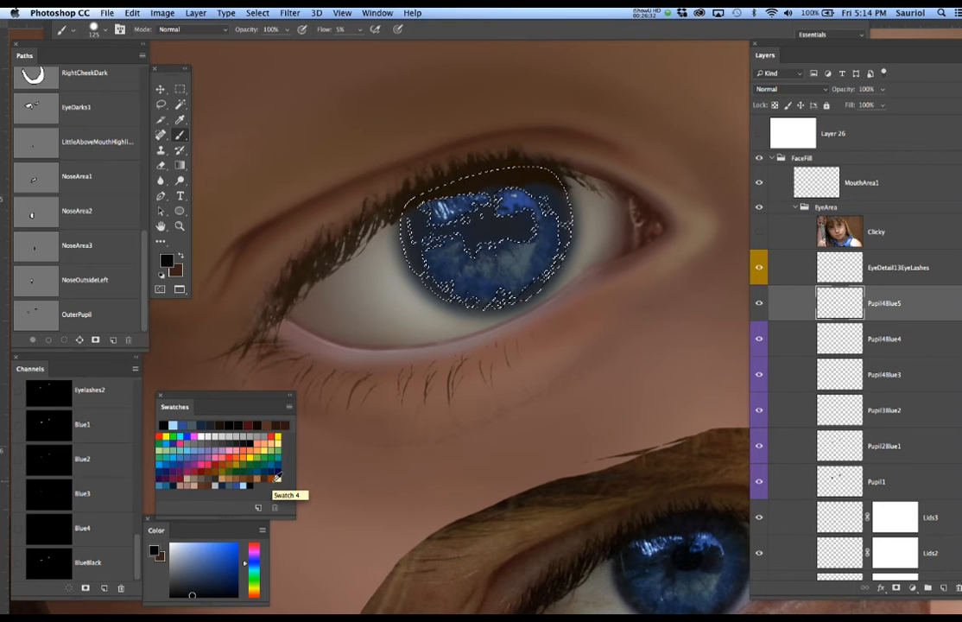
{"action": "key", "text": "super+h"}
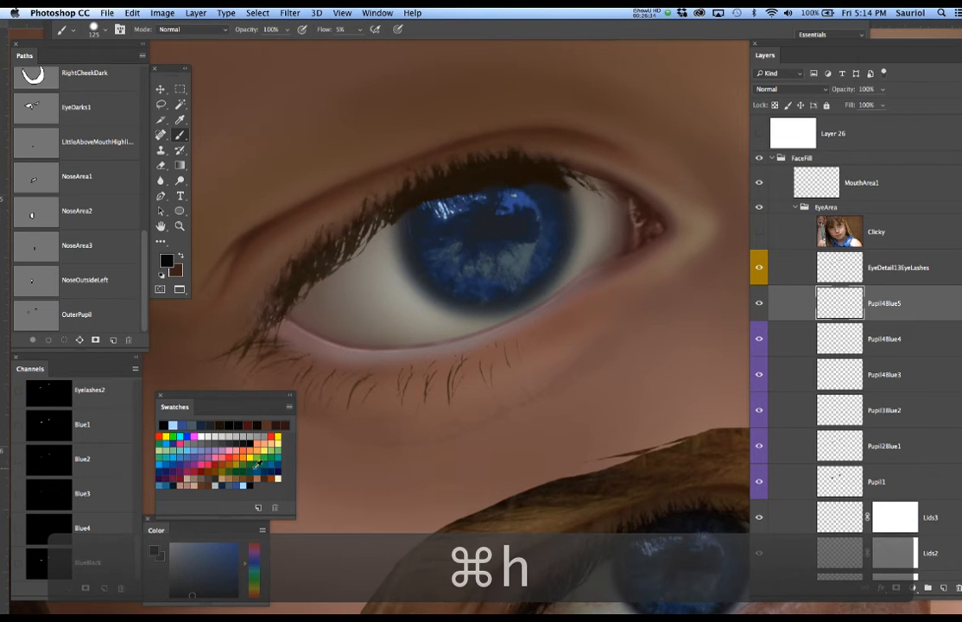
Step: Reduce the brush size to 50 and softly paint near-black into the BlueBlack selection over the first eye's iris
{"action": "key", "text": "bracketleft"}
{"action": "key", "text": "bracketleft"}
{"action": "key", "text": "bracketleft"}
{"action": "key", "text": "bracketleft"}
{"action": "key", "text": "bracketleft"}
{"action": "key", "text": "bracketleft"}
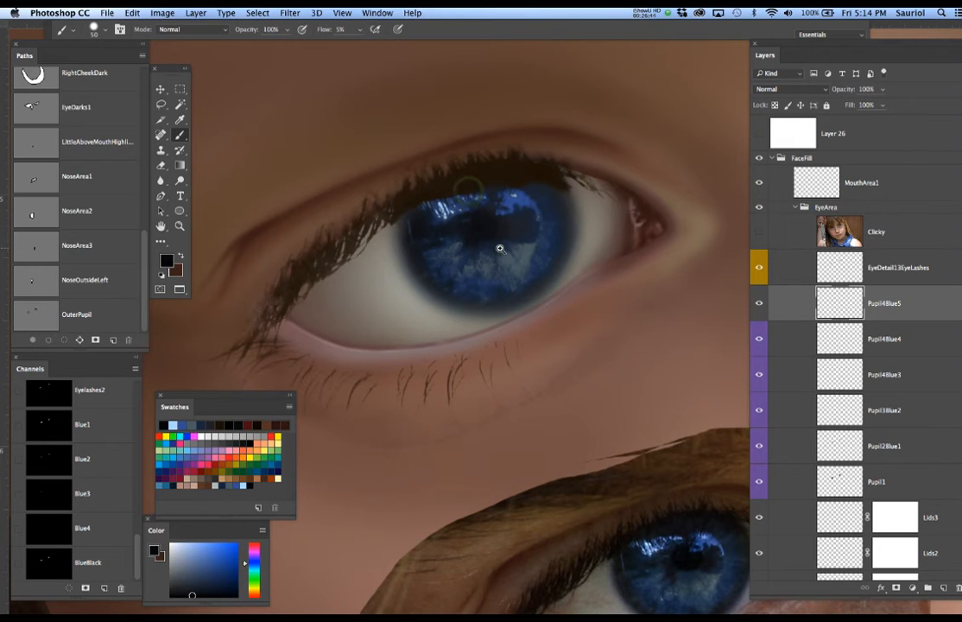
{"action": "scroll", "coordinate": [499, 248], "scroll_direction": "down", "scroll_amount": 2}
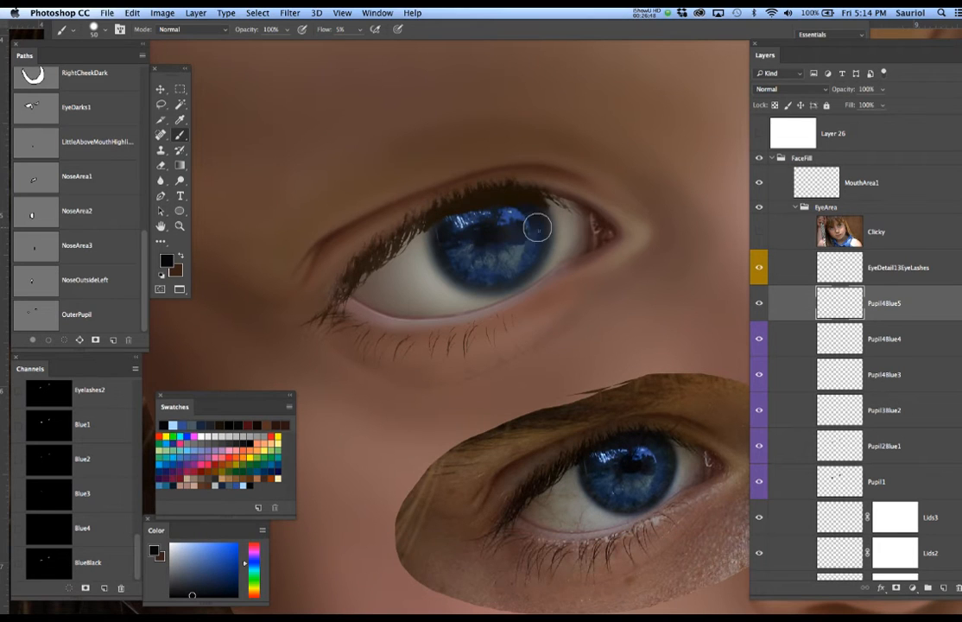
{"action": "mouse_move", "coordinate": [501, 276]}
{"action": "left_mouse_down"}
{"action": "mouse_move", "coordinate": [428, 268]}
{"action": "mouse_move", "coordinate": [527, 285]}
{"action": "left_mouse_up"}
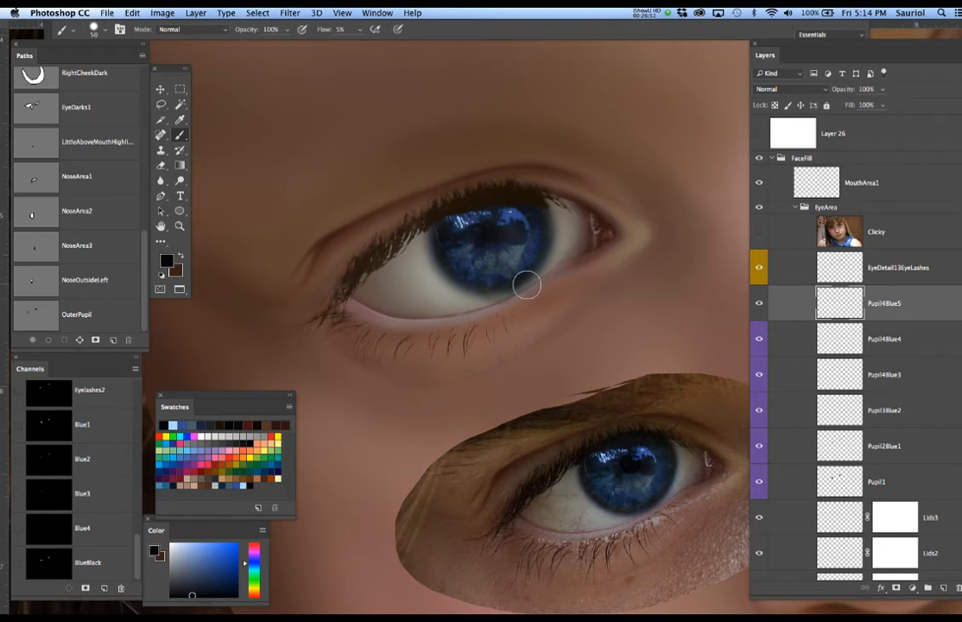
Step: Softly brush near-black into the second eye's iris within the BlueBlack selection and compare both eyes with the reference cutouts
{"action": "left_click_drag", "start_coordinate": [603, 275], "coordinate": [429, 294]}
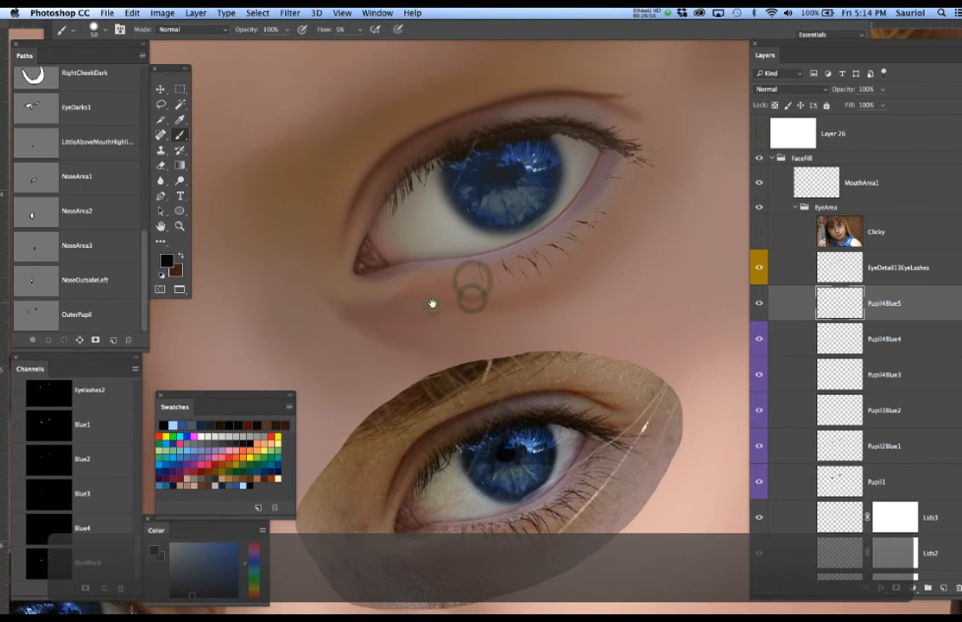
{"action": "mouse_move", "coordinate": [527, 176]}
{"action": "left_mouse_down"}
{"action": "mouse_move", "coordinate": [487, 176]}
{"action": "mouse_move", "coordinate": [568, 176]}
{"action": "mouse_move", "coordinate": [555, 178]}
{"action": "mouse_move", "coordinate": [555, 149]}
{"action": "mouse_move", "coordinate": [550, 191]}
{"action": "mouse_move", "coordinate": [520, 217]}
{"action": "mouse_move", "coordinate": [529, 197]}
{"action": "mouse_move", "coordinate": [523, 209]}
{"action": "mouse_move", "coordinate": [451, 170]}
{"action": "mouse_move", "coordinate": [455, 187]}
{"action": "mouse_move", "coordinate": [458, 157]}
{"action": "mouse_move", "coordinate": [474, 156]}
{"action": "mouse_move", "coordinate": [463, 173]}
{"action": "mouse_move", "coordinate": [481, 156]}
{"action": "mouse_move", "coordinate": [461, 169]}
{"action": "mouse_move", "coordinate": [460, 158]}
{"action": "mouse_move", "coordinate": [492, 137]}
{"action": "mouse_move", "coordinate": [506, 139]}
{"action": "mouse_move", "coordinate": [489, 148]}
{"action": "mouse_move", "coordinate": [536, 134]}
{"action": "mouse_move", "coordinate": [517, 141]}
{"action": "mouse_move", "coordinate": [536, 164]}
{"action": "mouse_move", "coordinate": [544, 141]}
{"action": "mouse_move", "coordinate": [501, 159]}
{"action": "mouse_move", "coordinate": [505, 145]}
{"action": "mouse_move", "coordinate": [512, 158]}
{"action": "mouse_move", "coordinate": [520, 150]}
{"action": "mouse_move", "coordinate": [483, 188]}
{"action": "mouse_move", "coordinate": [514, 211]}
{"action": "mouse_move", "coordinate": [516, 191]}
{"action": "mouse_move", "coordinate": [540, 215]}
{"action": "mouse_move", "coordinate": [533, 223]}
{"action": "mouse_move", "coordinate": [520, 200]}
{"action": "mouse_move", "coordinate": [486, 197]}
{"action": "mouse_move", "coordinate": [465, 171]}
{"action": "mouse_move", "coordinate": [394, 207]}
{"action": "left_mouse_up"}
{"action": "scroll", "coordinate": [393, 208], "scroll_direction": "down", "scroll_amount": 4}
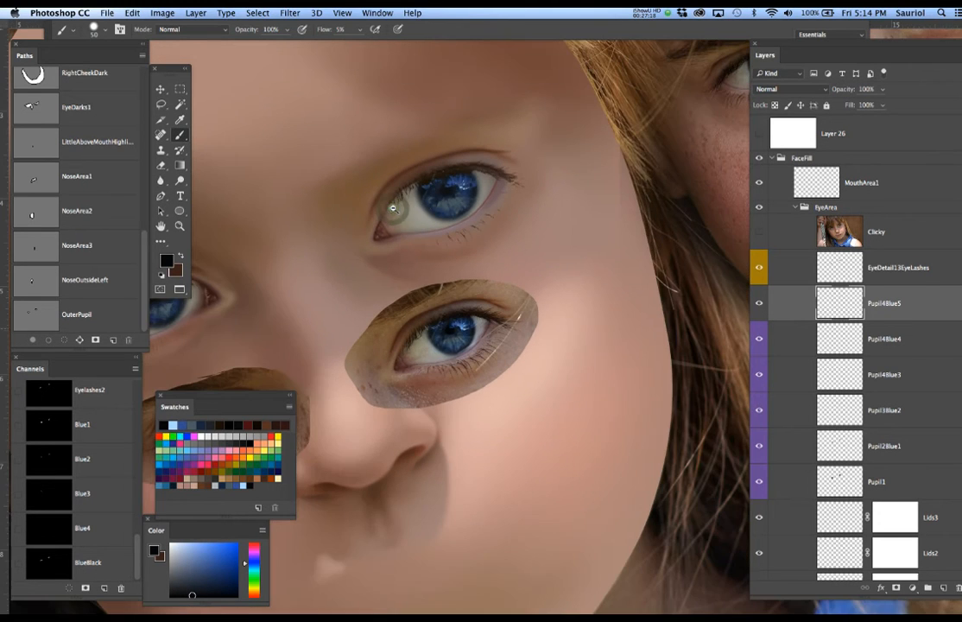
{"action": "scroll", "coordinate": [343, 185], "scroll_direction": "up", "scroll_amount": 2}
{"action": "scroll", "coordinate": [389, 208], "scroll_direction": "left", "scroll_amount": 6}
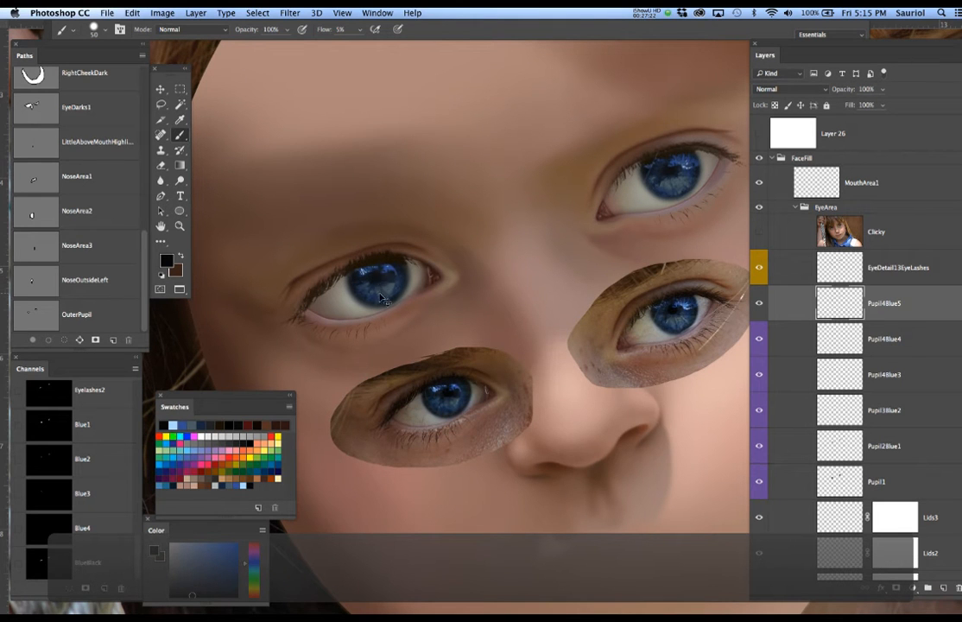
{"action": "scroll", "coordinate": [380, 291], "scroll_direction": "up", "scroll_amount": 2}
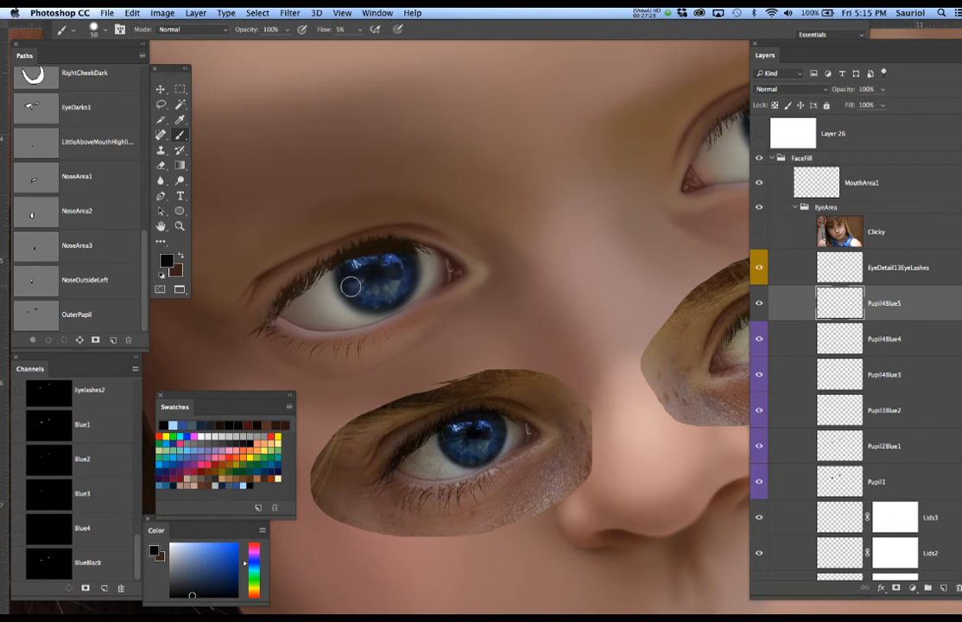
{"action": "left_click_drag", "start_coordinate": [455, 290], "coordinate": [393, 267]}
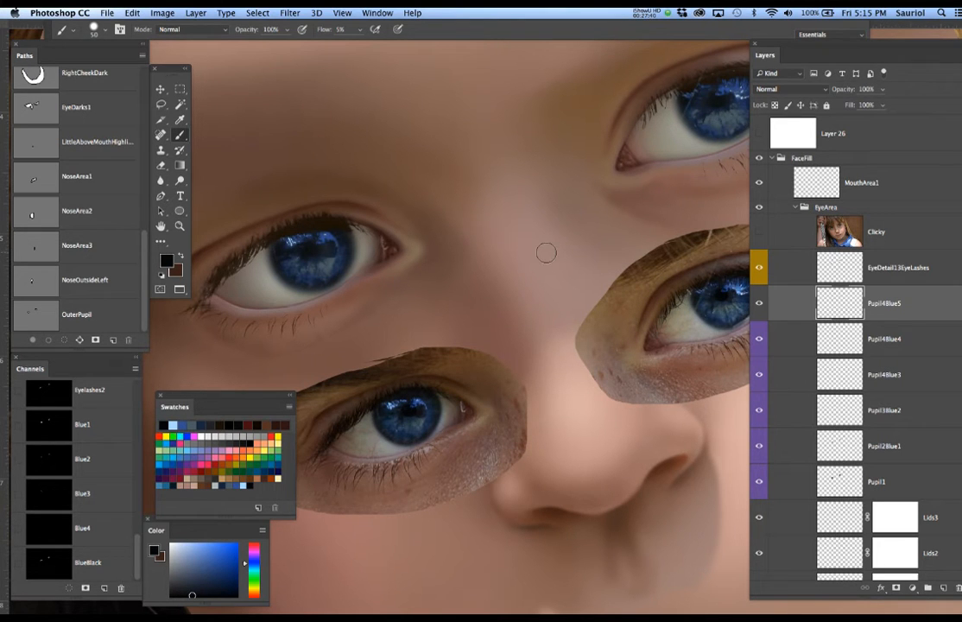
{"action": "left_click_drag", "start_coordinate": [541, 243], "coordinate": [487, 243]}
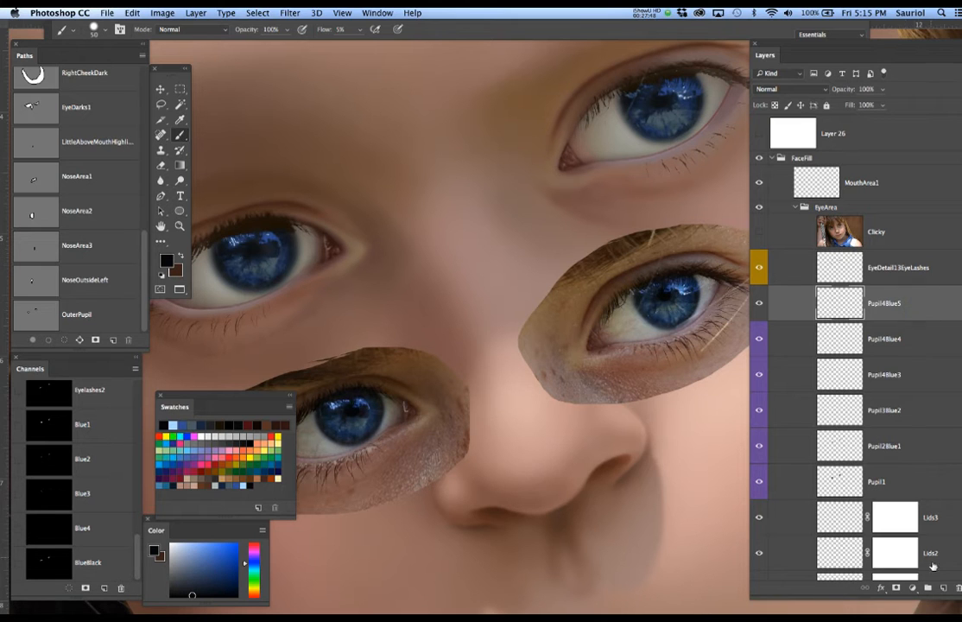
Step: Add a new layer above Pupil4Blue5, name it PupilFix, and save the document
{"action": "left_click", "coordinate": [942, 588]}
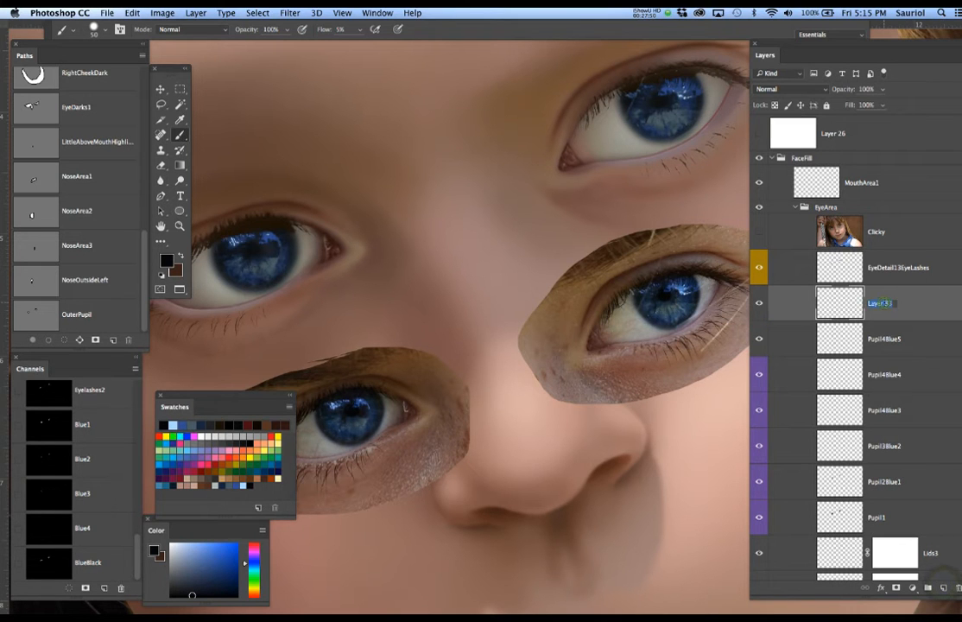
{"action": "type", "text": "PO"}
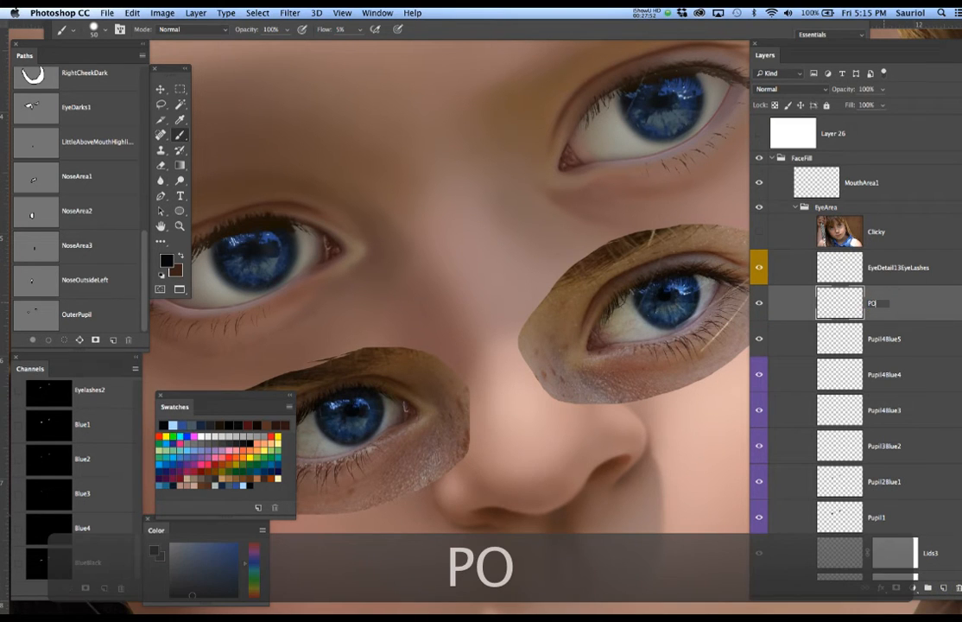
{"action": "key", "text": "BackSpace"}
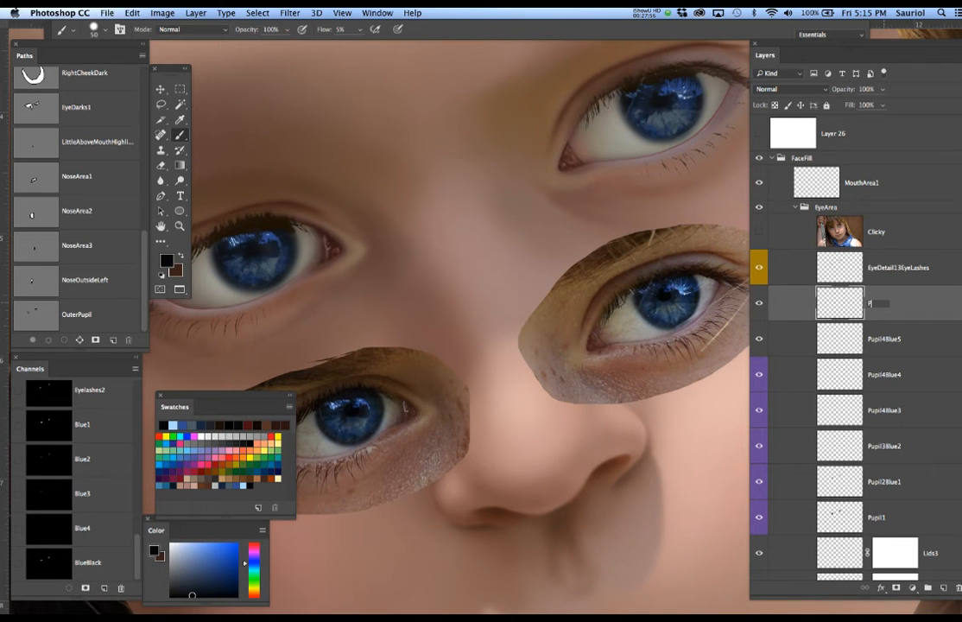
{"action": "type", "text": "upilFi"}
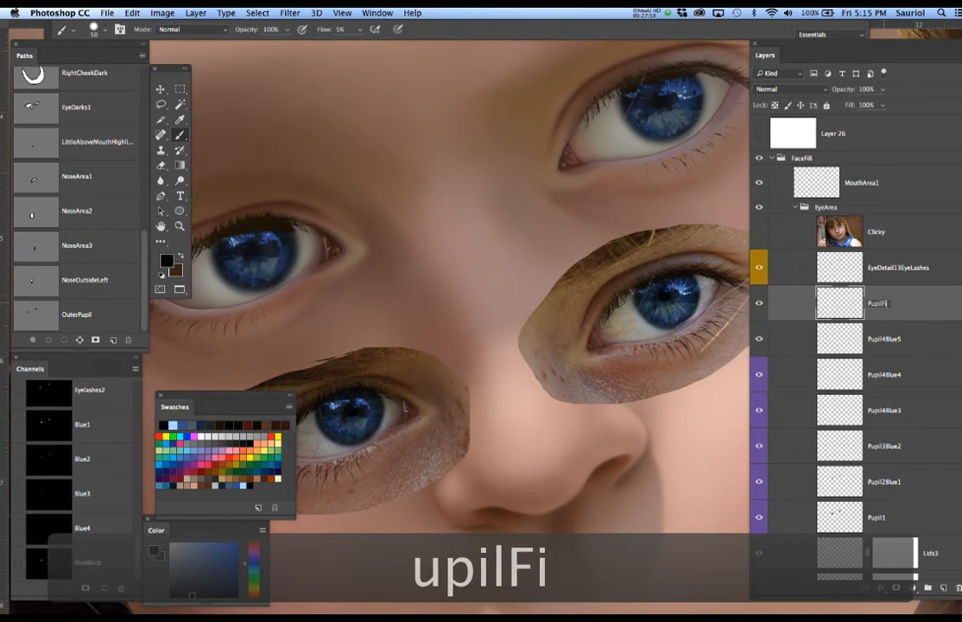
{"action": "type", "text": "x"}
{"action": "key", "text": "super+s"}
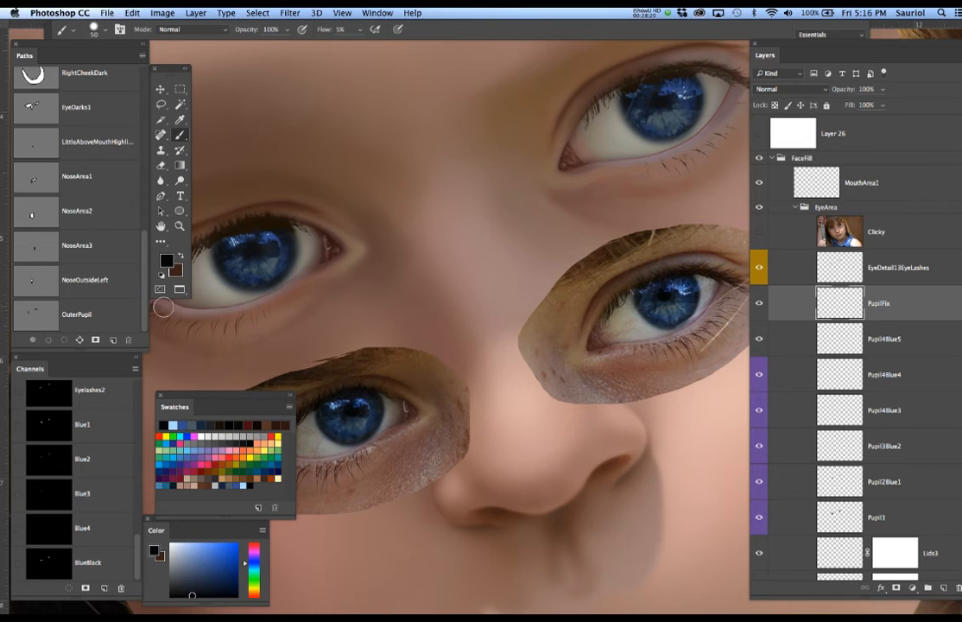
Step: Load the Eye_InnerWhite2 path as a selection around both eyes and hide its outline
{"action": "left_click_drag", "start_coordinate": [142, 262], "coordinate": [159, 102]}
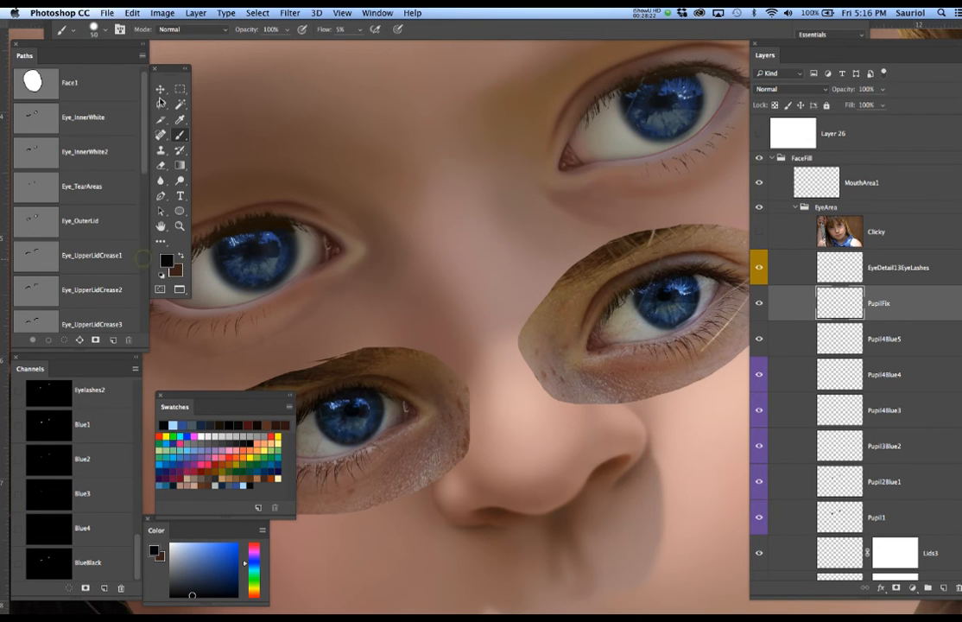
{"action": "left_click", "coordinate": [111, 121]}
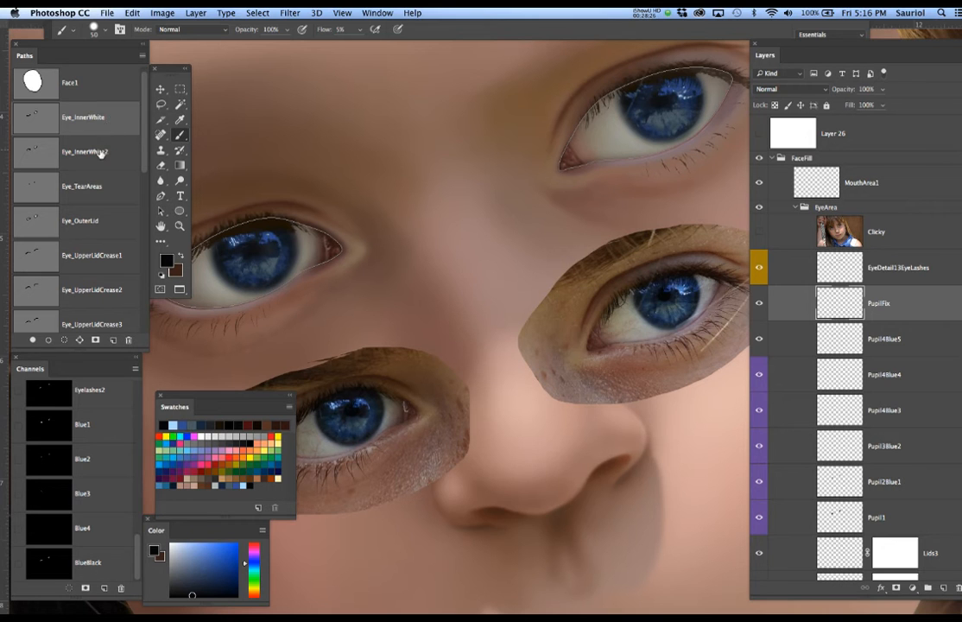
{"action": "left_click", "coordinate": [100, 152]}
{"action": "left_click", "coordinate": [99, 153]}
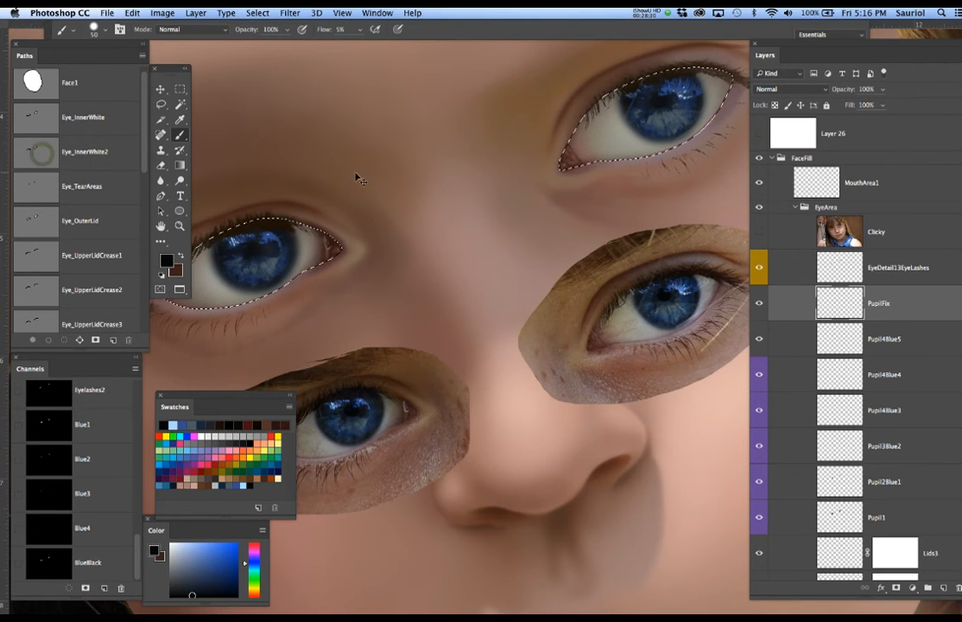
{"action": "key", "text": "super+h"}
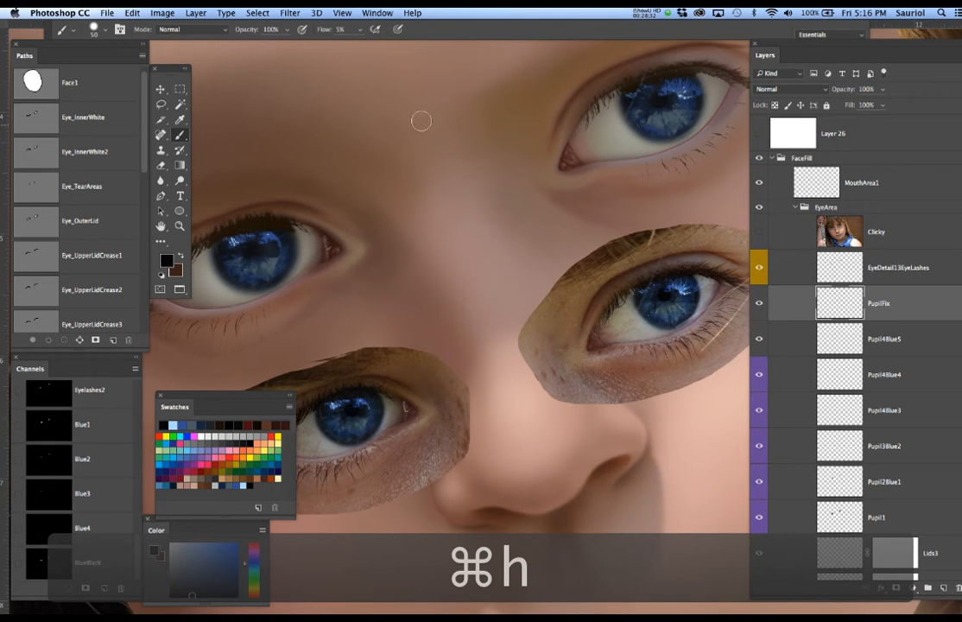
Step: Reduce the brush size to 35, darken the second eye's upper iris beneath the lashes on PupilFix, and undo the last stroke
{"action": "left_click_drag", "start_coordinate": [661, 125], "coordinate": [539, 162]}
{"action": "scroll", "coordinate": [661, 125], "scroll_direction": "up", "scroll_amount": 5}
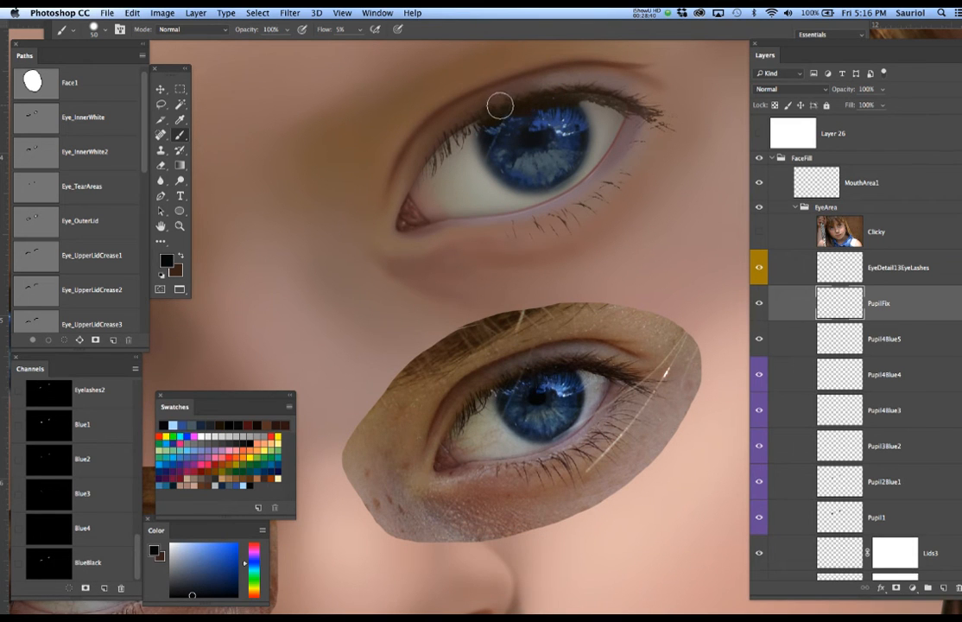
{"action": "key", "text": "bracketleft"}
{"action": "key", "text": "bracketleft"}
{"action": "key", "text": "bracketleft"}
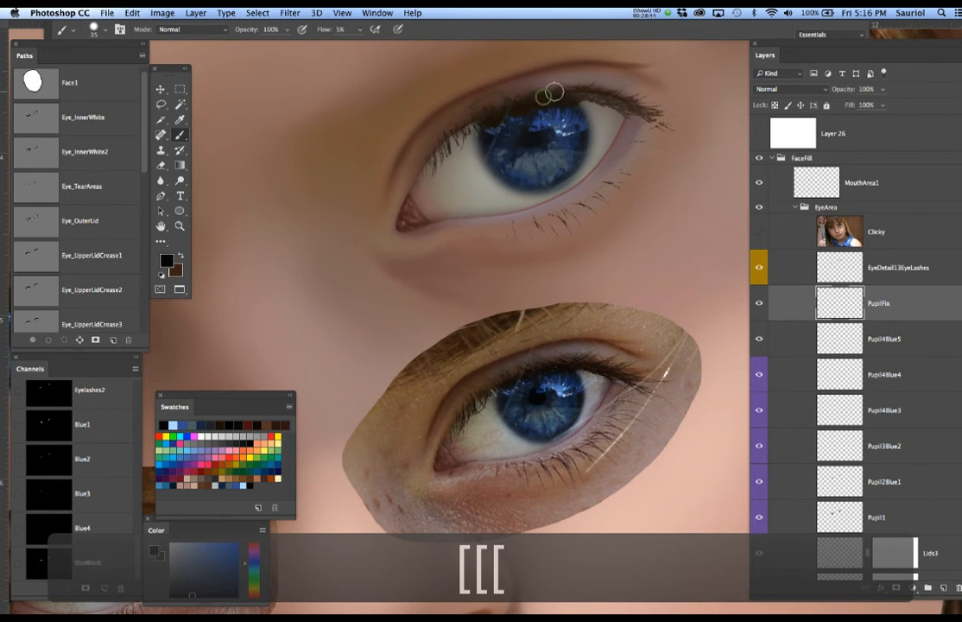
{"action": "mouse_move", "coordinate": [555, 102]}
{"action": "left_mouse_down"}
{"action": "mouse_move", "coordinate": [570, 107]}
{"action": "mouse_move", "coordinate": [585, 143]}
{"action": "left_mouse_up"}
{"action": "key", "text": "super+z"}
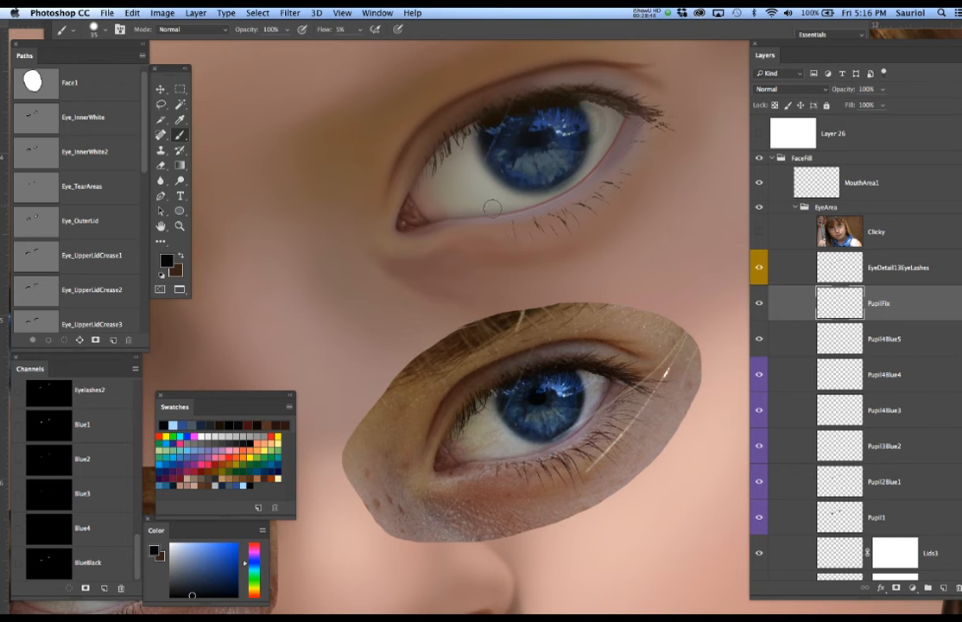
Step: Softly darken the area beneath the upper lashes of the other eye on PupilFix, around the inner iris edge, and save the document
{"action": "scroll", "coordinate": [486, 224], "scroll_direction": "down", "scroll_amount": 3}
{"action": "scroll", "coordinate": [518, 211], "scroll_direction": "up", "scroll_amount": 5}
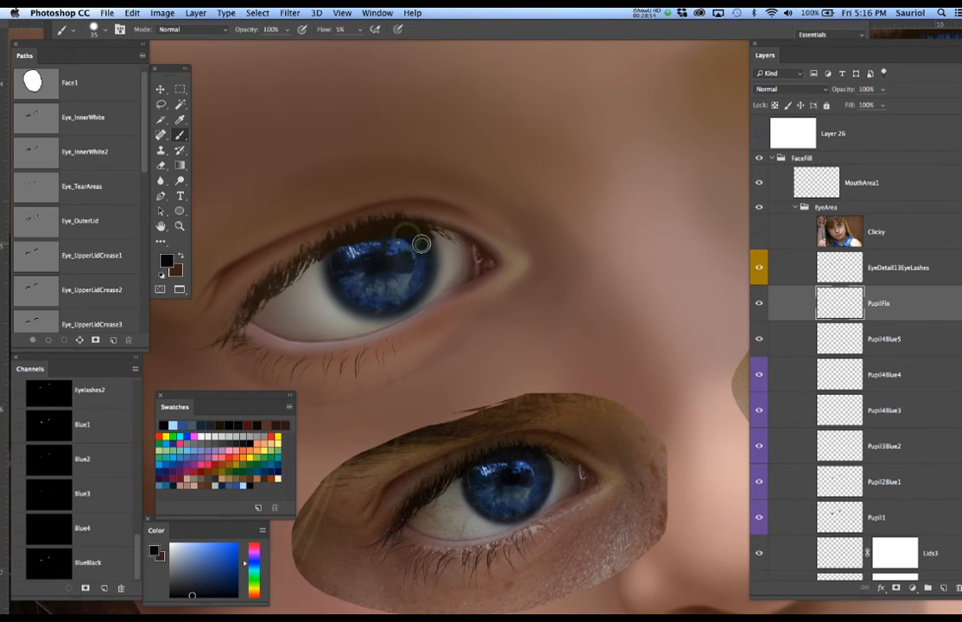
{"action": "mouse_move", "coordinate": [436, 247]}
{"action": "left_mouse_down"}
{"action": "mouse_move", "coordinate": [449, 260]}
{"action": "mouse_move", "coordinate": [465, 250]}
{"action": "left_mouse_up"}
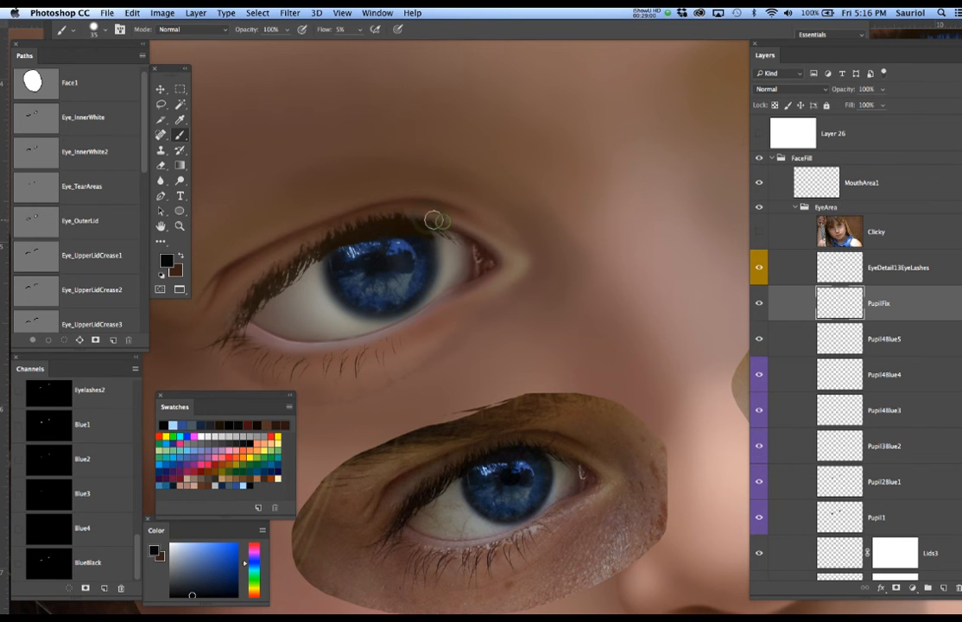
{"action": "mouse_move", "coordinate": [433, 222]}
{"action": "left_mouse_down"}
{"action": "mouse_move", "coordinate": [488, 236]}
{"action": "mouse_move", "coordinate": [364, 217]}
{"action": "mouse_move", "coordinate": [351, 241]}
{"action": "mouse_move", "coordinate": [301, 255]}
{"action": "mouse_move", "coordinate": [252, 296]}
{"action": "mouse_move", "coordinate": [335, 234]}
{"action": "mouse_move", "coordinate": [424, 246]}
{"action": "mouse_move", "coordinate": [453, 223]}
{"action": "left_mouse_up"}
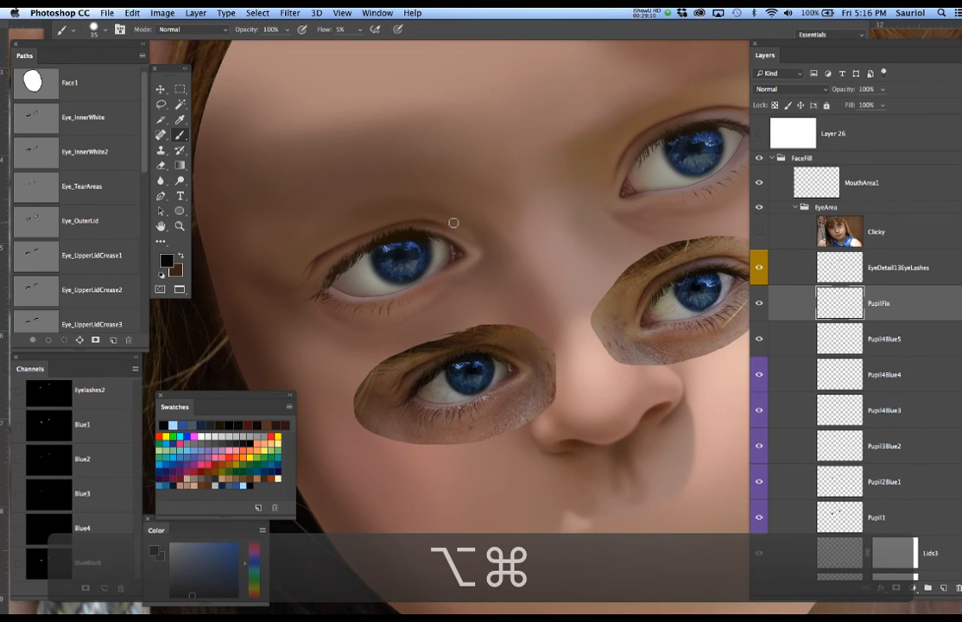
{"action": "key", "text": "super+s"}
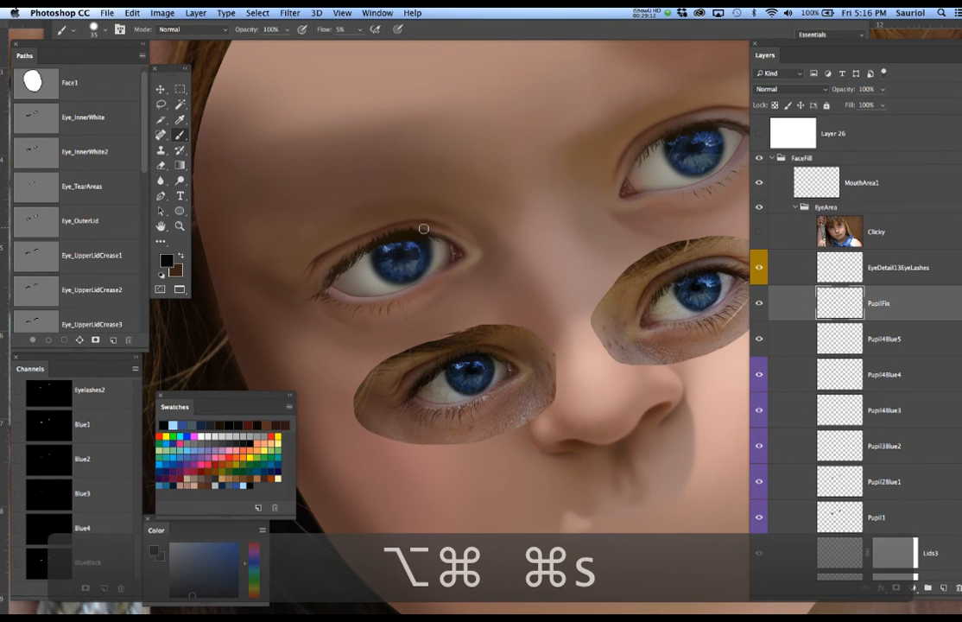
Step: Clear the selection around both eyes and make Pupil2Blue1 the active layer
{"action": "key", "text": "super+d"}
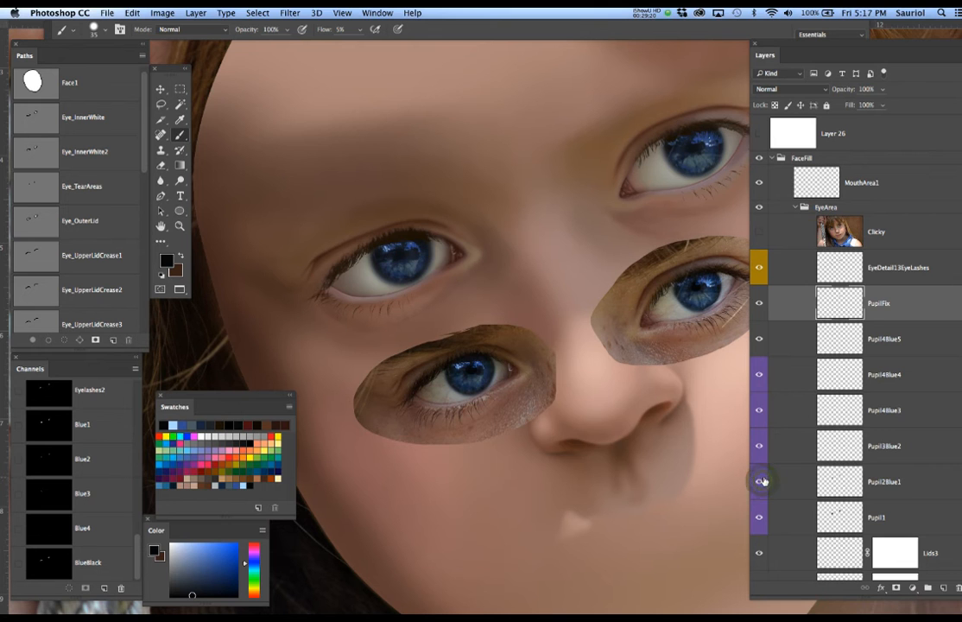
{"action": "left_click", "coordinate": [920, 482]}
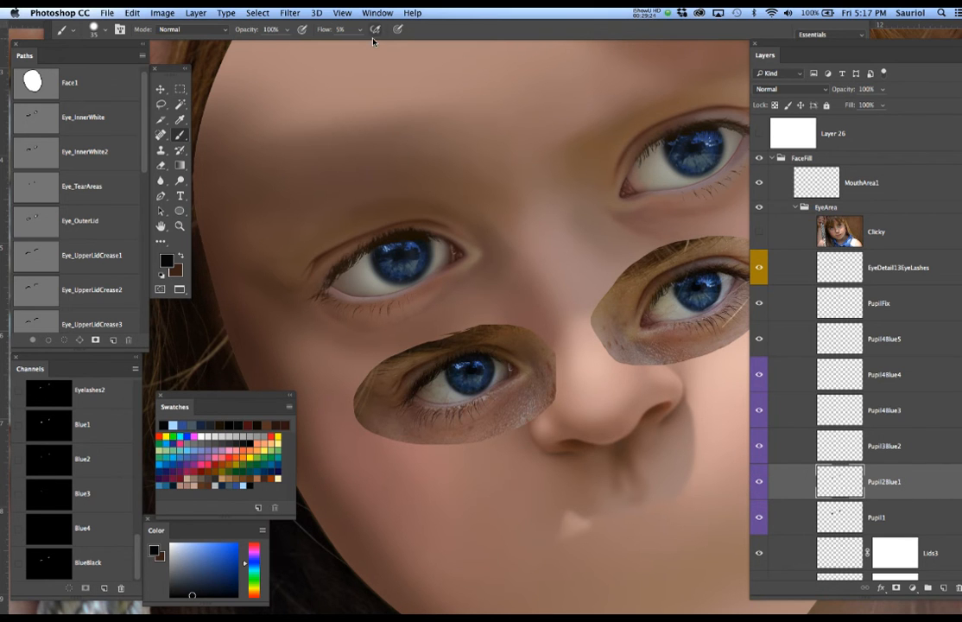
{"action": "key", "text": "super+d"}
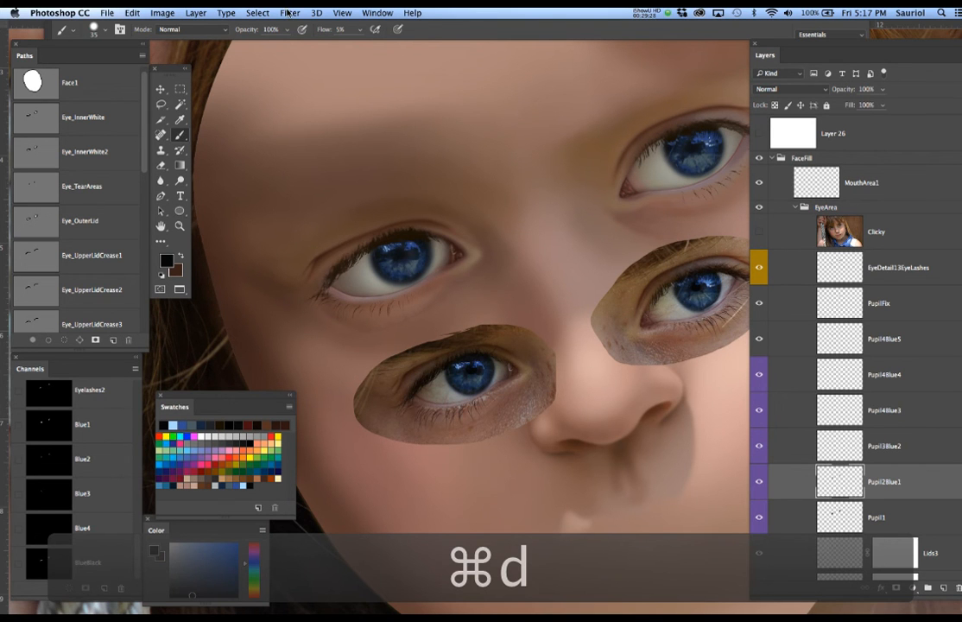
{"action": "left_click", "coordinate": [287, 13]}
{"action": "mouse_move", "coordinate": [405, 158]}
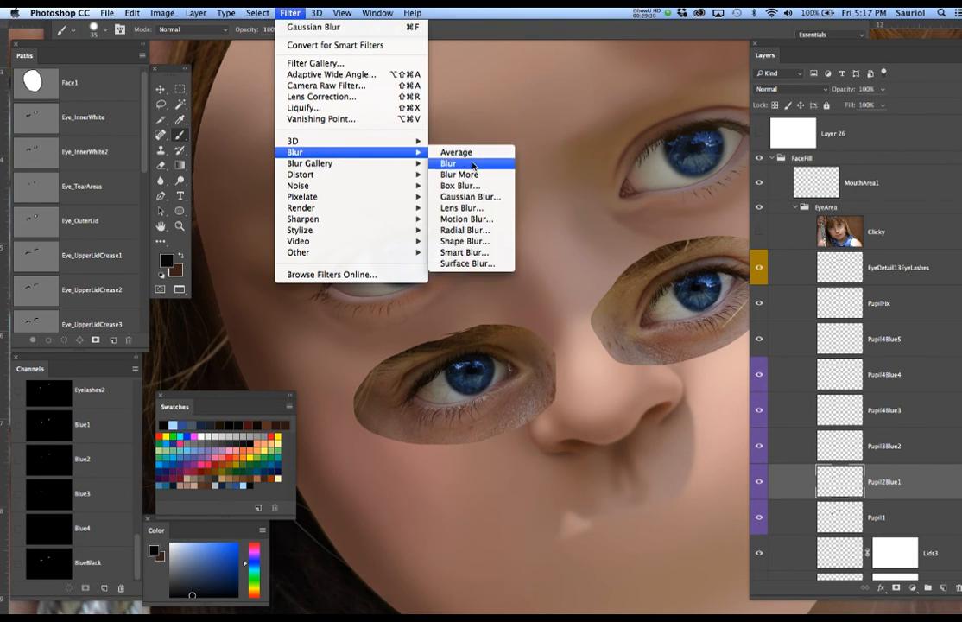
{"action": "left_click", "coordinate": [467, 197]}
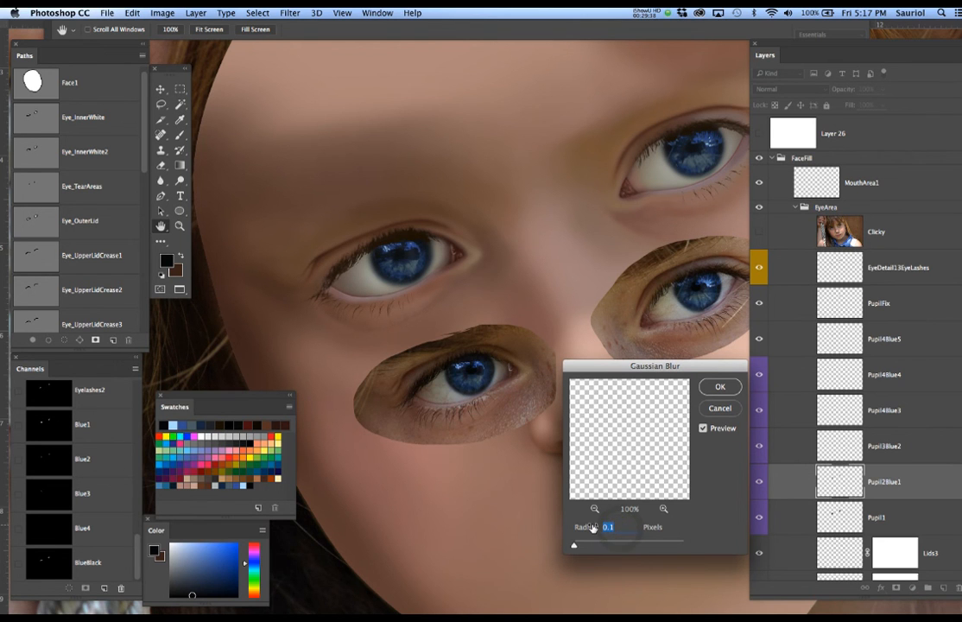
{"action": "type", "text": ".5"}
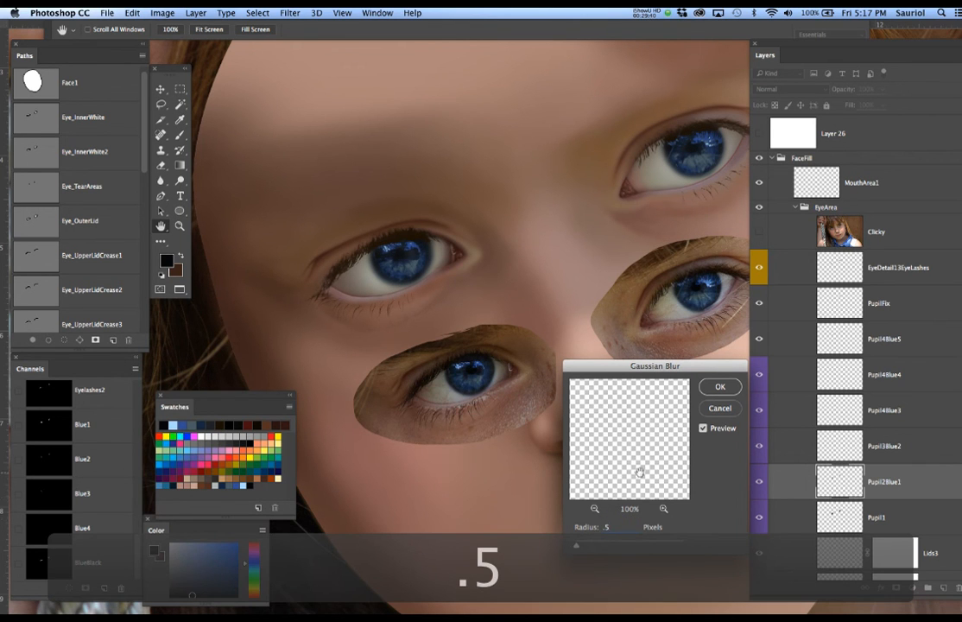
{"action": "left_click", "coordinate": [393, 263], "text": "super"}
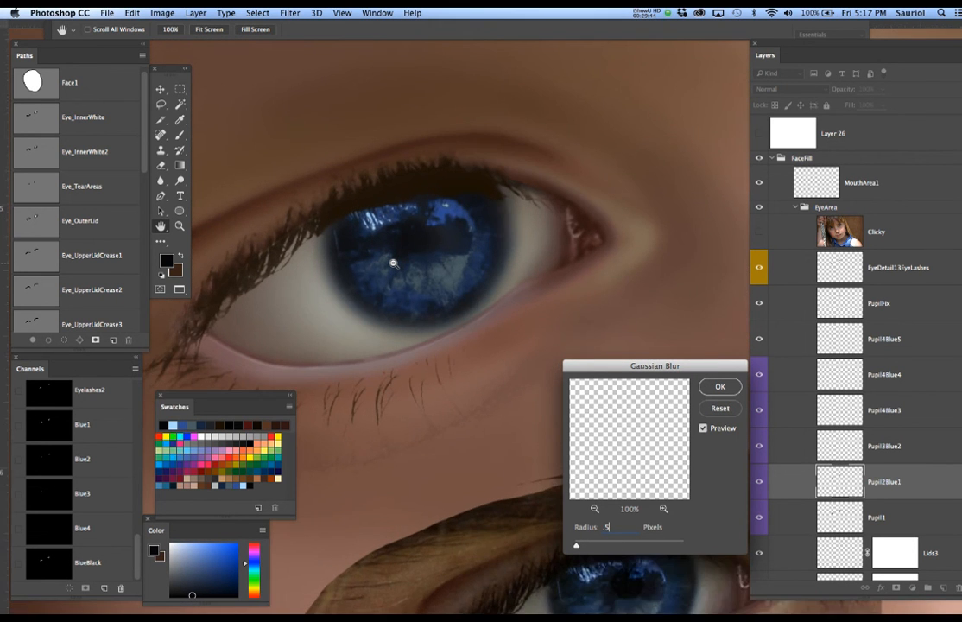
{"action": "left_click", "coordinate": [393, 262], "text": "super"}
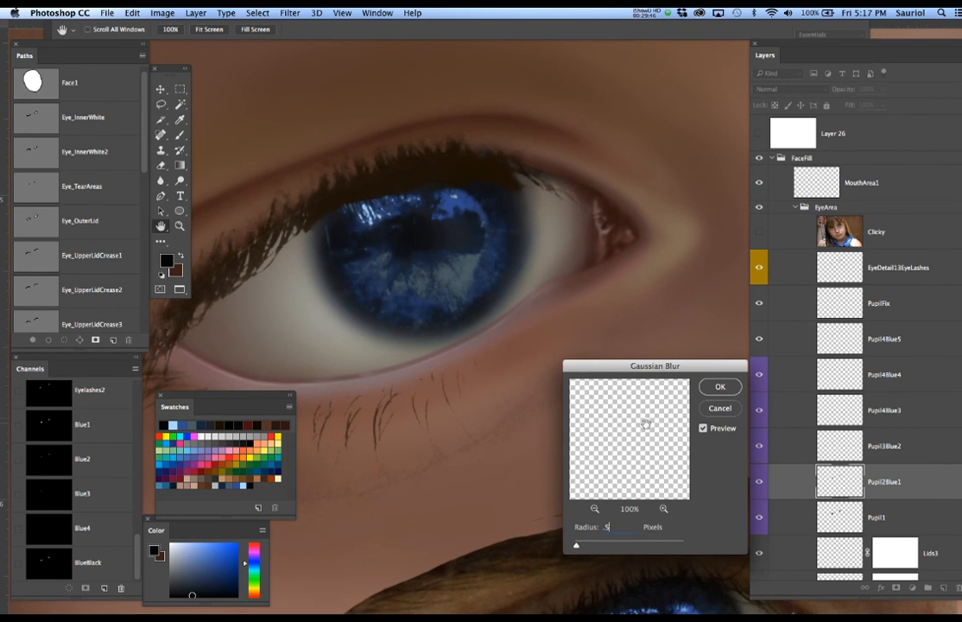
{"action": "left_click", "coordinate": [704, 428]}
{"action": "left_click_drag", "start_coordinate": [696, 372], "coordinate": [609, 362]}
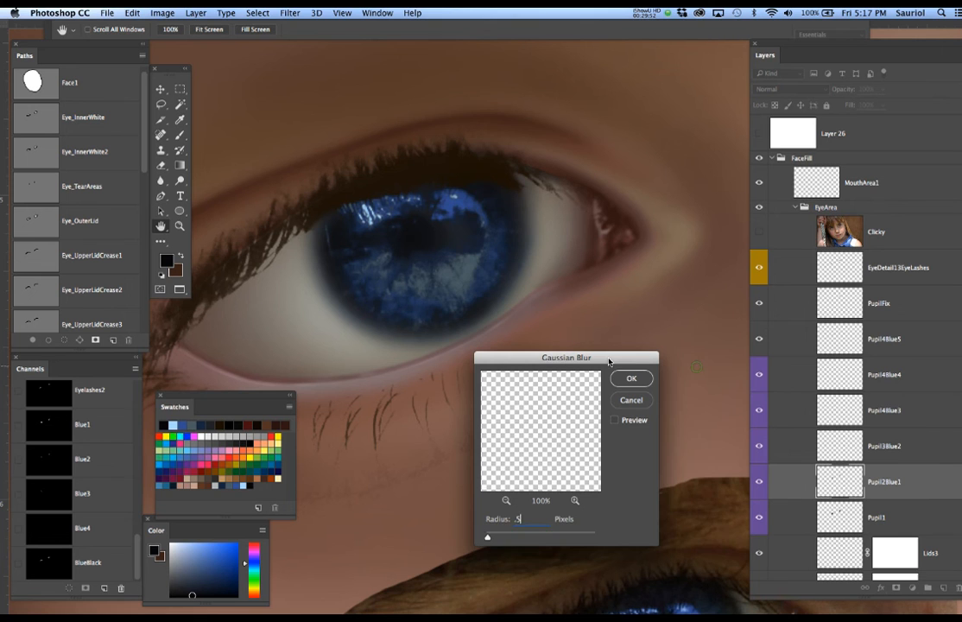
{"action": "left_click_drag", "start_coordinate": [487, 537], "coordinate": [547, 537]}
{"action": "left_click", "coordinate": [631, 400]}
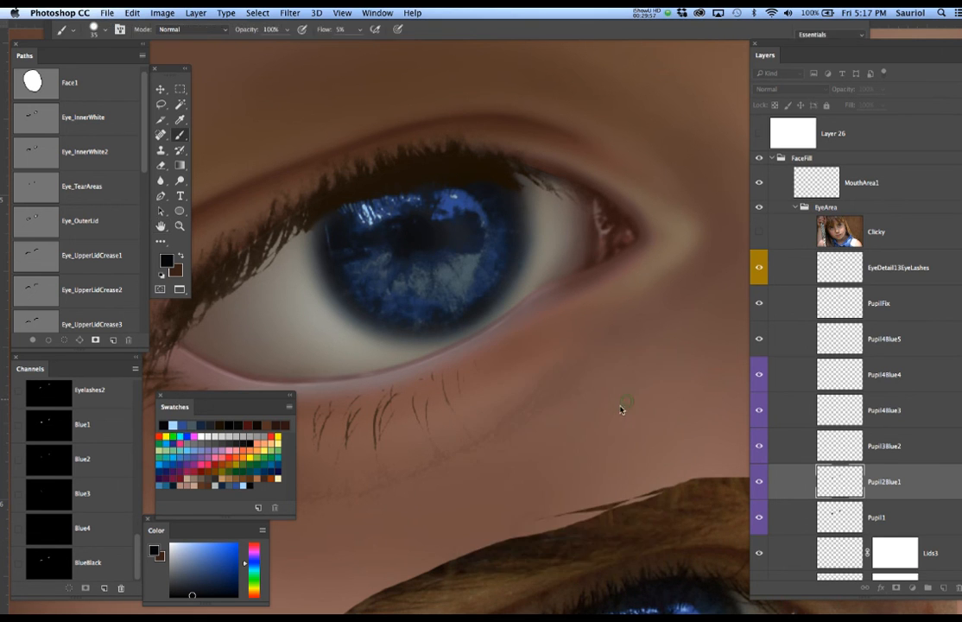
Step: Toggle the visibility of Pupil2Blue1, Pupil3Blue2 and Pupil4Blue3 to examine what each layer contributes to the iris
{"action": "left_click", "coordinate": [760, 483]}
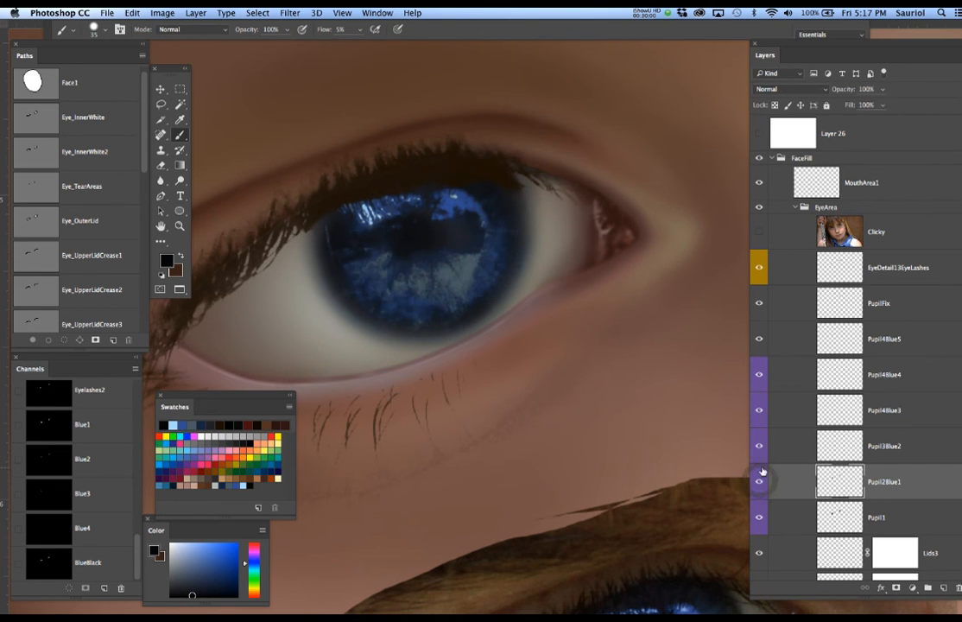
{"action": "left_click", "coordinate": [760, 449]}
{"action": "left_click", "coordinate": [760, 446]}
{"action": "left_click", "coordinate": [759, 412]}
{"action": "left_click", "coordinate": [759, 411]}
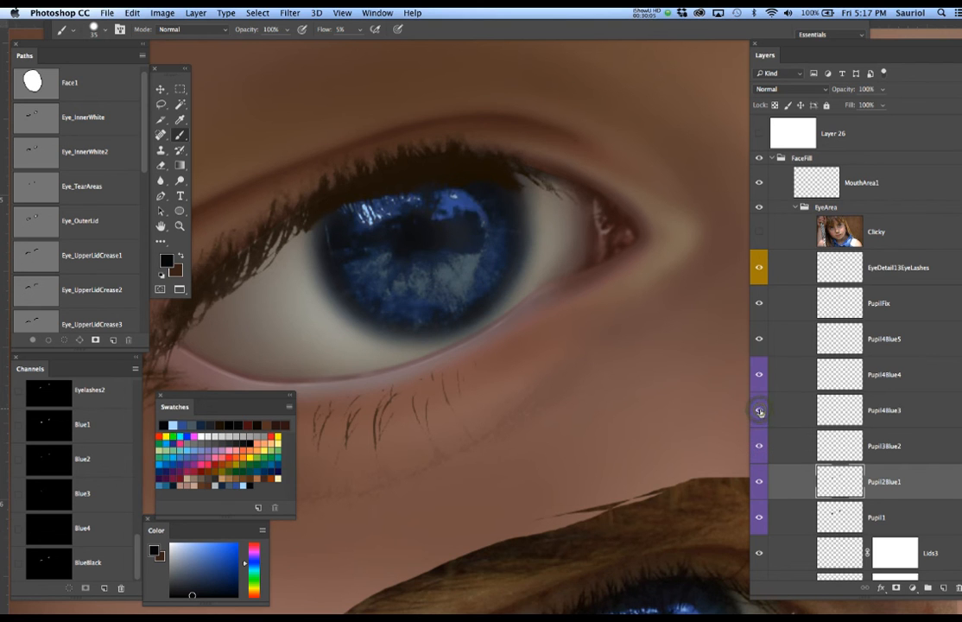
{"action": "left_click", "coordinate": [760, 483]}
{"action": "left_click", "coordinate": [759, 482]}
Step: Apply a Gaussian Blur with a radius of 1 pixel to Pupil2Blue1
{"action": "left_click", "coordinate": [292, 12]}
{"action": "mouse_move", "coordinate": [389, 152]}
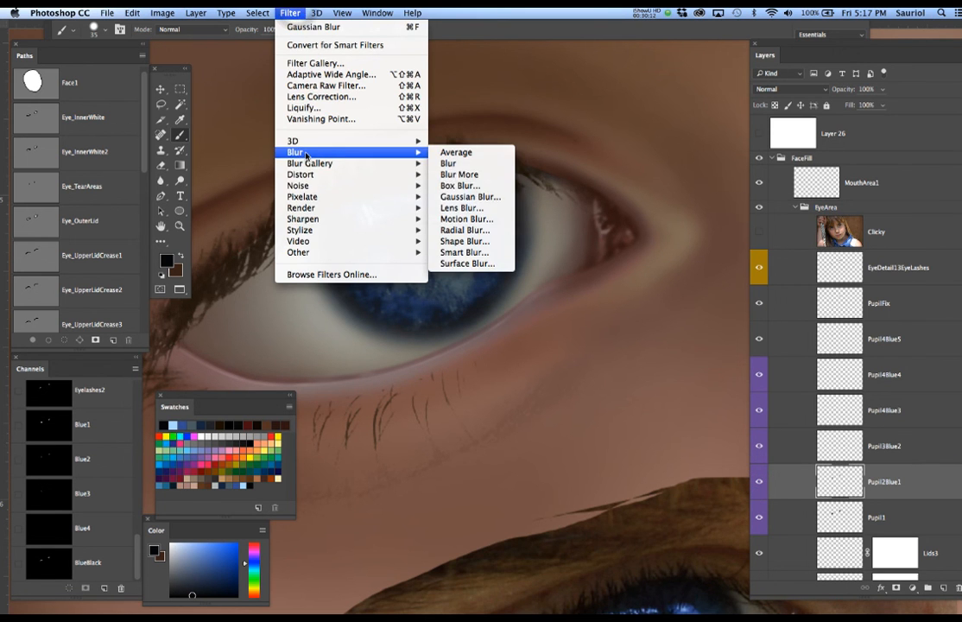
{"action": "left_click", "coordinate": [481, 197]}
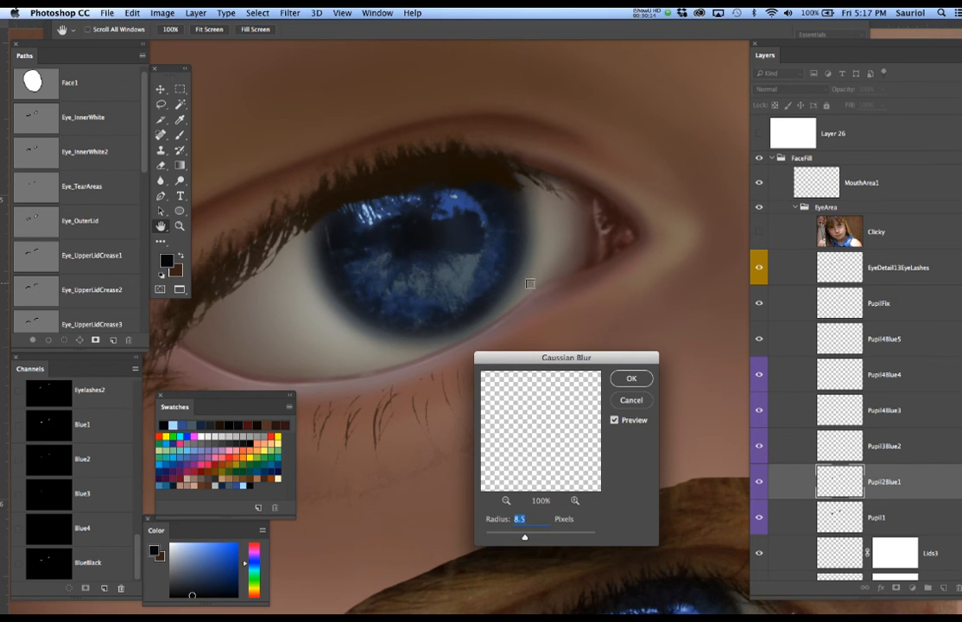
{"action": "type", "text": "1"}
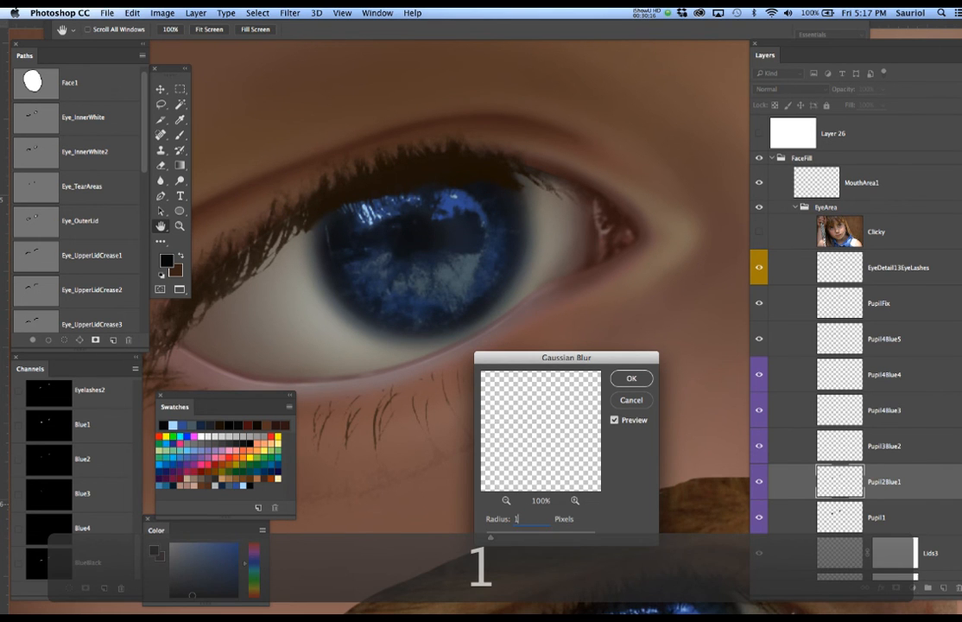
{"action": "key", "text": "Return"}
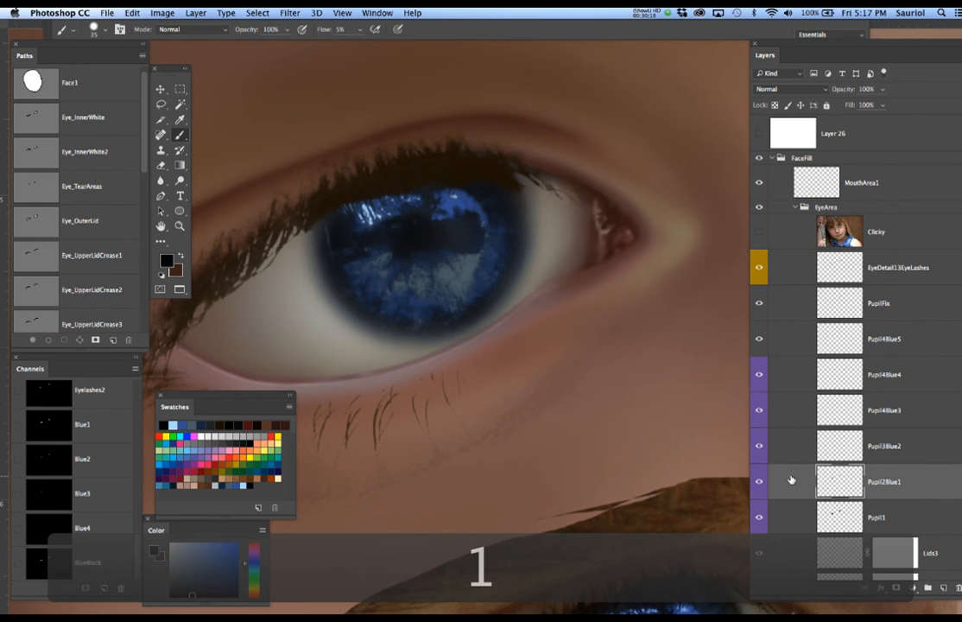
Step: Repeat the same Gaussian Blur on the Pupil3Blue2, Pupil4Blue3 and Pupil4Blue4 layers in turn
{"action": "left_click", "coordinate": [931, 458]}
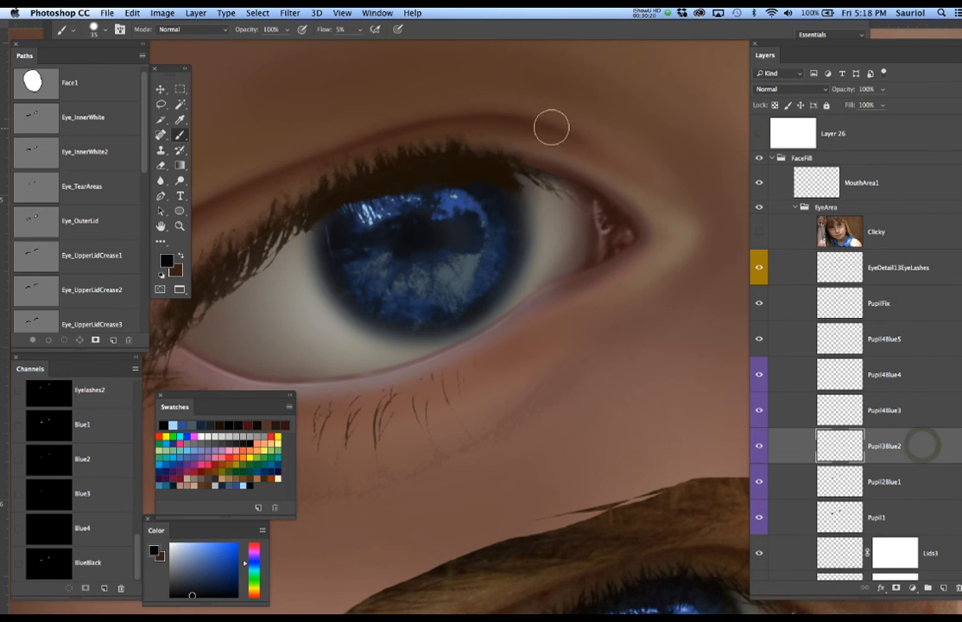
{"action": "left_click", "coordinate": [291, 9]}
{"action": "left_click", "coordinate": [687, 133]}
{"action": "key", "text": "super+f"}
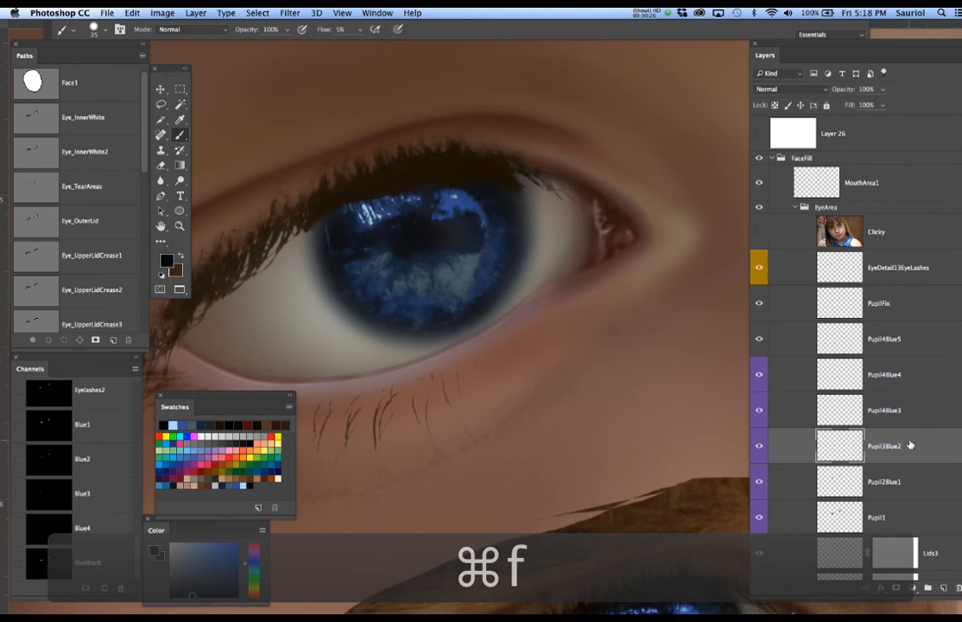
{"action": "left_click", "coordinate": [899, 411]}
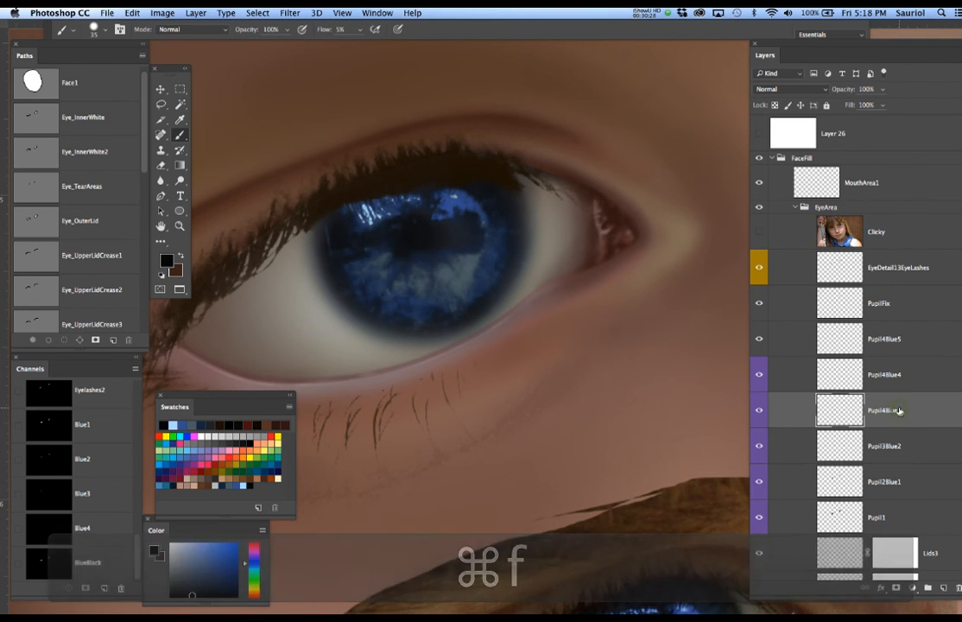
{"action": "key", "text": "super+f"}
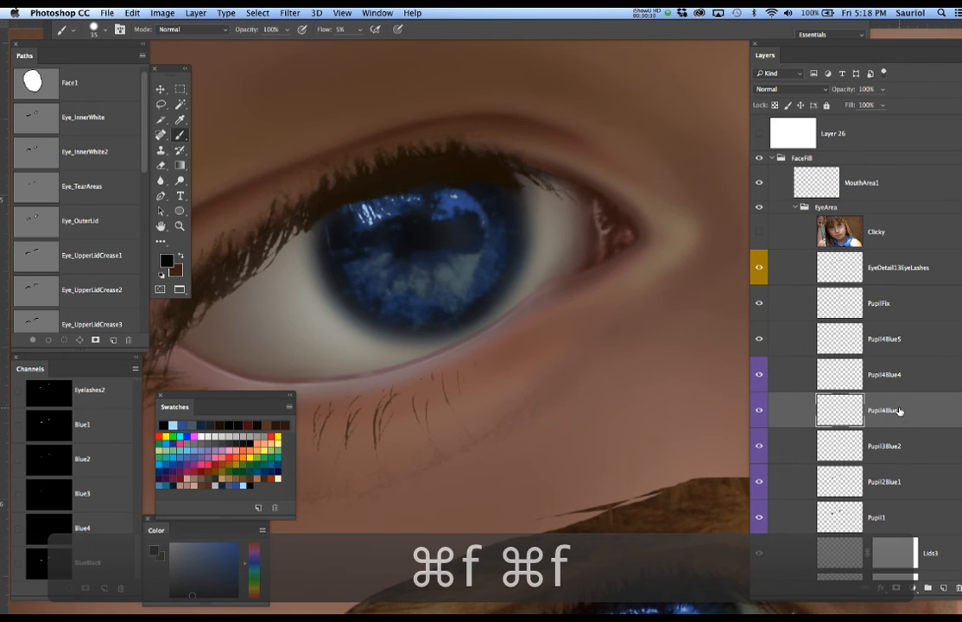
{"action": "left_click", "coordinate": [889, 377]}
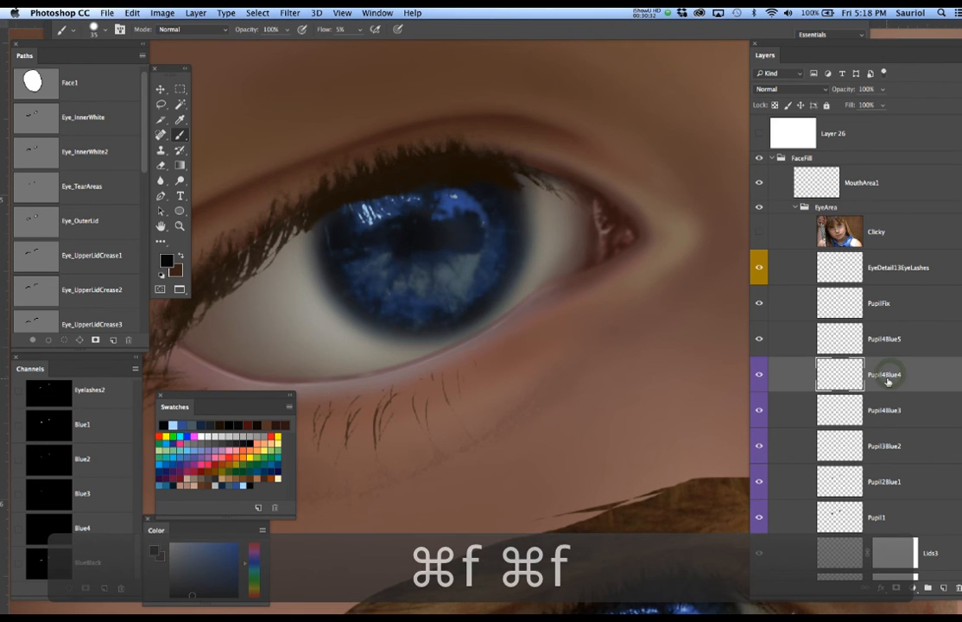
{"action": "key", "text": "super+f"}
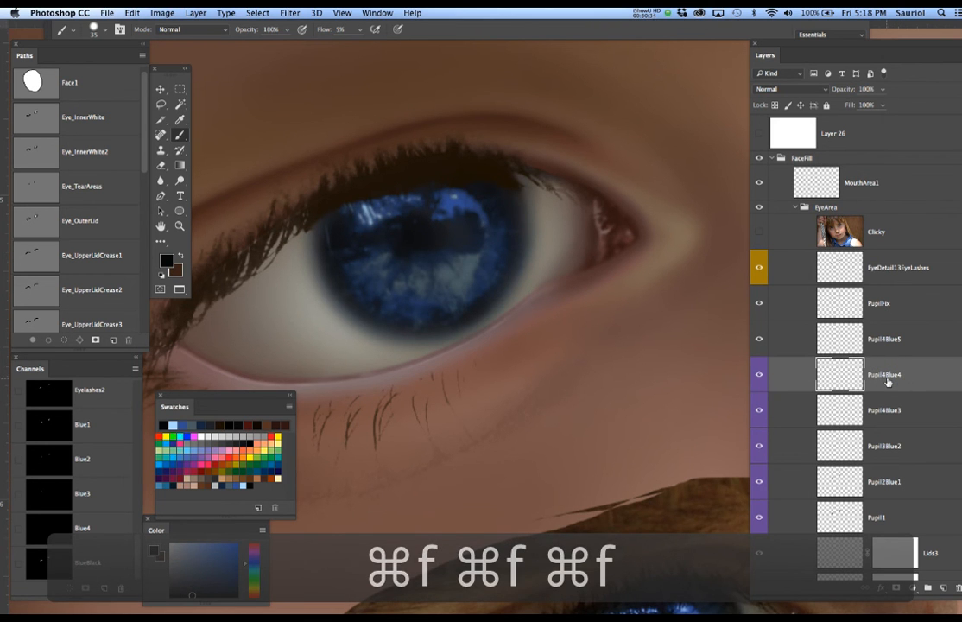
Step: Compare the softened iris with the reference eye, and hide the reference eye cutouts on Layer 31
{"action": "left_click_drag", "start_coordinate": [617, 376], "coordinate": [561, 260]}
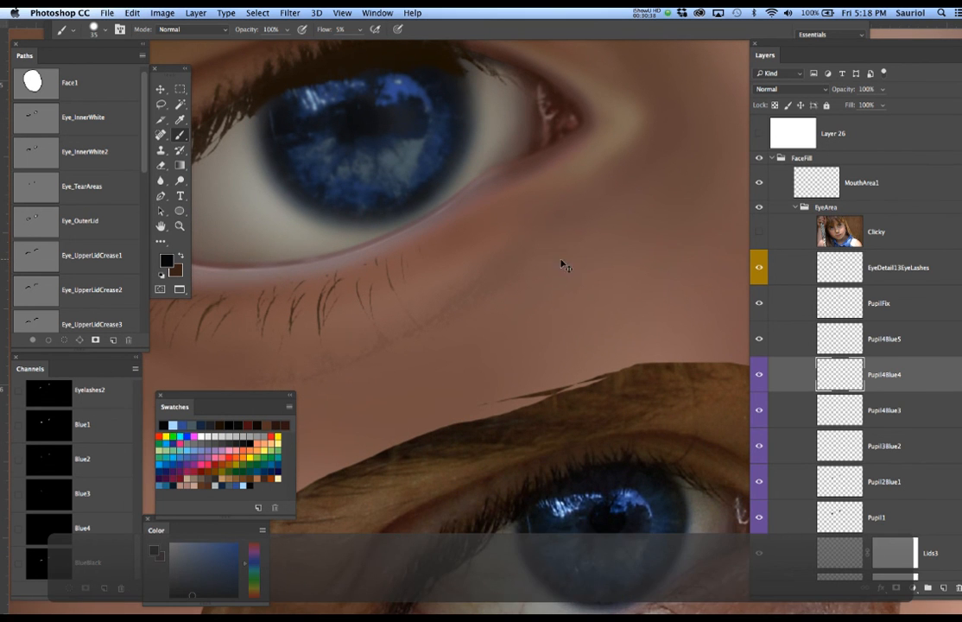
{"action": "scroll", "coordinate": [560, 260], "scroll_direction": "down", "scroll_amount": 6}
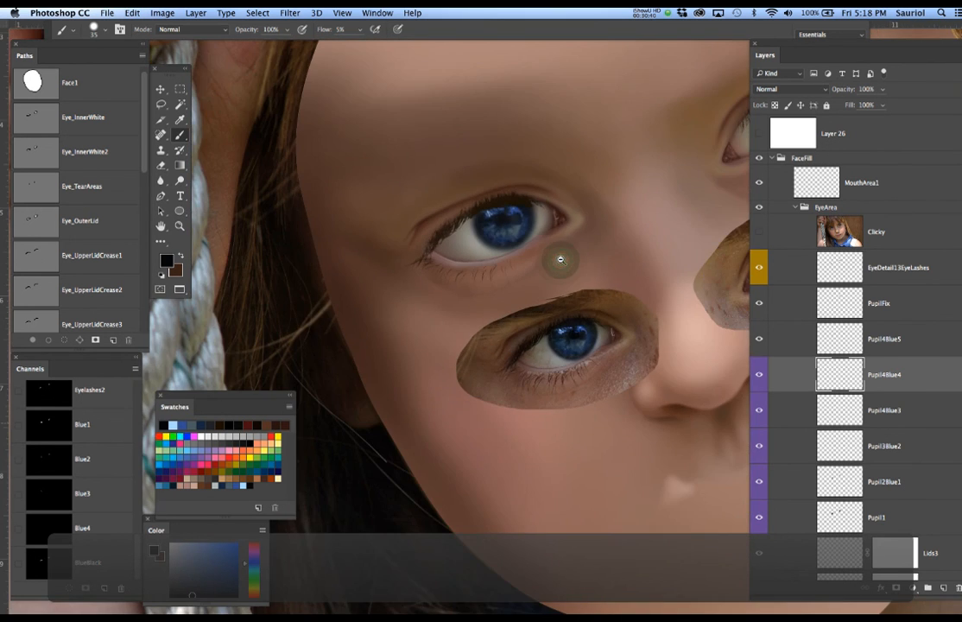
{"action": "scroll", "coordinate": [820, 268], "scroll_direction": "up", "scroll_amount": 3}
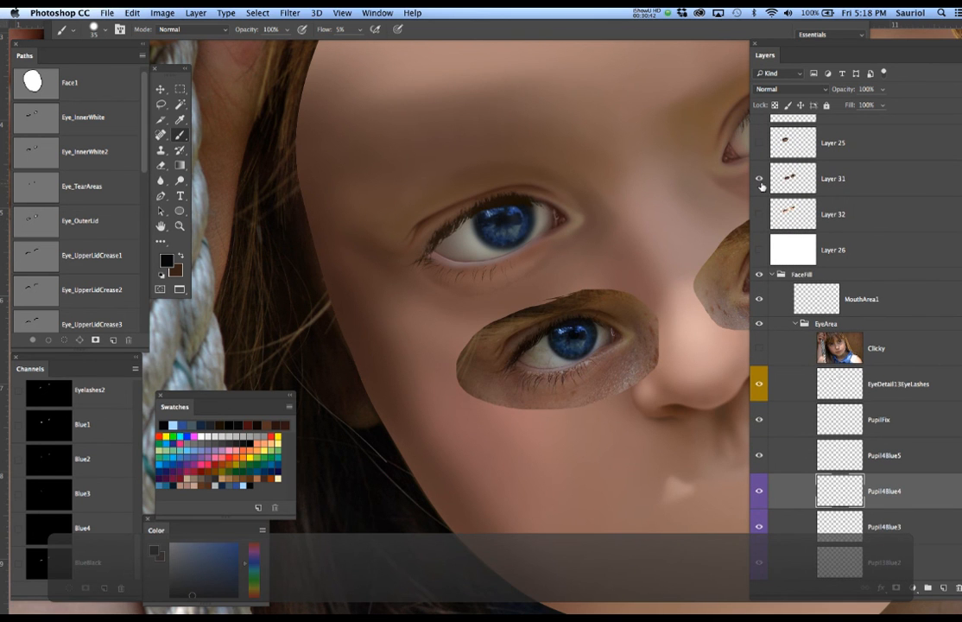
{"action": "left_click", "coordinate": [760, 179]}
{"action": "scroll", "coordinate": [630, 264], "scroll_direction": "down", "scroll_amount": 4}
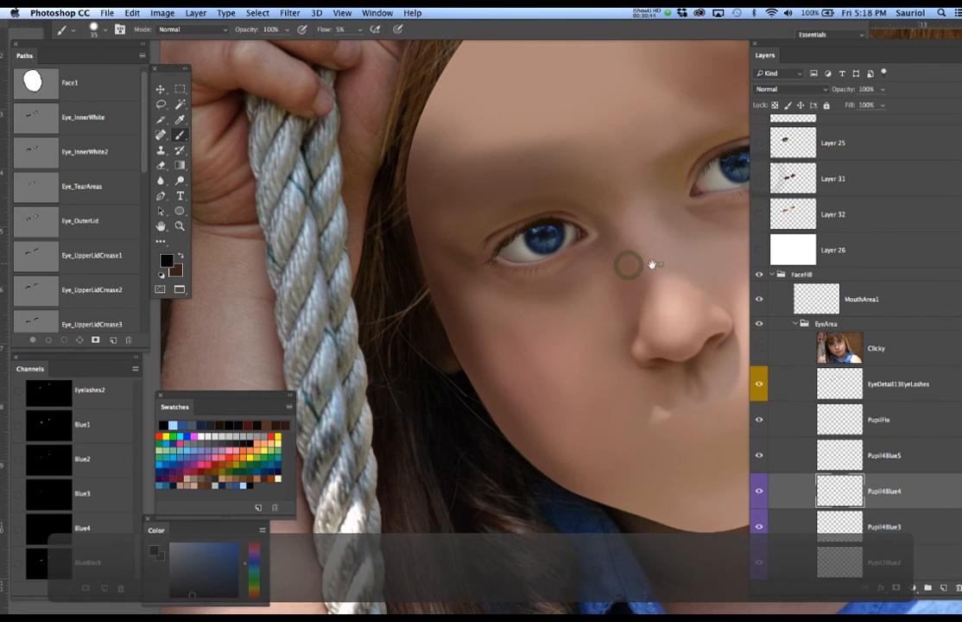
Step: Toggle the Clicky photo layer on and off to compare the painted eyes with the original photograph
{"action": "left_click_drag", "start_coordinate": [651, 264], "coordinate": [501, 257]}
{"action": "left_click", "coordinate": [759, 349]}
{"action": "left_click", "coordinate": [760, 349]}
{"action": "left_click", "coordinate": [760, 349]}
{"action": "left_click", "coordinate": [759, 349]}
{"action": "left_click", "coordinate": [760, 349]}
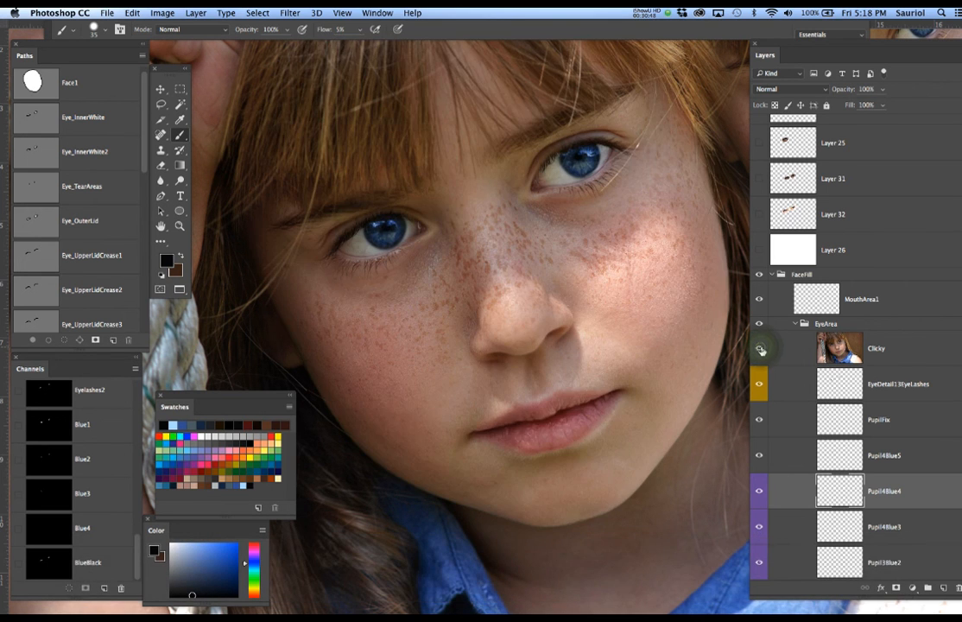